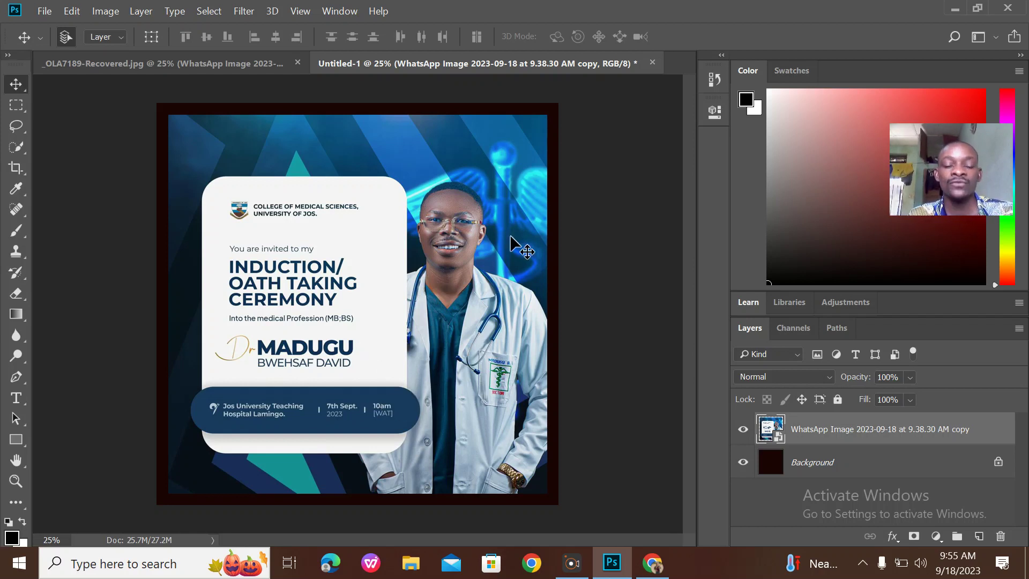
# Create a 3000 × 3000 px, 300 ppi, 16-bit document with a custom dark navy background
pyautogui.press('ctrl')
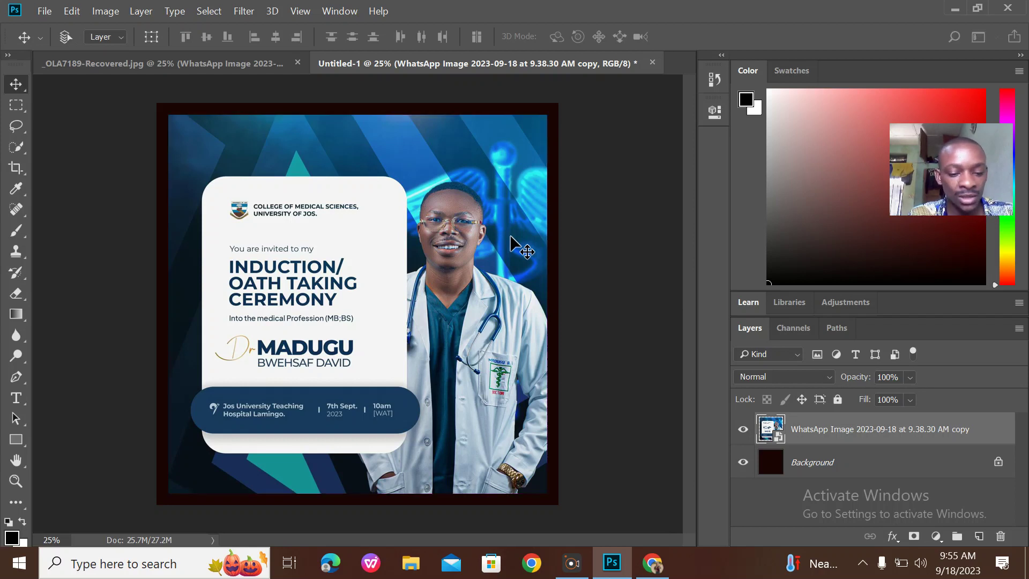
pyautogui.hotkey('ctrl', 'n')
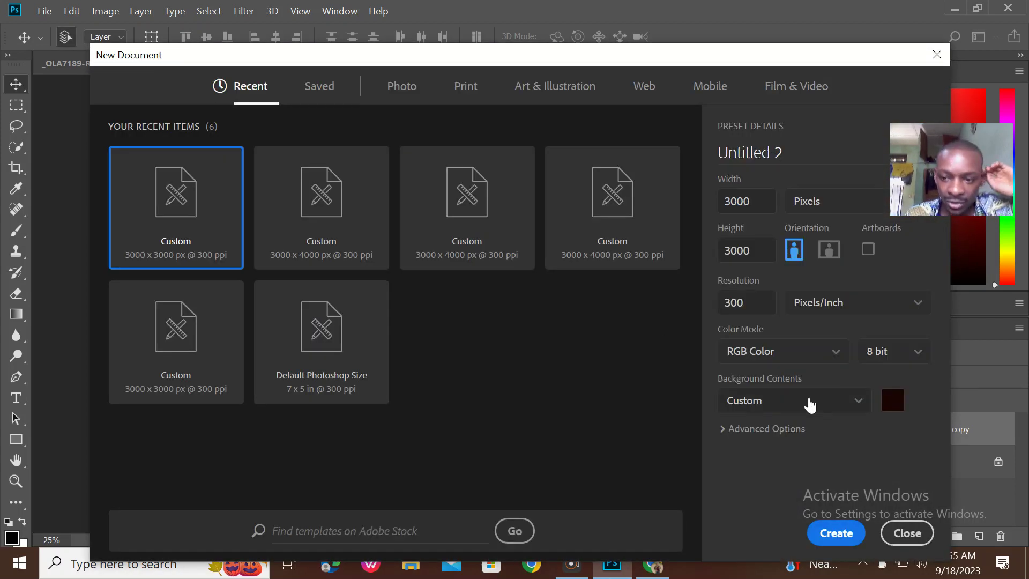
pyautogui.click(891, 400)
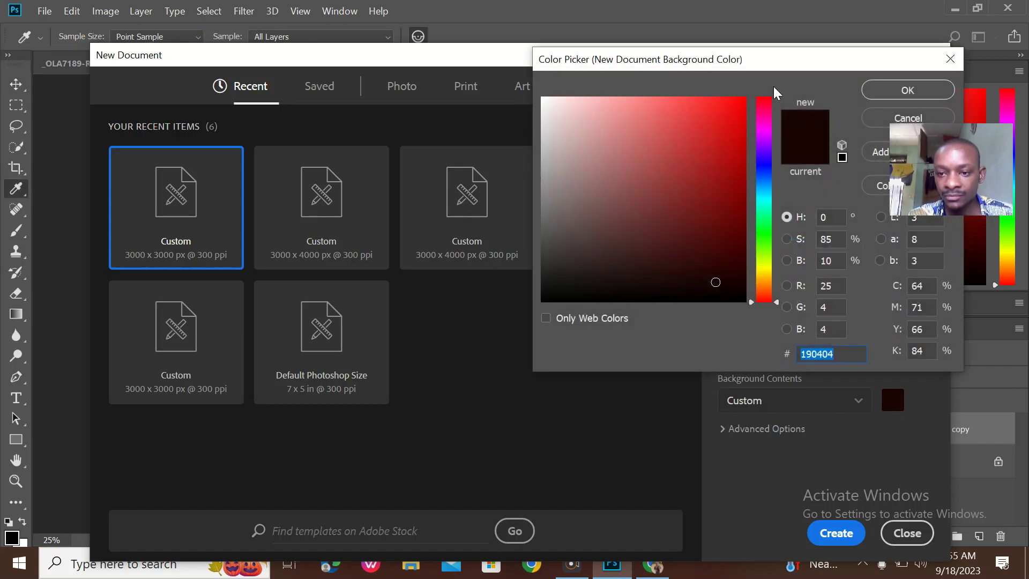
pyautogui.click(765, 163)
pyautogui.click(722, 256)
pyautogui.click(920, 90)
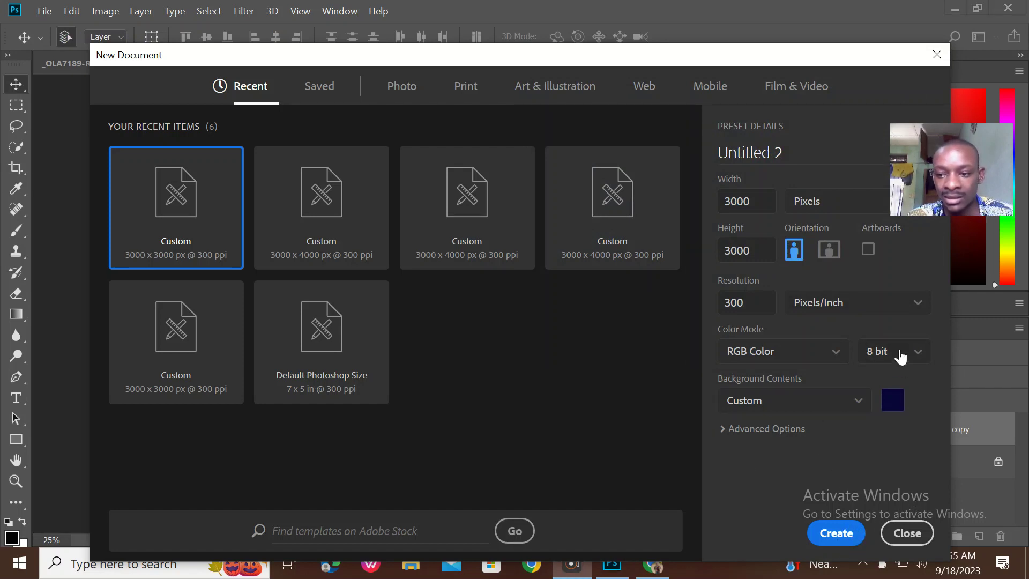
pyautogui.click(901, 353)
pyautogui.click(899, 407)
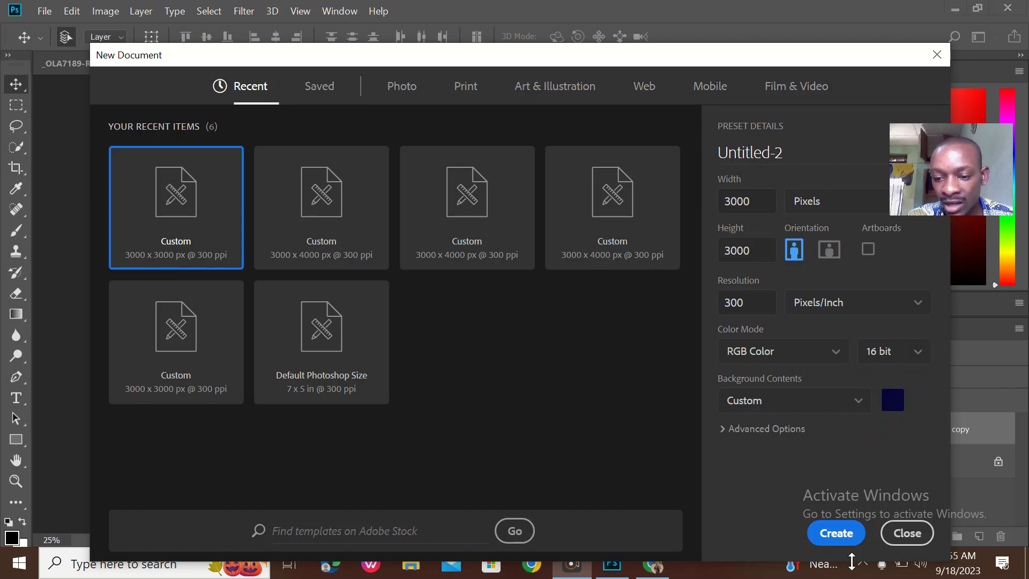
pyautogui.click(836, 533)
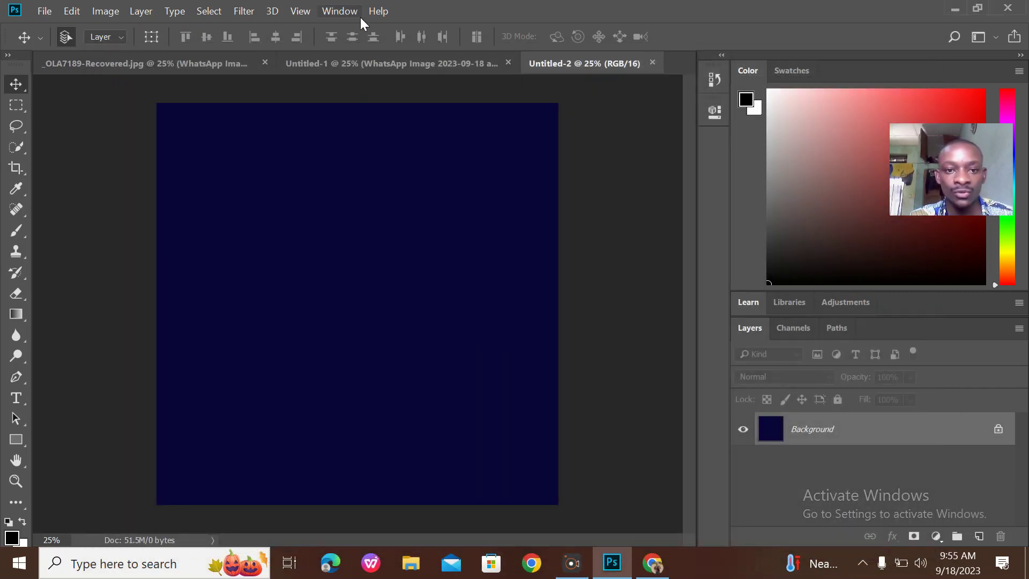
# Compare the invitation flyer with the new dark-blue document, ending on the new document
pyautogui.click(375, 63)
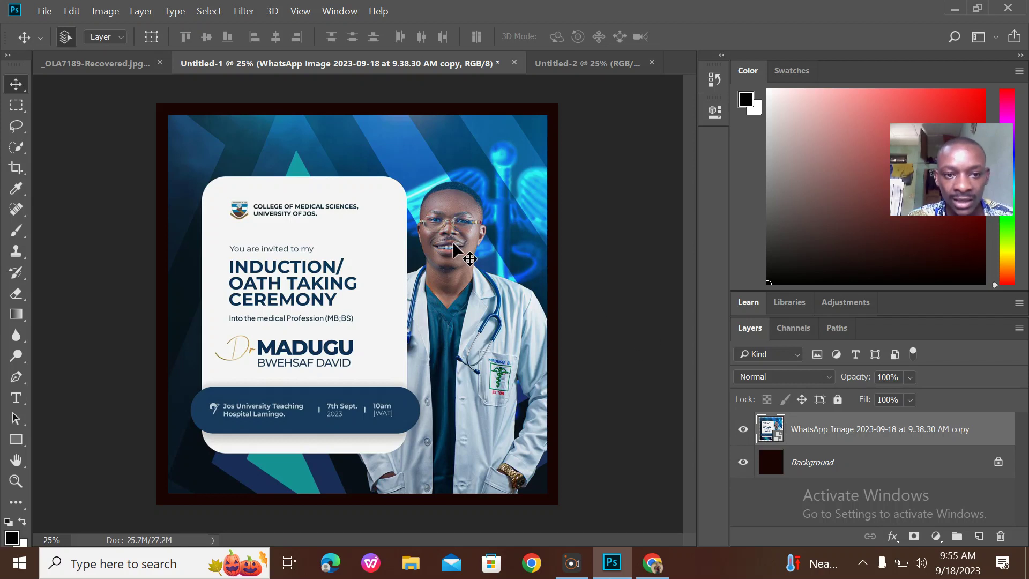
pyautogui.click(581, 67)
pyautogui.click(377, 68)
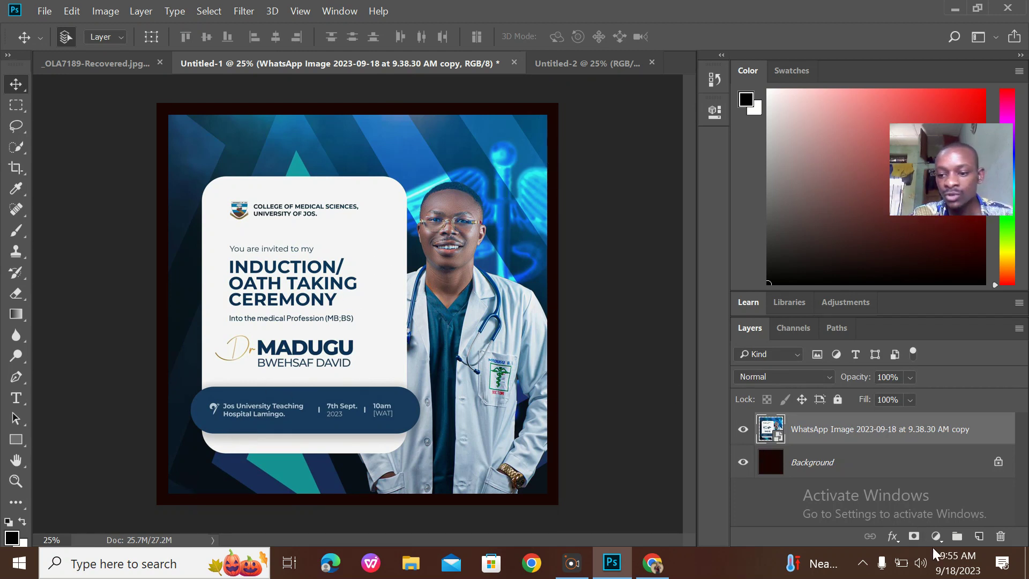
pyautogui.click(585, 64)
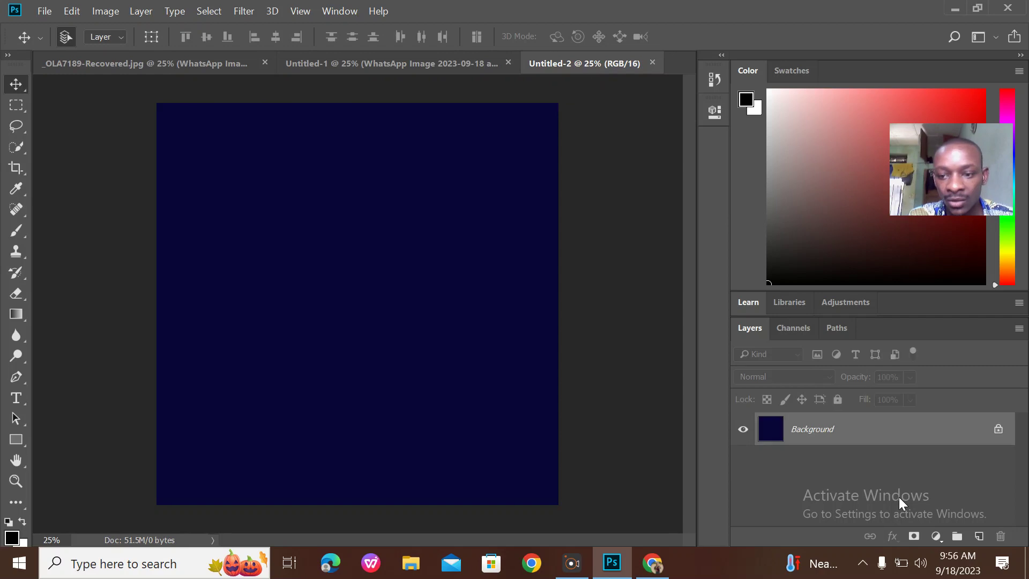
# Add a Gradient Fill layer and rotate it diagonally to 57.09°
pyautogui.click(936, 536)
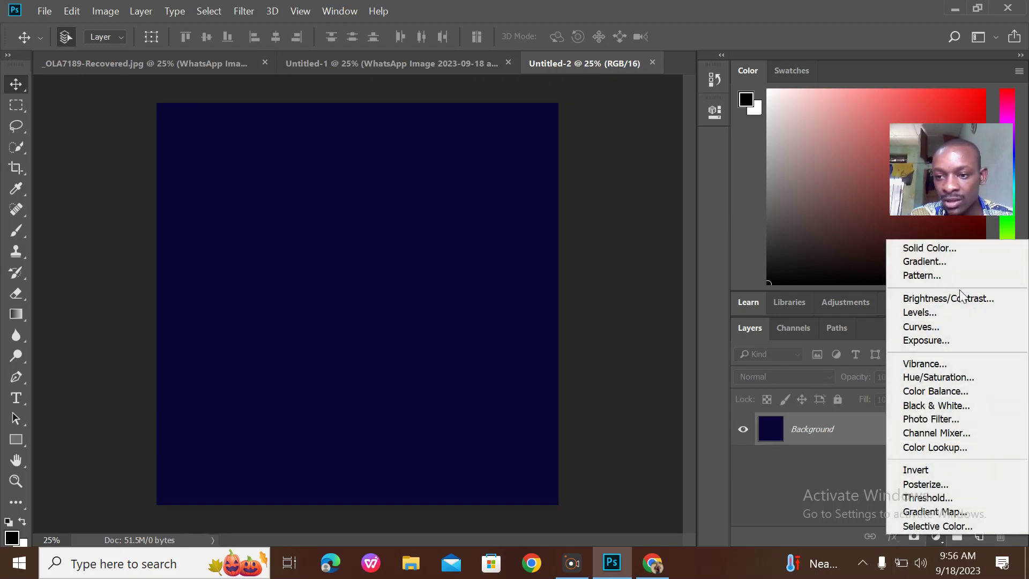
pyautogui.click(931, 261)
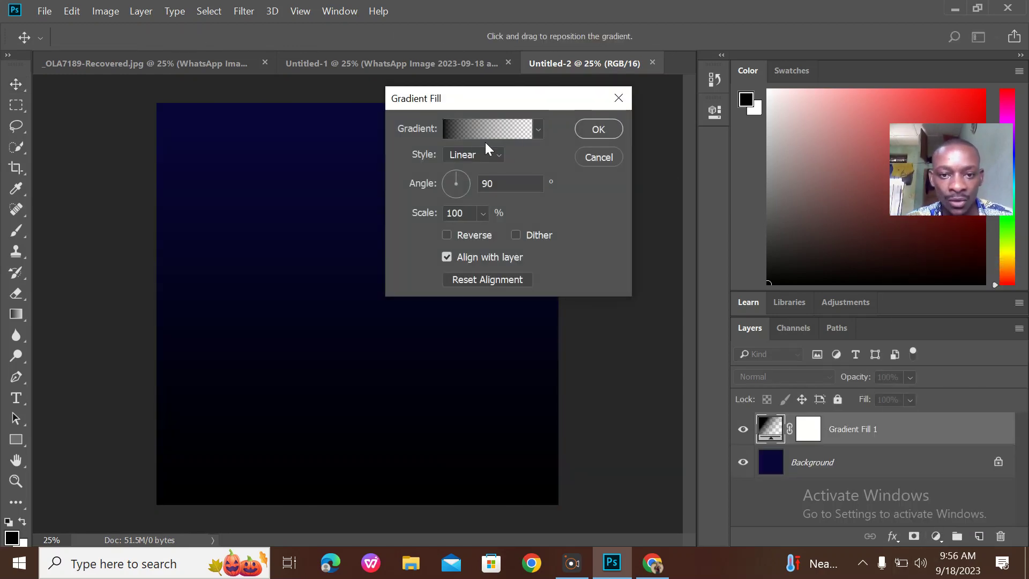
pyautogui.click(444, 124)
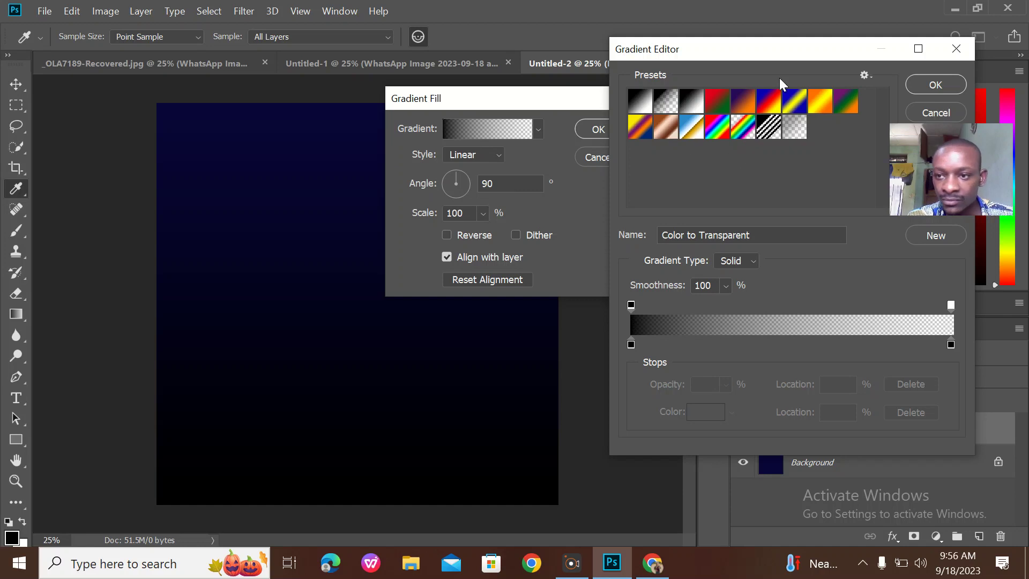
pyautogui.click(956, 48)
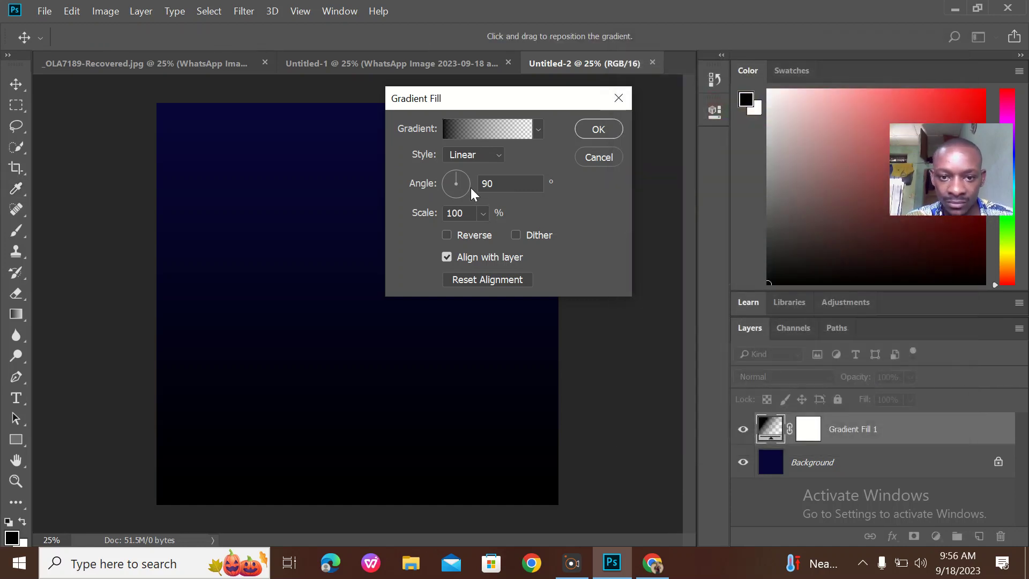
pyautogui.moveTo(458, 183)
pyautogui.mouseDown()
pyautogui.moveTo(472, 194)
pyautogui.moveTo(465, 184)
pyautogui.moveTo(452, 192)
pyautogui.moveTo(463, 177)
pyautogui.mouseUp()
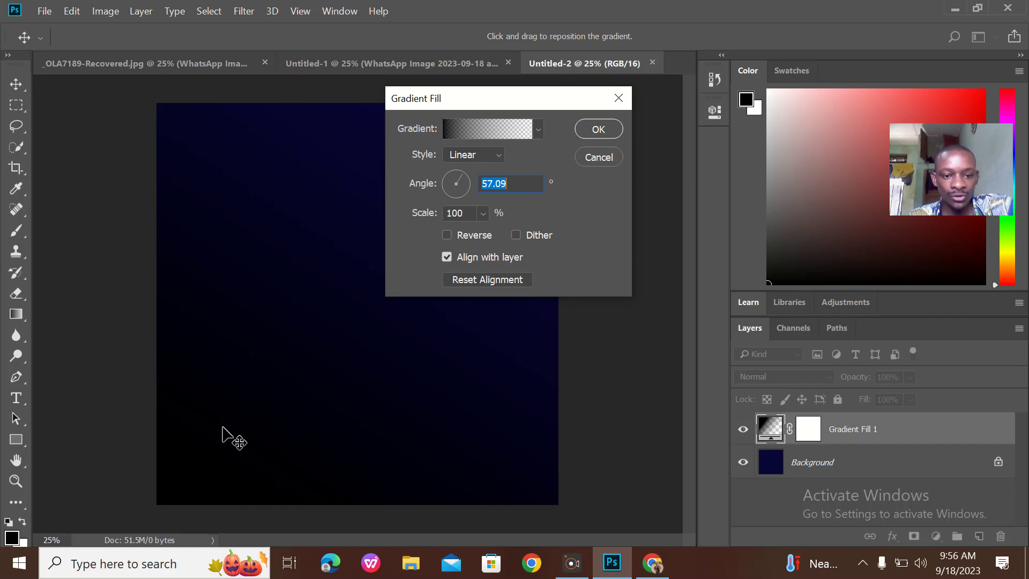
# Make the gradient black to blue #036bd6, move the black stop inward, and apply it
pyautogui.click(519, 132)
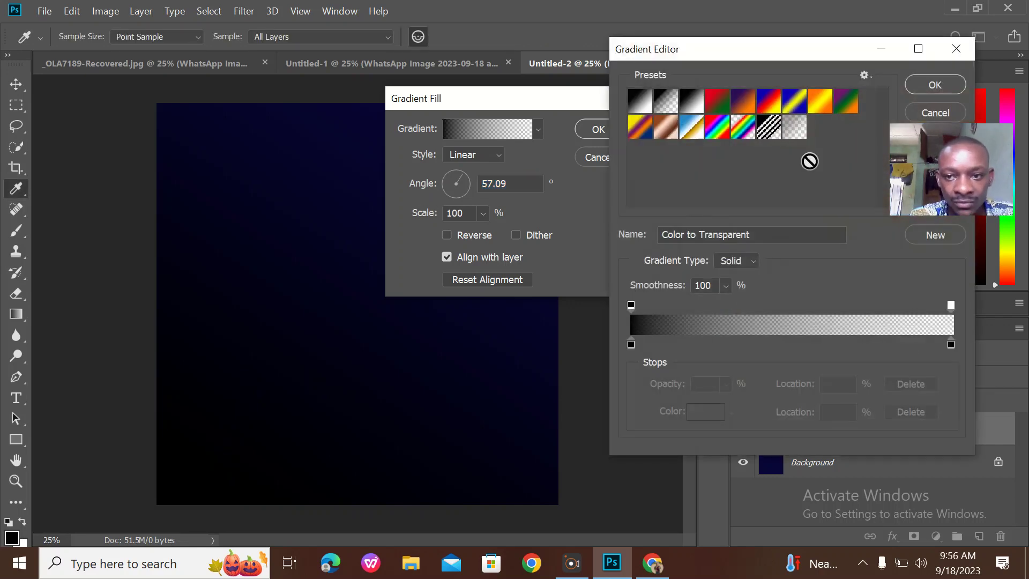
pyautogui.doubleClick(949, 346)
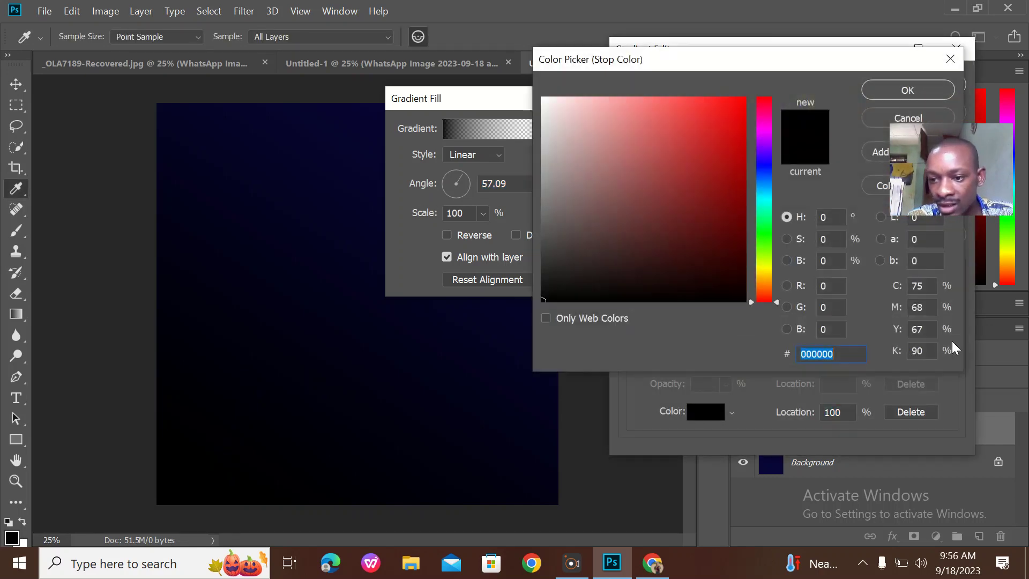
pyautogui.moveTo(769, 201); pyautogui.dragTo(767, 182)
pyautogui.click(743, 129)
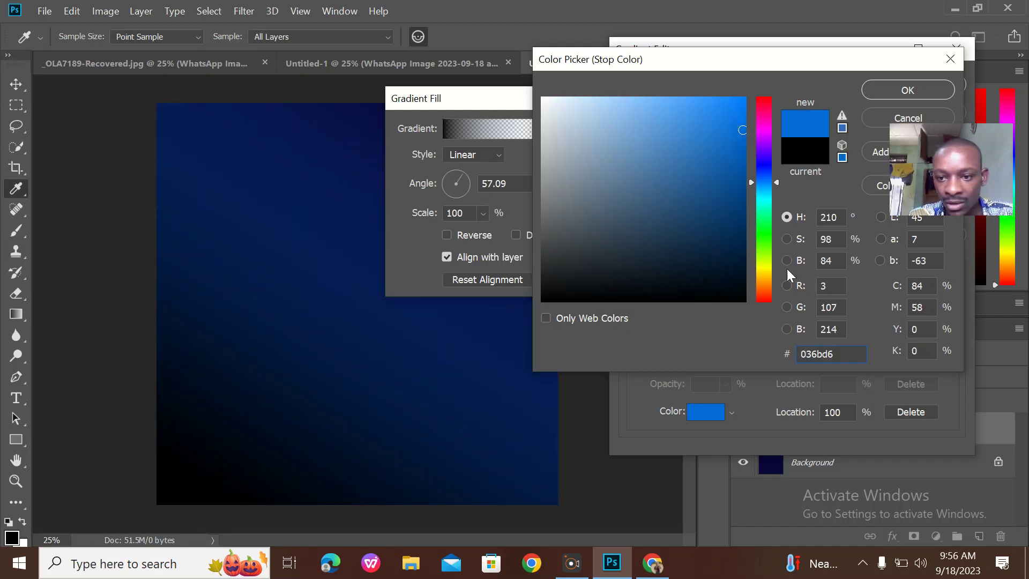
pyautogui.click(907, 91)
pyautogui.moveTo(630, 305); pyautogui.dragTo(672, 306)
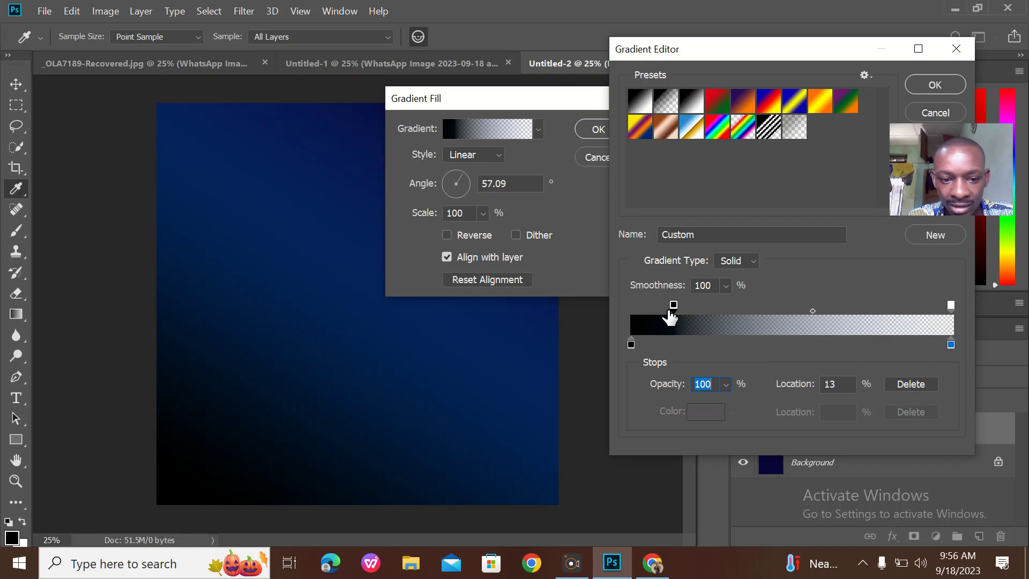
pyautogui.click(631, 344)
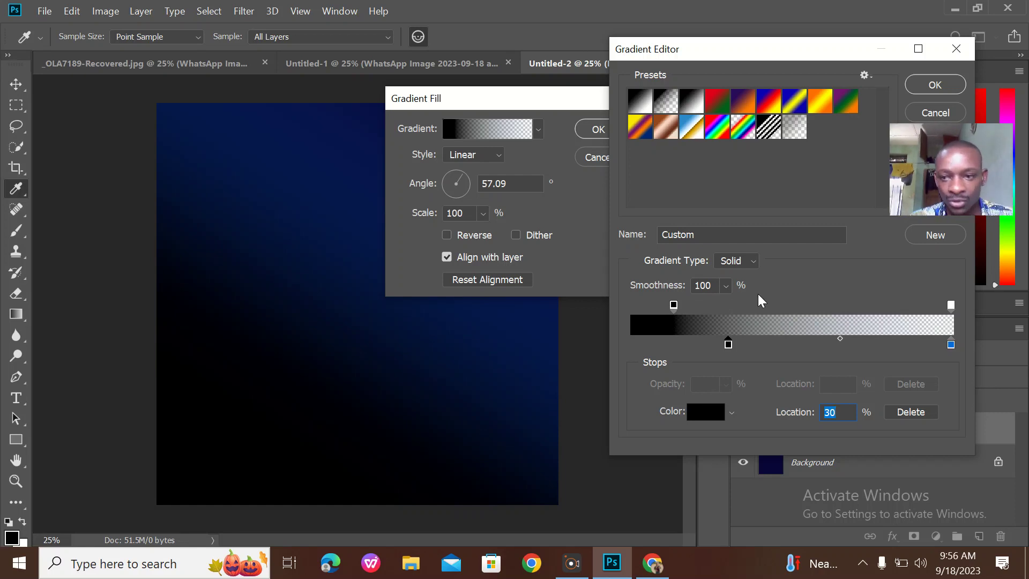
pyautogui.click(933, 82)
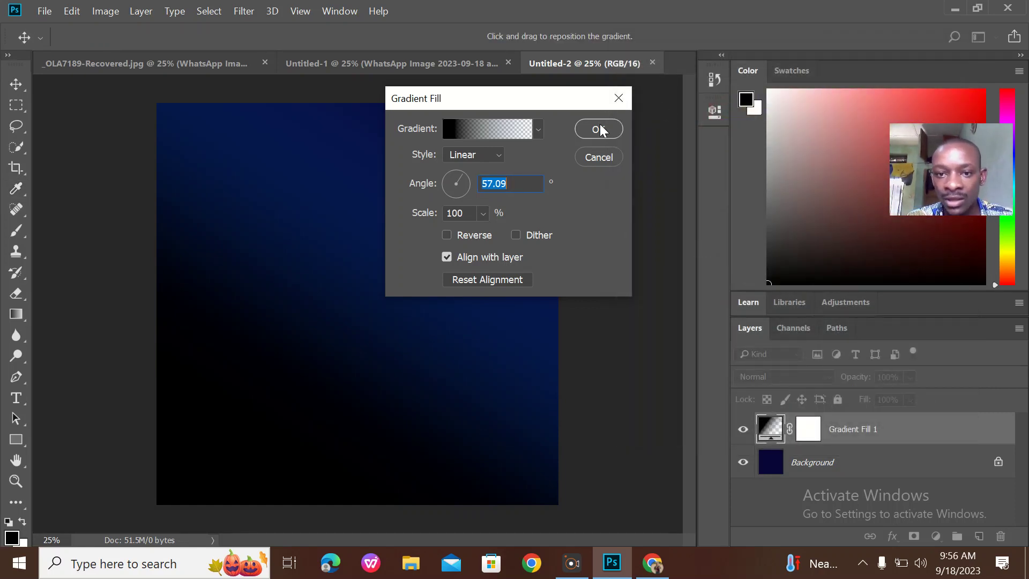
pyautogui.click(598, 130)
# Return to the Untitled-1 invitation flyer, then bring up Chrome's Downloads page
pyautogui.click(346, 65)
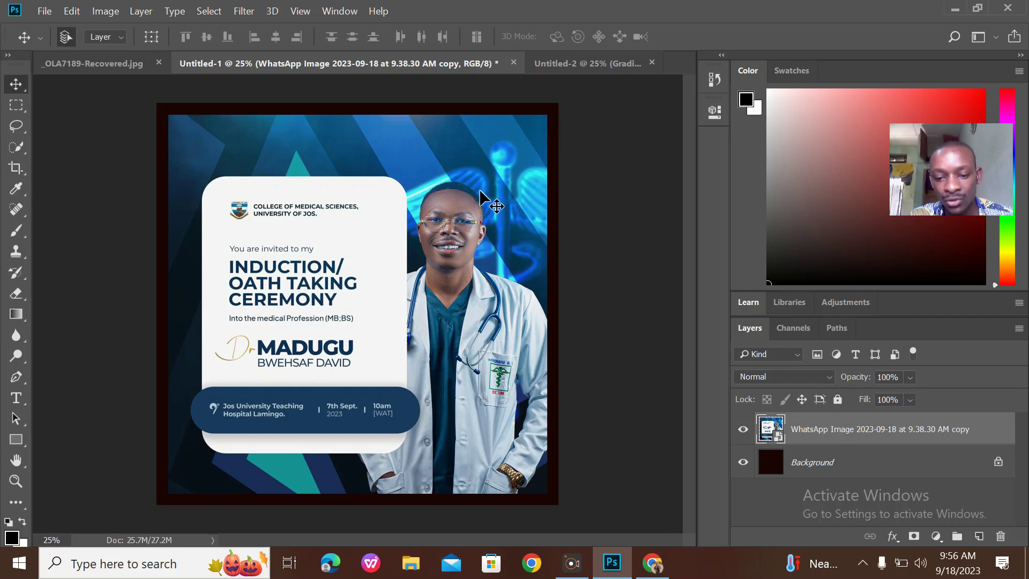
pyautogui.click(653, 563)
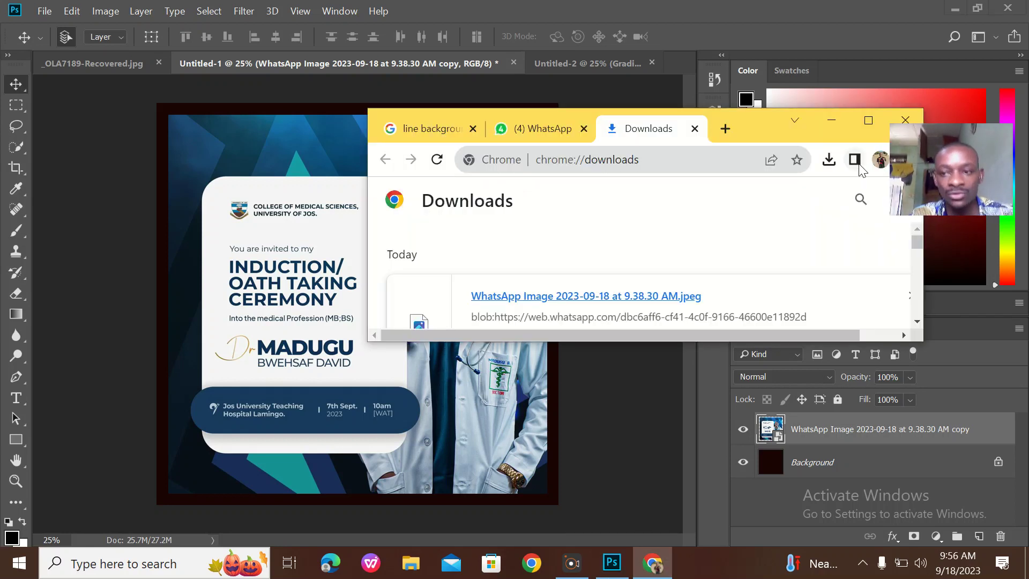
# Maximize the browser, go to kindpng.com and search for 'medical'
pyautogui.click(867, 122)
pyautogui.click(469, 43)
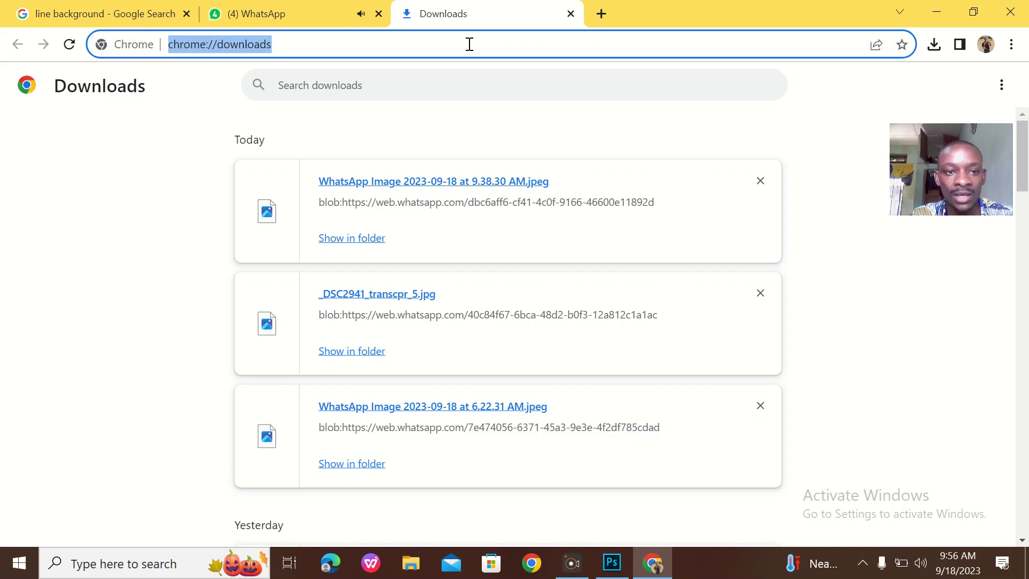
pyautogui.write('kind')
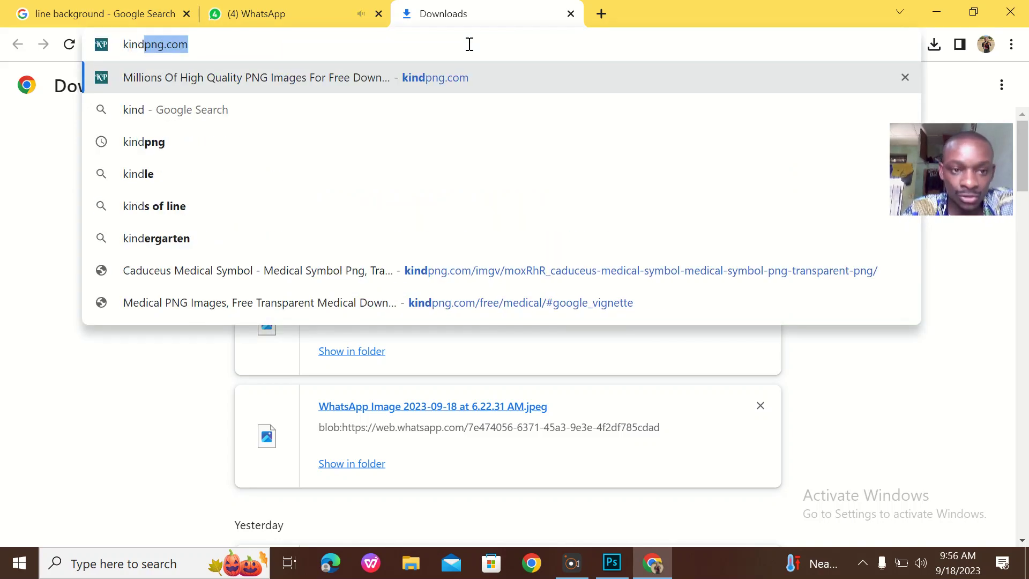
pyautogui.press('Return')
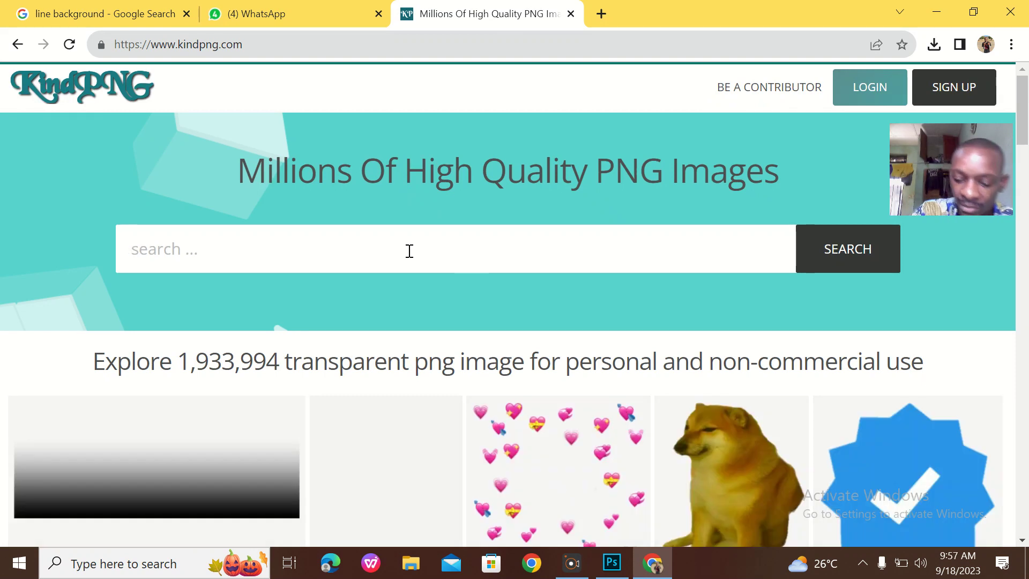
pyautogui.write('medica')
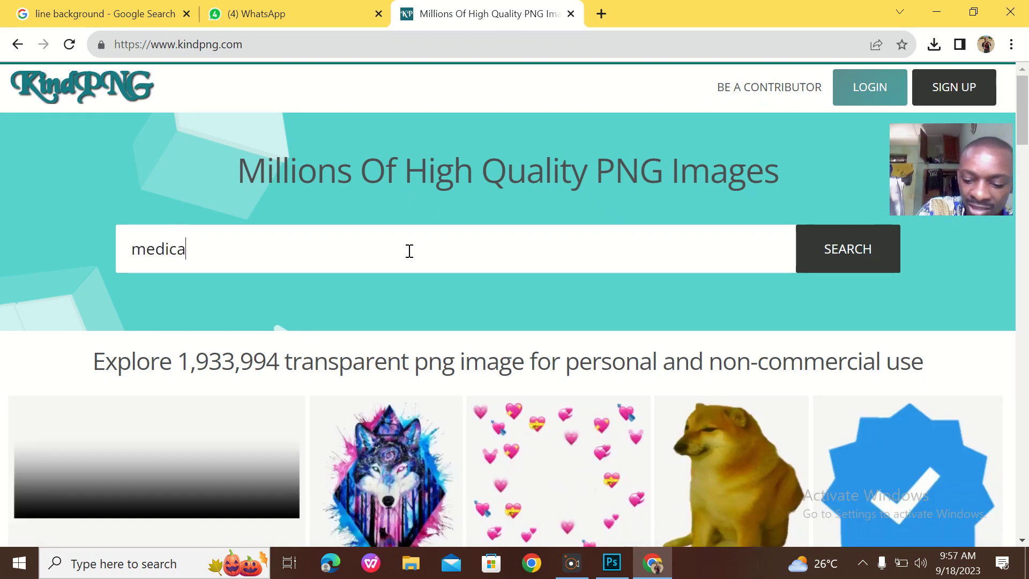
pyautogui.write('l')
pyautogui.press('Return')
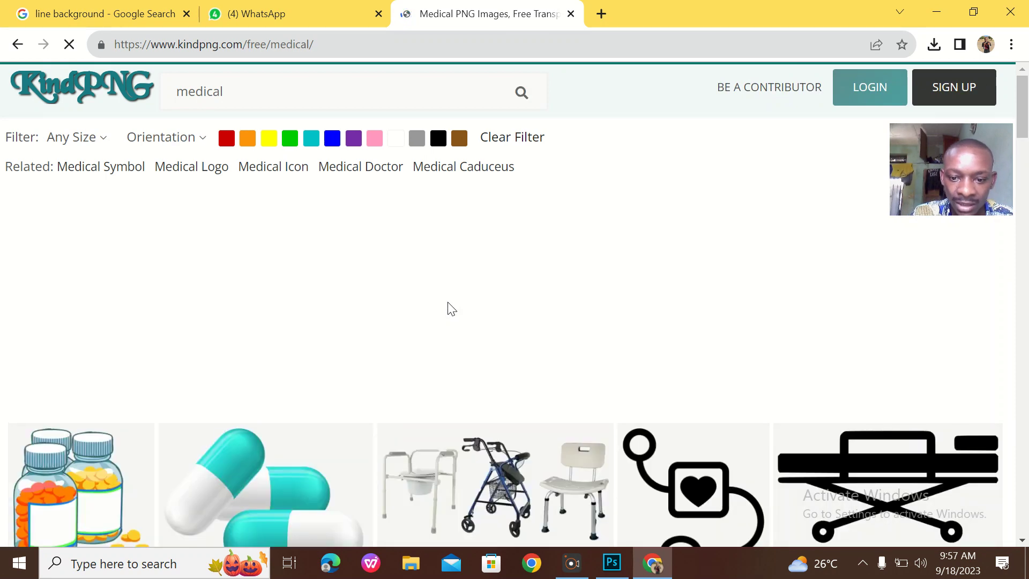
# Open a caduceus result, dismiss the ad overlay, and browse the related images
pyautogui.scroll(-8, 448, 306)
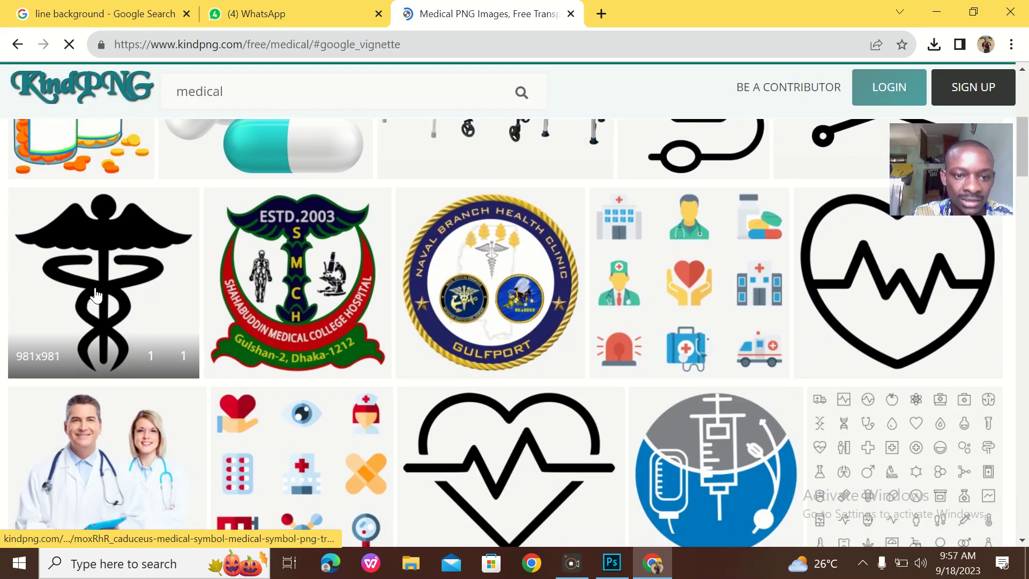
pyautogui.click(102, 297)
pyautogui.click(552, 365)
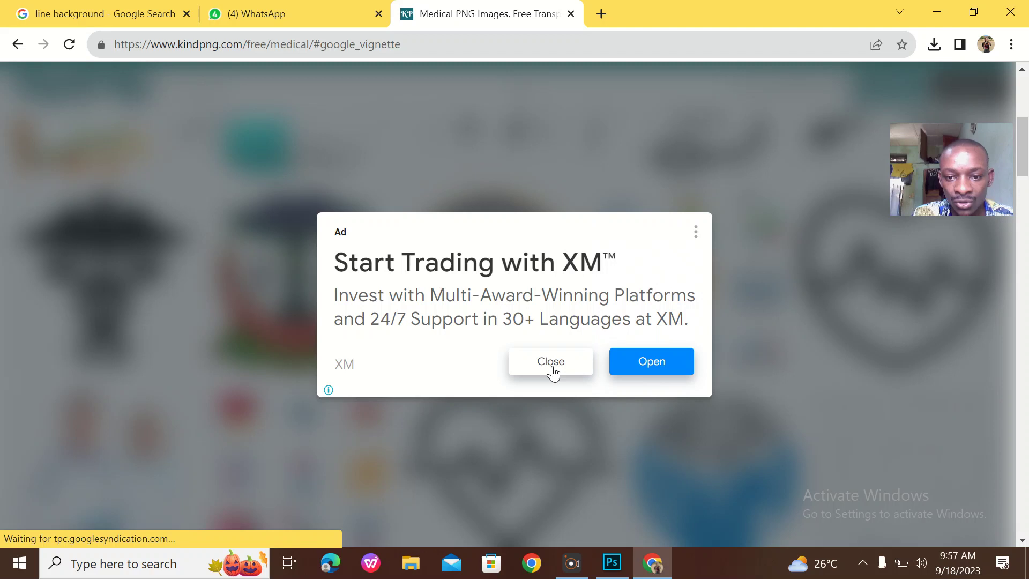
pyautogui.scroll(-2, 448, 238)
pyautogui.scroll(-15, 448, 240)
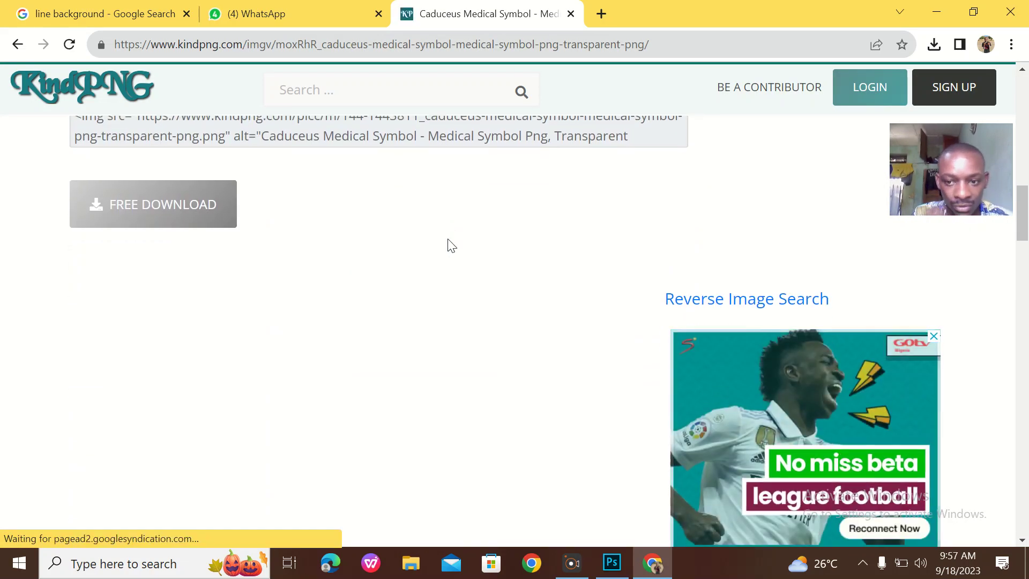
pyautogui.scroll(-9, 448, 245)
pyautogui.scroll(-8, 450, 244)
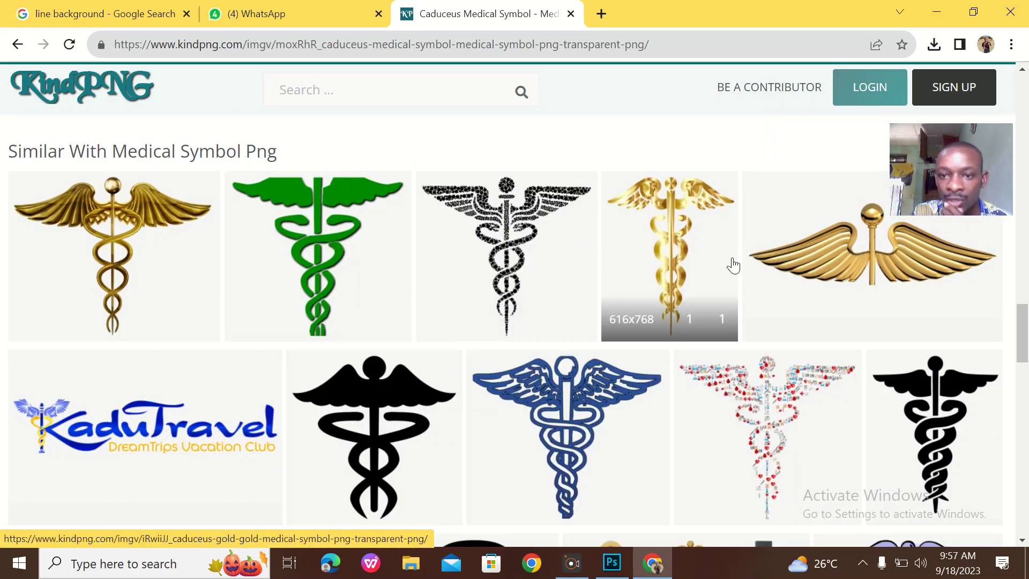
pyautogui.scroll(-2, 442, 301)
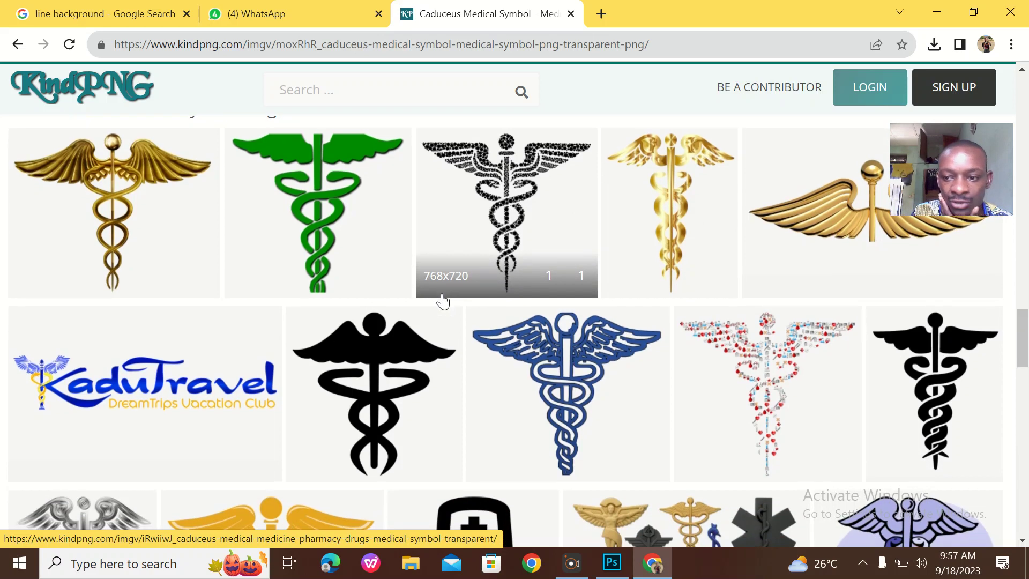
pyautogui.scroll(3, 443, 301)
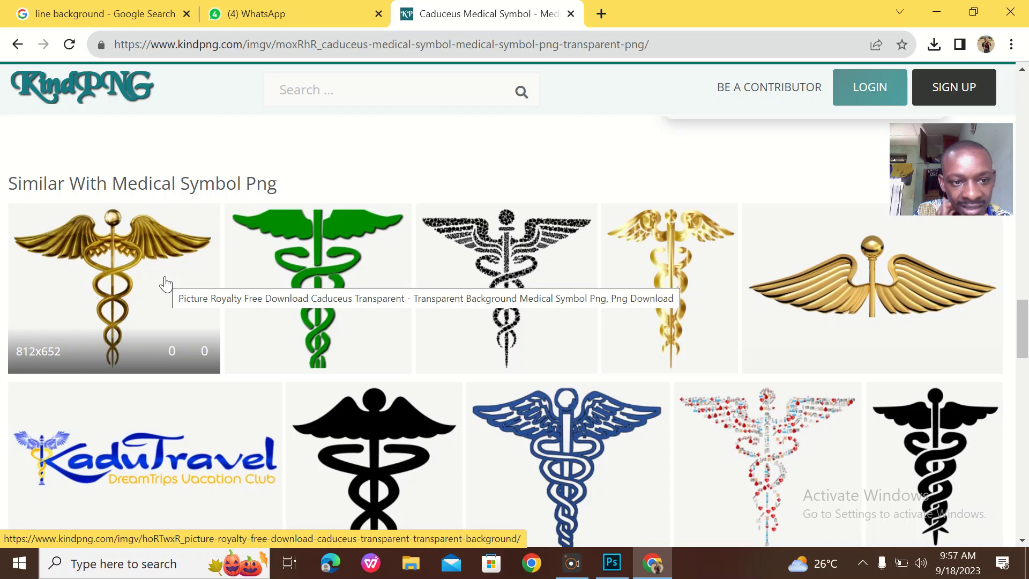
pyautogui.scroll(-6, 299, 287)
pyautogui.scroll(6, 300, 286)
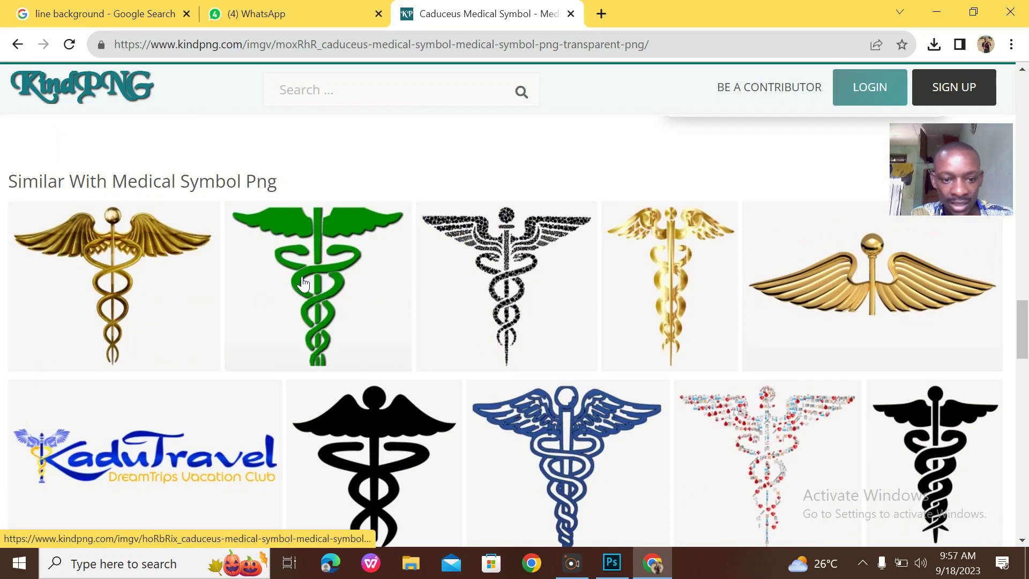
pyautogui.scroll(-5, 301, 280)
pyautogui.scroll(3, 304, 282)
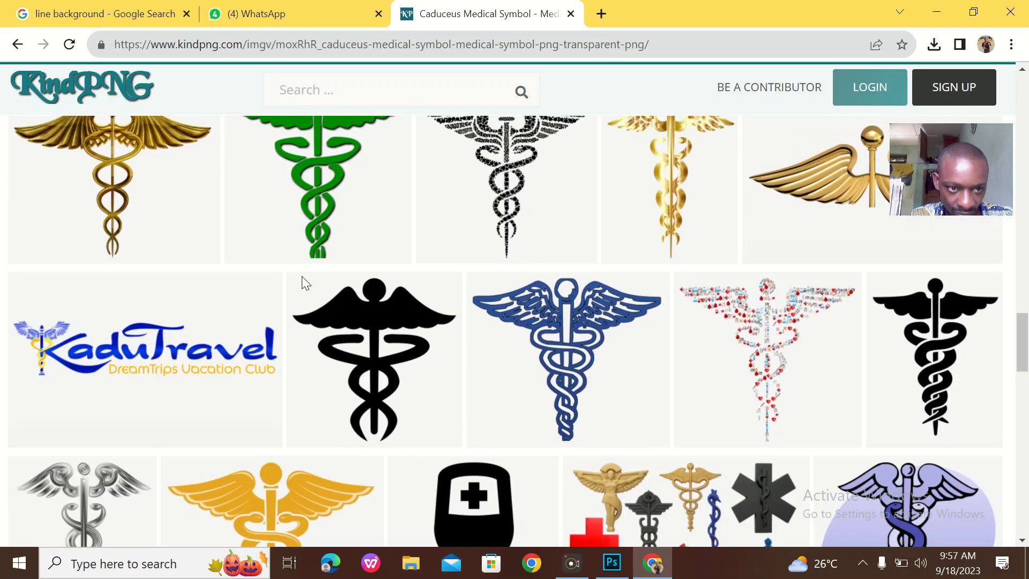
# Open the gold caduceus page, start its FREE DOWNLOAD, and restore the browser window
pyautogui.click(152, 176)
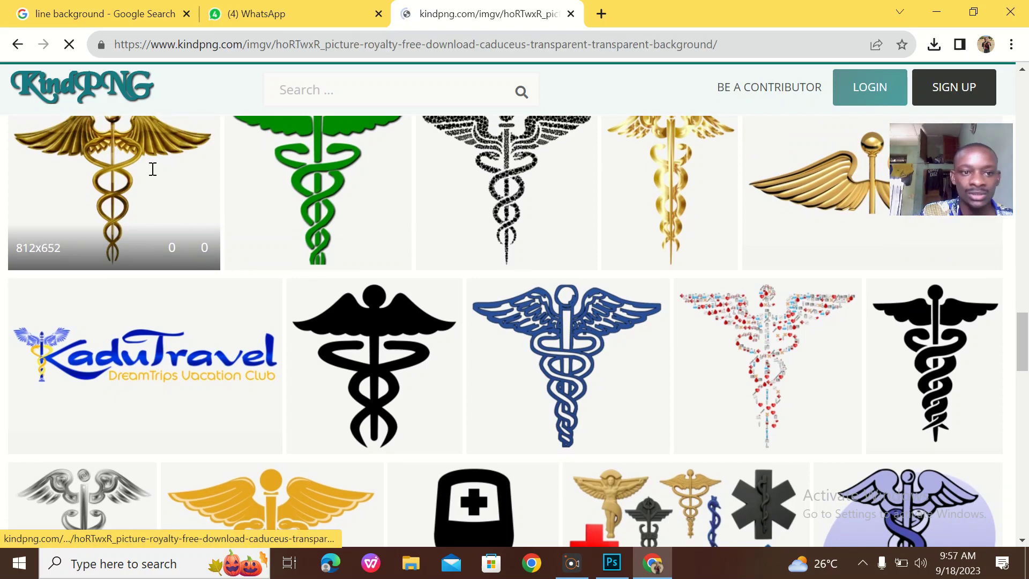
pyautogui.scroll(-2, 505, 257)
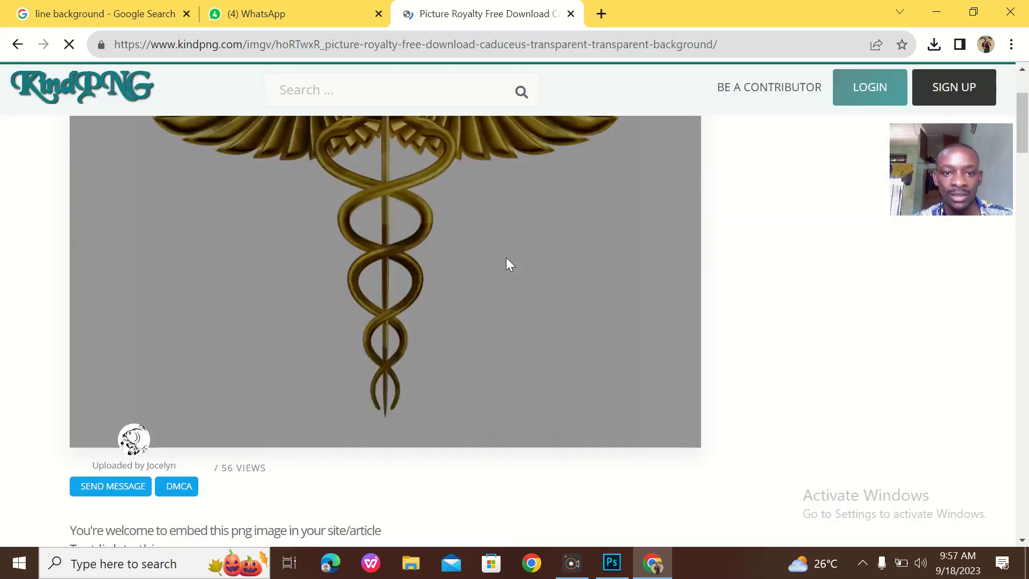
pyautogui.scroll(-5, 506, 257)
pyautogui.scroll(-5, 506, 259)
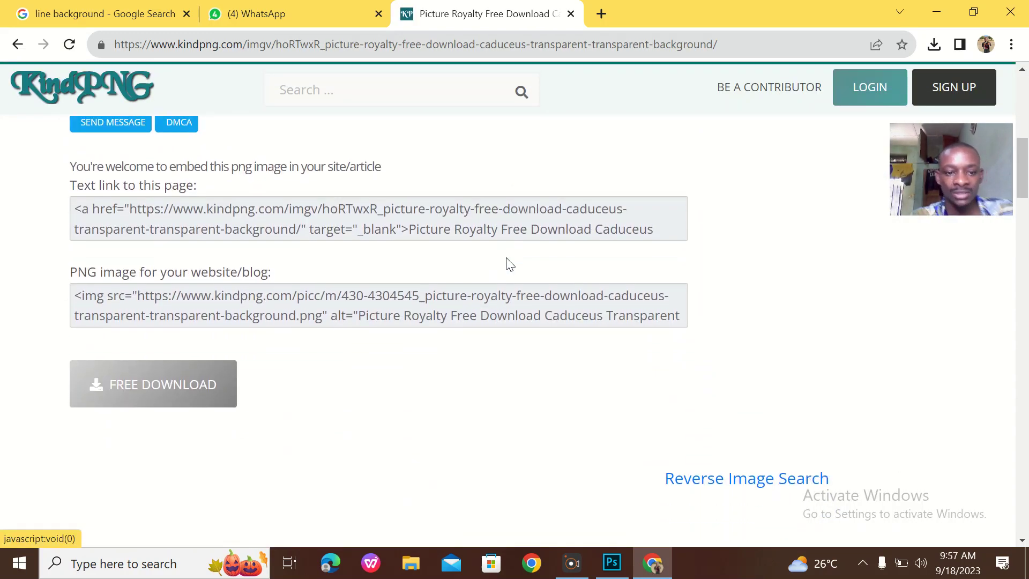
pyautogui.click(160, 334)
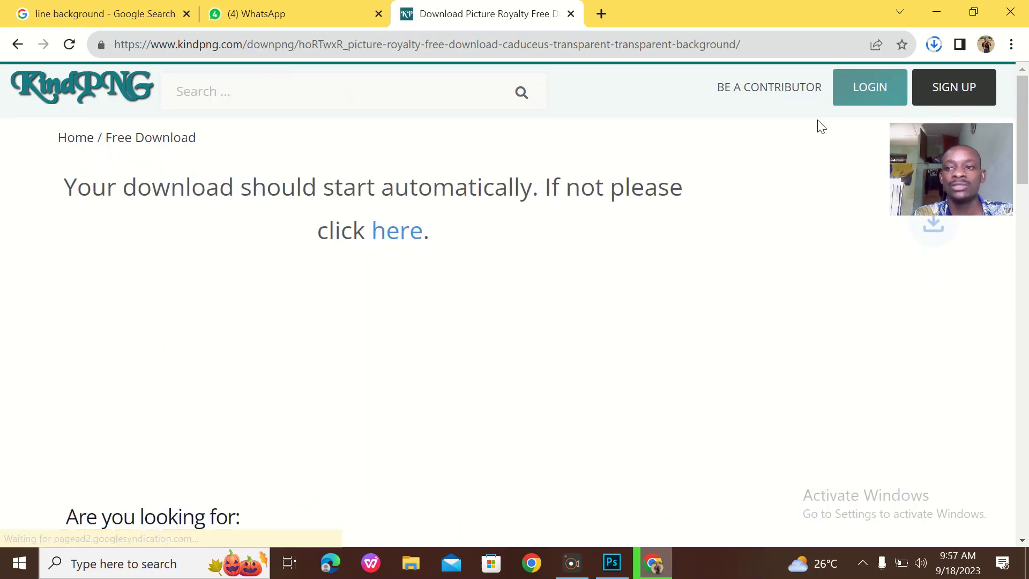
pyautogui.click(972, 12)
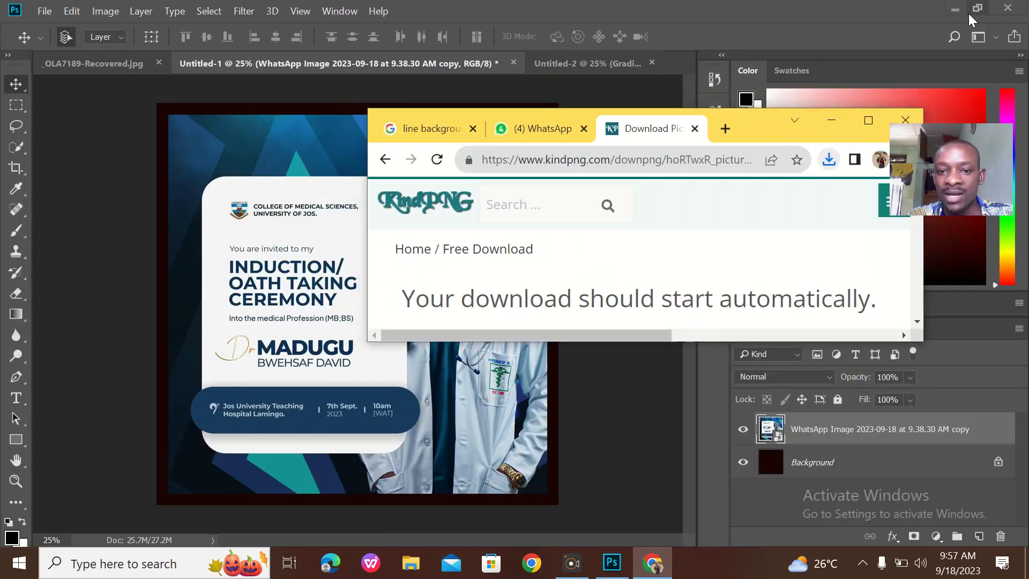
# Place the downloaded kindpng_4304545.png caduceus onto the flyer and commit it
pyautogui.click(830, 160)
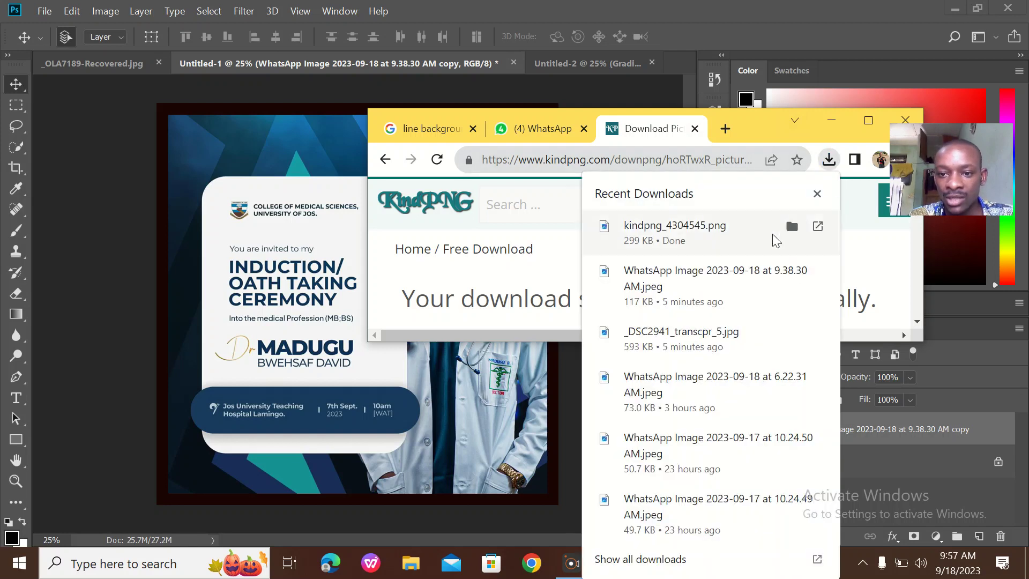
pyautogui.moveTo(695, 244); pyautogui.dragTo(256, 275)
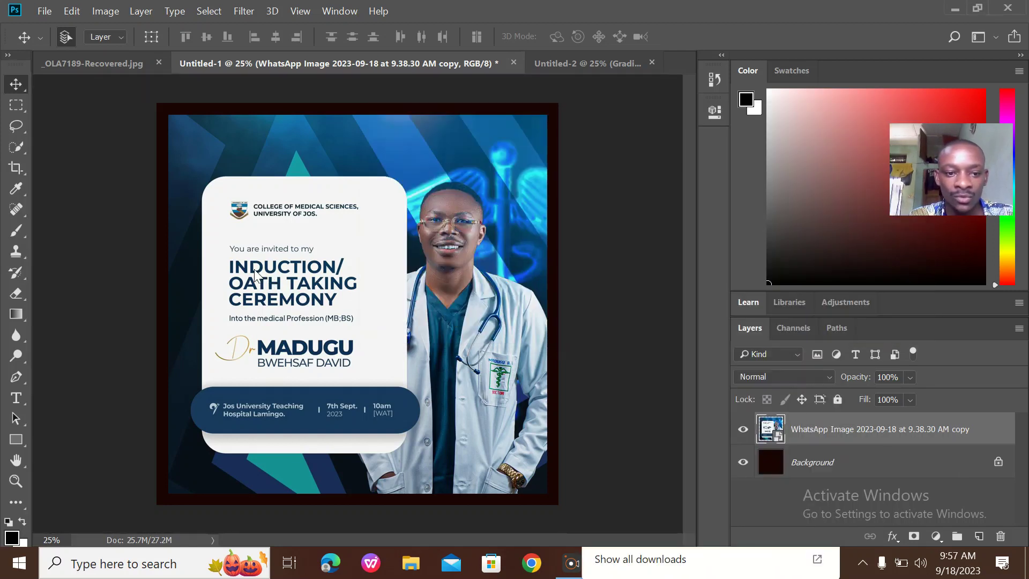
pyautogui.moveTo(412, 212); pyautogui.dragTo(556, 67)
pyautogui.click(543, 37)
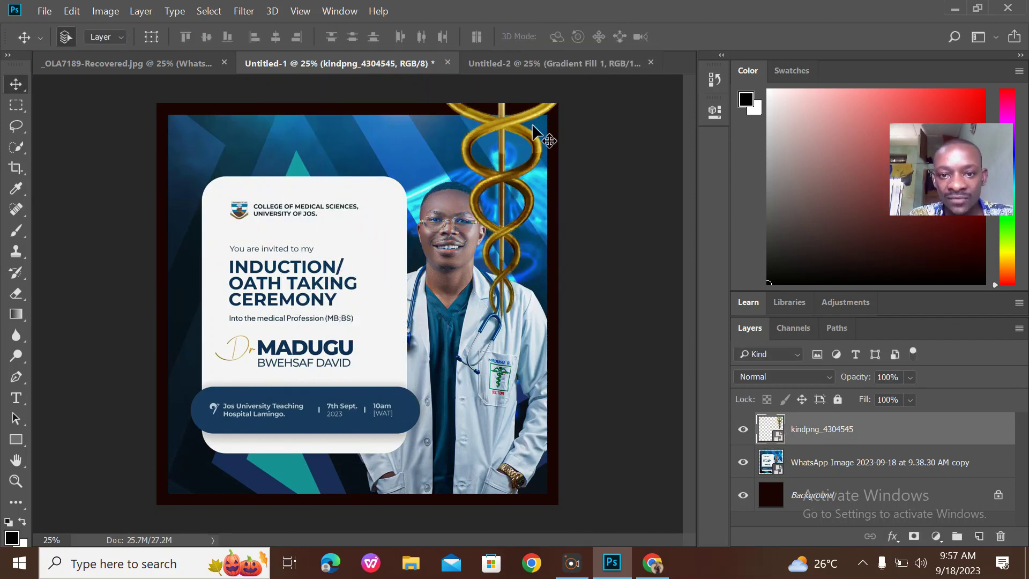
# Copy the caduceus into the blue gradient document and nudge it lower
pyautogui.moveTo(533, 134); pyautogui.dragTo(474, 247)
pyautogui.click(547, 244)
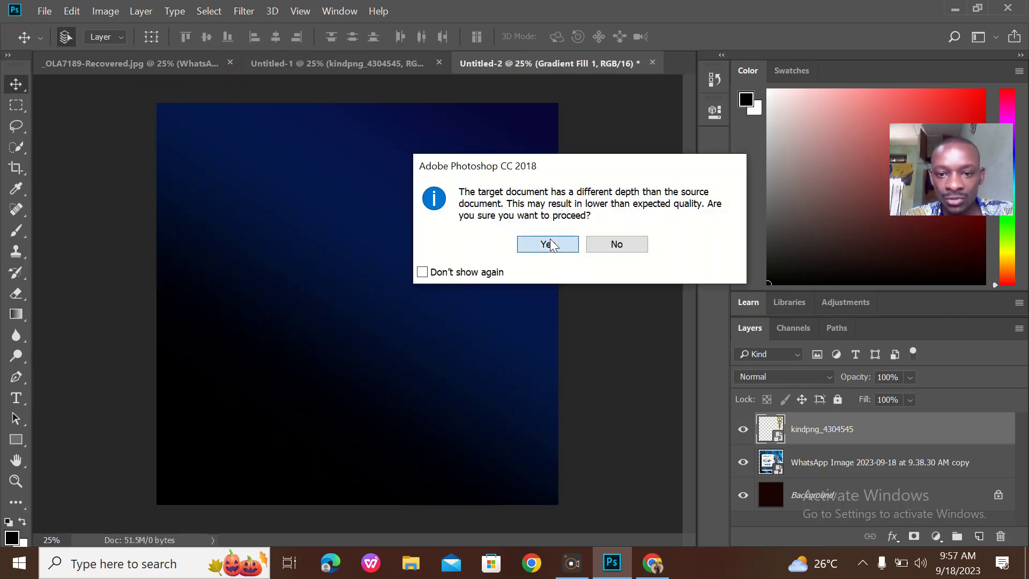
pyautogui.moveTo(481, 153); pyautogui.dragTo(480, 192)
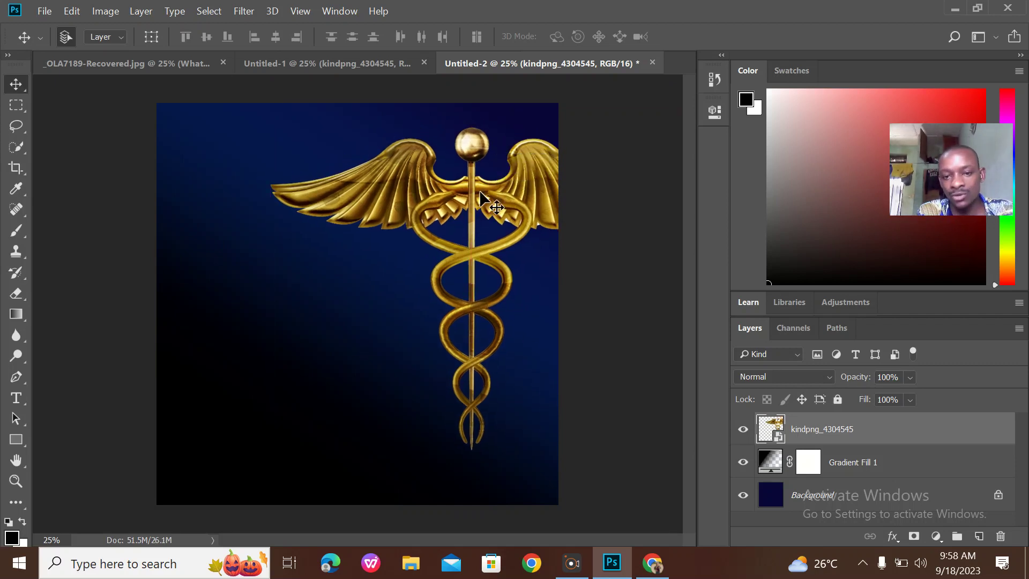
# Hide the caduceus layer in the flyer document
pyautogui.click(374, 66)
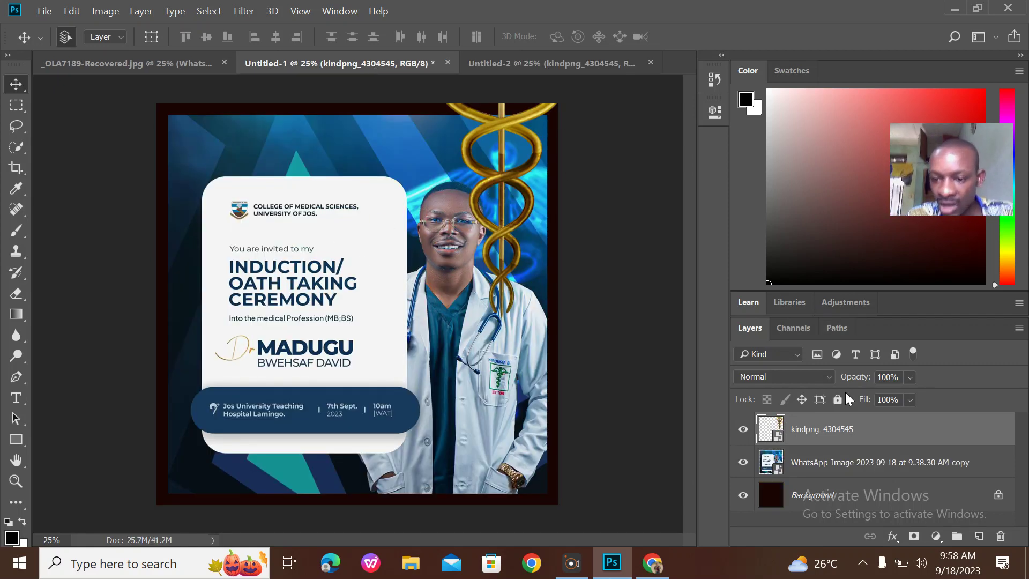
pyautogui.click(743, 428)
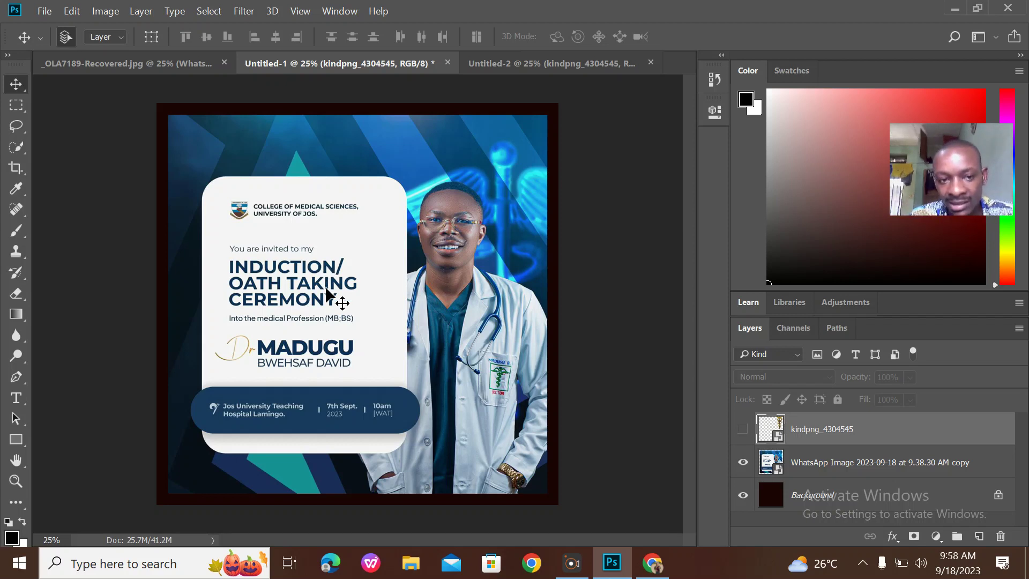
pyautogui.click(651, 563)
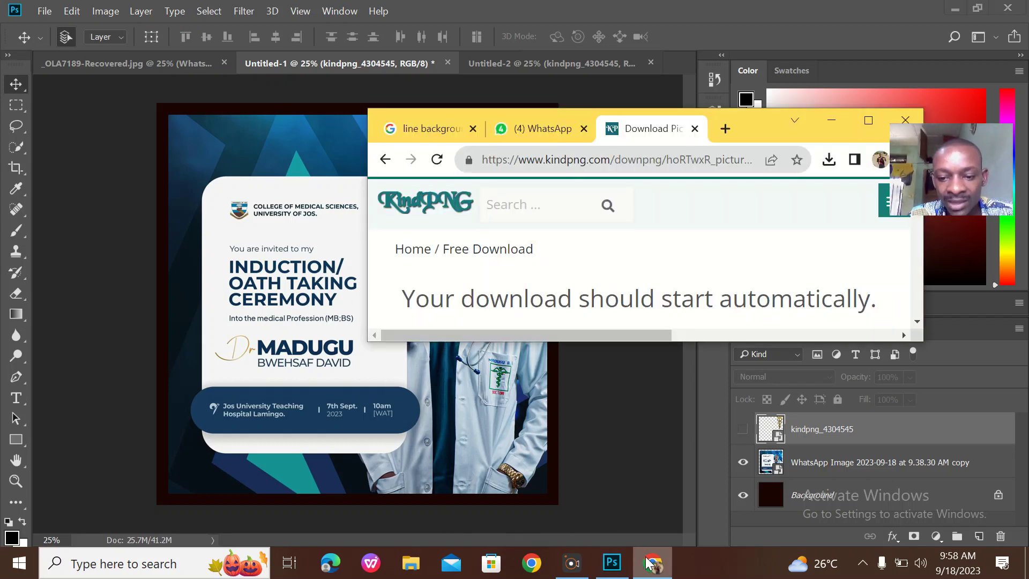
# Search Google Images for 'line background' in a new tab
pyautogui.click(868, 121)
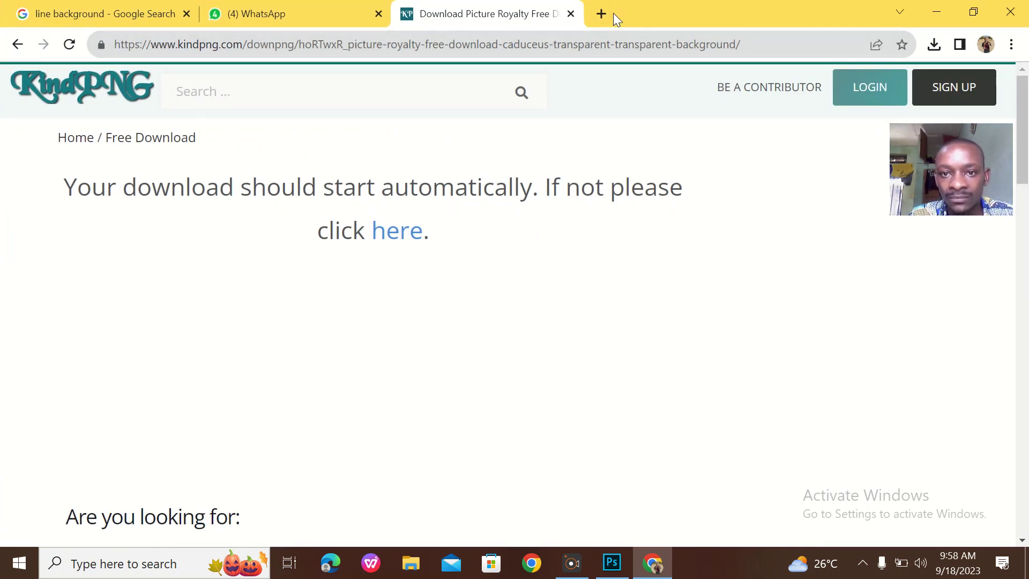
pyautogui.click(601, 13)
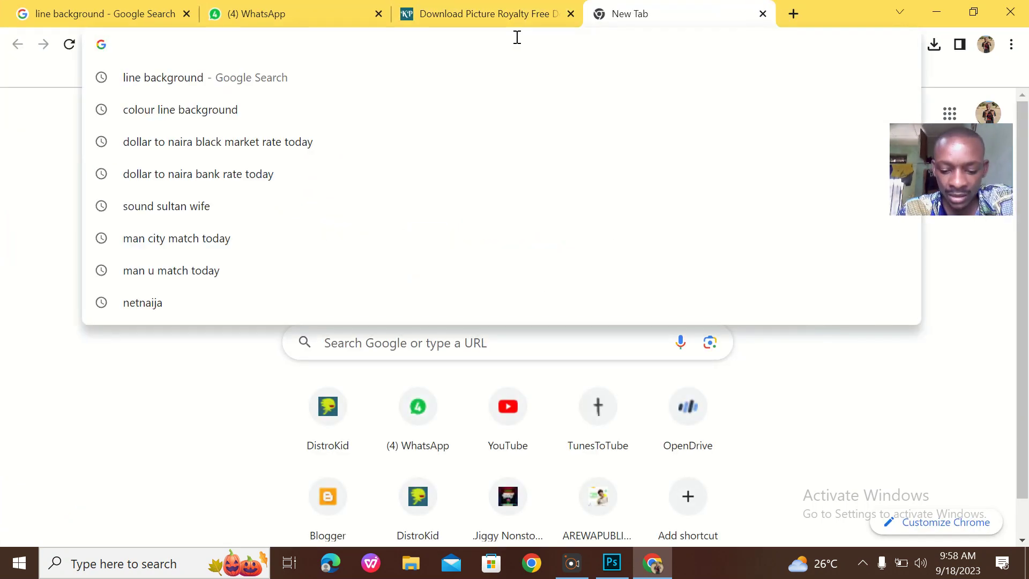
pyautogui.write('lin')
pyautogui.press('BackSpace')
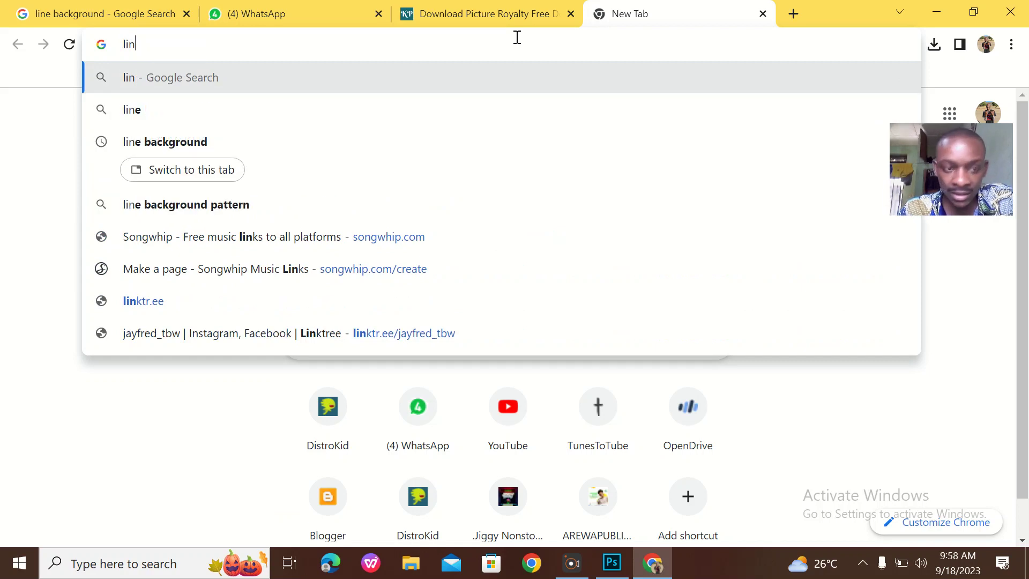
pyautogui.click(218, 140)
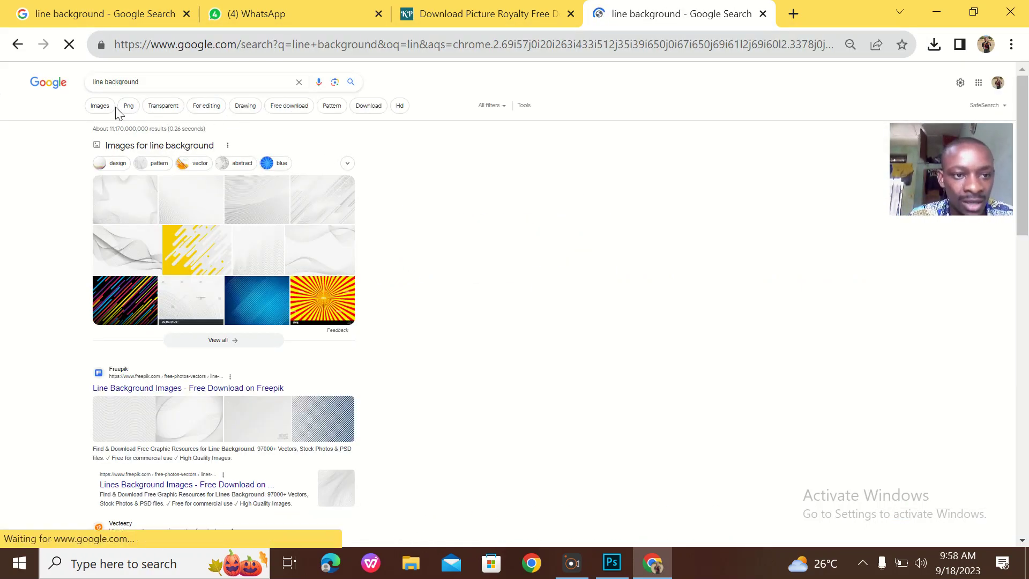
pyautogui.click(104, 112)
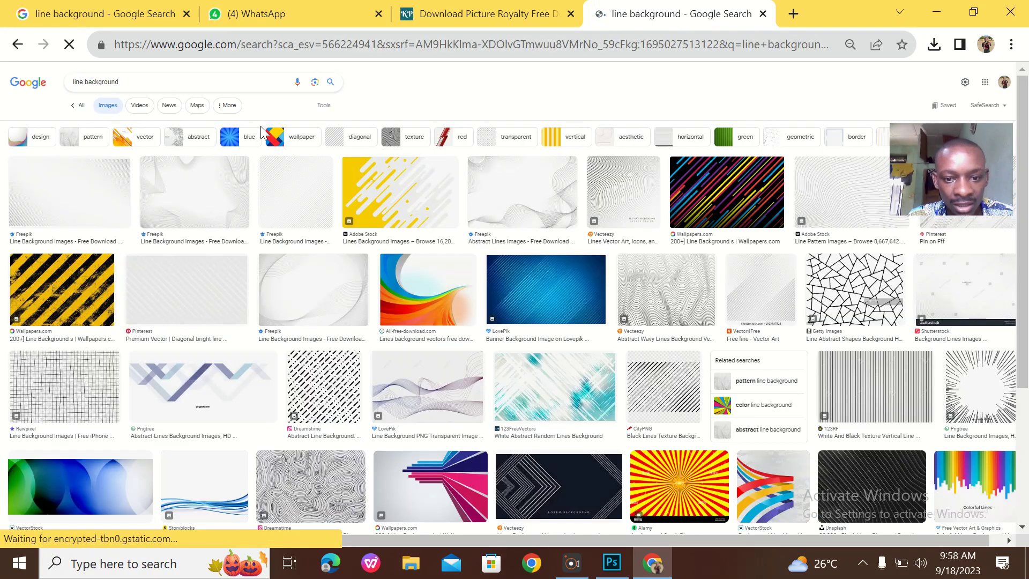
pyautogui.scroll(-6, 261, 126)
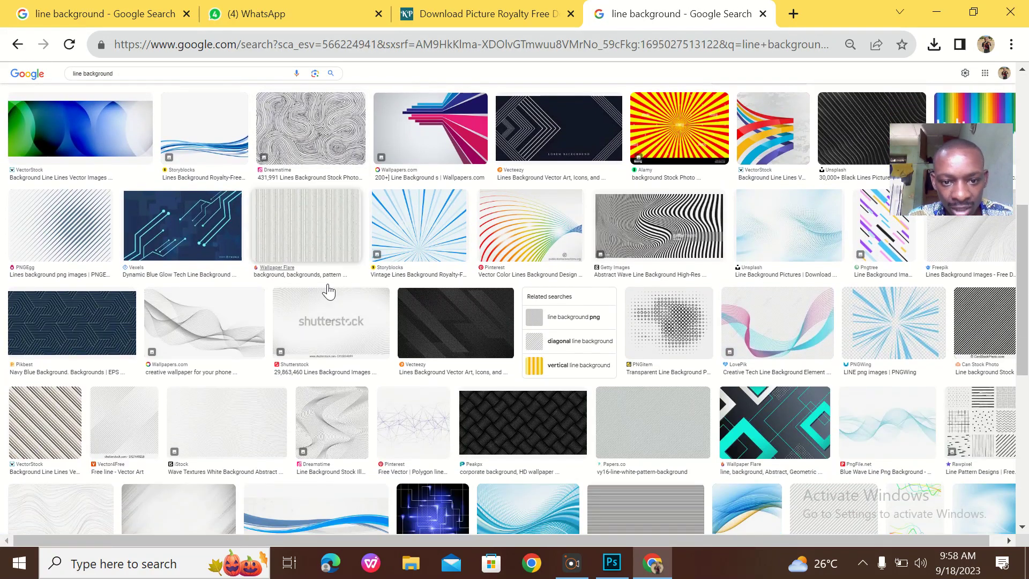
pyautogui.scroll(-4, 329, 320)
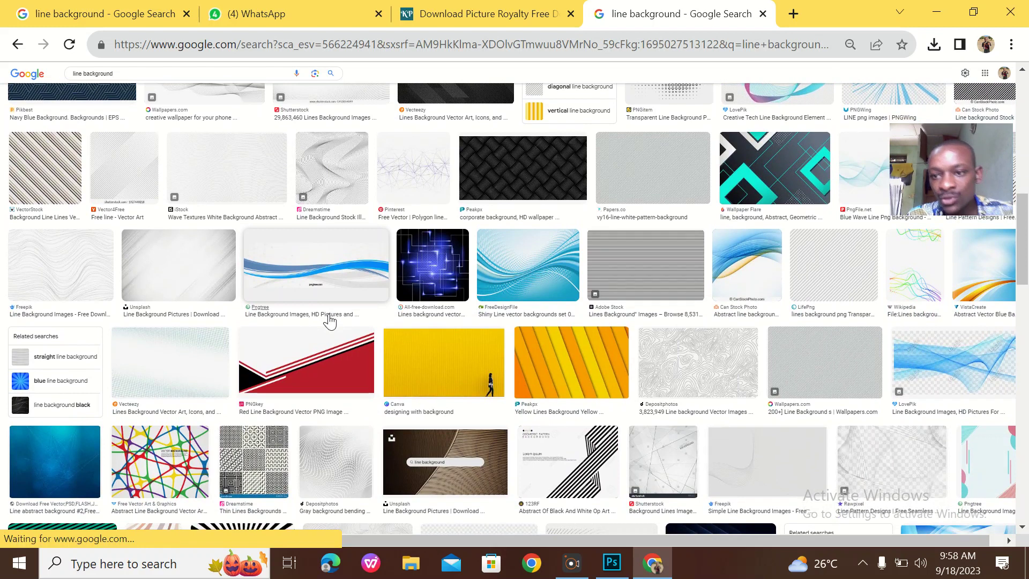
# Save the teal-and-black geometric wallpaper preview as a JPEG
pyautogui.click(789, 165)
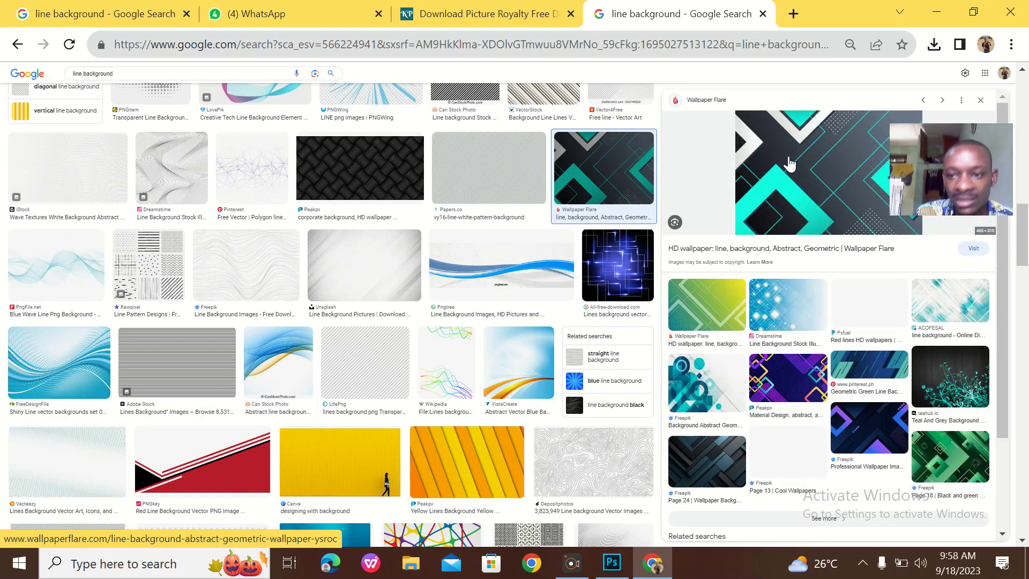
pyautogui.rightClick(823, 172)
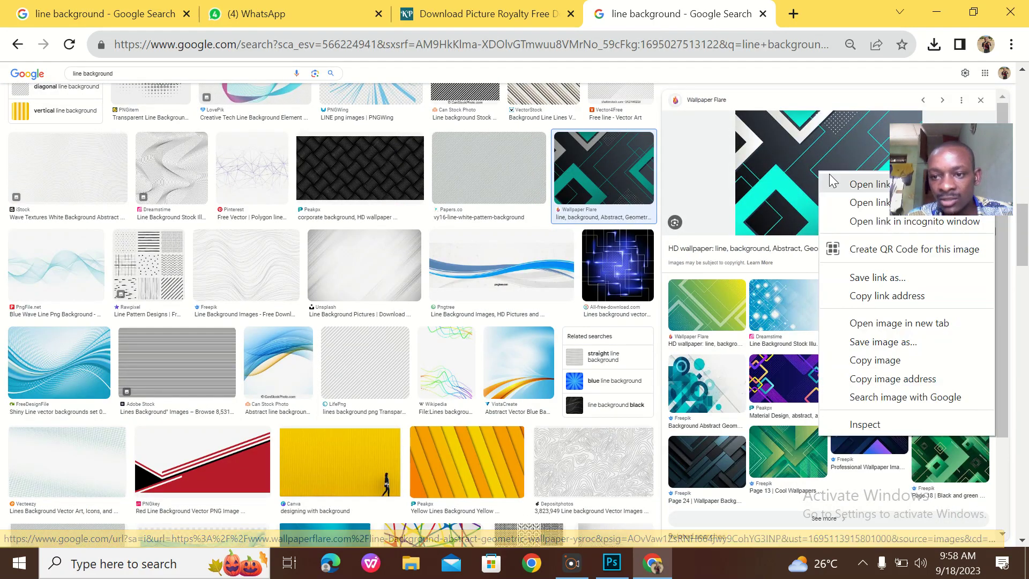
pyautogui.click(887, 346)
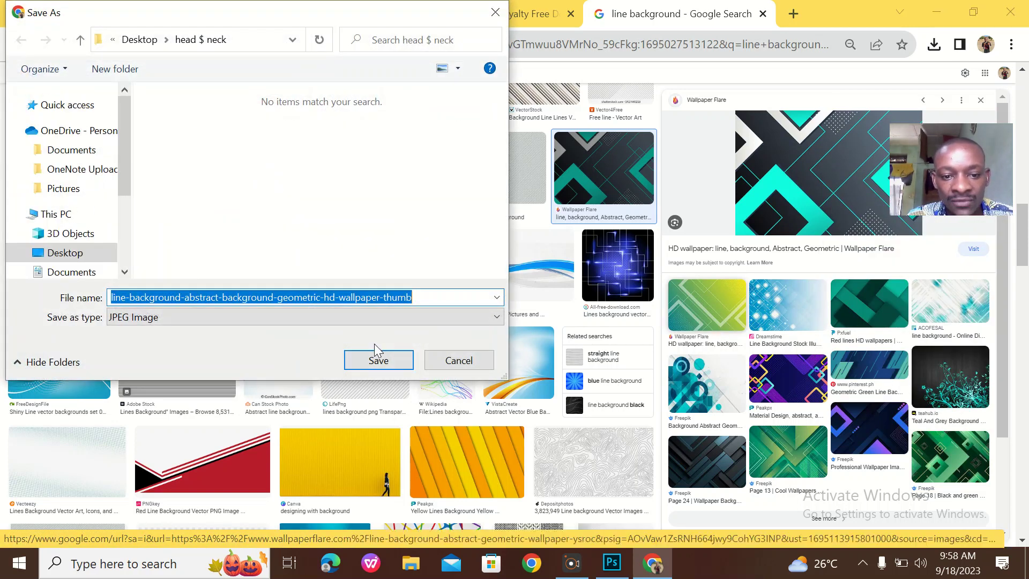
pyautogui.click(380, 358)
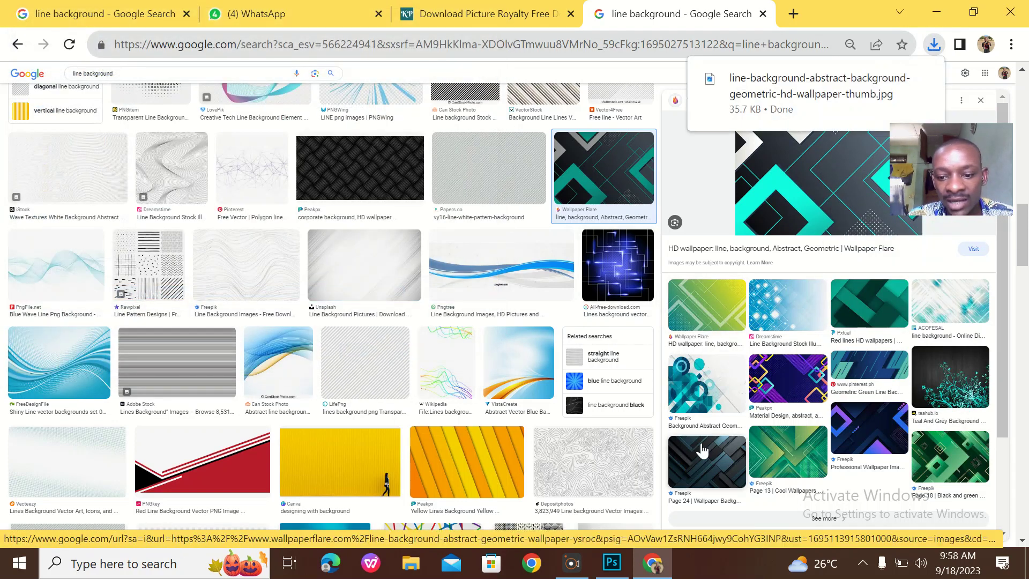
pyautogui.click(964, 8)
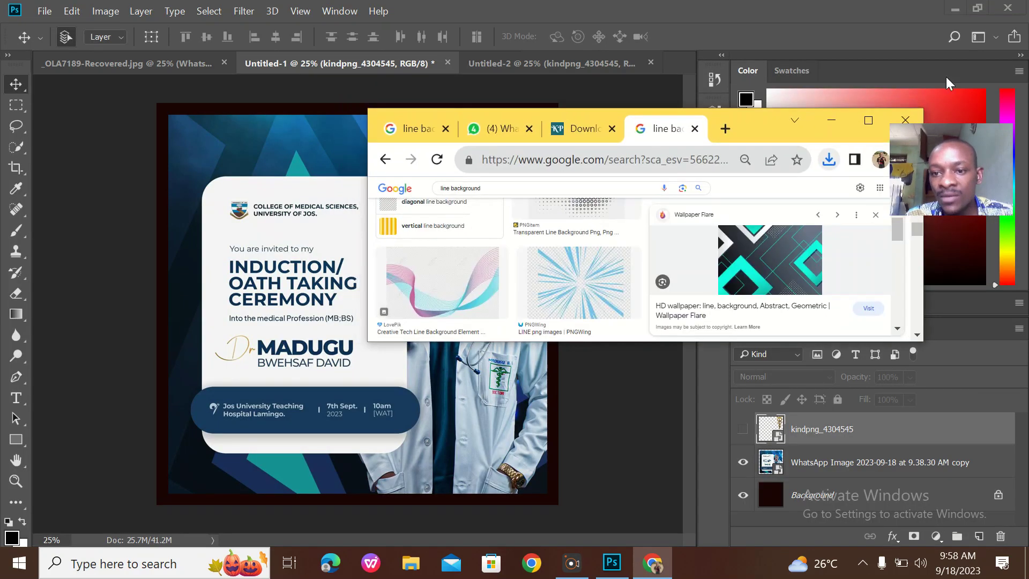
# Place the downloaded geometric wallpaper and copy its layer into Untitled-2
pyautogui.click(829, 159)
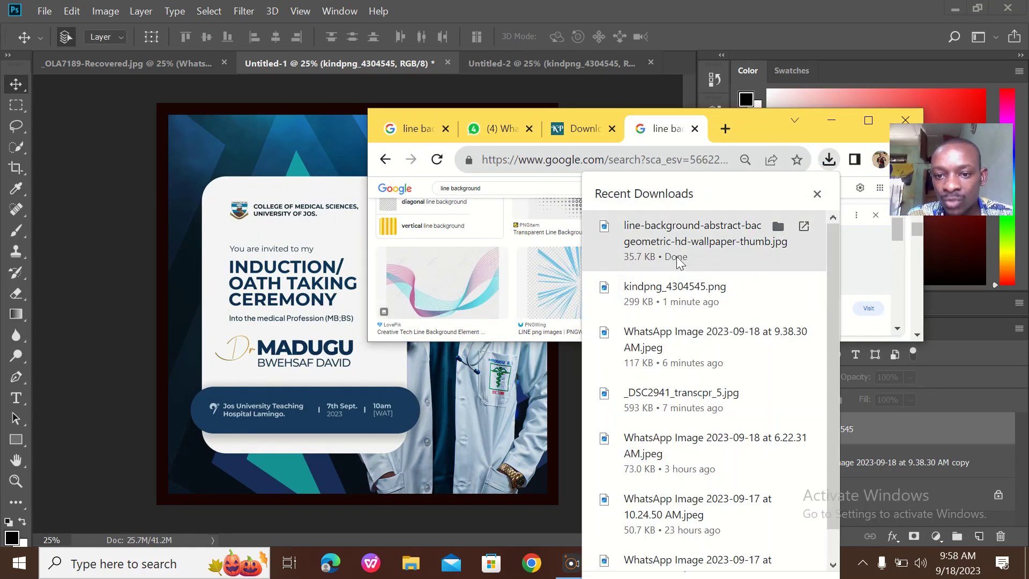
pyautogui.moveTo(666, 225); pyautogui.dragTo(256, 220)
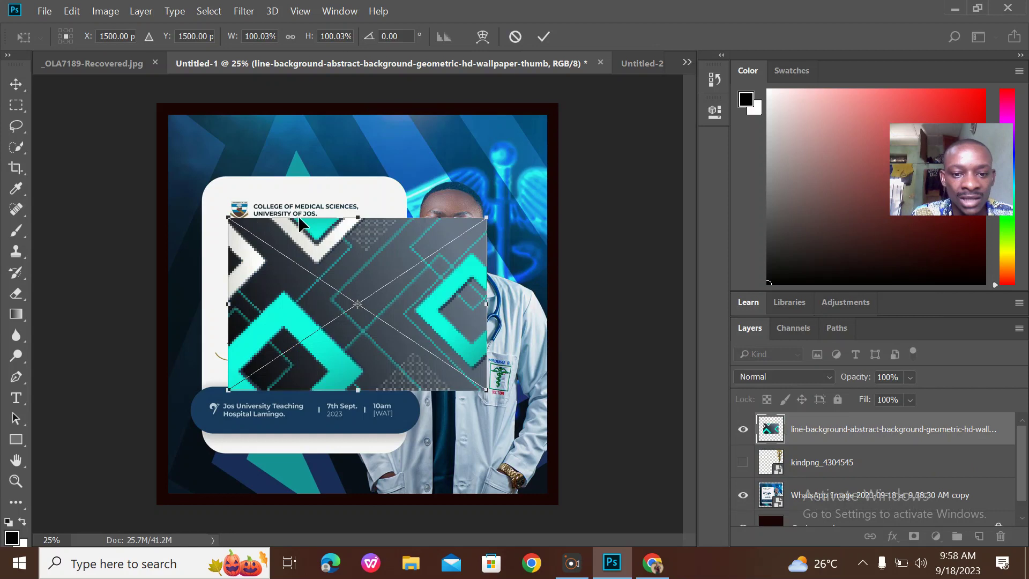
pyautogui.click(543, 37)
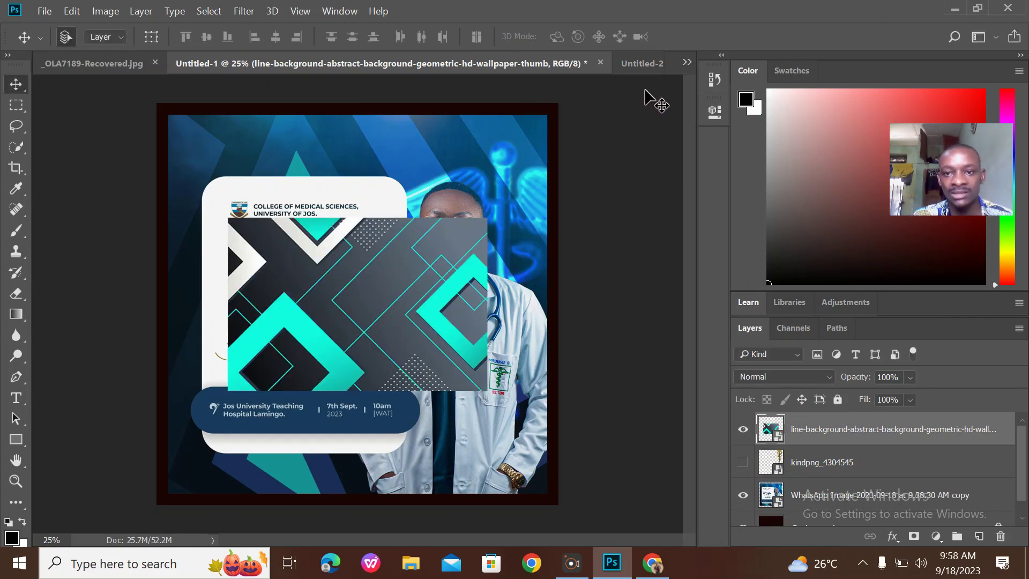
pyautogui.moveTo(461, 248); pyautogui.dragTo(406, 244)
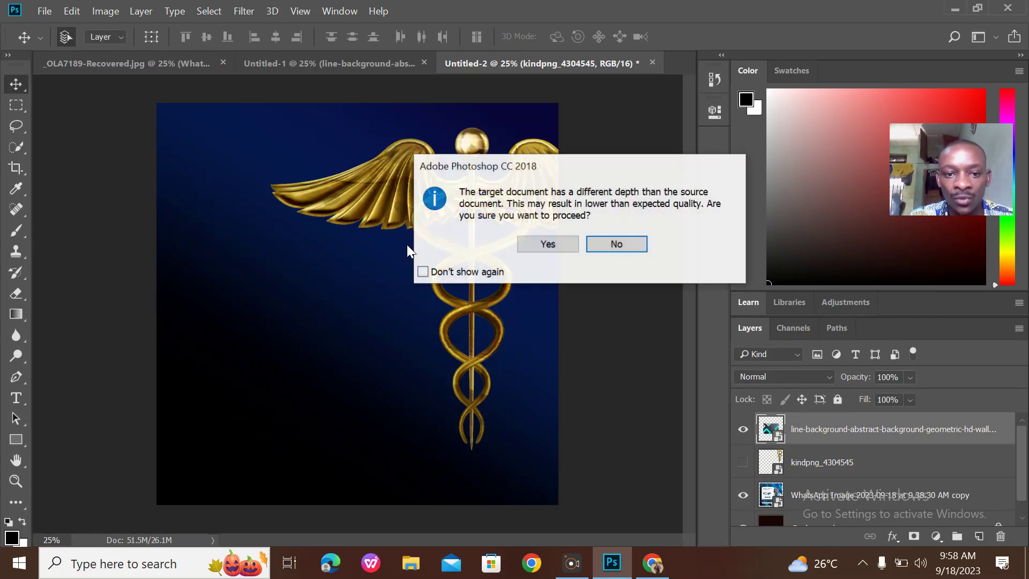
pyautogui.click(565, 245)
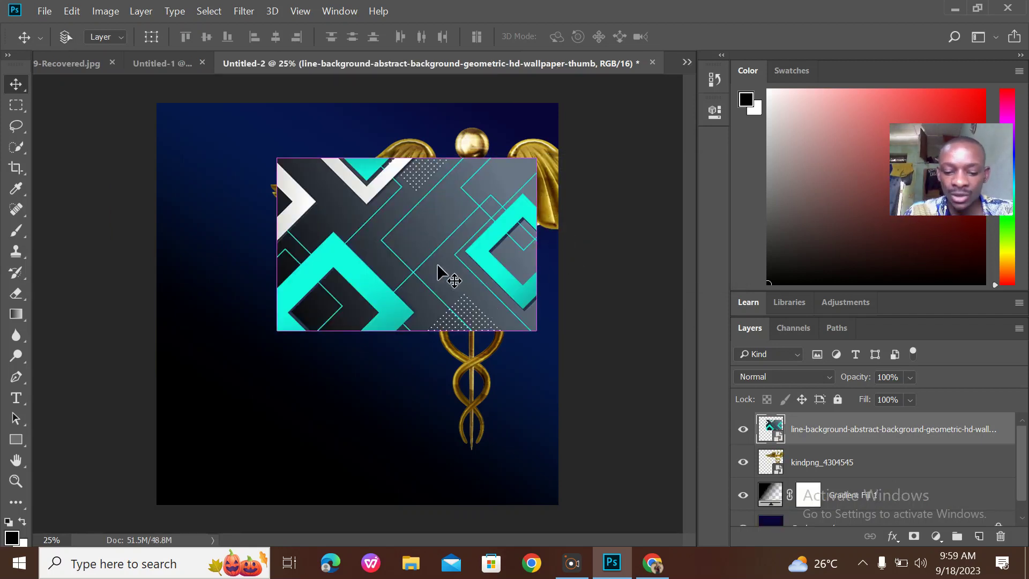
# Scale the geometric layer to about 214% and position it to cover the canvas
pyautogui.hotkey('ctrl', 't')
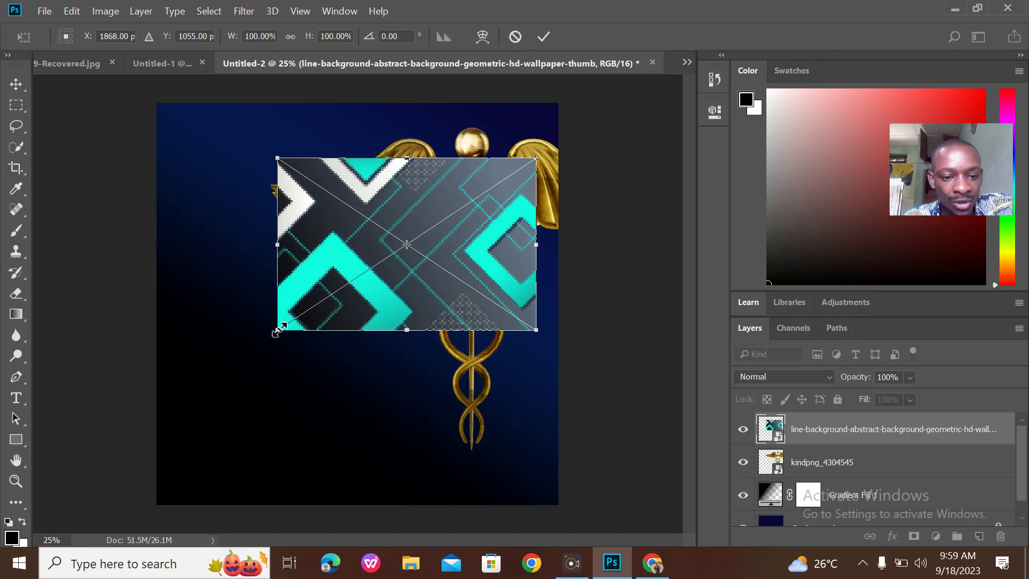
pyautogui.moveTo(276, 333); pyautogui.dragTo(3, 557)
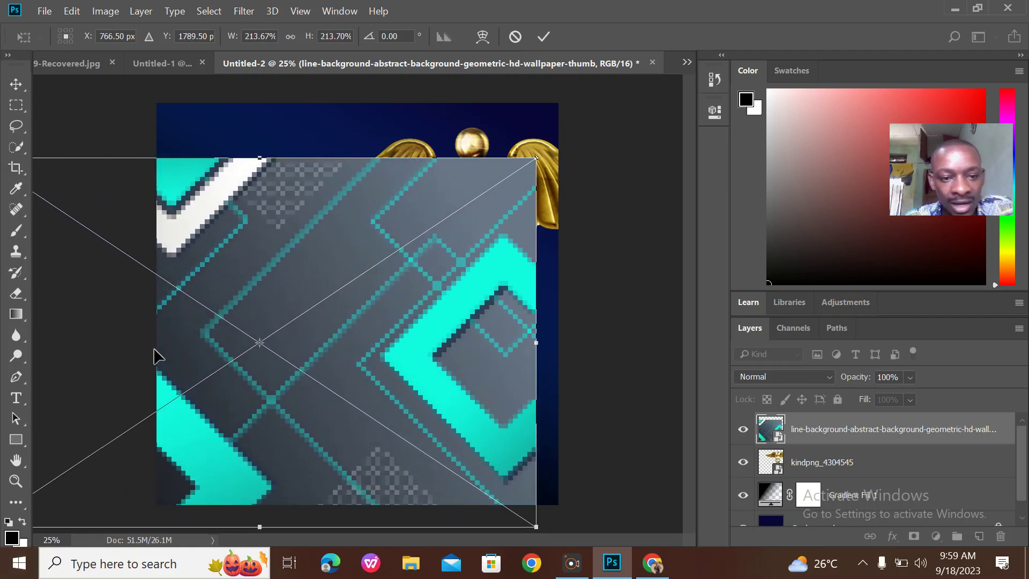
pyautogui.moveTo(248, 282); pyautogui.dragTo(307, 231)
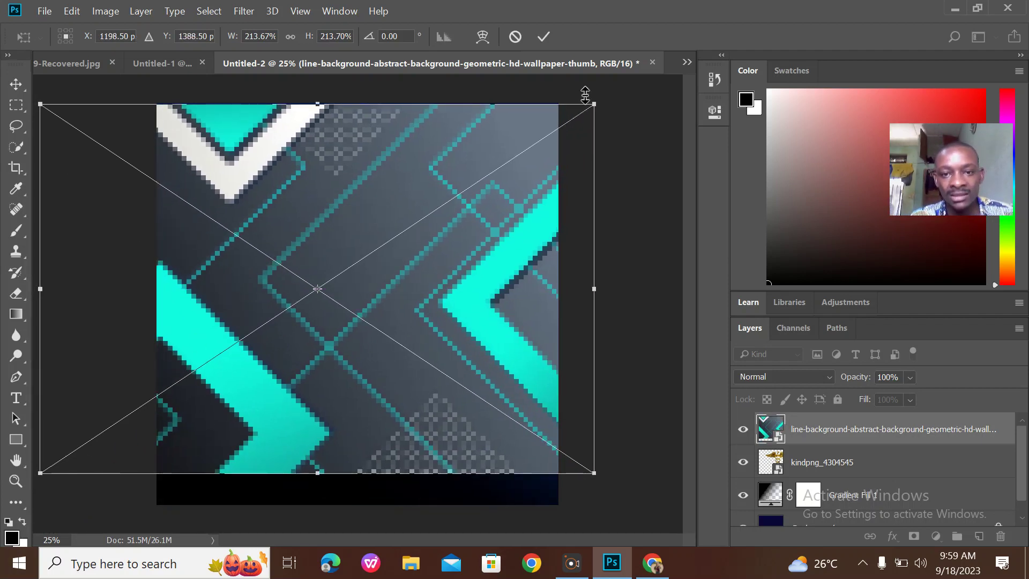
pyautogui.moveTo(403, 200); pyautogui.dragTo(402, 186)
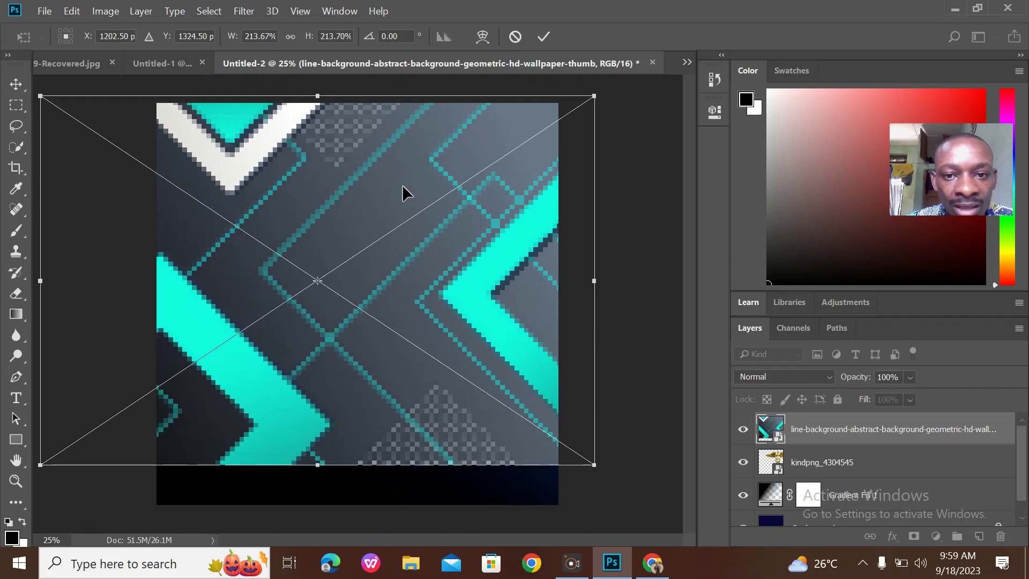
pyautogui.click(543, 36)
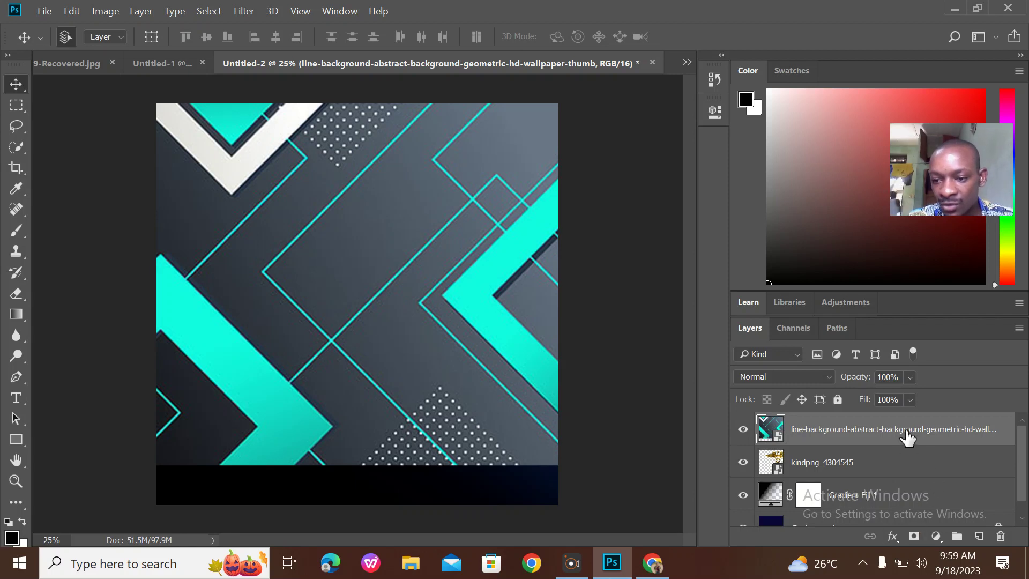
# Set the geometric layer's opacity to 25%
pyautogui.click(910, 379)
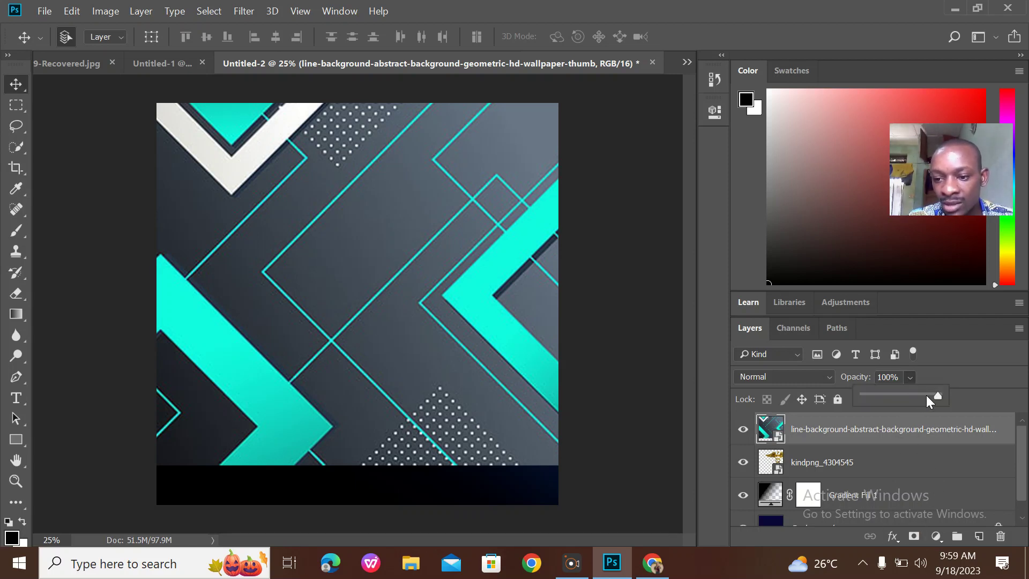
pyautogui.moveTo(898, 398); pyautogui.dragTo(883, 393)
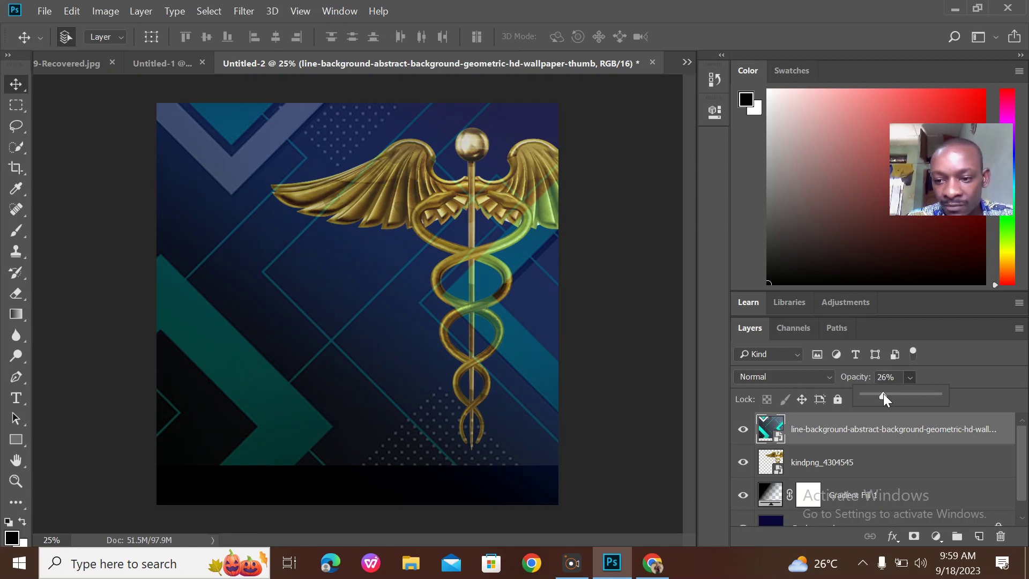
pyautogui.moveTo(883, 394); pyautogui.dragTo(882, 393)
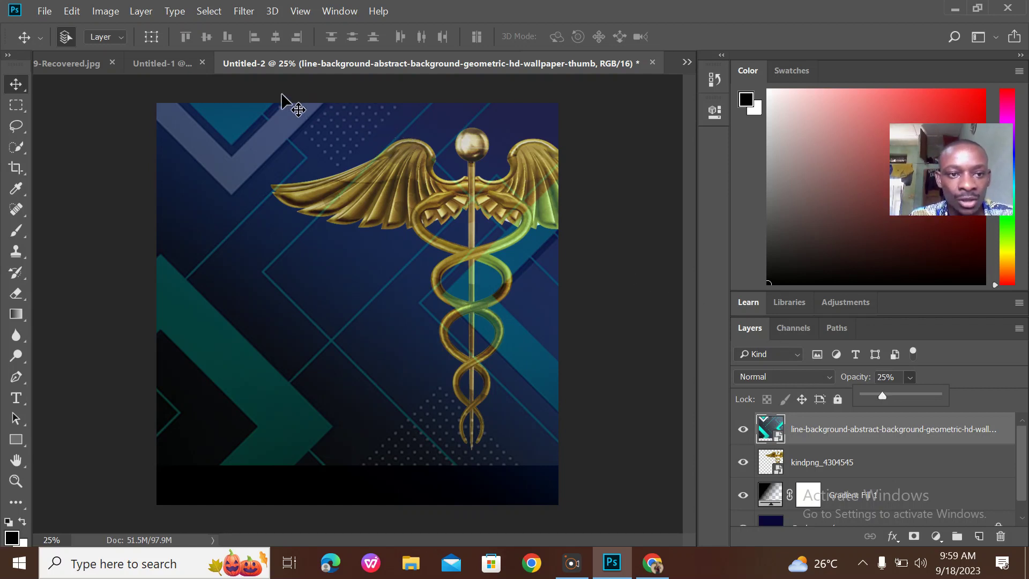
# Hide the geometric layer in the Untitled-1 flyer, then return to Untitled-2
pyautogui.click(172, 61)
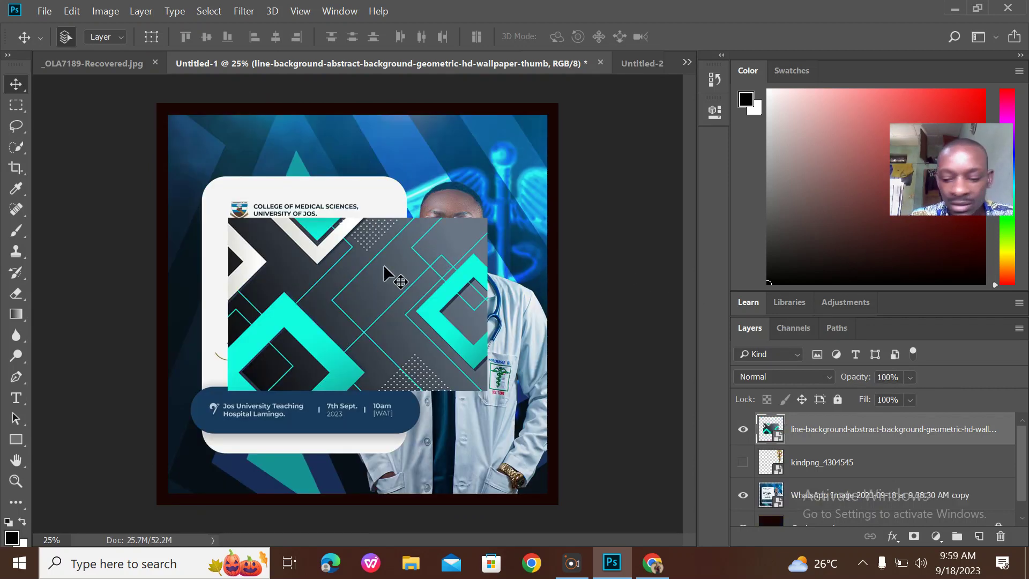
pyautogui.click(743, 429)
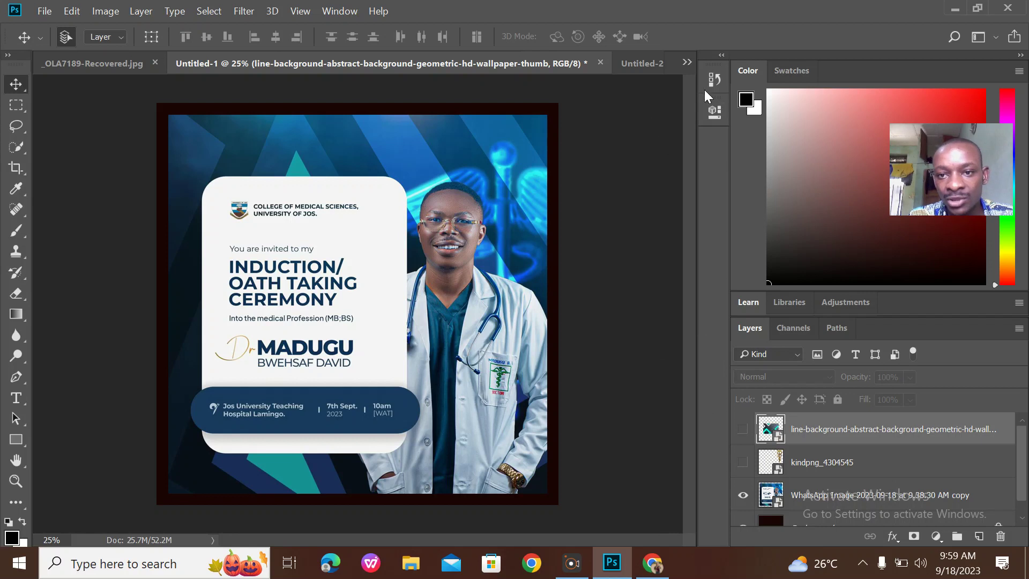
pyautogui.click(641, 64)
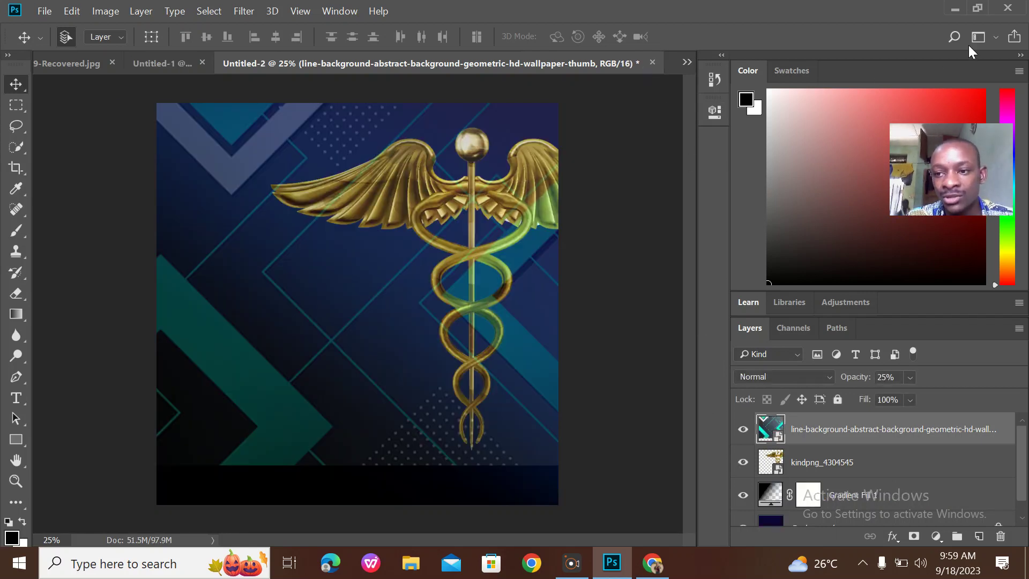
# Place the _DSC2941_transcpr_5 portrait photo from the desktop into Untitled-2
pyautogui.click(954, 9)
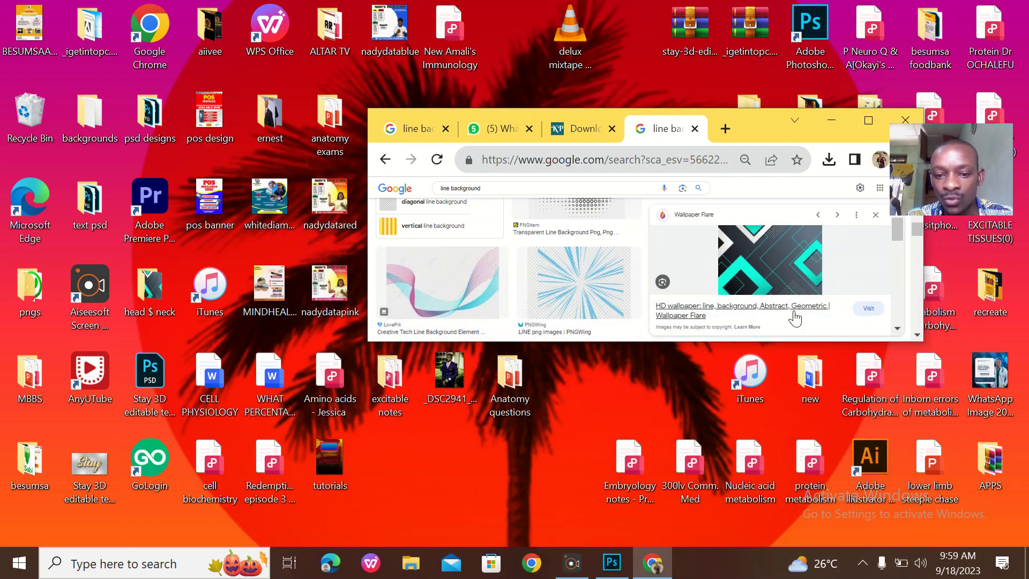
pyautogui.moveTo(475, 369); pyautogui.dragTo(427, 285)
pyautogui.click(543, 37)
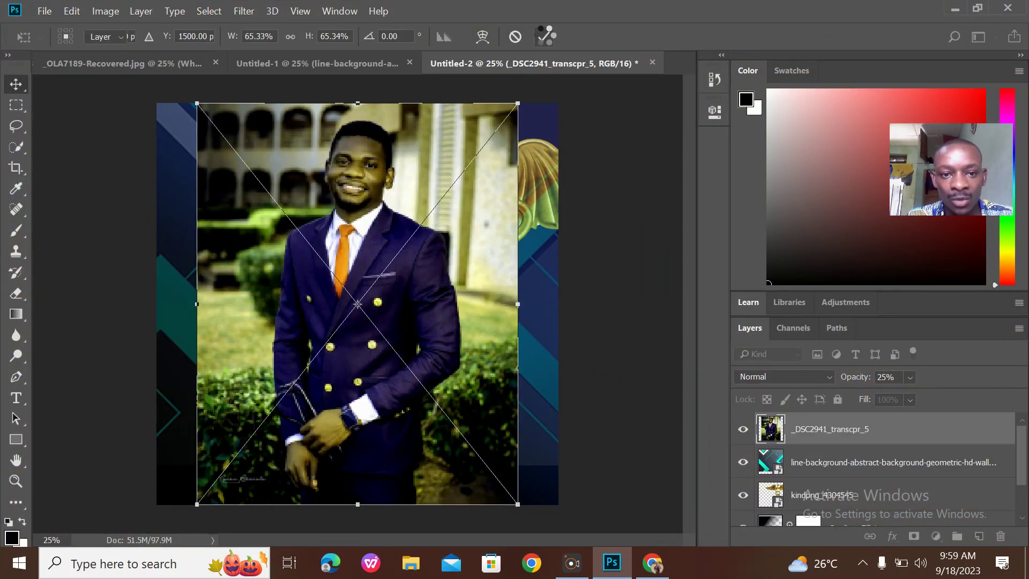
# Select the man using Quick Selection's Select Subject
pyautogui.click(16, 146)
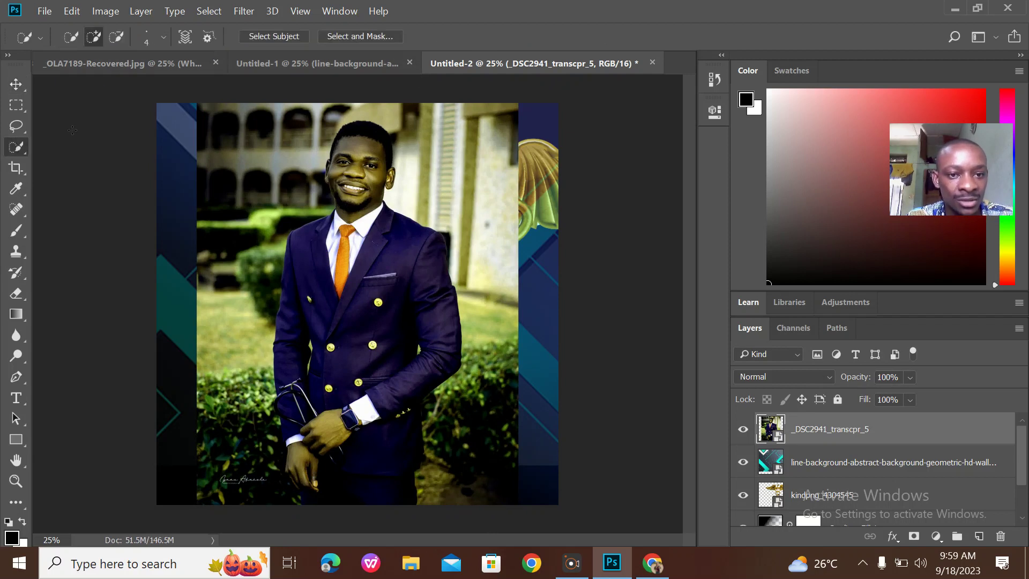
pyautogui.click(262, 37)
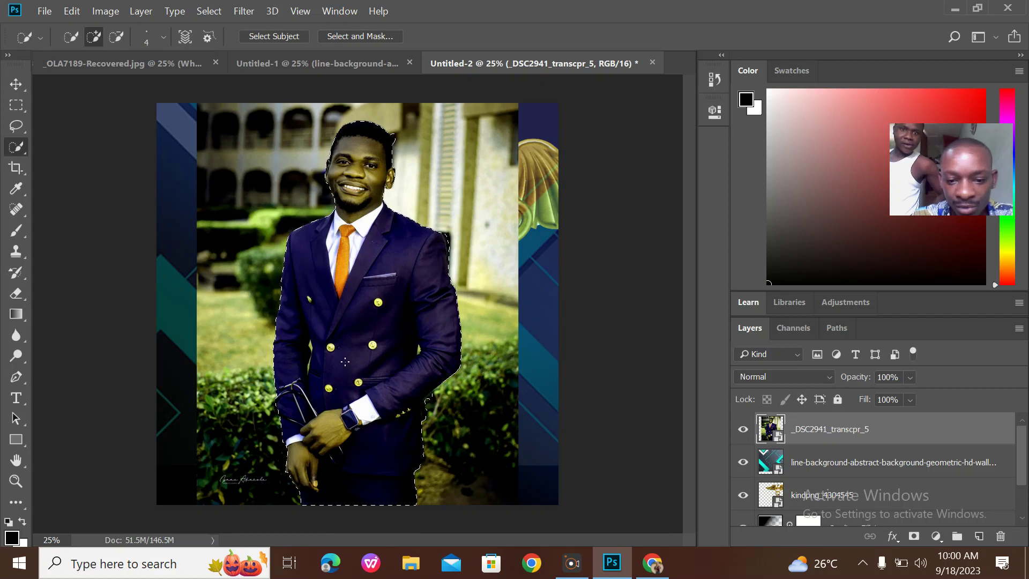
pyautogui.scroll(2, 344, 362)
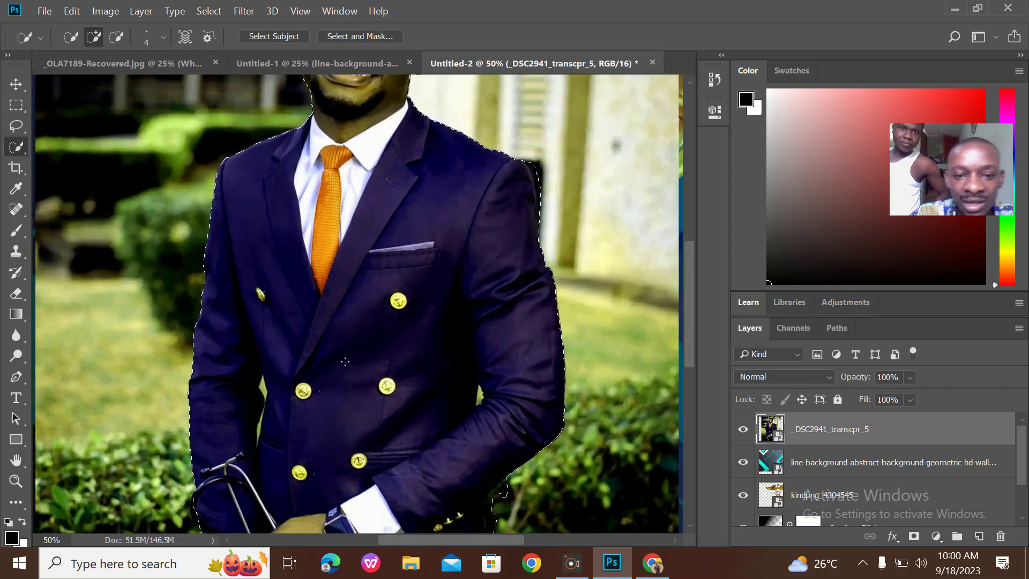
pyautogui.moveTo(690, 344); pyautogui.dragTo(685, 320)
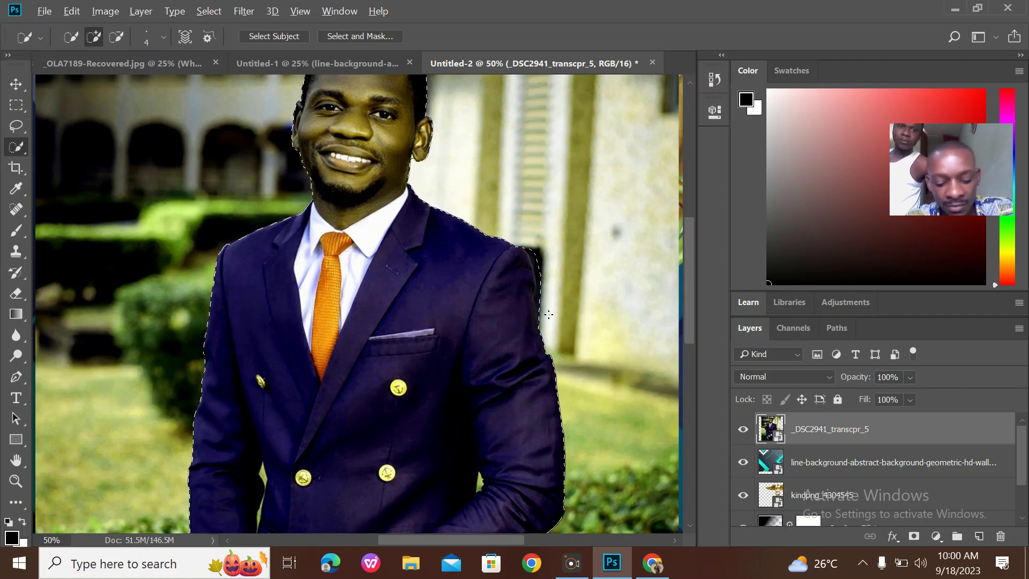
# Subtract stray background near the hair and arm from the selection, then zoom out
pyautogui.press('alt')
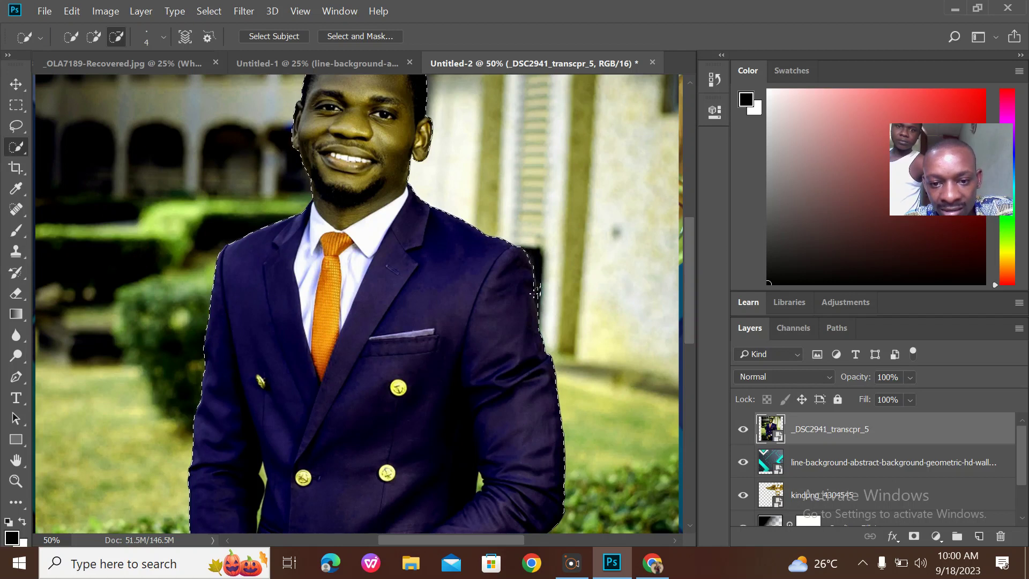
pyautogui.press('alt')
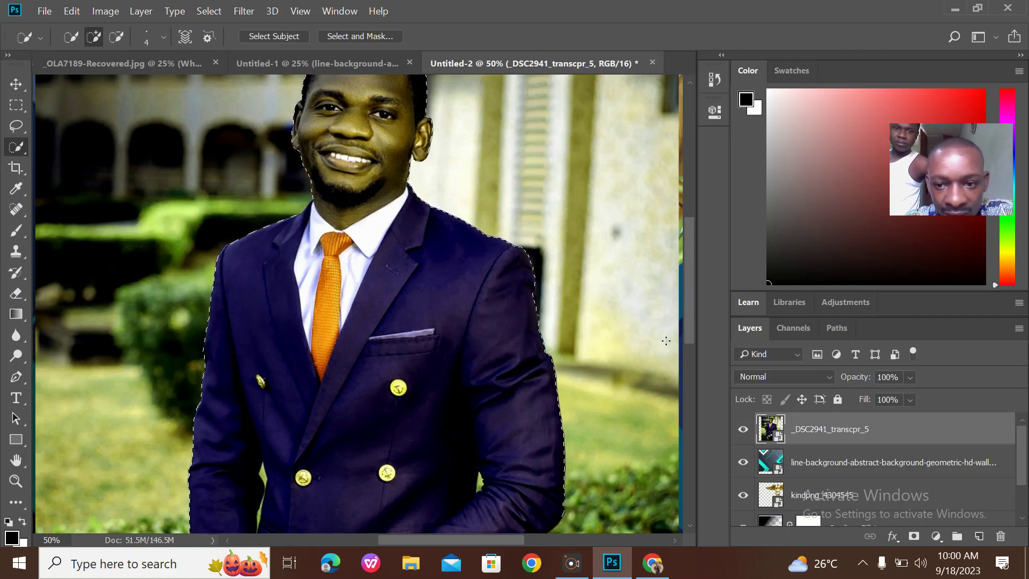
pyautogui.moveTo(687, 332); pyautogui.dragTo(684, 285)
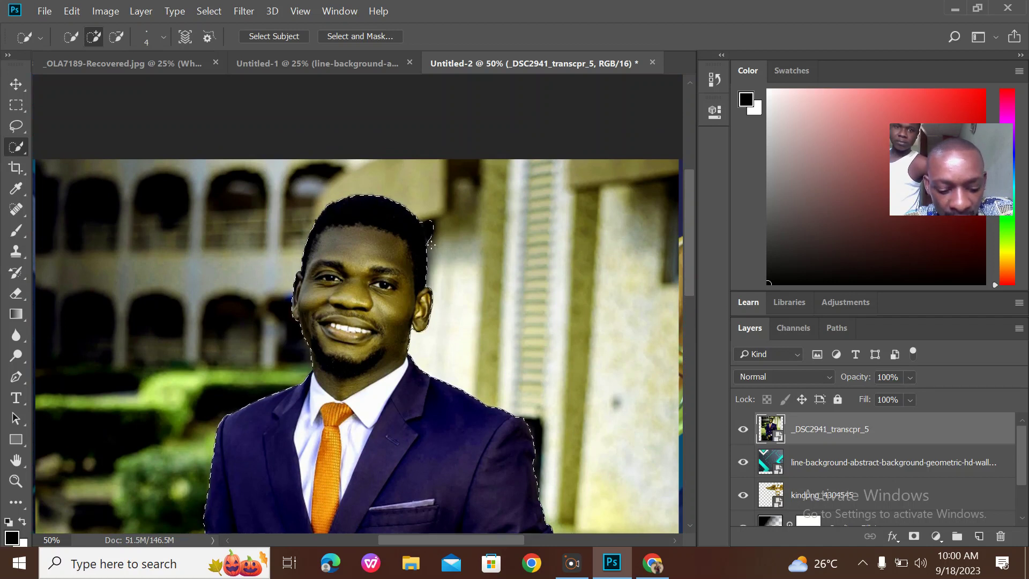
pyautogui.press('alt')
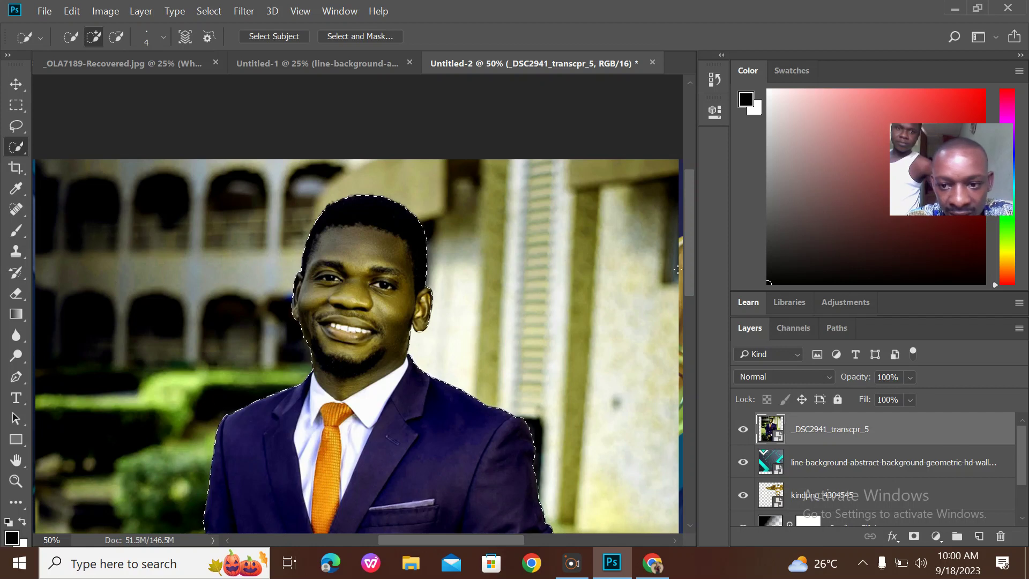
pyautogui.moveTo(689, 263); pyautogui.dragTo(727, 426)
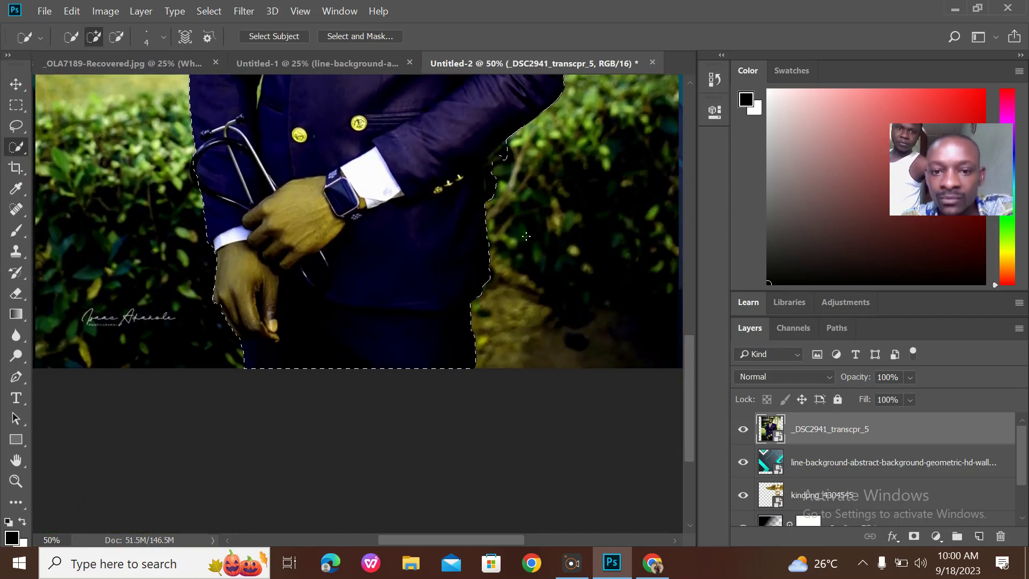
pyautogui.press('alt')
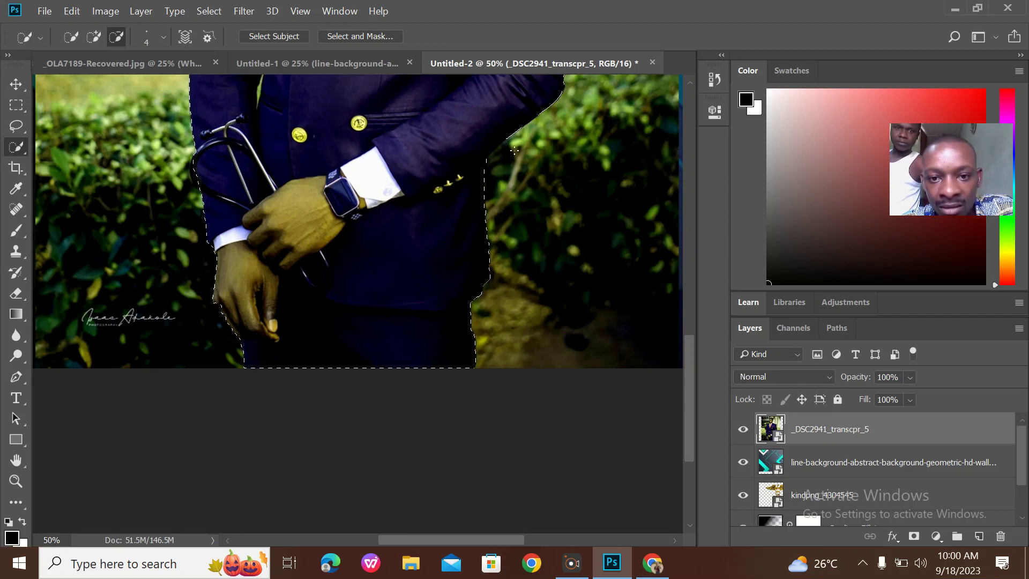
pyautogui.moveTo(686, 356); pyautogui.dragTo(667, 222)
pyautogui.scroll(1, 666, 222)
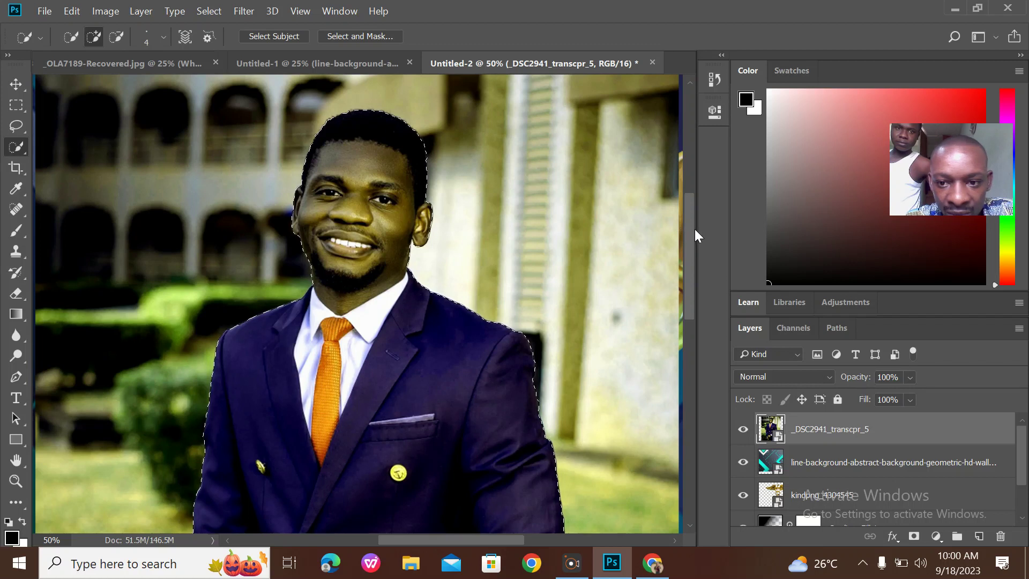
pyautogui.moveTo(690, 233); pyautogui.dragTo(703, 349)
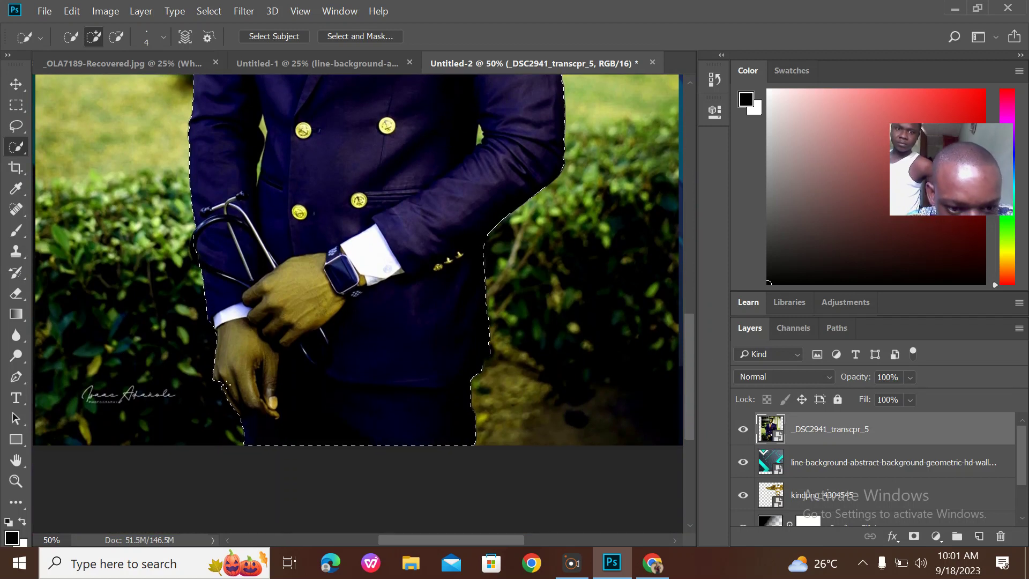
pyautogui.press('alt')
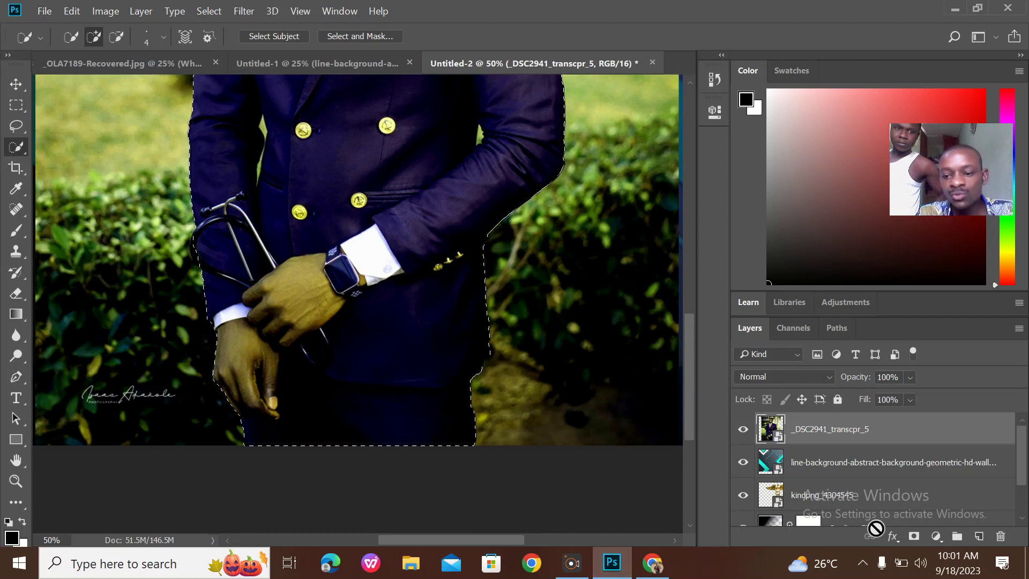
pyautogui.hotkey('ctrl', '-')
pyautogui.hotkey('ctrl', '-')
pyautogui.hotkey('ctrl', '-')
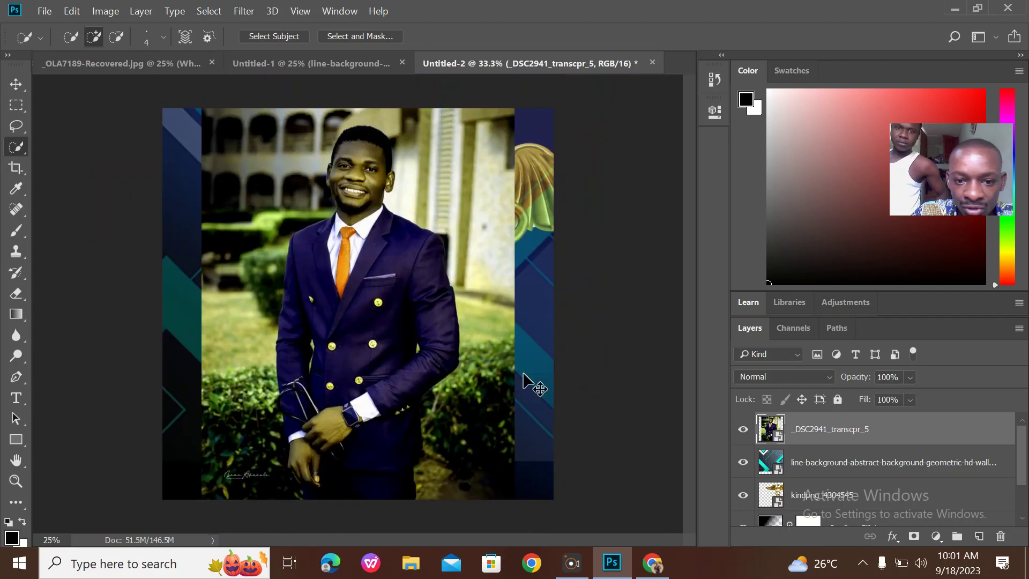
# Mask the portrait to the man and copy the layer into the Untitled-1 flyer
pyautogui.click(914, 536)
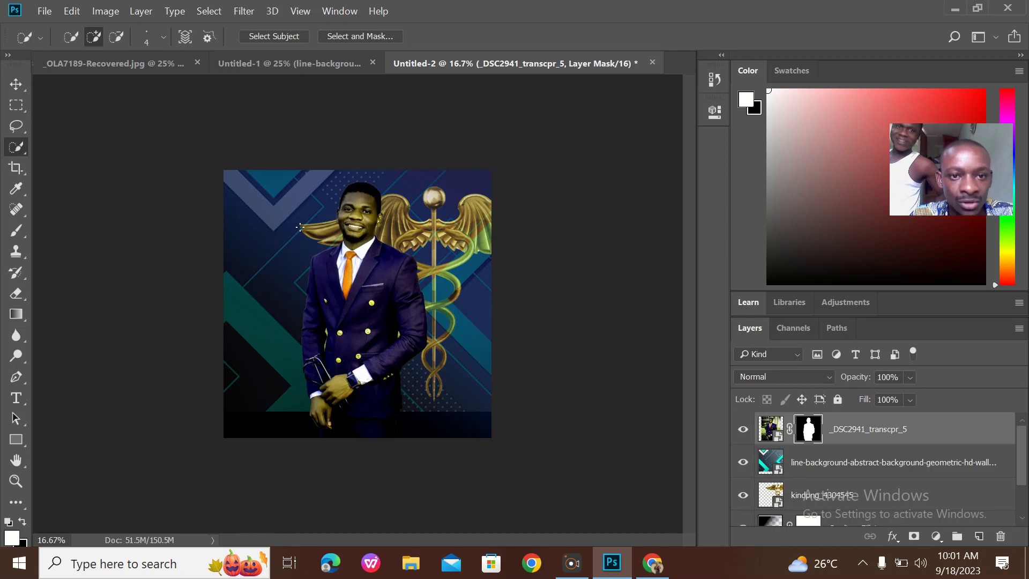
pyautogui.click(15, 84)
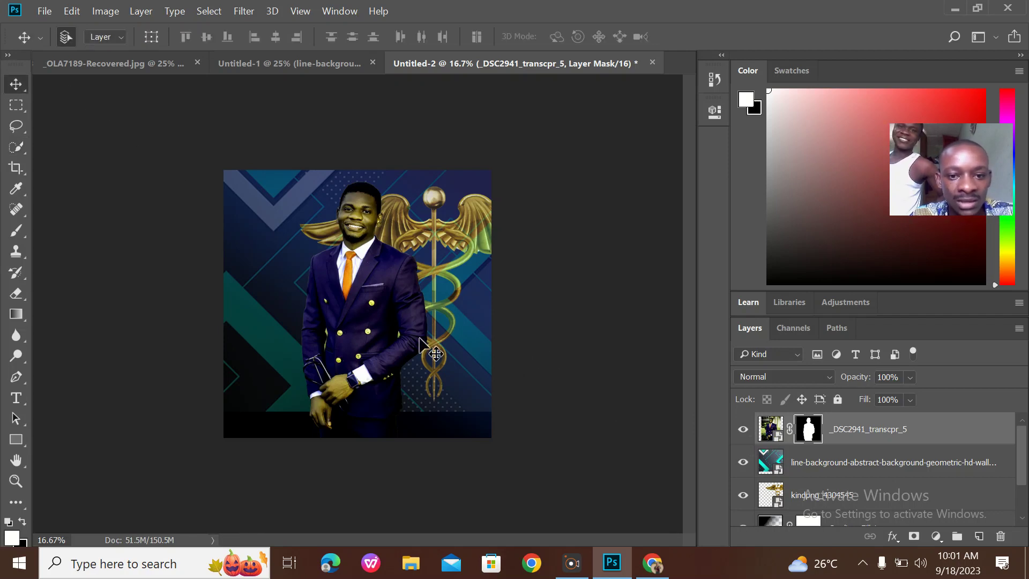
pyautogui.moveTo(369, 327); pyautogui.dragTo(357, 293)
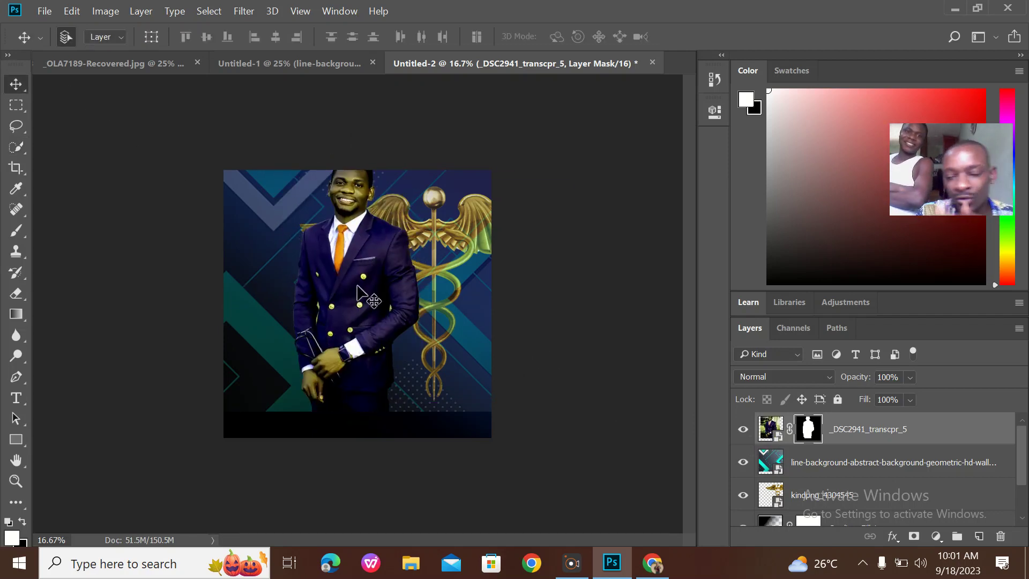
pyautogui.moveTo(357, 292); pyautogui.dragTo(332, 266)
pyautogui.click(549, 245)
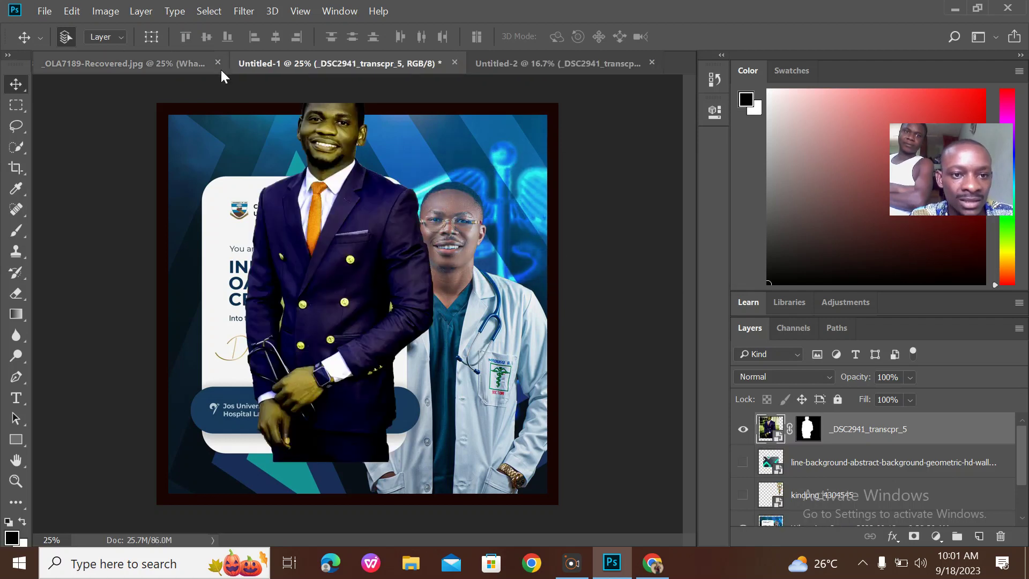
# Close _OLA7189-Recovered.jpg without saving and shift the suited man down slightly right
pyautogui.click(218, 63)
pyautogui.click(487, 234)
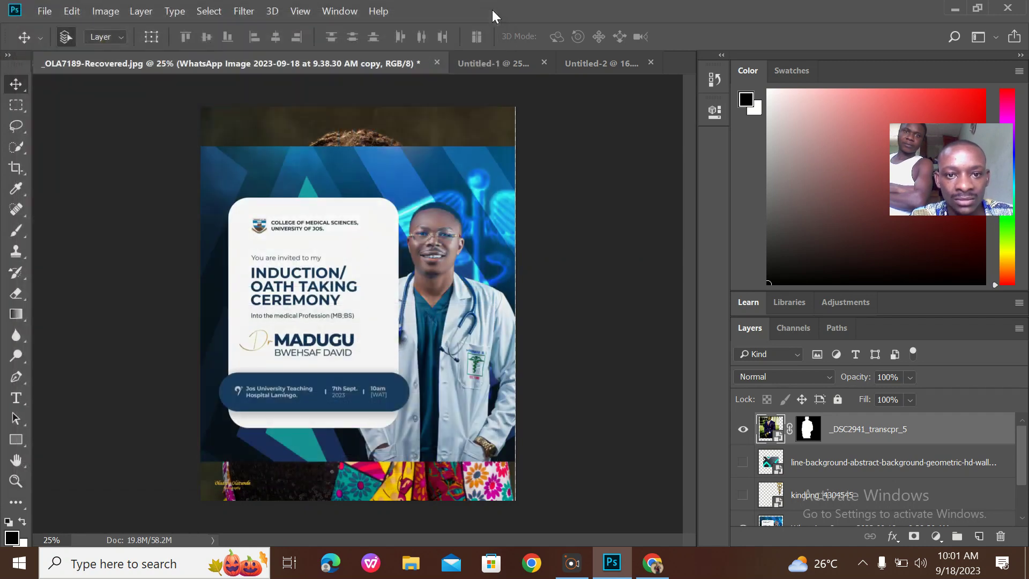
pyautogui.click(495, 12)
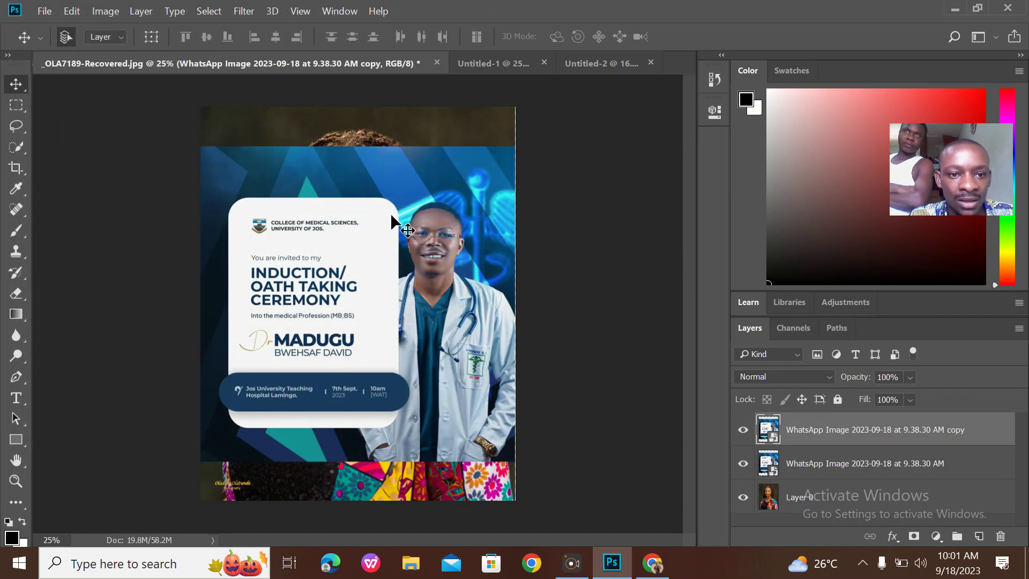
pyautogui.click(437, 62)
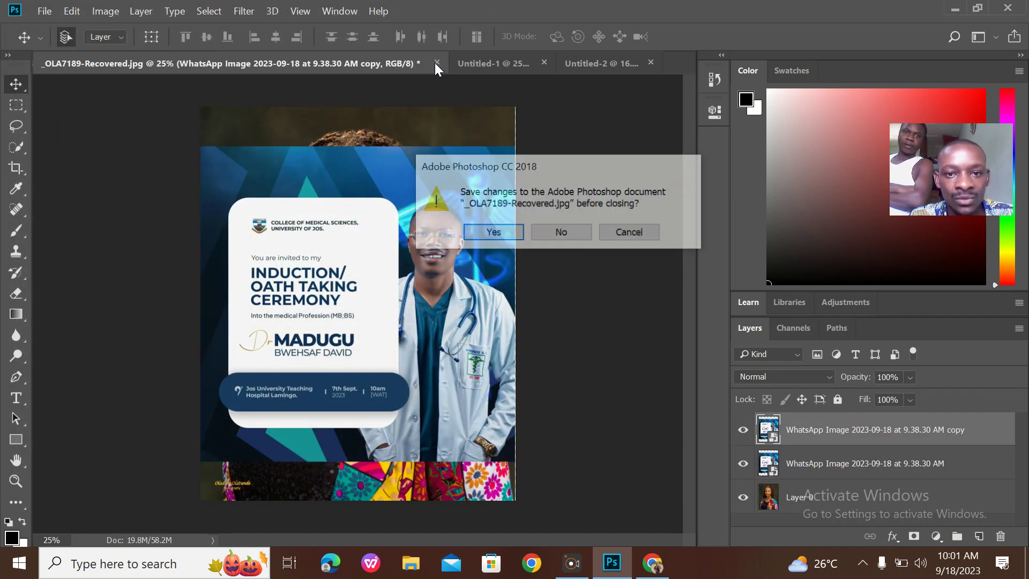
pyautogui.click(560, 241)
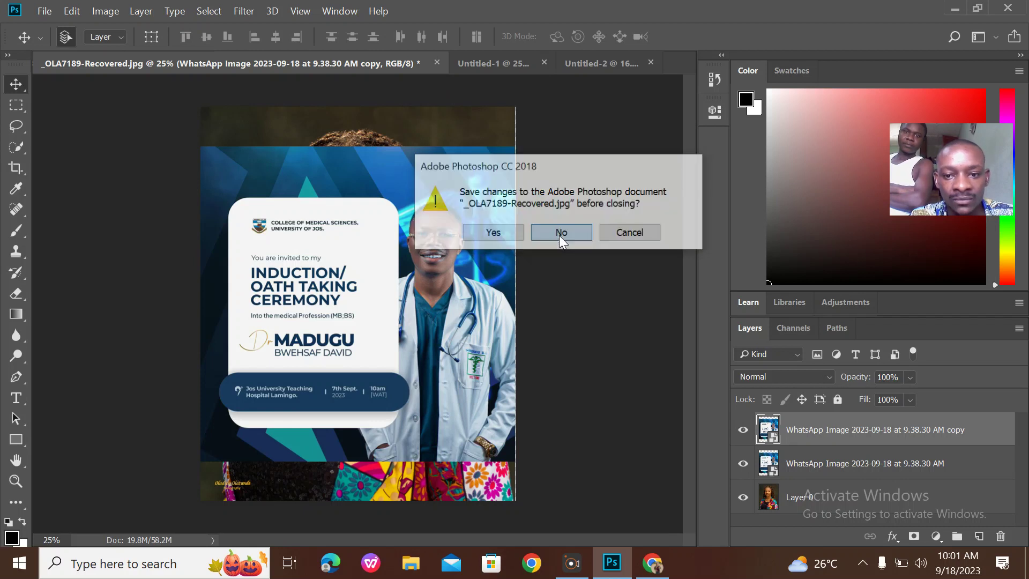
pyautogui.moveTo(375, 256); pyautogui.dragTo(390, 316)
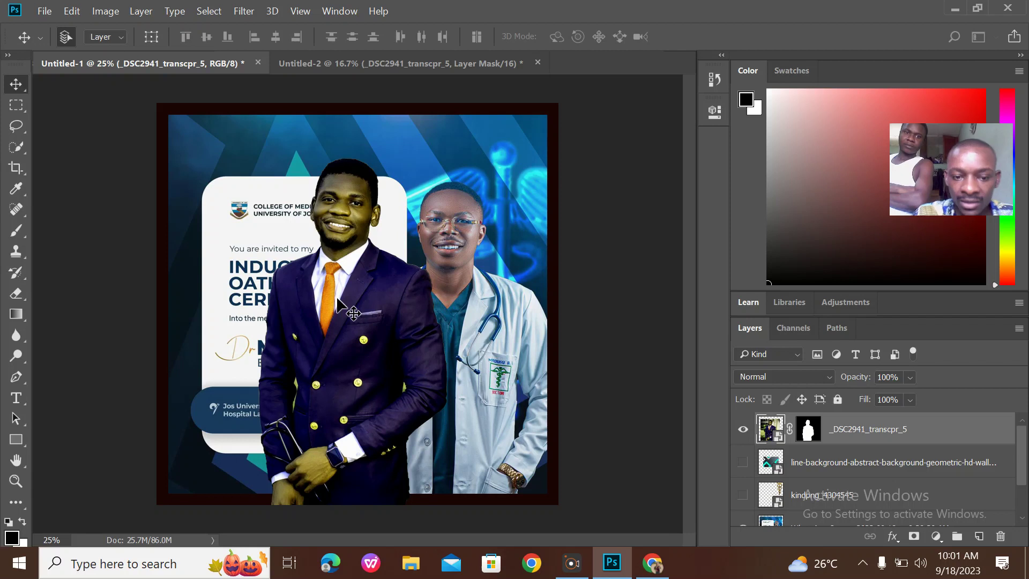
# Create a new 3000 × 3000 px document with a near-white background
pyautogui.hotkey('ctrl', 'n')
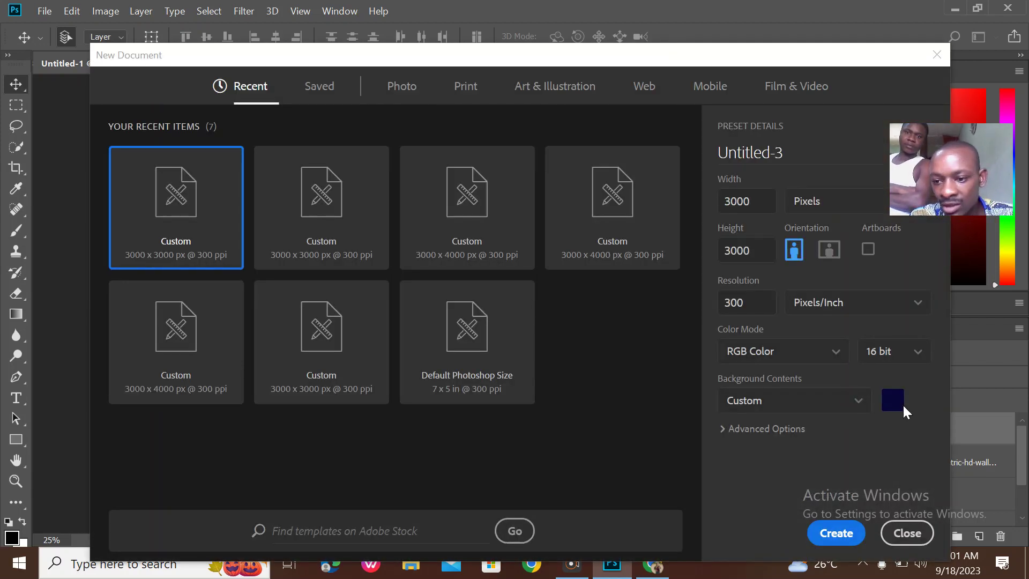
pyautogui.click(891, 400)
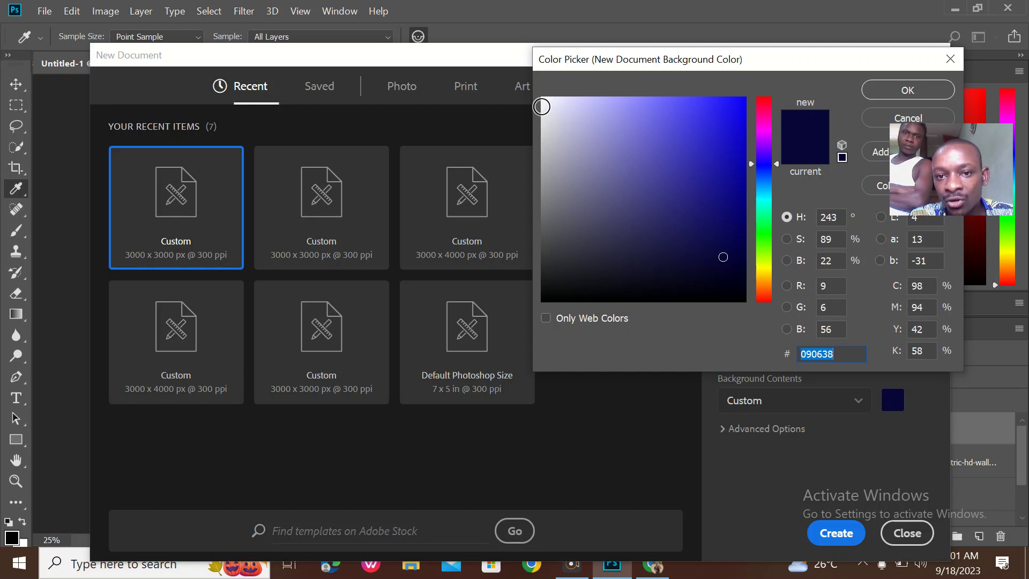
pyautogui.click(543, 107)
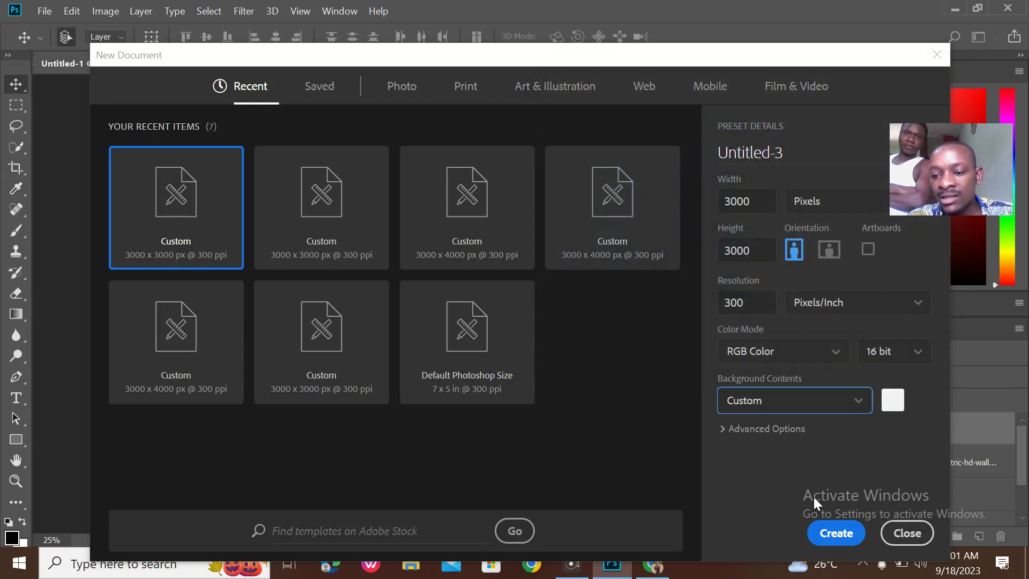
pyautogui.click(848, 533)
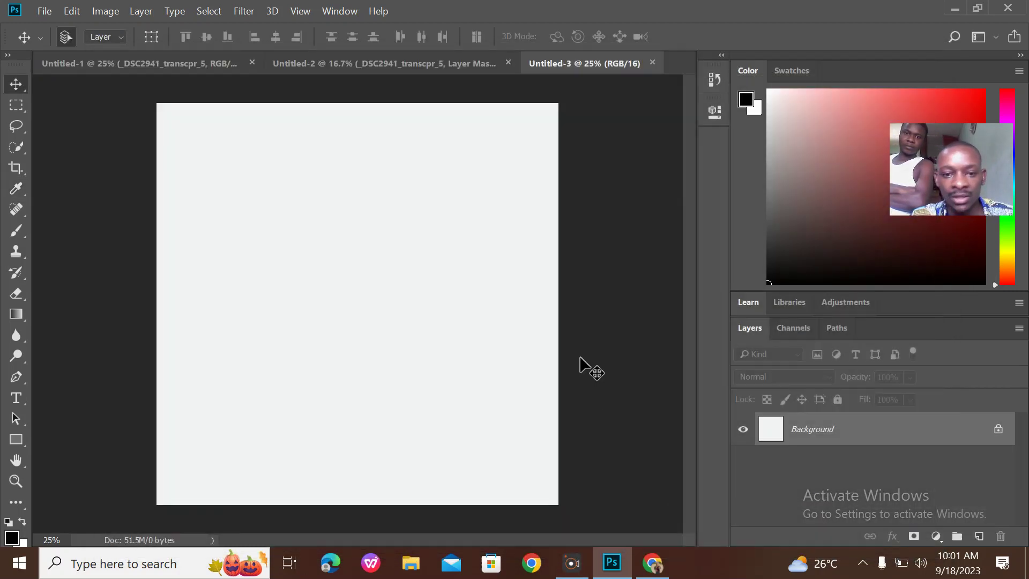
# Copy the suited man from Untitled-1 into Untitled-3, accepting the bit-depth conversion, and position him
pyautogui.click(160, 63)
pyautogui.moveTo(324, 200); pyautogui.dragTo(368, 314)
pyautogui.click(547, 244)
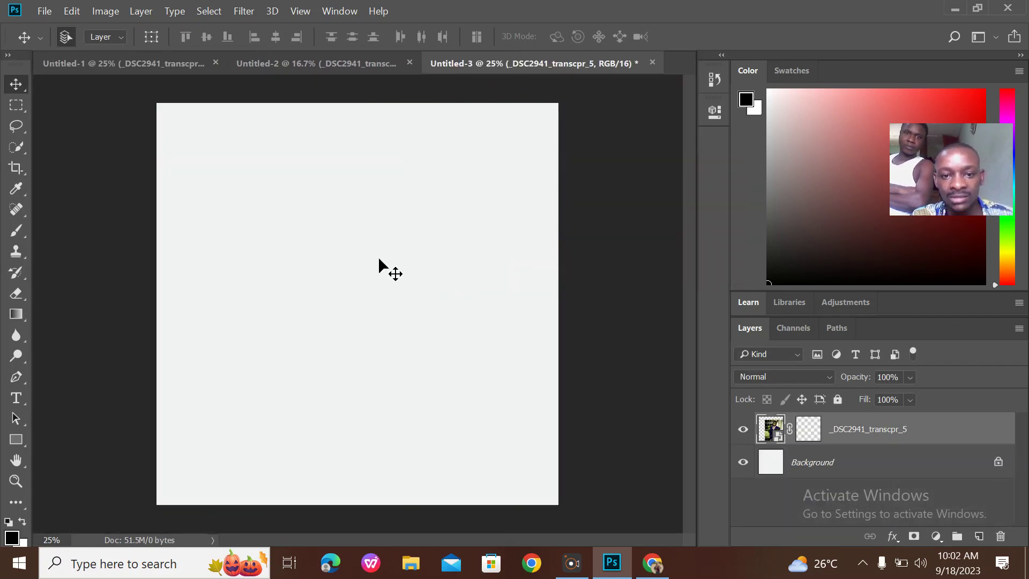
pyautogui.moveTo(391, 272); pyautogui.dragTo(387, 193)
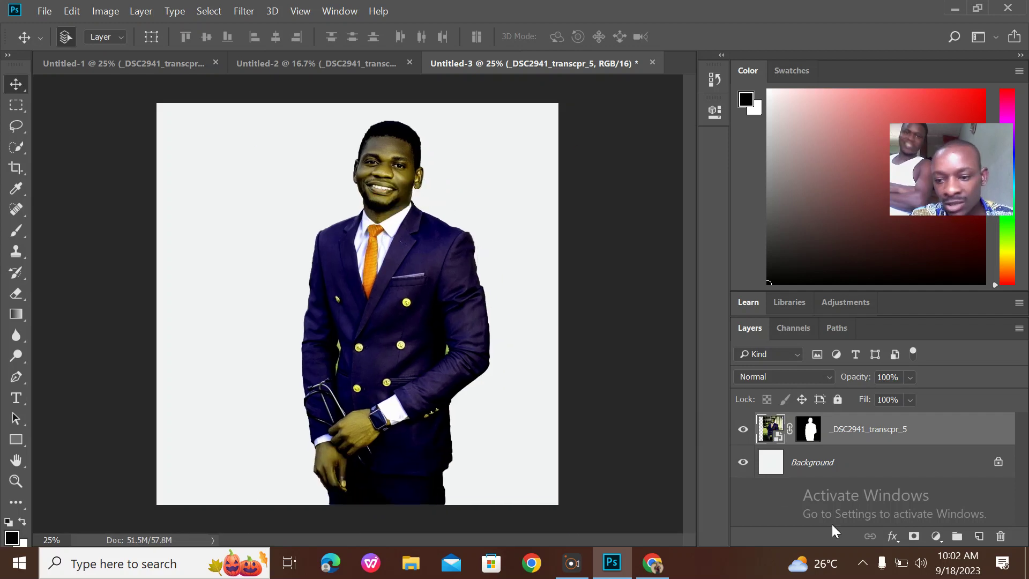
# Add a Color Balance adjustment layer and roughly shift the midtone sliders
pyautogui.click(936, 536)
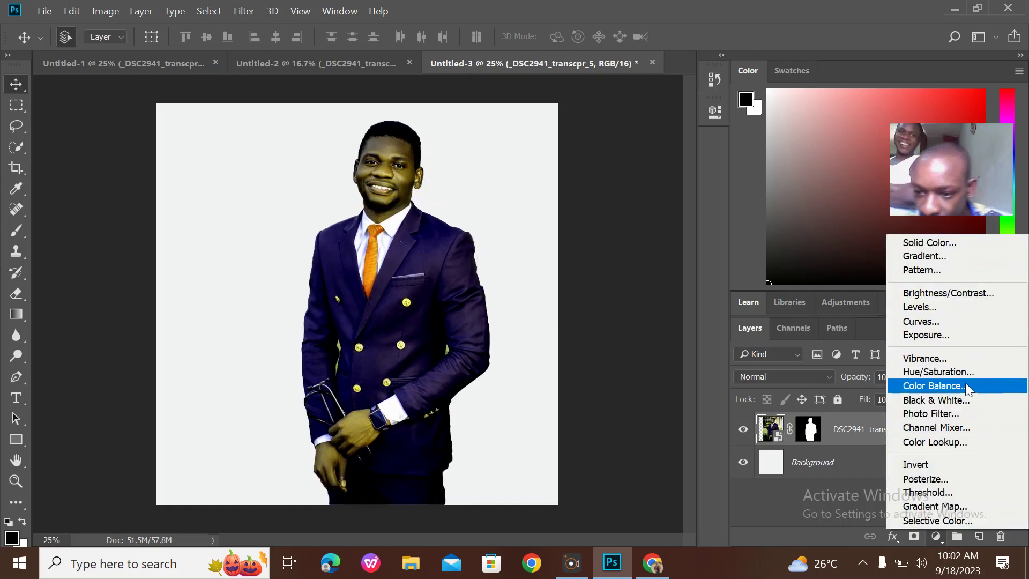
pyautogui.click(935, 386)
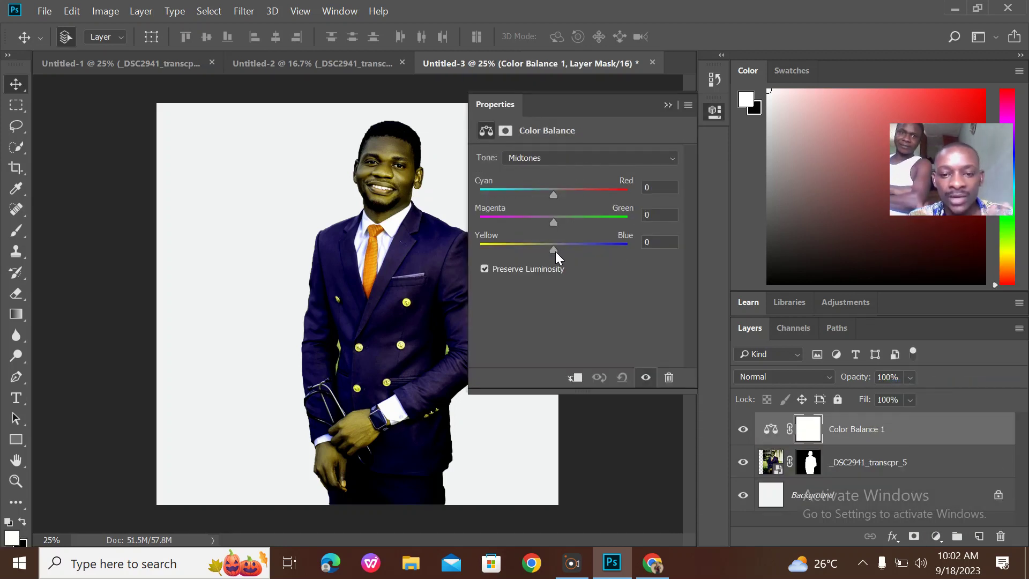
pyautogui.moveTo(555, 252); pyautogui.dragTo(544, 246)
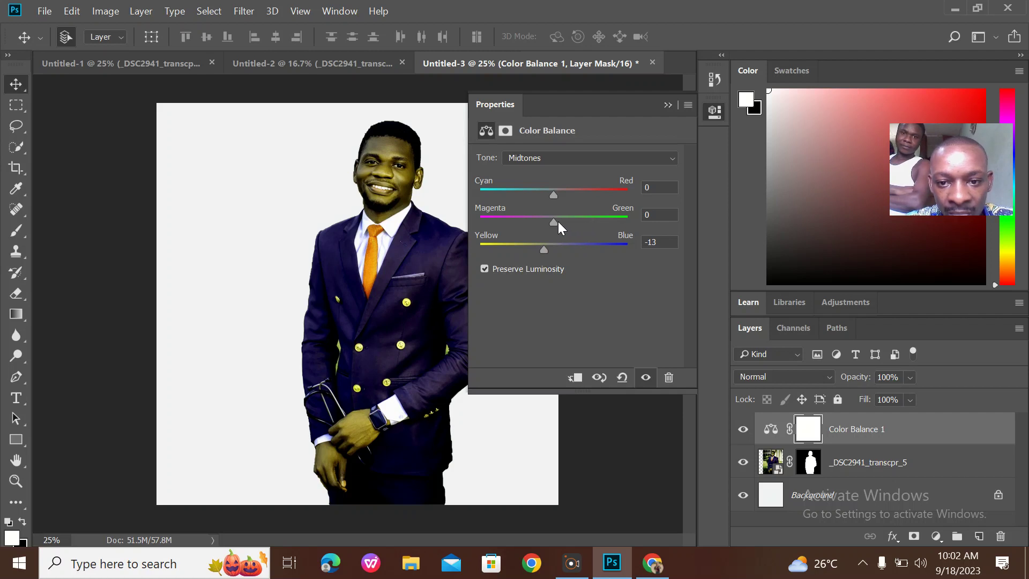
pyautogui.moveTo(554, 220); pyautogui.dragTo(565, 197)
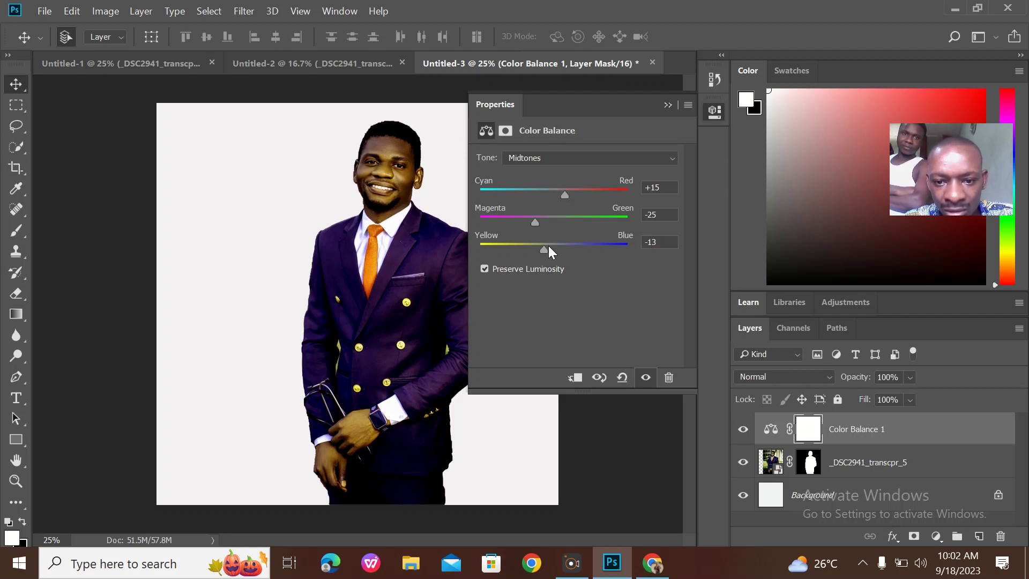
pyautogui.moveTo(547, 252)
pyautogui.mouseDown()
pyautogui.moveTo(532, 242)
pyautogui.moveTo(565, 252)
pyautogui.mouseUp()
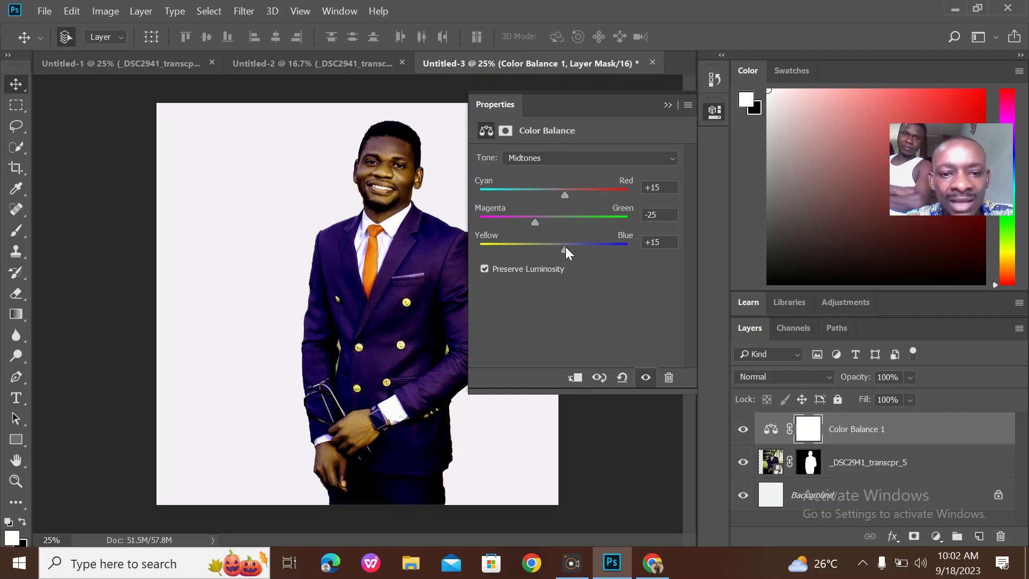
pyautogui.moveTo(535, 222); pyautogui.dragTo(548, 227)
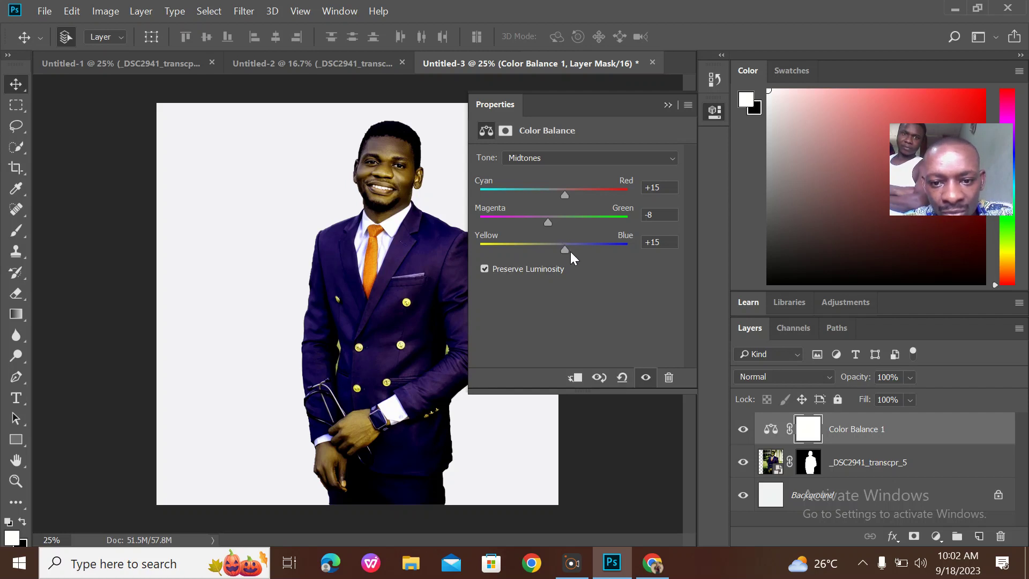
pyautogui.moveTo(565, 252); pyautogui.dragTo(568, 248)
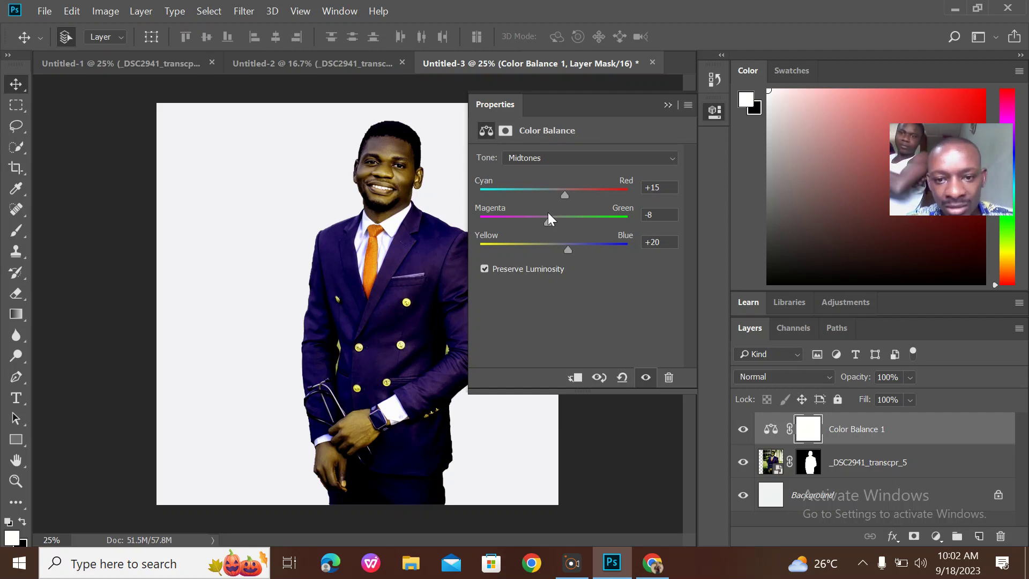
# Fine-tune the midtones to +23 red, -10 magenta and +22 blue, then select the _DSC2941_transcpr_5 layer
pyautogui.moveTo(565, 194); pyautogui.dragTo(558, 195)
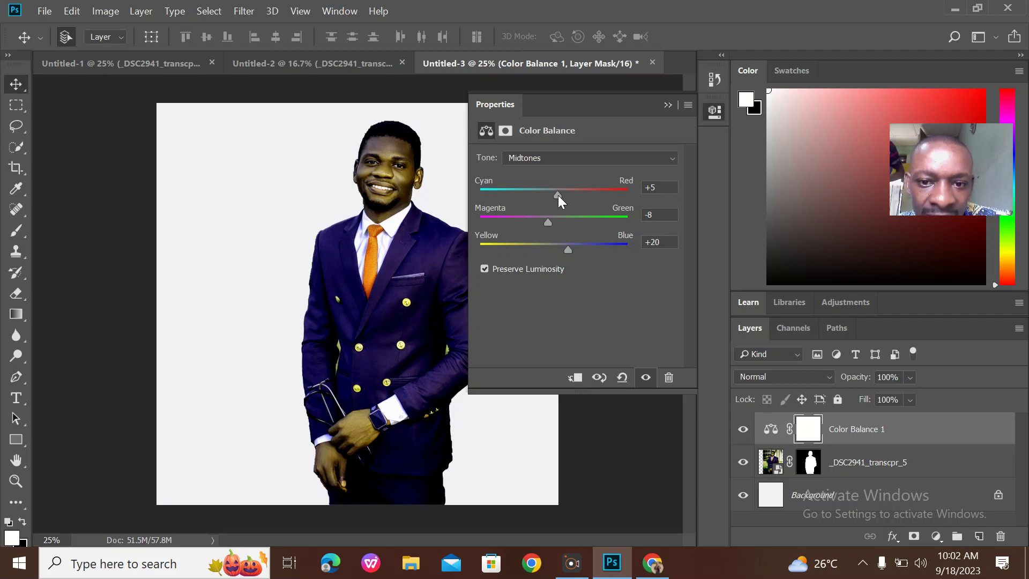
pyautogui.moveTo(559, 195); pyautogui.dragTo(562, 195)
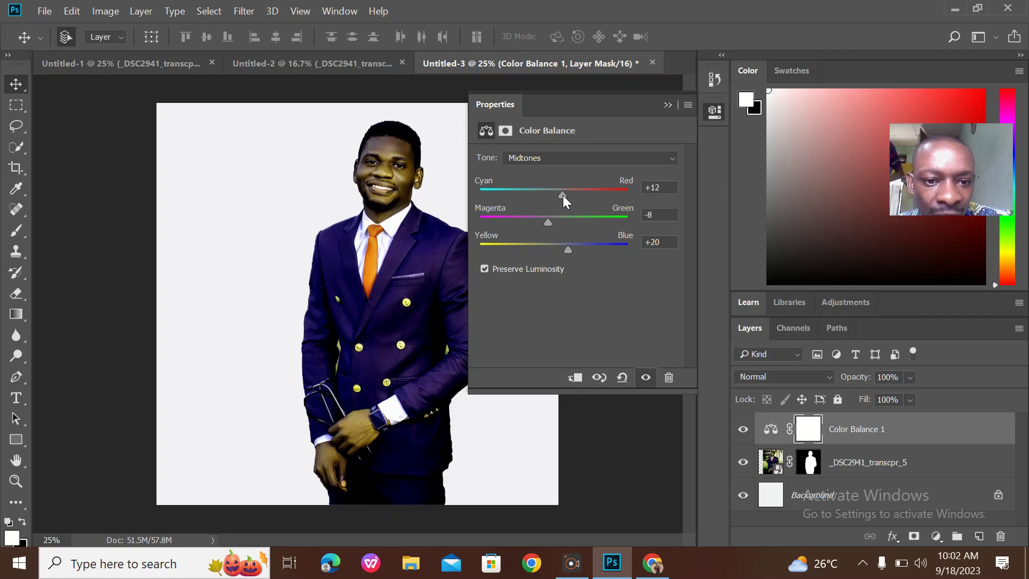
pyautogui.moveTo(561, 194); pyautogui.dragTo(560, 194)
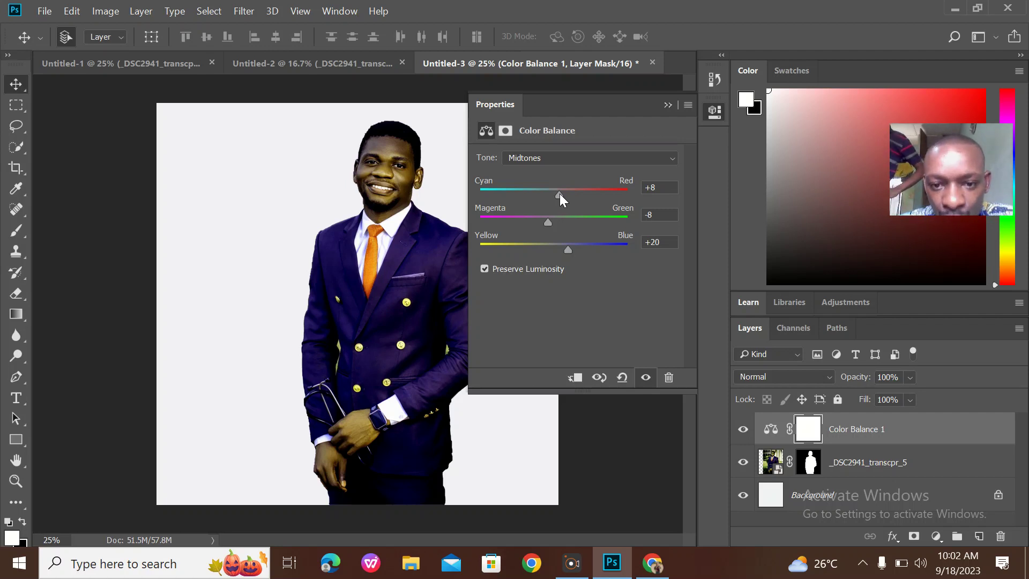
pyautogui.moveTo(559, 193)
pyautogui.mouseDown()
pyautogui.moveTo(536, 186)
pyautogui.moveTo(571, 184)
pyautogui.mouseUp()
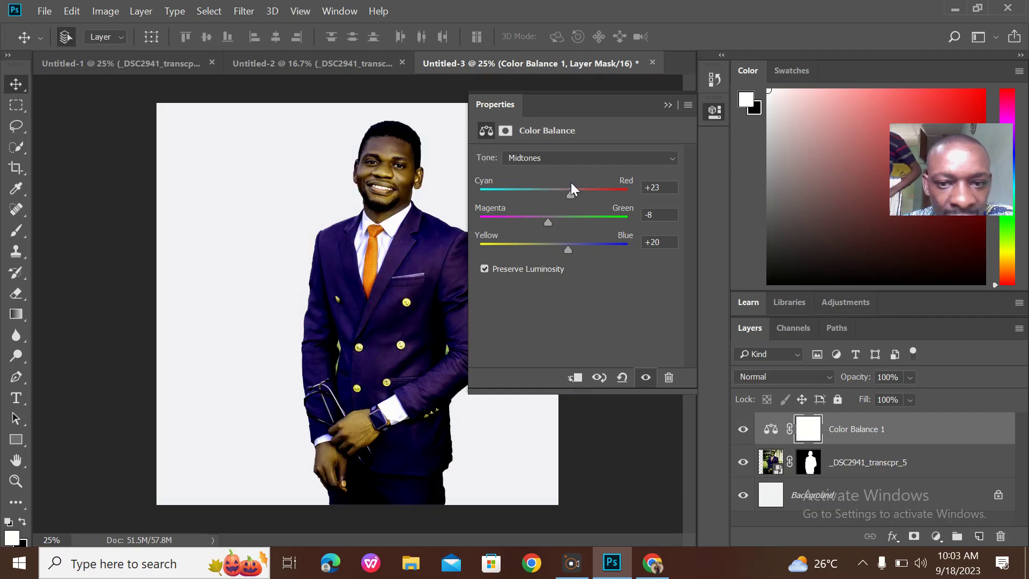
pyautogui.moveTo(549, 224)
pyautogui.mouseDown()
pyautogui.moveTo(530, 211)
pyautogui.moveTo(547, 217)
pyautogui.mouseUp()
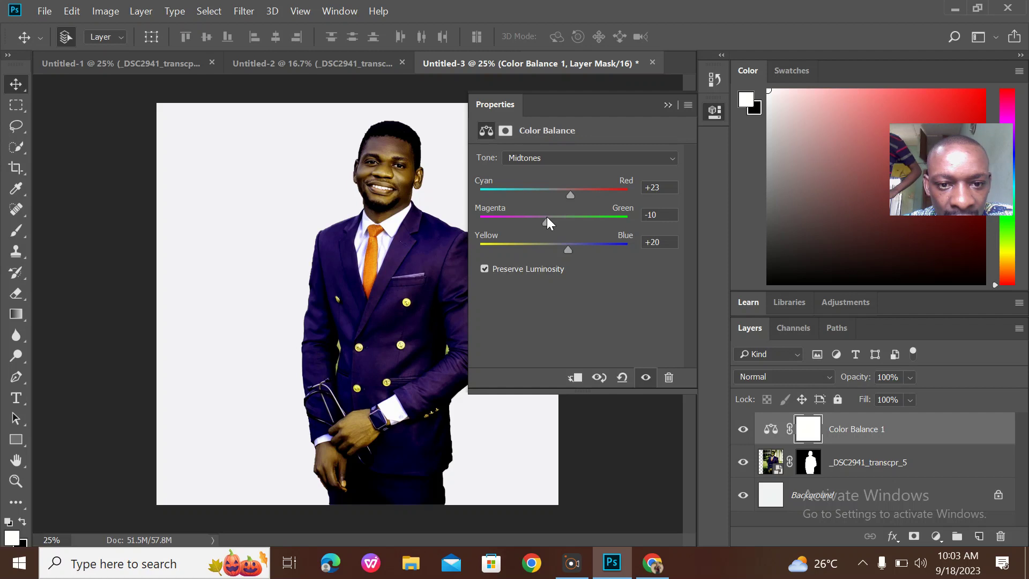
pyautogui.moveTo(567, 254); pyautogui.dragTo(571, 250)
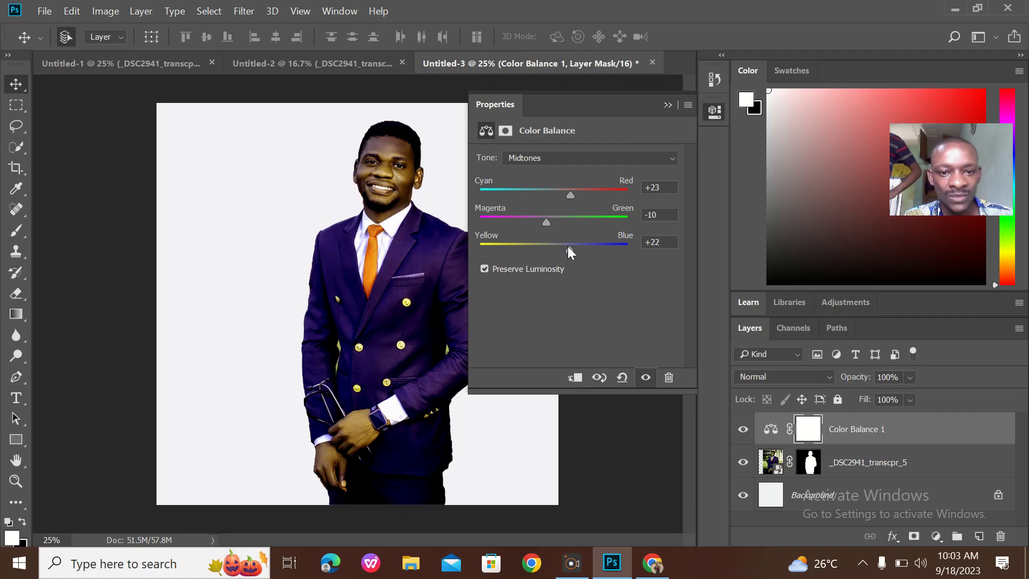
pyautogui.click(667, 103)
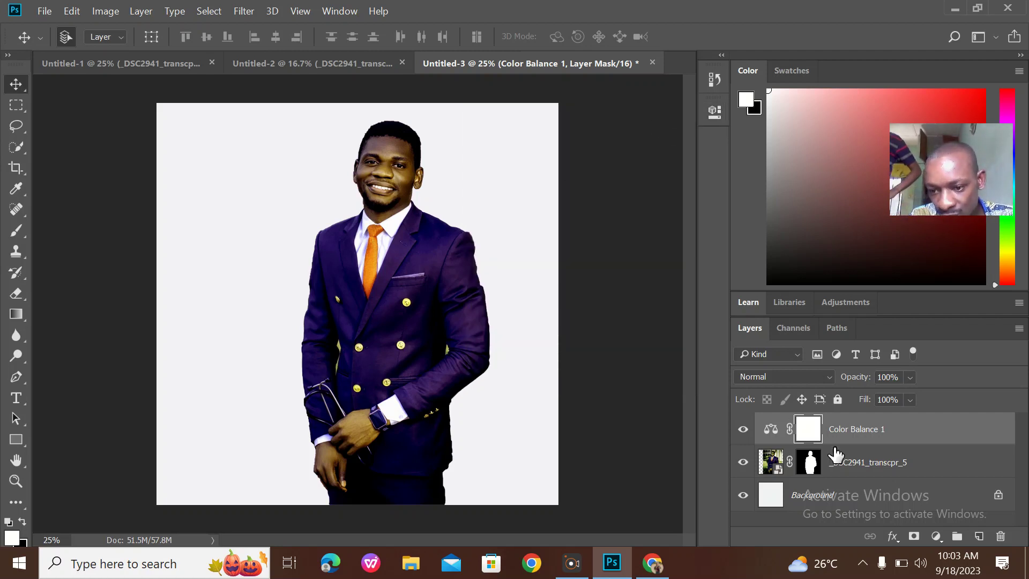
pyautogui.click(862, 462)
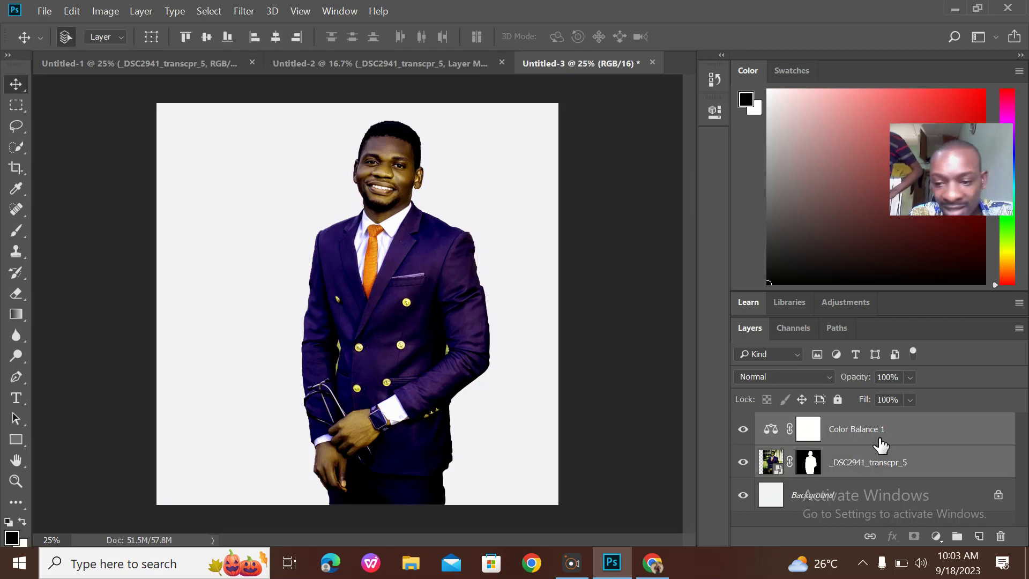
# Merge the portrait with its Color Balance adjustment and copy it into the caduceus flyer
pyautogui.keyDown('ctrl'); pyautogui.click(879, 461); pyautogui.keyUp('ctrl')
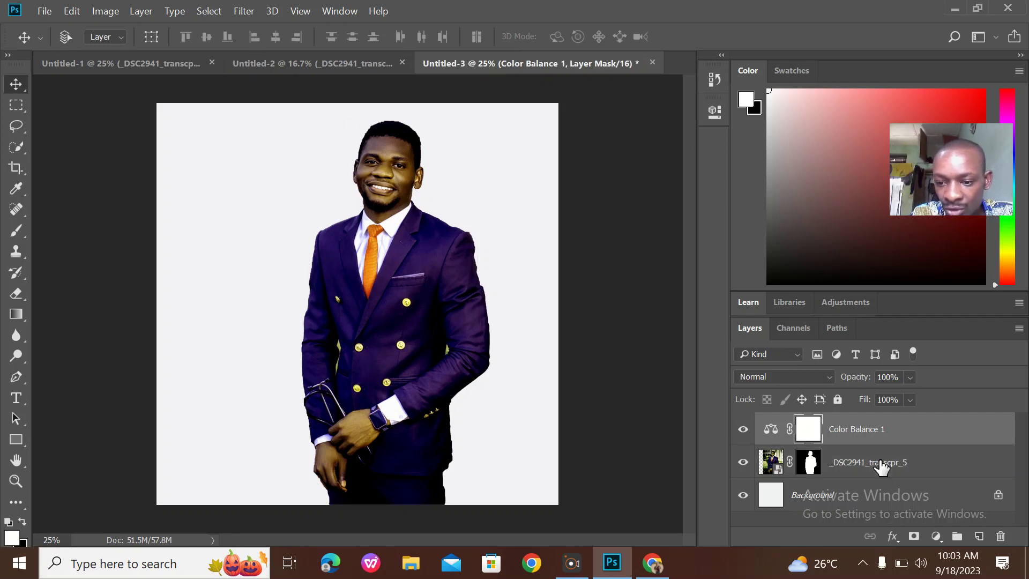
pyautogui.keyDown('ctrl'); pyautogui.click(867, 459); pyautogui.keyUp('ctrl')
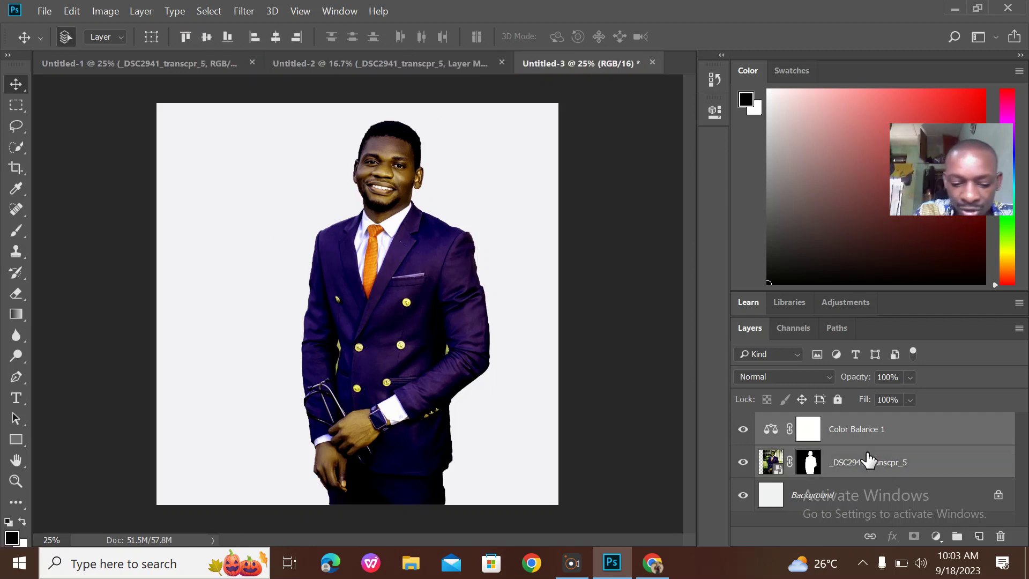
pyautogui.hotkey('ctrl', 'e')
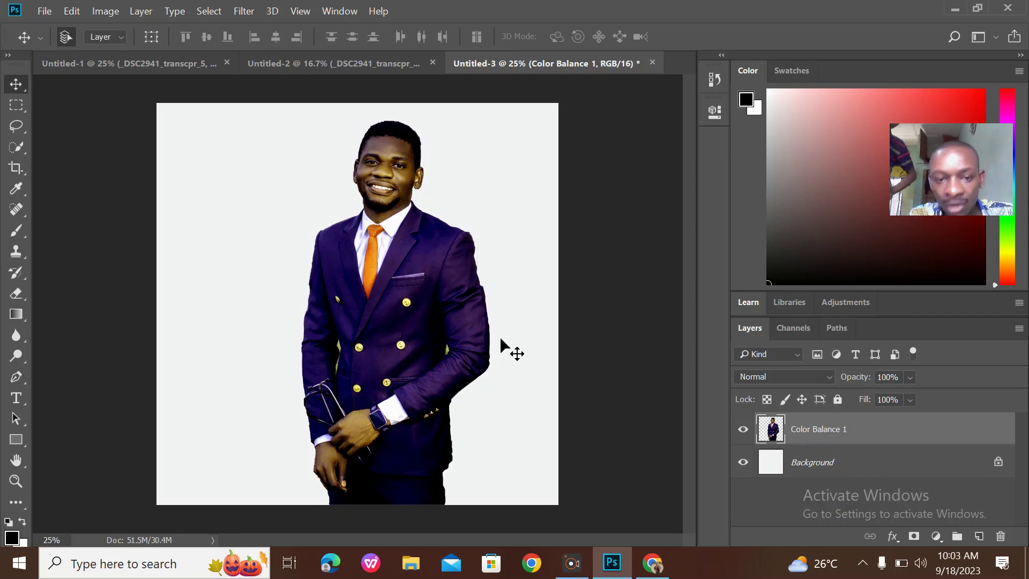
pyautogui.moveTo(421, 289); pyautogui.dragTo(401, 315)
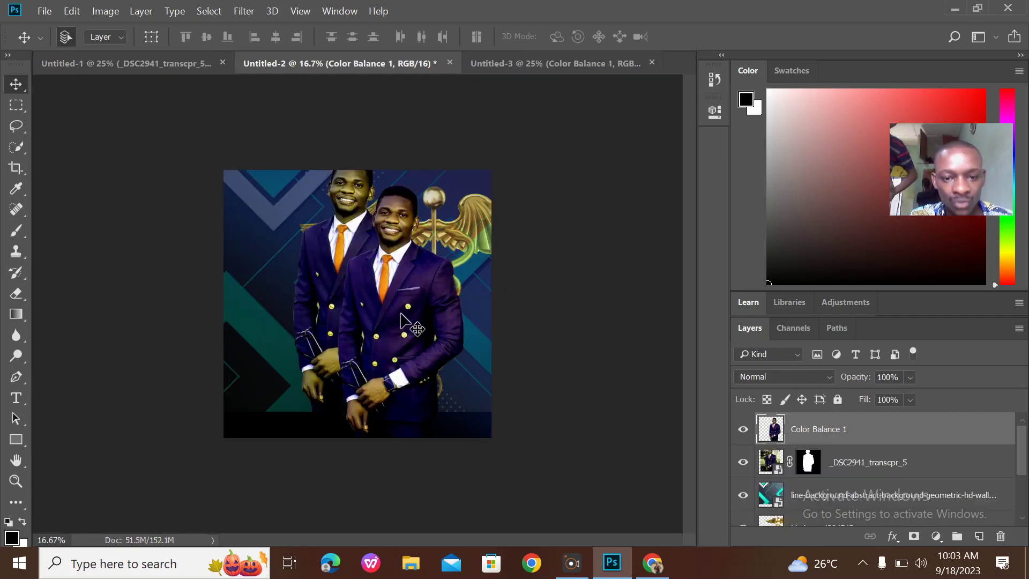
# Move the older portrait down and hide it, then shift the new portrait slightly right
pyautogui.click(322, 253)
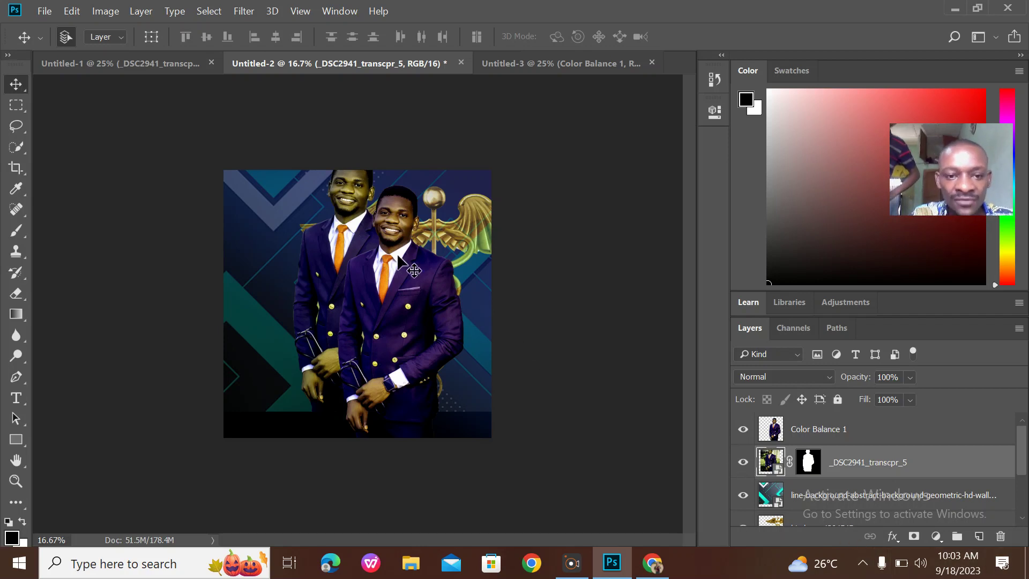
pyautogui.moveTo(339, 244); pyautogui.dragTo(340, 279)
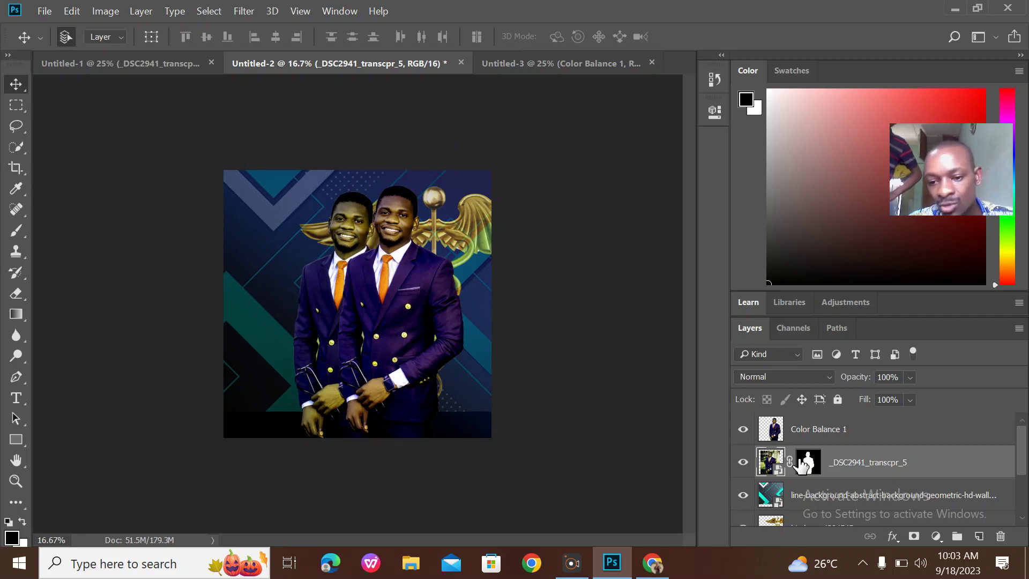
pyautogui.click(742, 462)
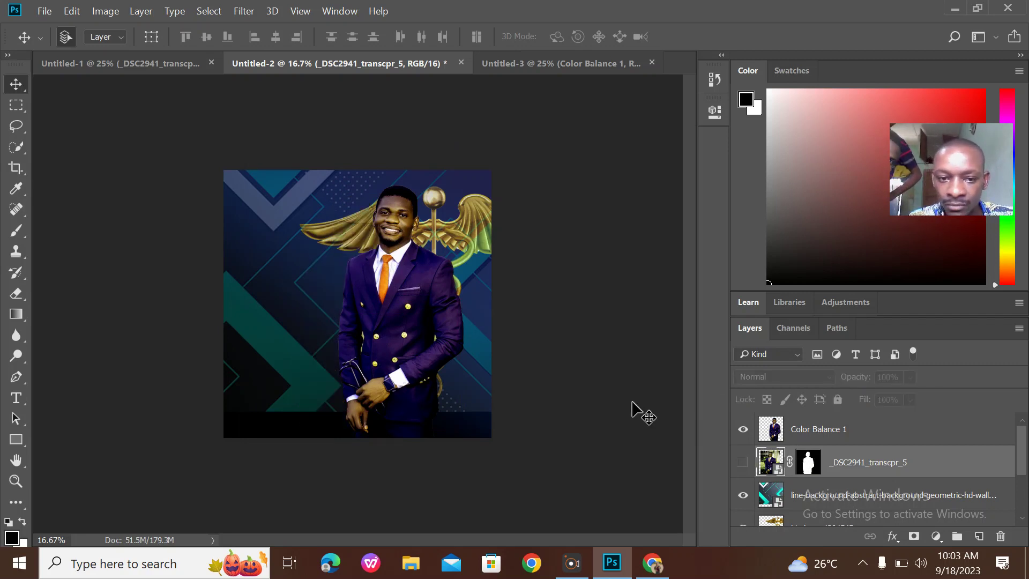
pyautogui.moveTo(374, 320); pyautogui.dragTo(394, 318)
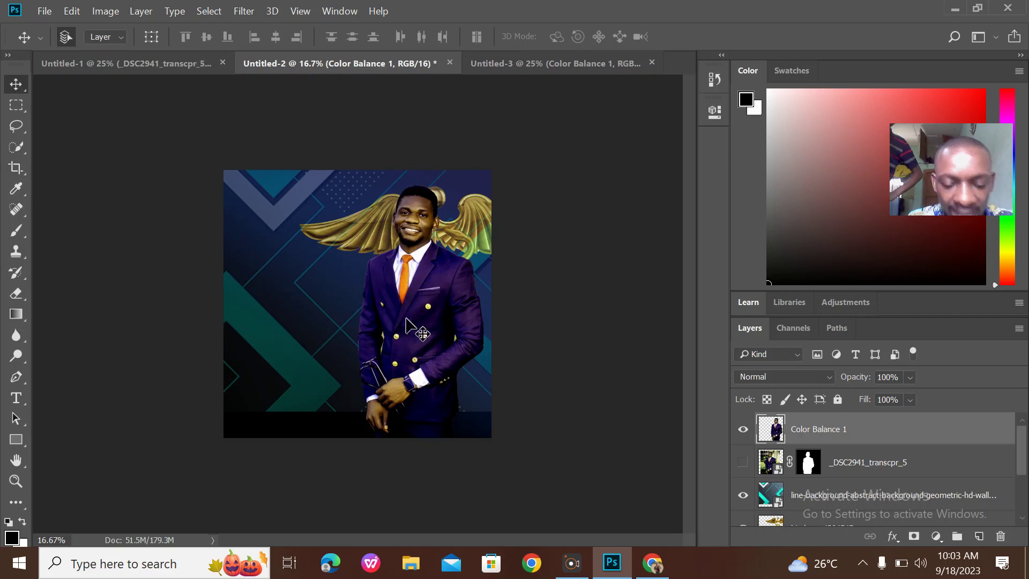
# Zoom to 25% and scale the suited portrait down to about 87%
pyautogui.hotkey('ctrl', '+')
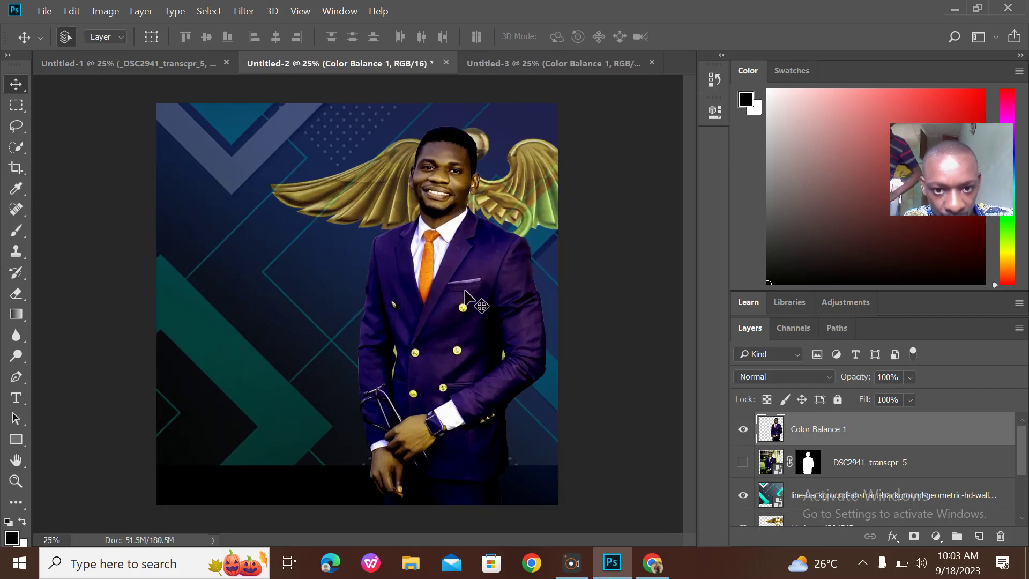
pyautogui.hotkey('ctrl', 't')
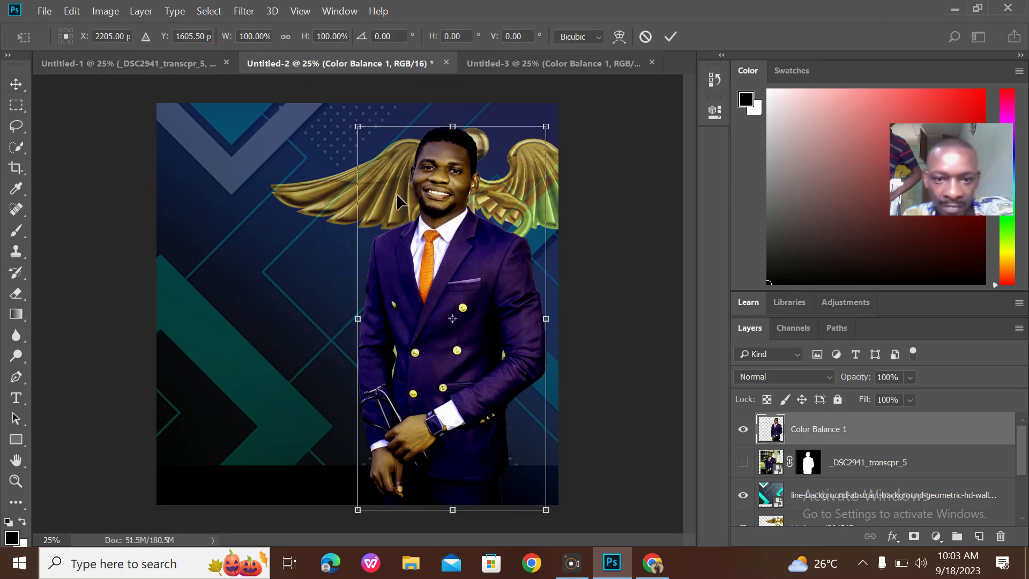
pyautogui.moveTo(357, 125); pyautogui.dragTo(392, 170)
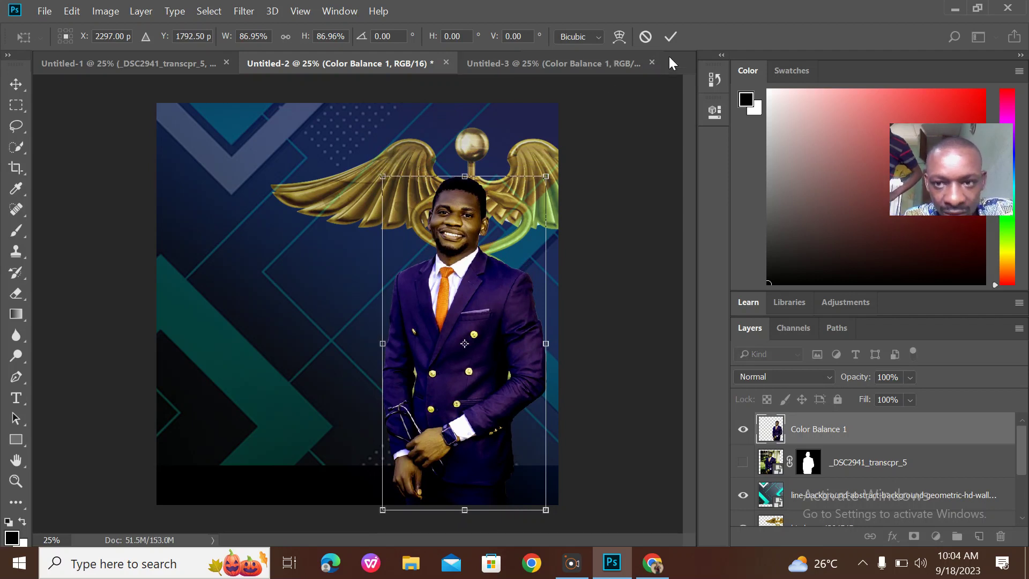
pyautogui.click(669, 40)
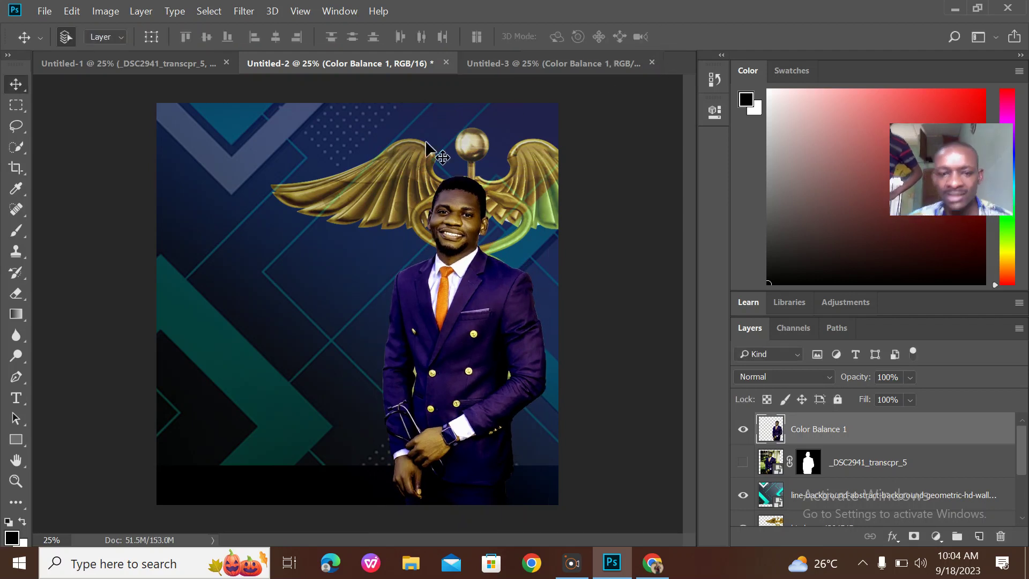
# Hide the suited man in the reference design, then return to the caduceus flyer
pyautogui.click(514, 70)
pyautogui.click(325, 69)
pyautogui.click(189, 65)
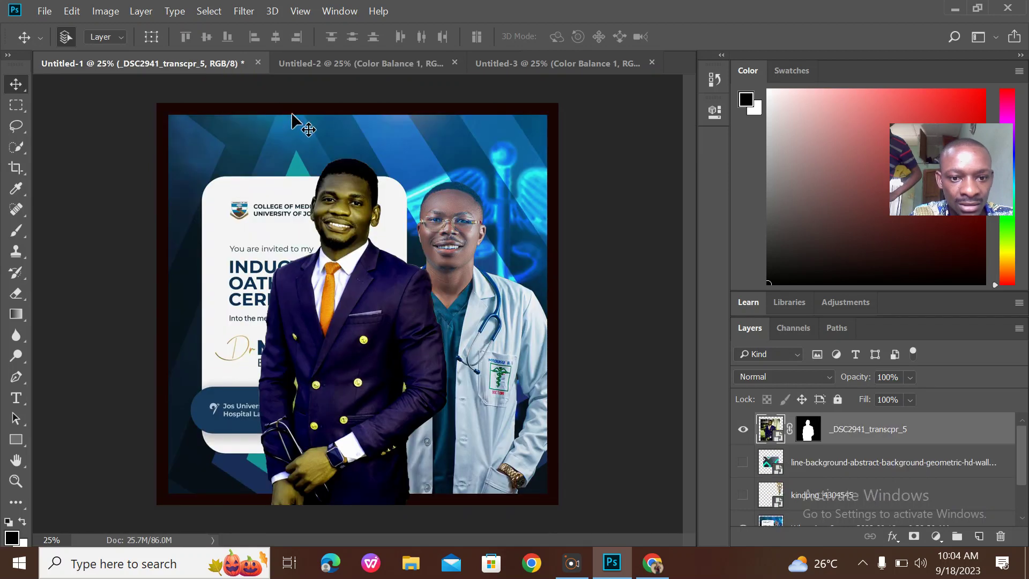
pyautogui.click(743, 429)
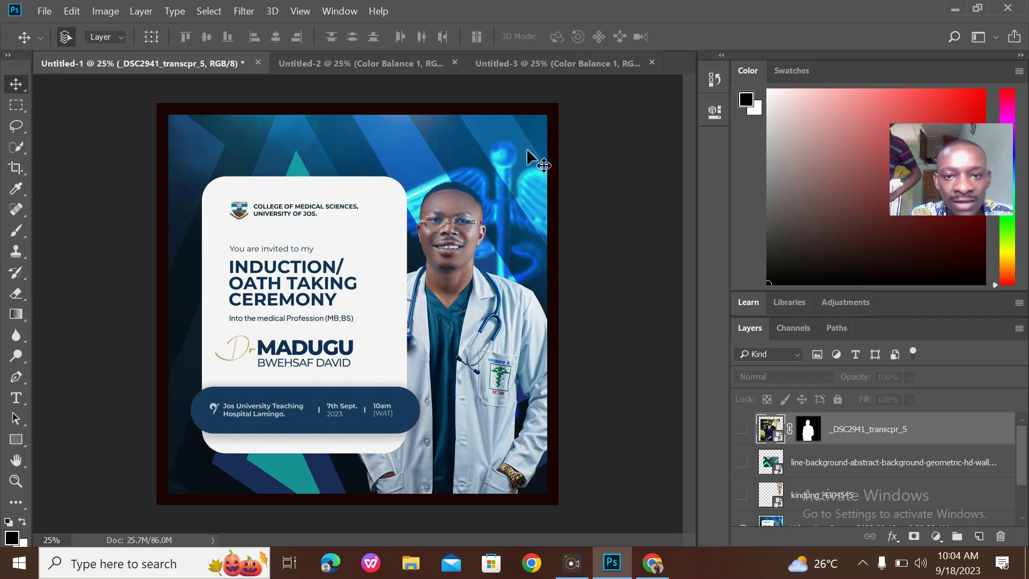
pyautogui.click(545, 66)
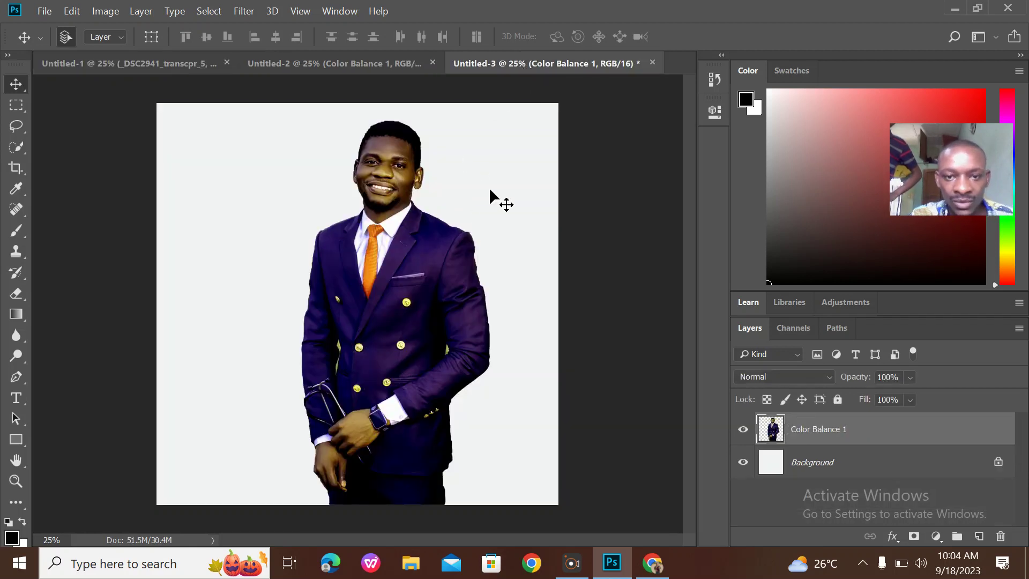
pyautogui.click(395, 63)
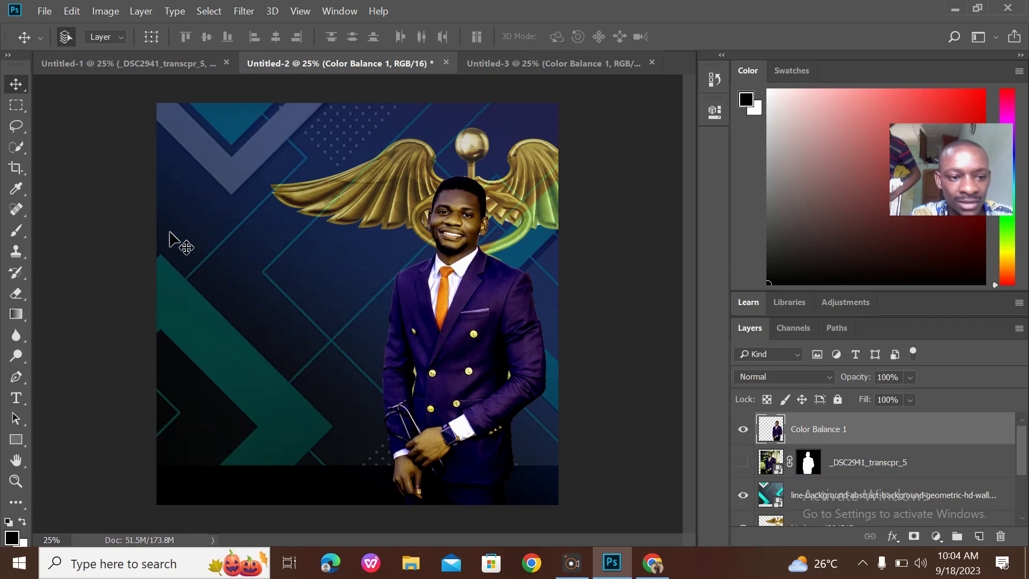
# Draw a tall white 1368 × 2057 px rectangle left of the portrait with 200 px rounded corners
pyautogui.click(16, 439)
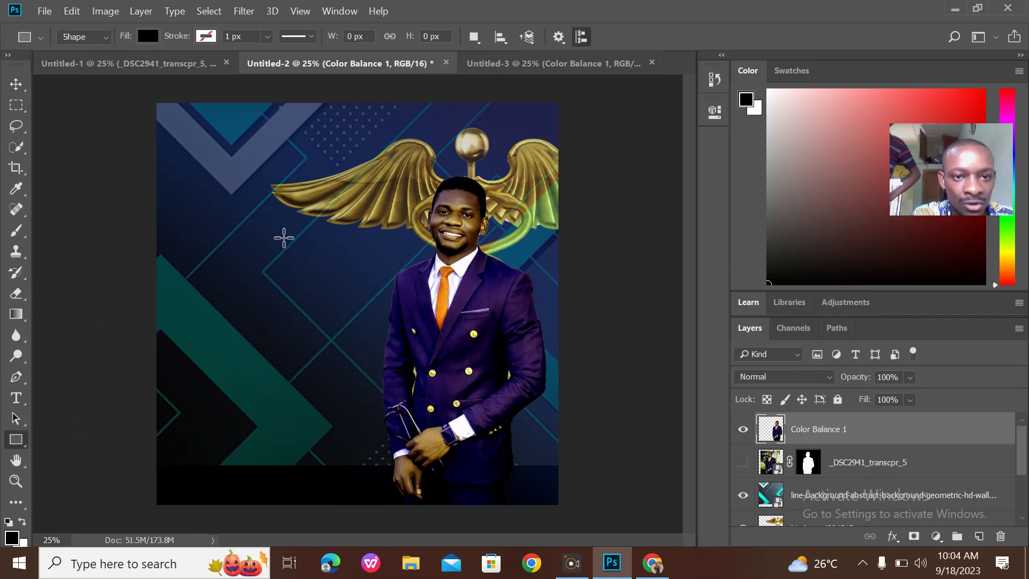
pyautogui.click(238, 184)
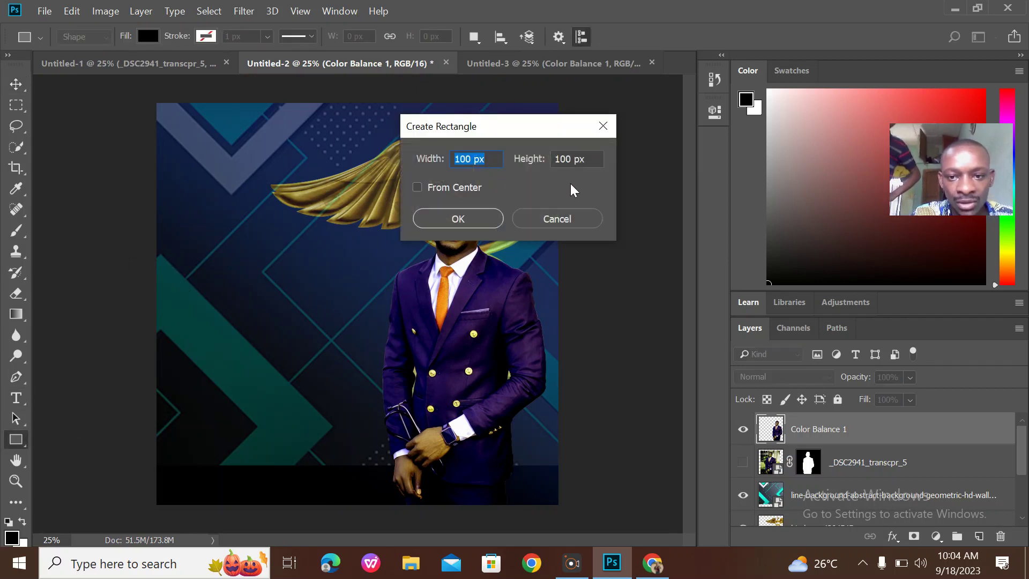
pyautogui.click(579, 219)
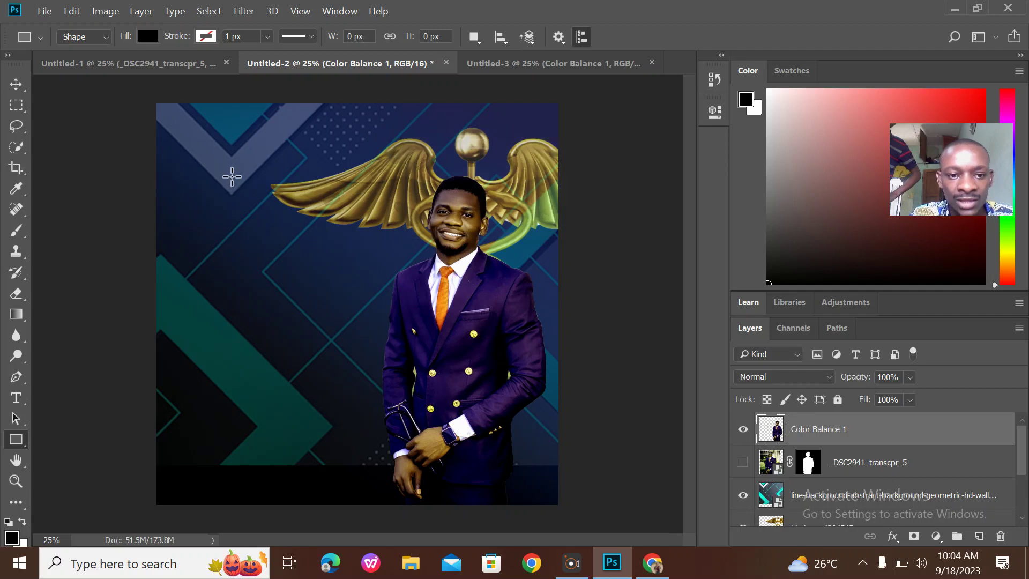
pyautogui.moveTo(216, 171); pyautogui.dragTo(399, 446)
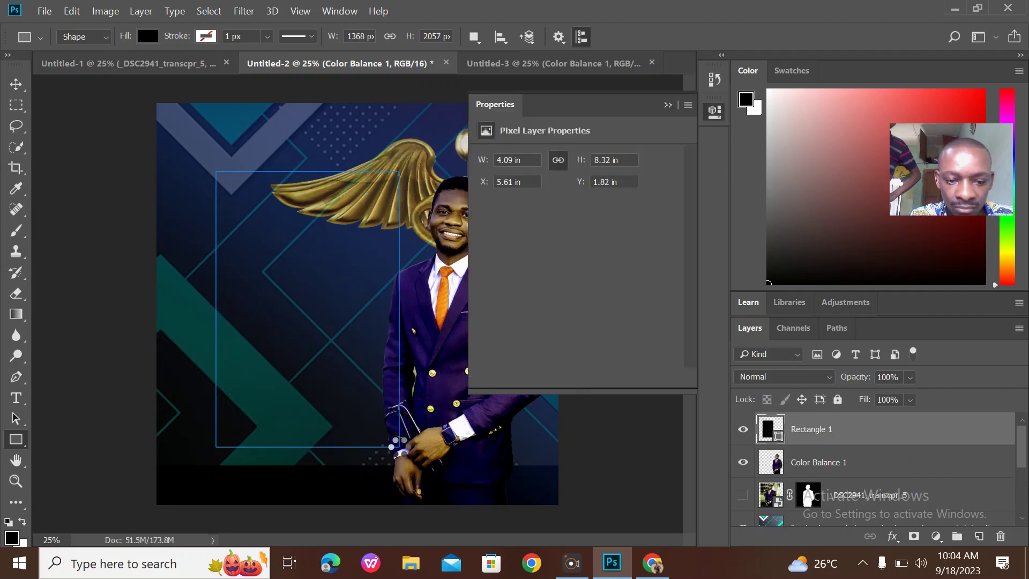
pyautogui.click(493, 208)
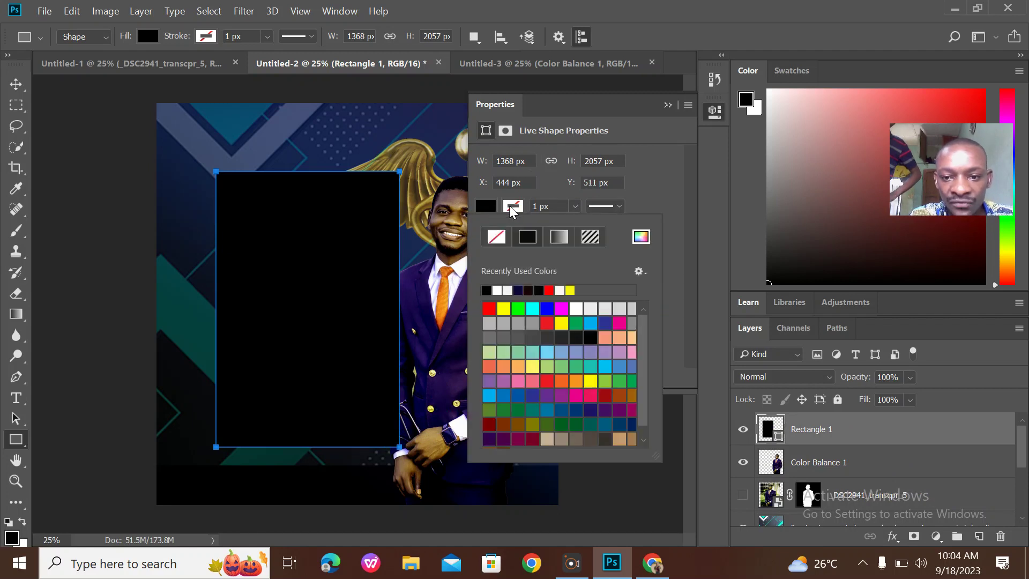
pyautogui.click(497, 290)
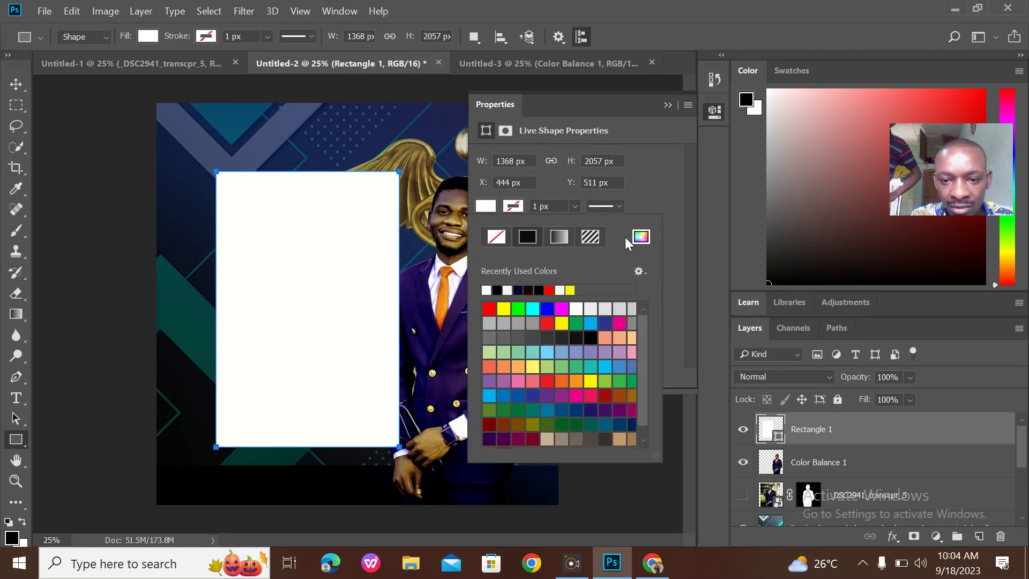
pyautogui.click(643, 199)
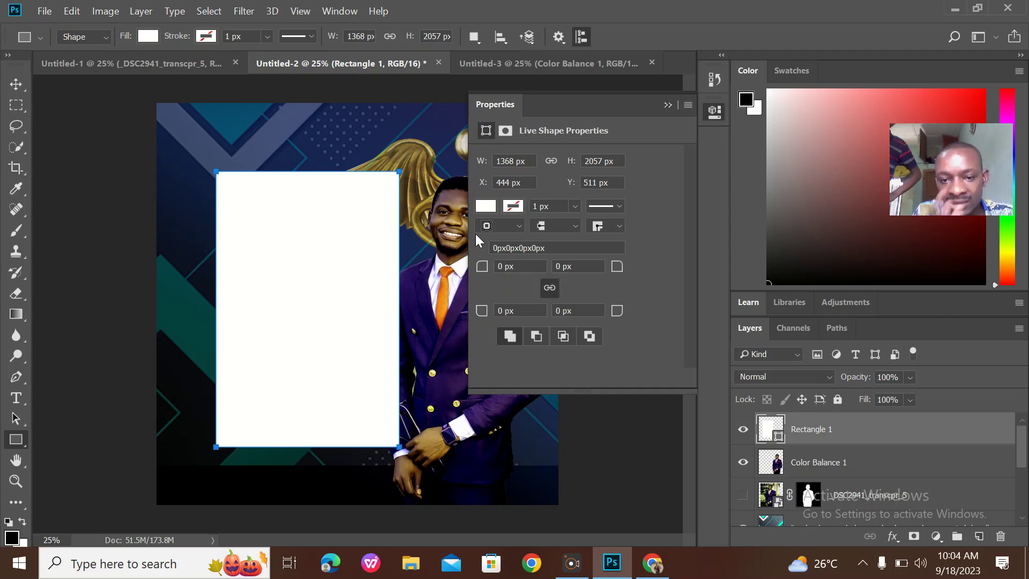
pyautogui.click(498, 267)
pyautogui.write('2')
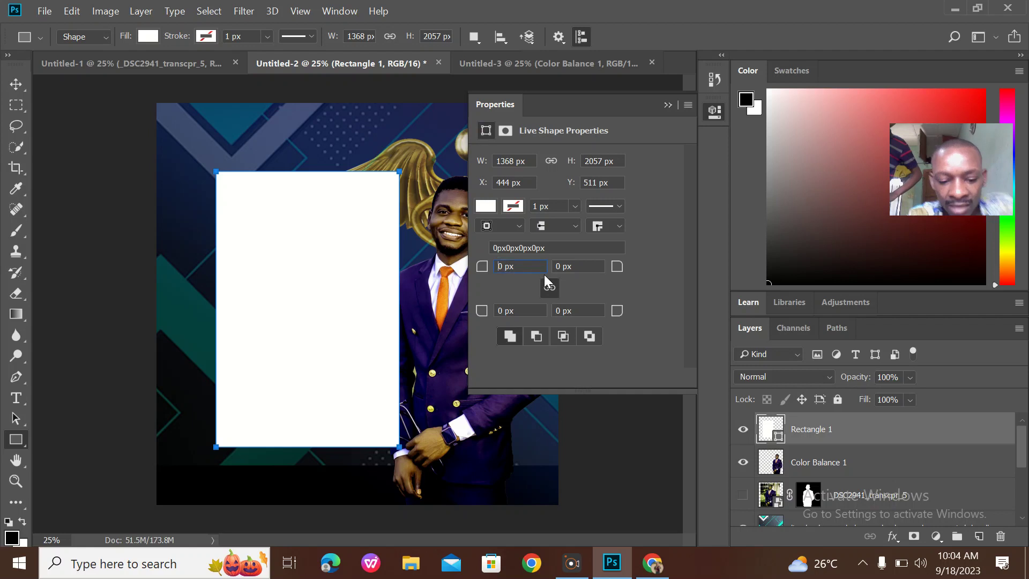
pyautogui.write('00')
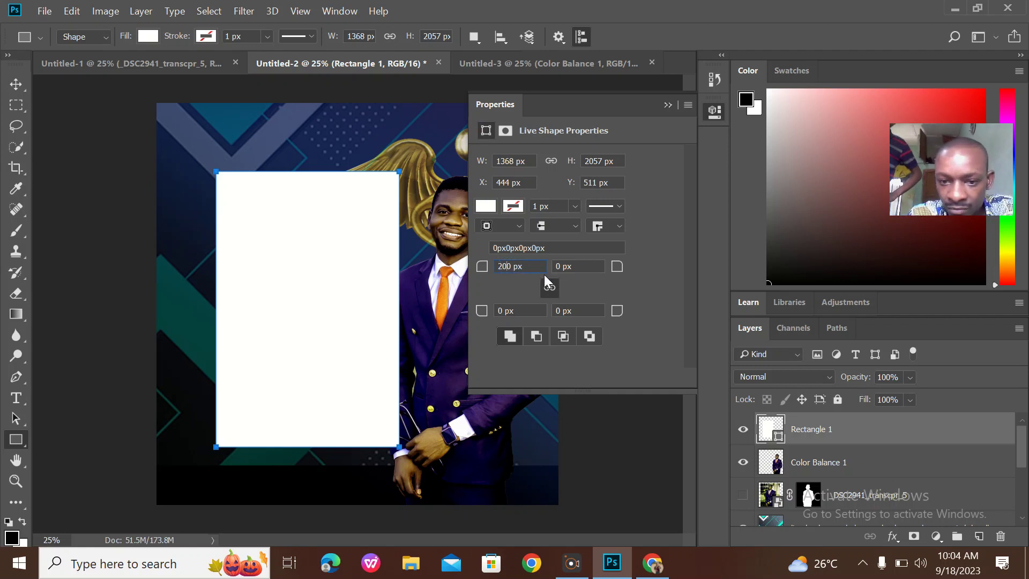
pyautogui.press('Return')
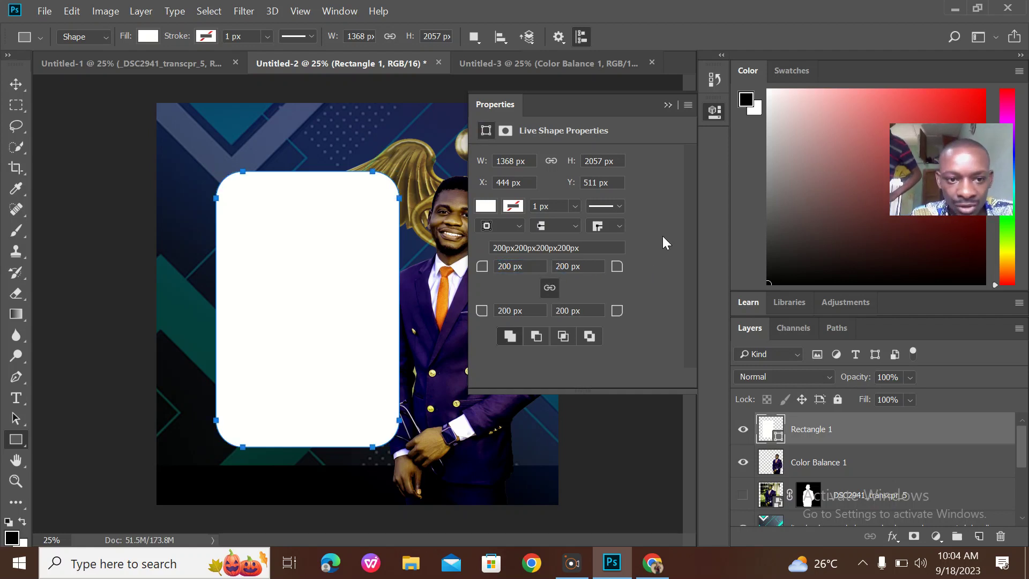
# Compare the flyer with the white card against the reference invitation design
pyautogui.click(667, 106)
pyautogui.click(161, 64)
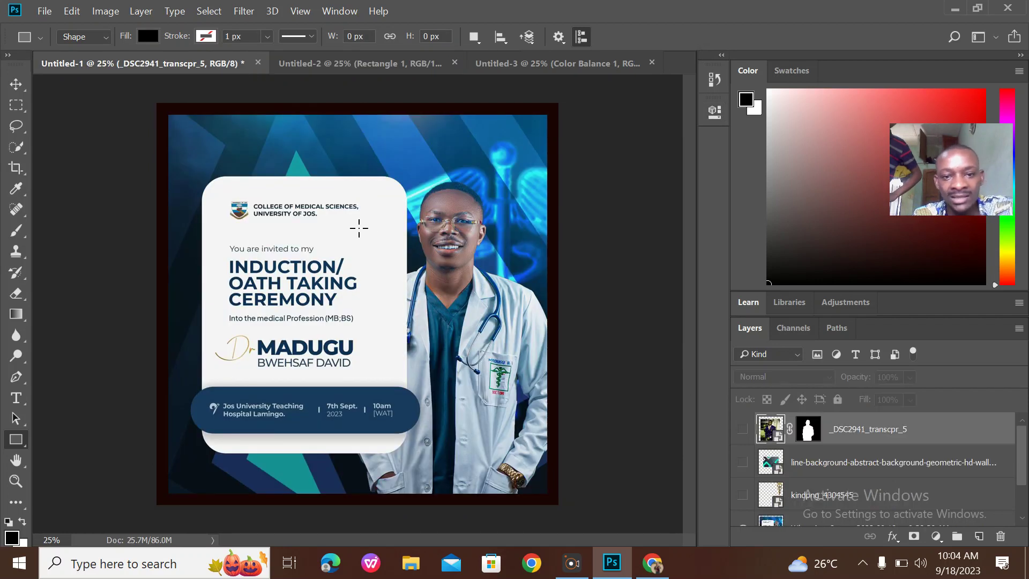
pyautogui.click(412, 65)
pyautogui.click(199, 63)
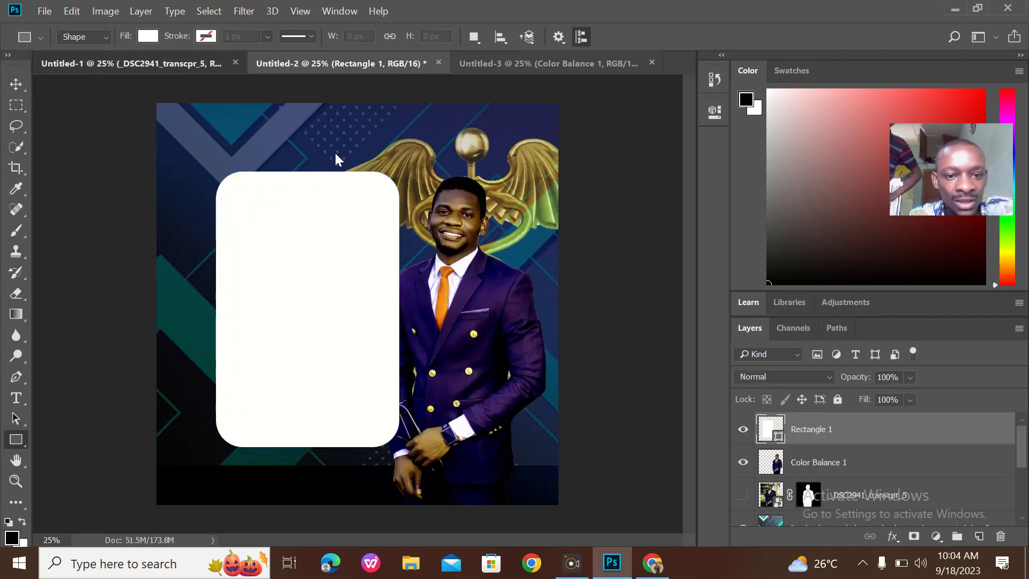
pyautogui.click(364, 64)
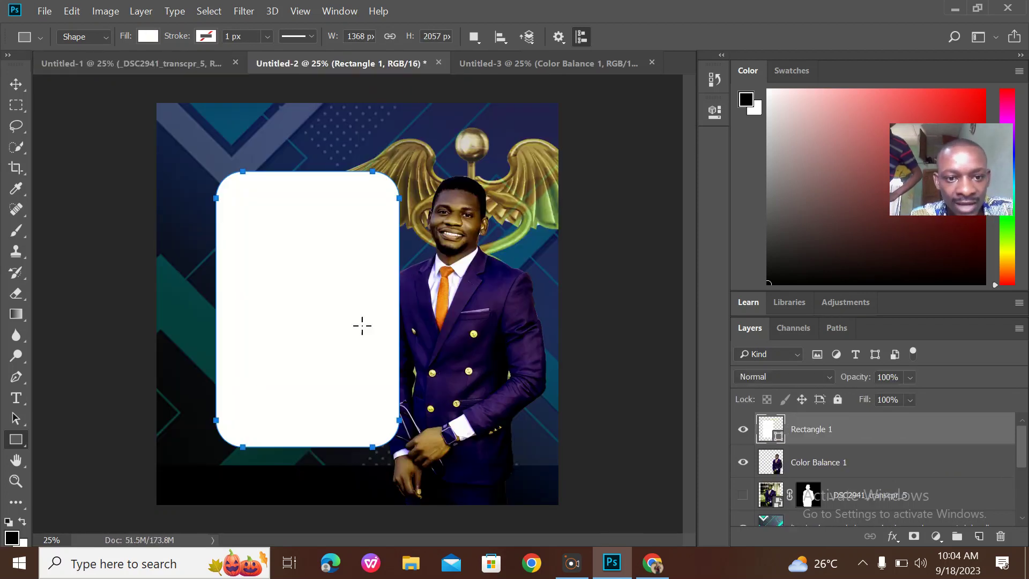
# Widen the white card about 114% to the left and move it lower against the suited man
pyautogui.click(16, 84)
pyautogui.hotkey('ctrl', 't')
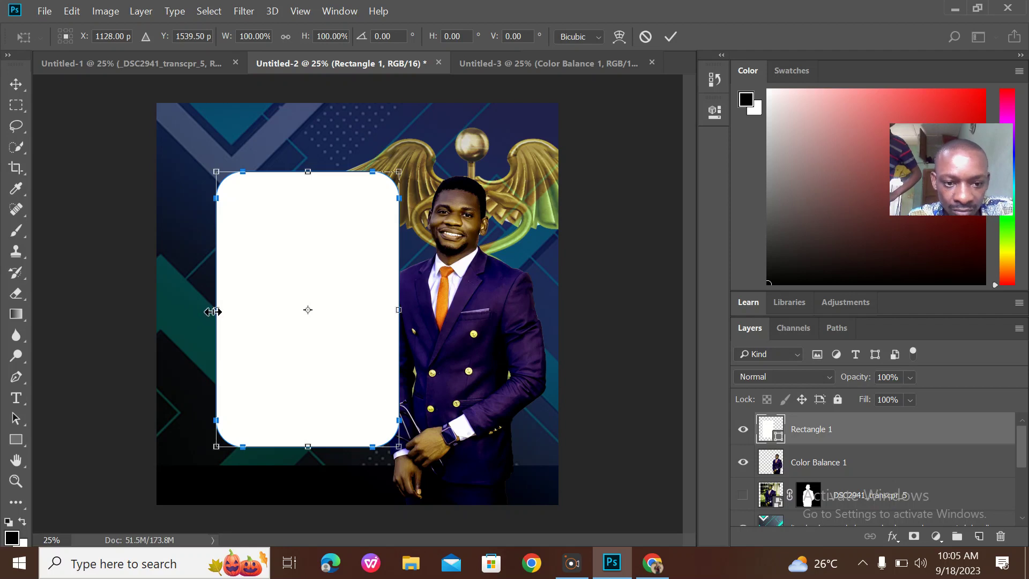
pyautogui.moveTo(214, 311); pyautogui.dragTo(192, 310)
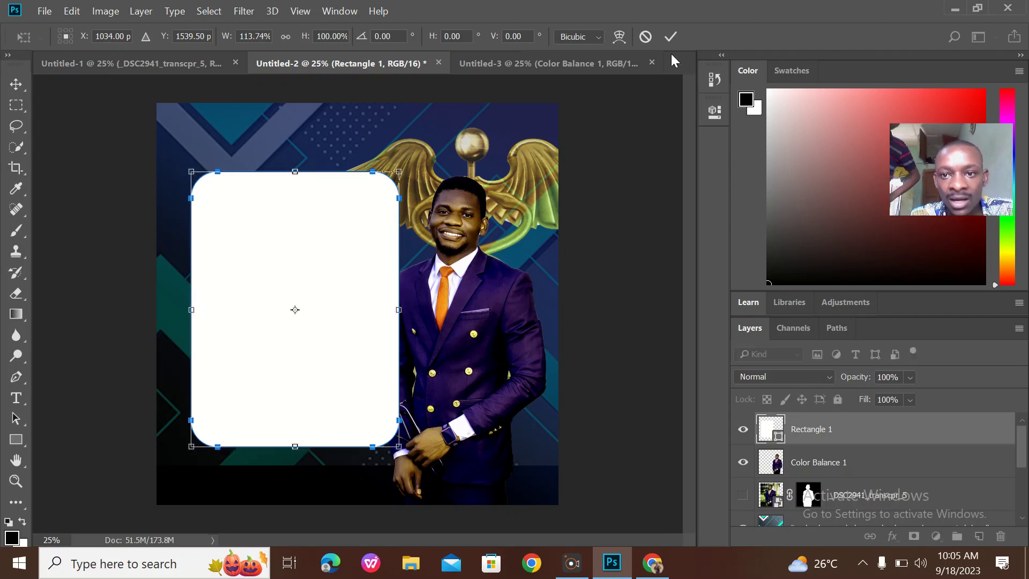
pyautogui.click(670, 37)
pyautogui.moveTo(246, 368); pyautogui.dragTo(228, 387)
pyautogui.moveTo(231, 381); pyautogui.dragTo(236, 376)
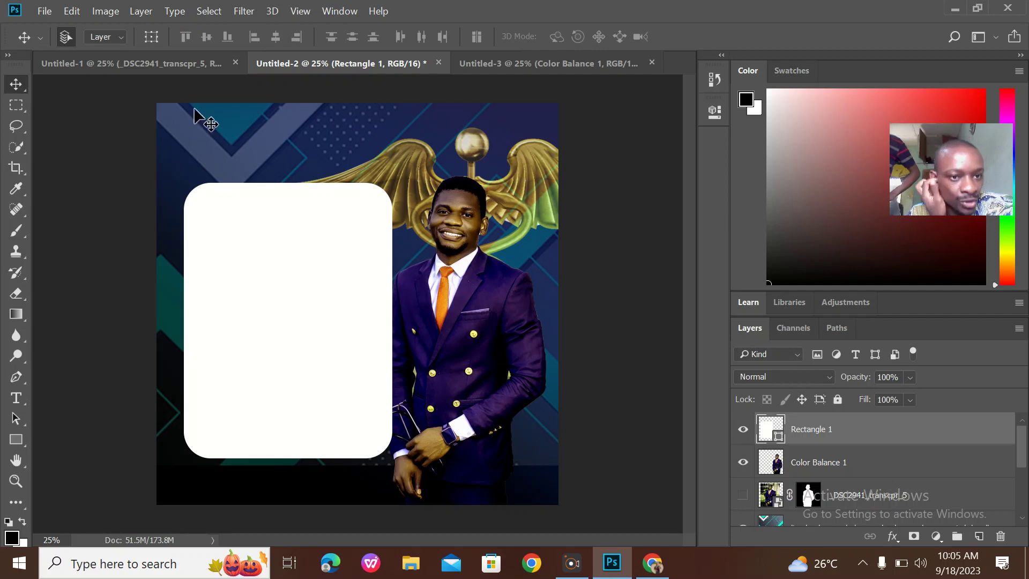
# Check the reference and portrait documents, then return to the flyer composite
pyautogui.click(180, 72)
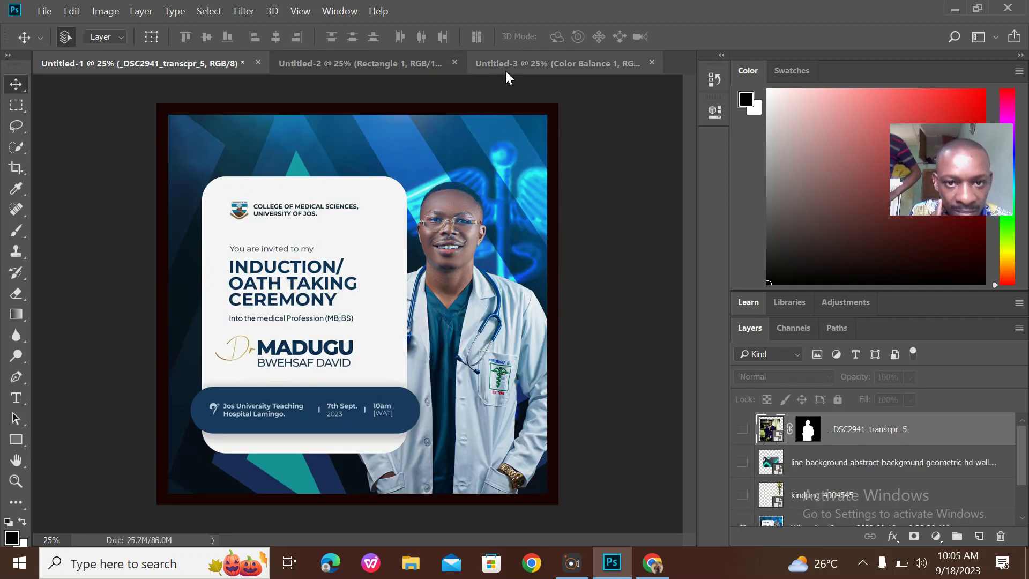
pyautogui.click(522, 64)
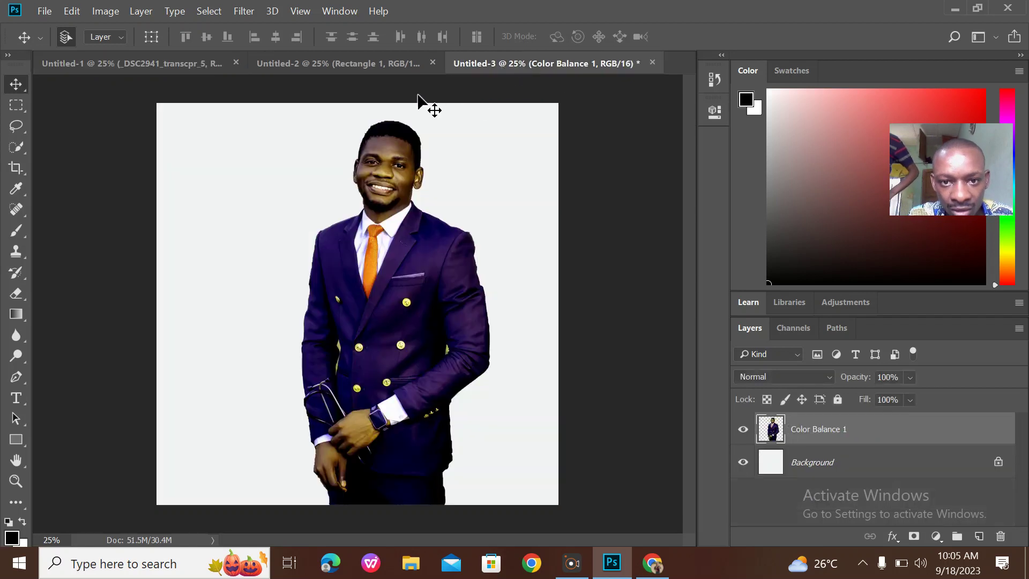
pyautogui.click(378, 67)
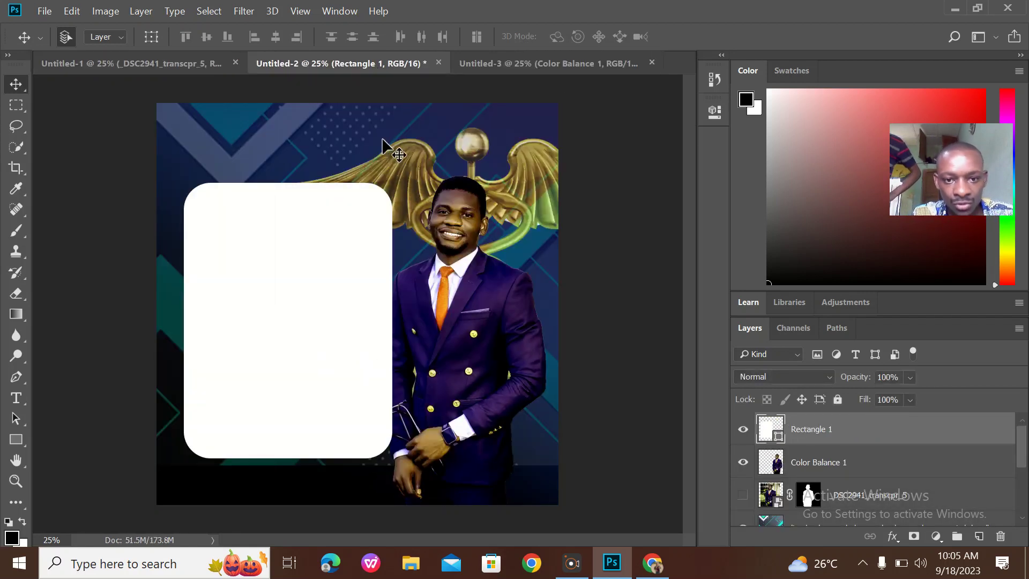
# Scale the geometric wallpaper layer up to about 234% × 248% so it fills the canvas
pyautogui.click(368, 131)
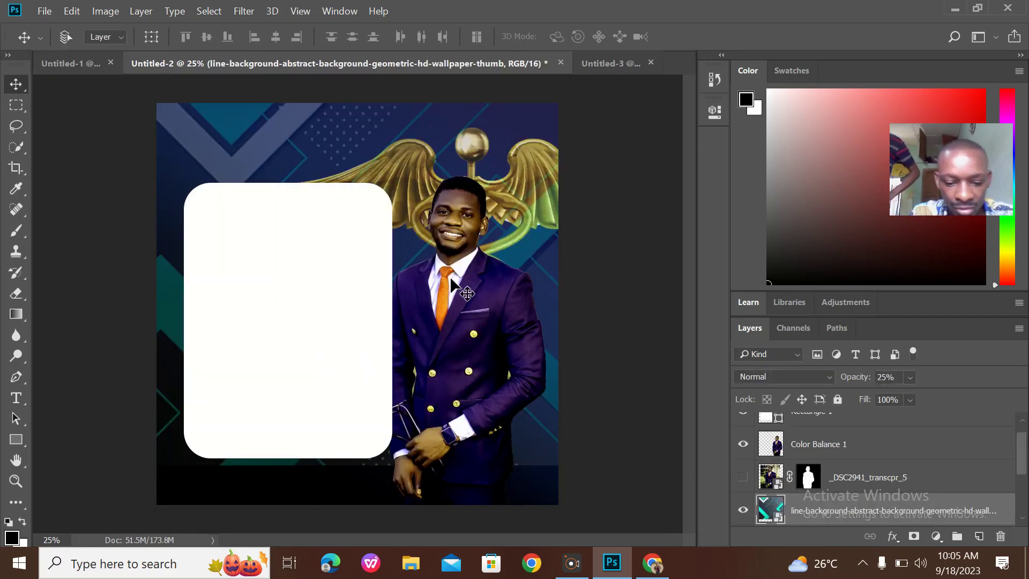
pyautogui.press('ctrl')
pyautogui.hotkey('ctrl', 't')
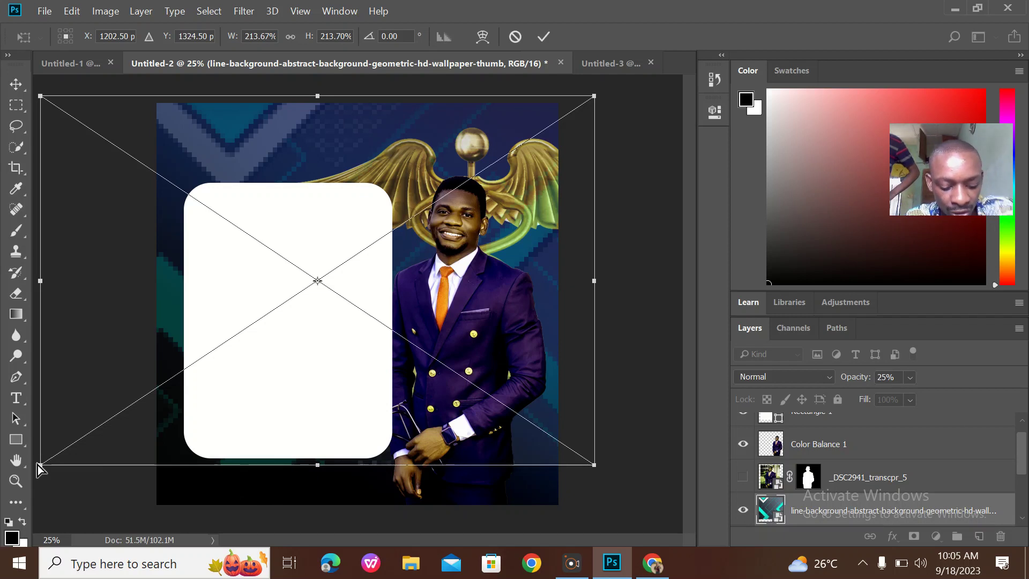
pyautogui.moveTo(38, 465); pyautogui.dragTo(2, 574)
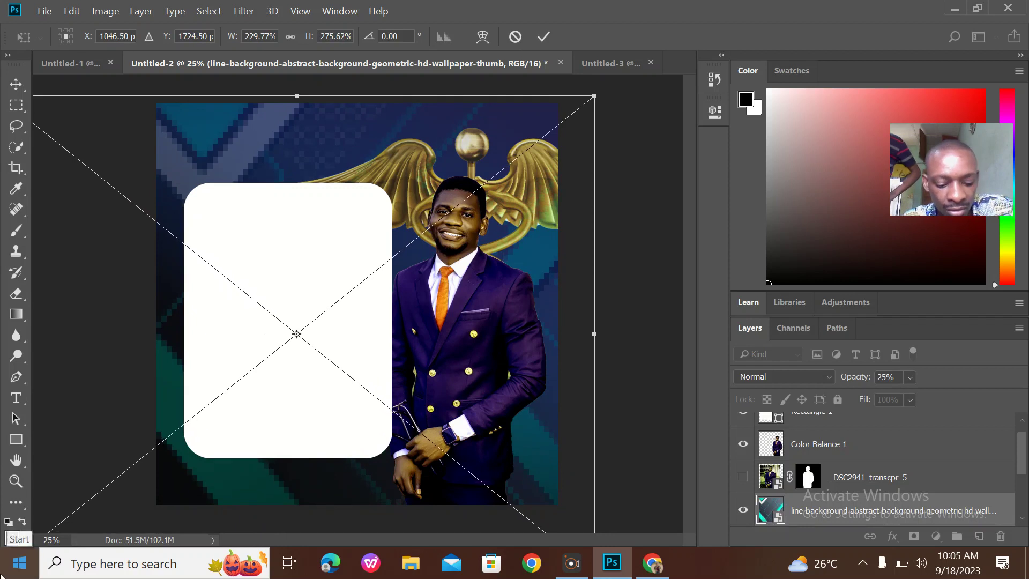
pyautogui.hotkey('ctrl', 'z')
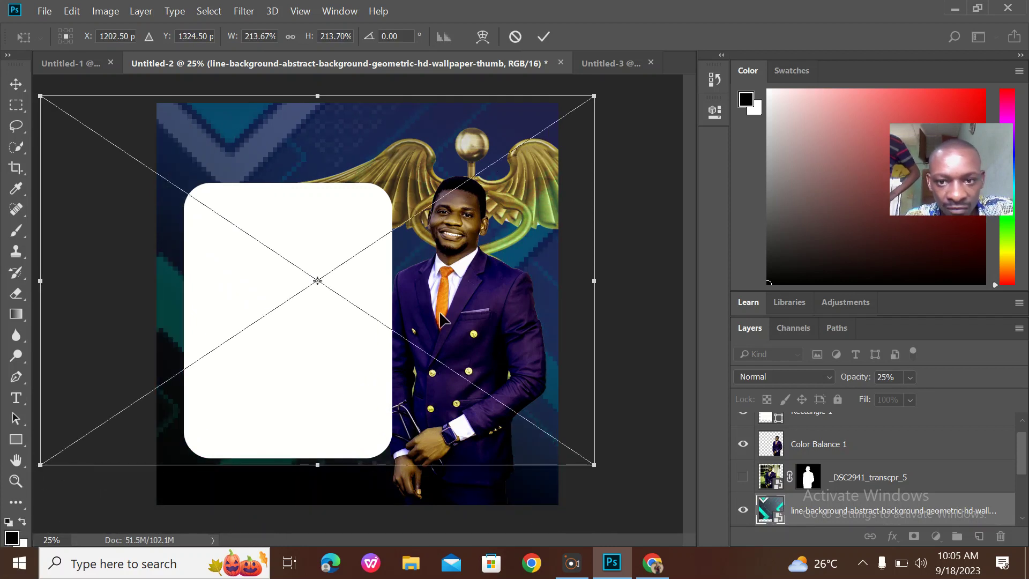
pyautogui.moveTo(440, 155); pyautogui.dragTo(392, 194)
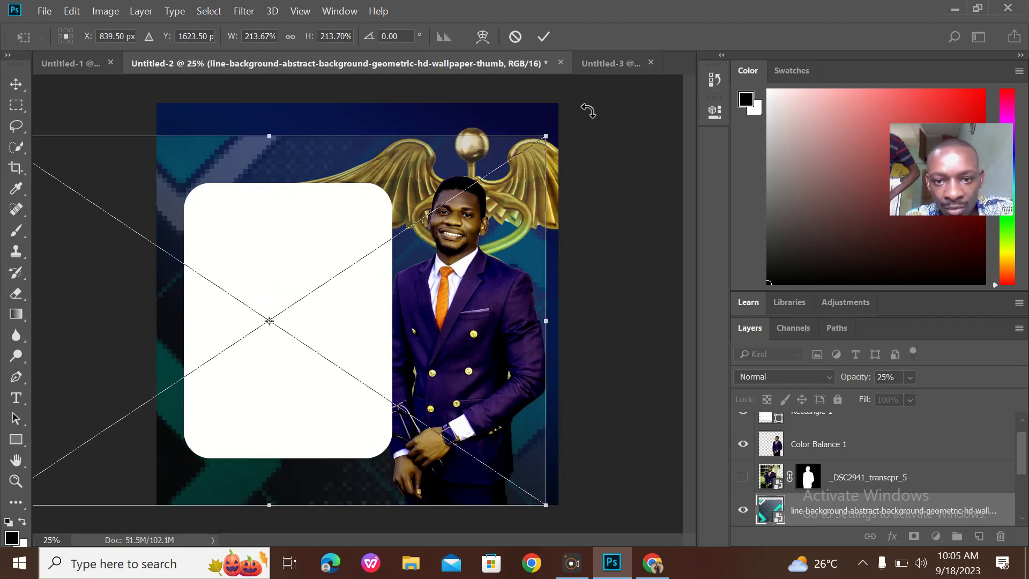
pyautogui.moveTo(546, 134); pyautogui.dragTo(598, 77)
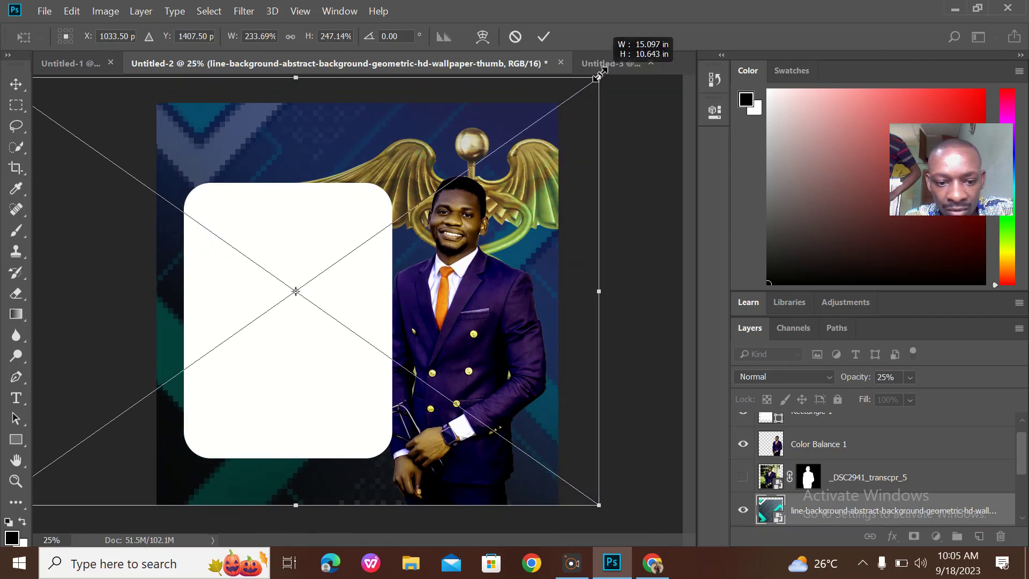
pyautogui.click(548, 35)
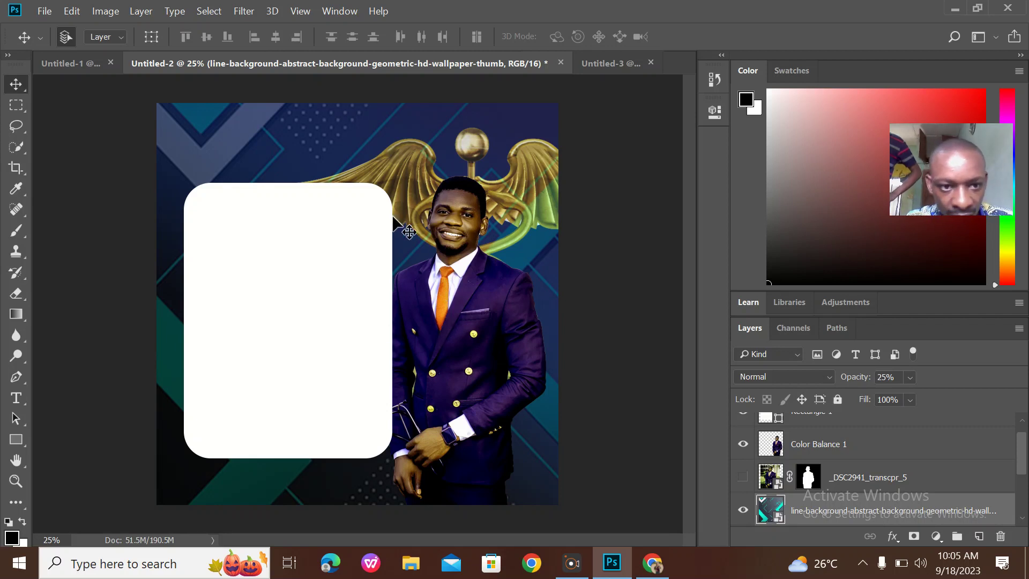
# Apply a Box Blur with a 21-pixel radius to the geometric wallpaper layer
pyautogui.click(243, 11)
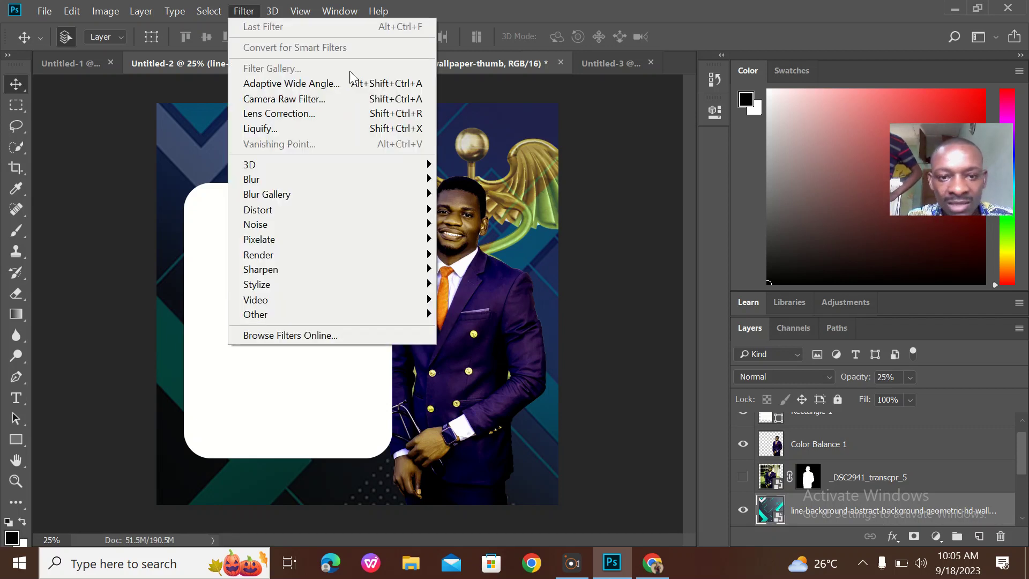
pyautogui.moveTo(415, 180)
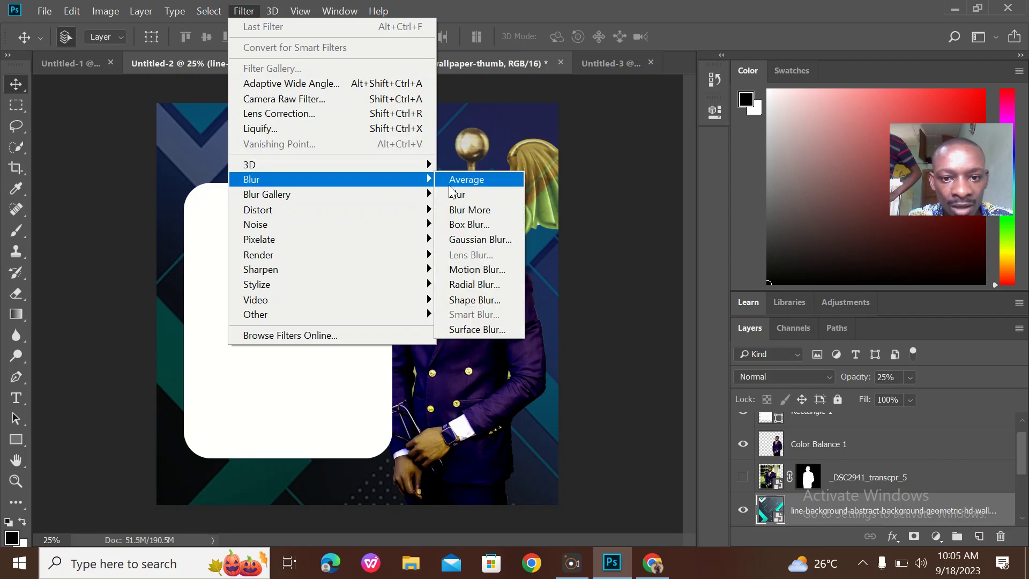
pyautogui.click(470, 225)
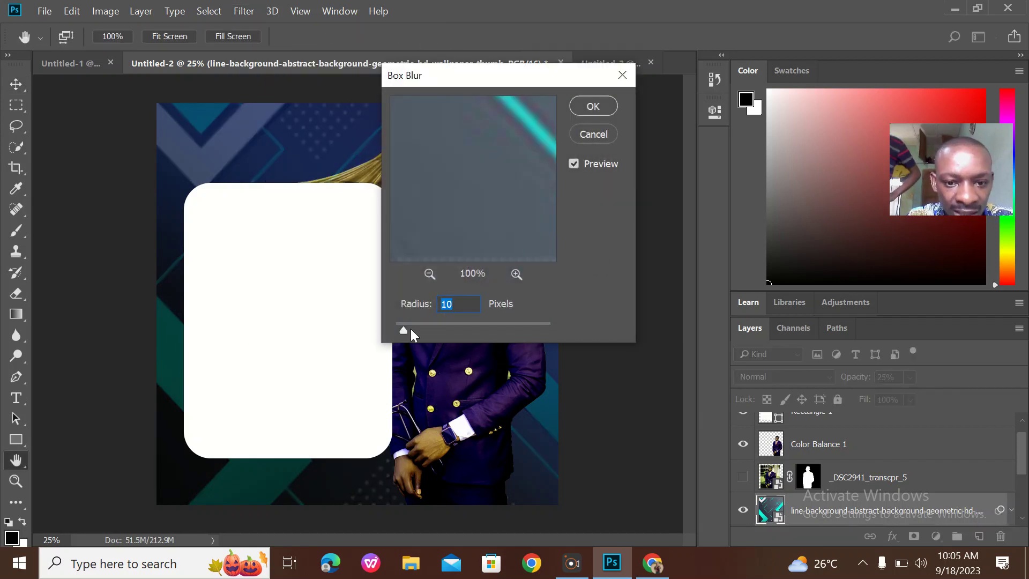
pyautogui.moveTo(406, 331); pyautogui.dragTo(412, 331)
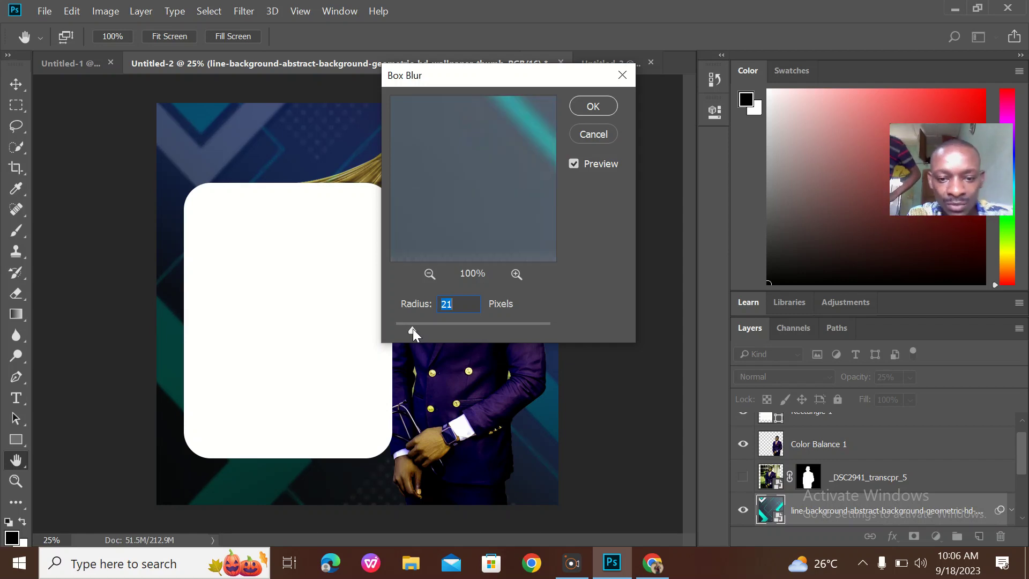
pyautogui.click(594, 102)
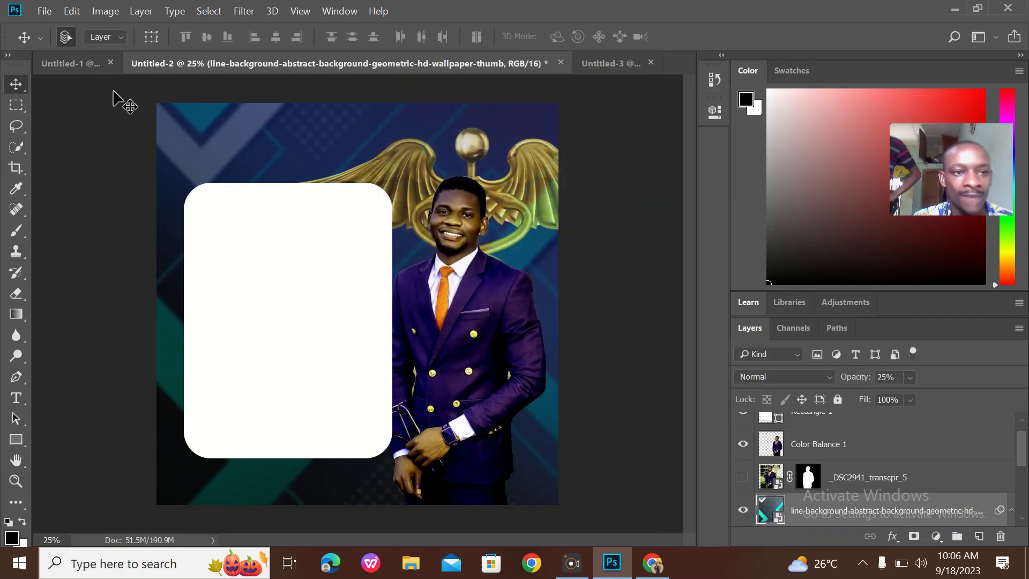
pyautogui.click(40, 38)
pyautogui.click(334, 155)
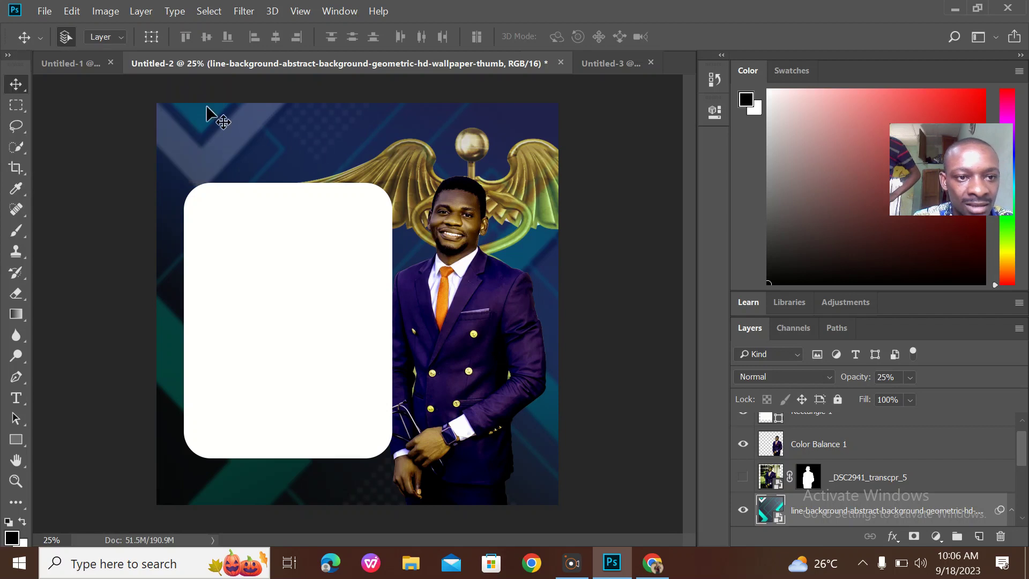
# Check the reference, then draw a bar with 163 px rounded corners across the card's bottom
pyautogui.click(79, 70)
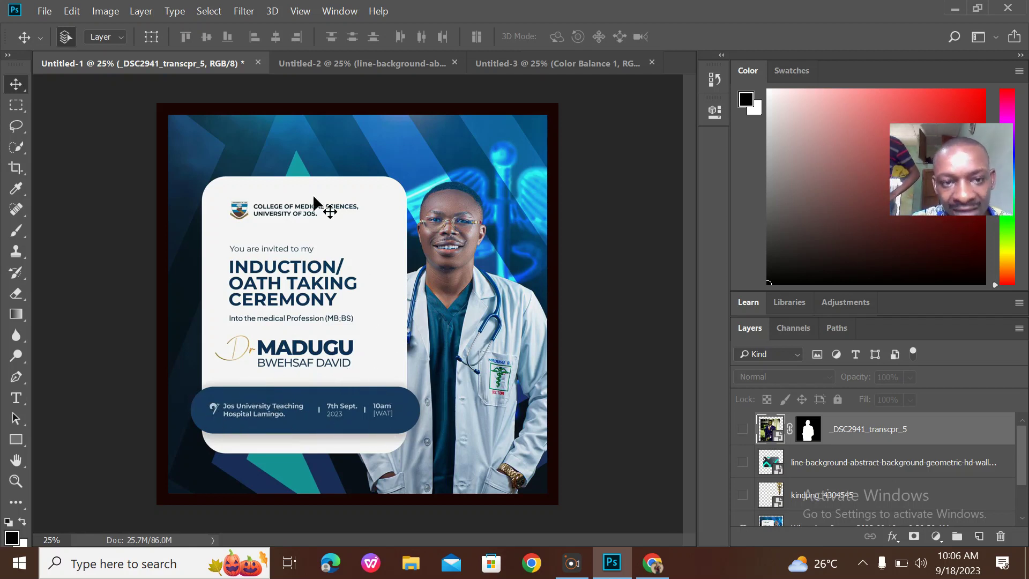
pyautogui.click(355, 66)
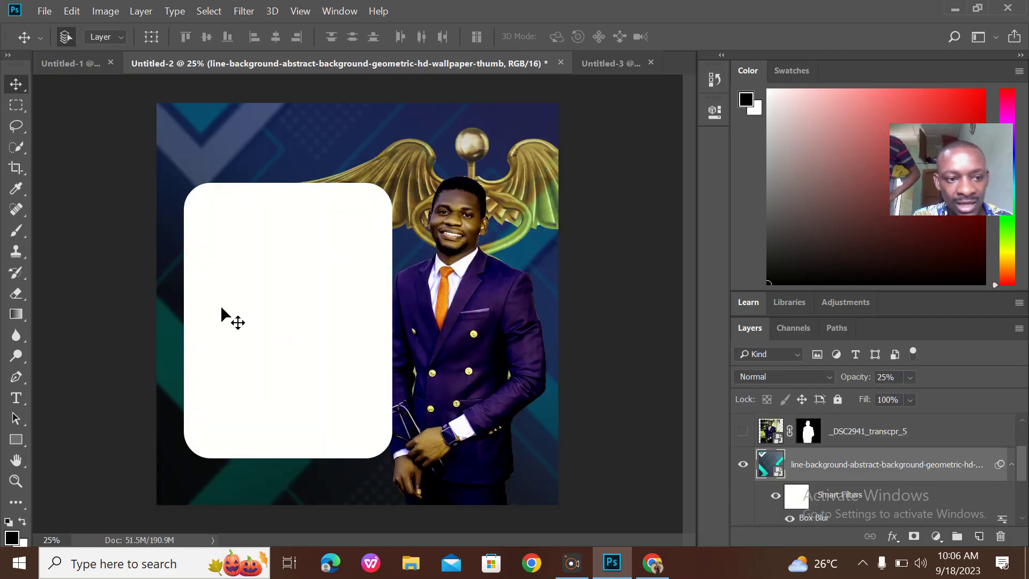
pyautogui.click(15, 440)
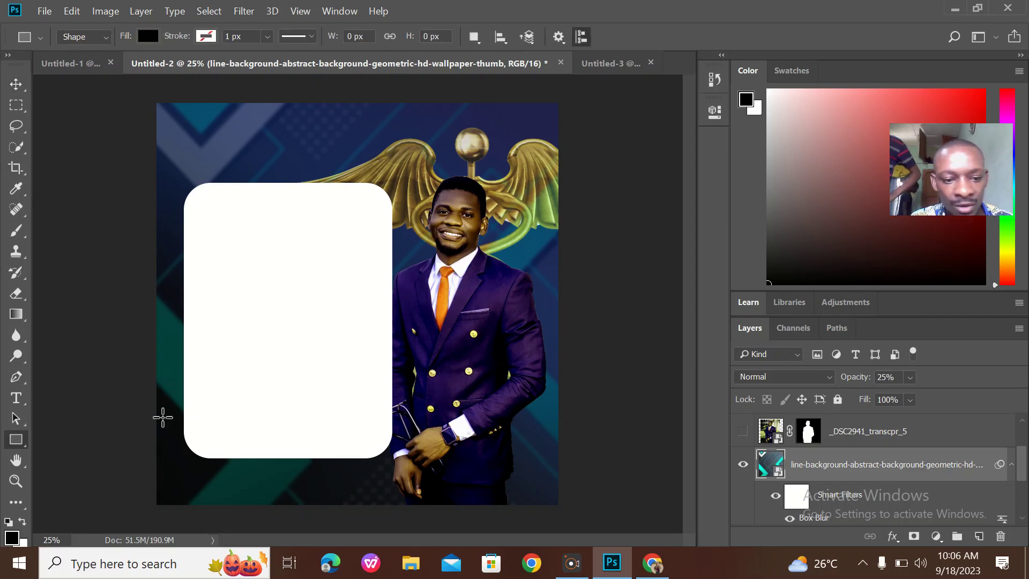
pyautogui.moveTo(186, 402); pyautogui.dragTo(425, 445)
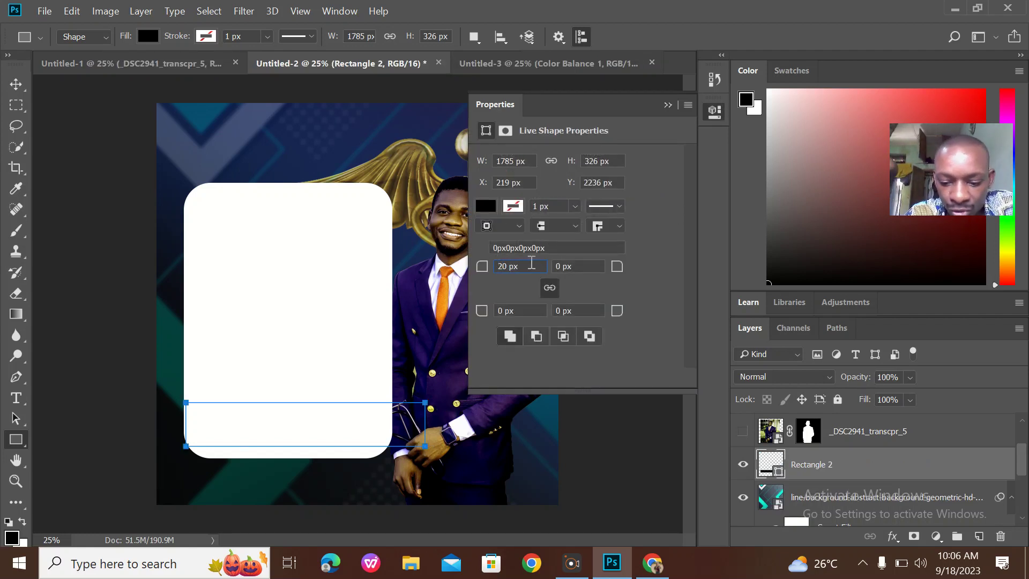
pyautogui.press('Return')
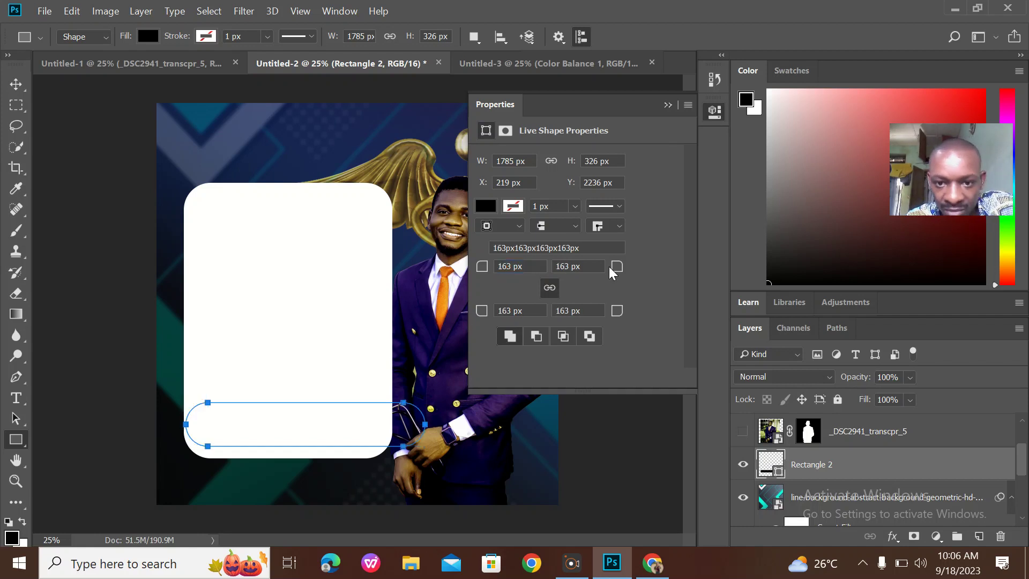
# Fill the bar dark blue and move Rectangle 2 to the top of the layer stack
pyautogui.click(482, 205)
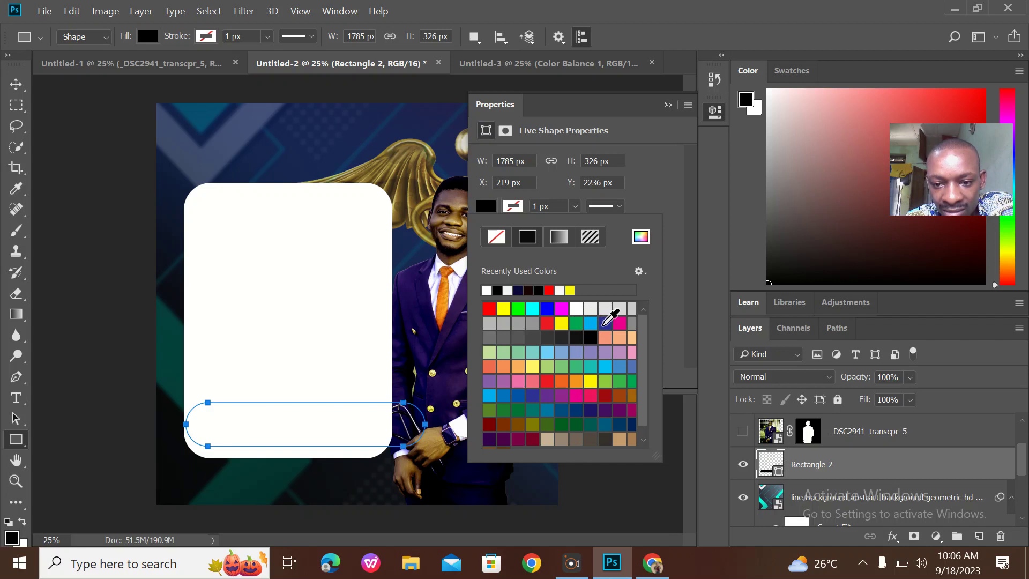
pyautogui.click(605, 323)
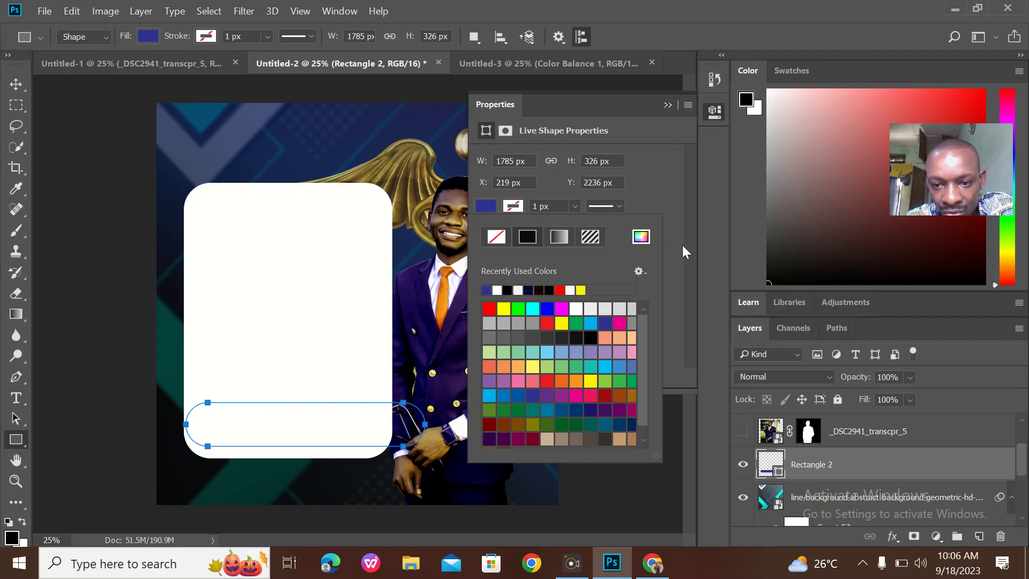
pyautogui.click(667, 105)
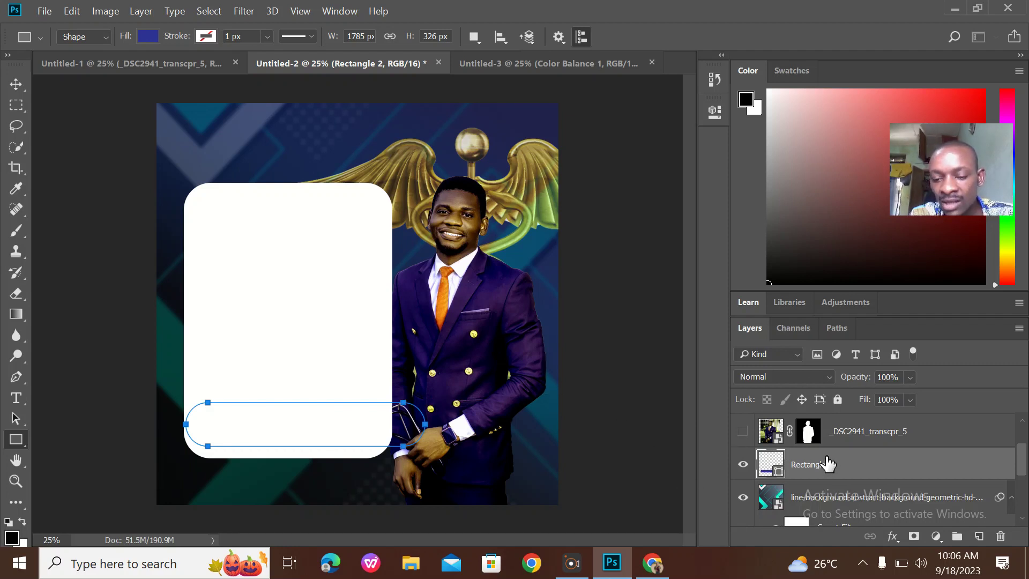
pyautogui.moveTo(826, 461); pyautogui.dragTo(815, 420)
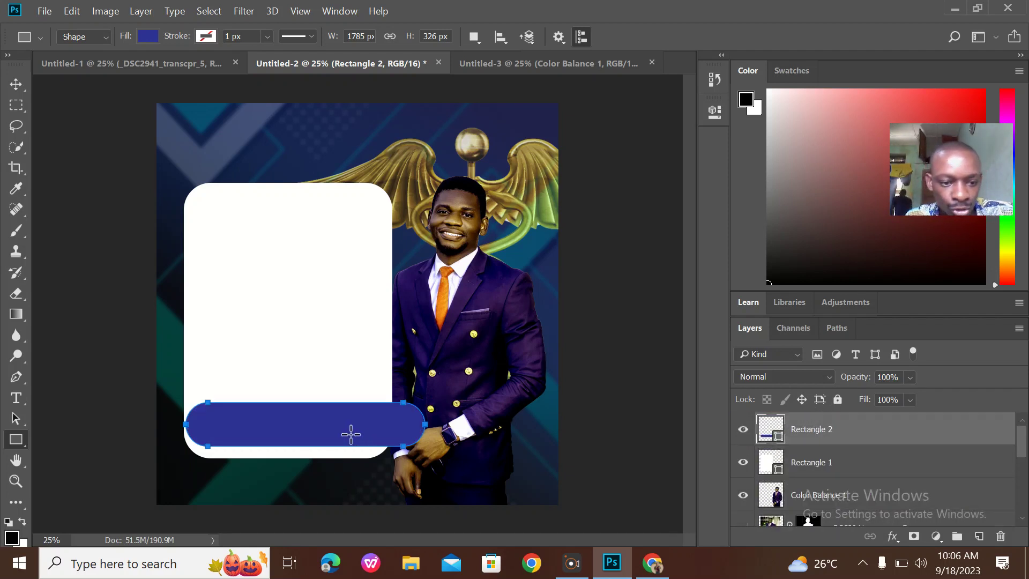
pyautogui.click(15, 84)
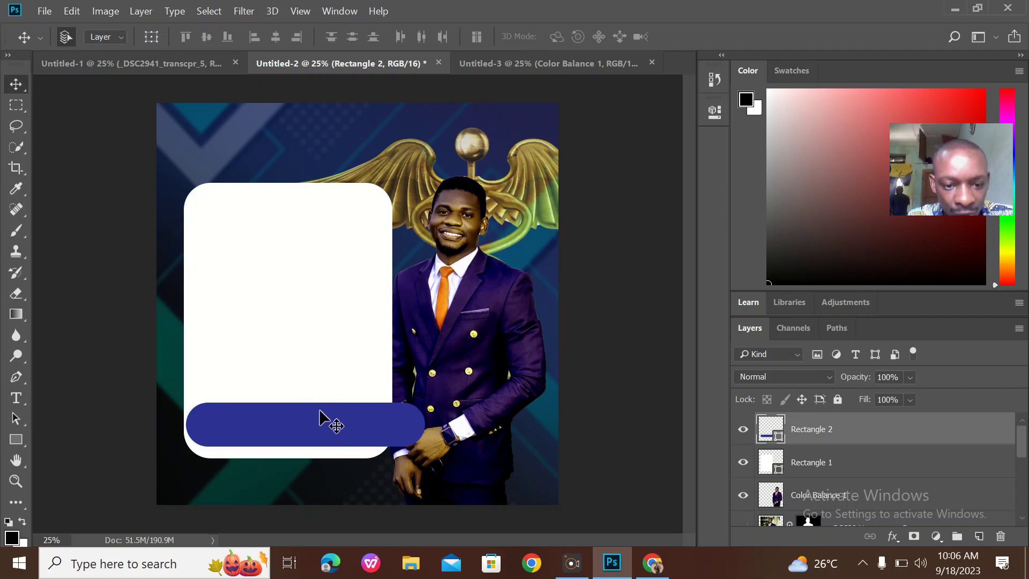
# Shift the bar left across the card and start darkening its fill in the Color Picker
pyautogui.moveTo(323, 416); pyautogui.dragTo(371, 411)
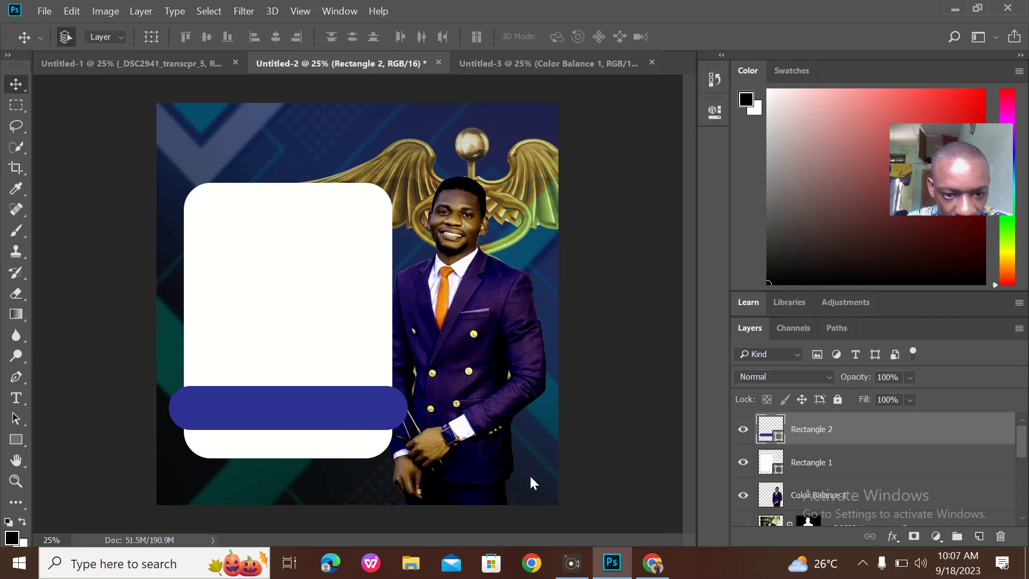
pyautogui.doubleClick(779, 439)
pyautogui.click(736, 228)
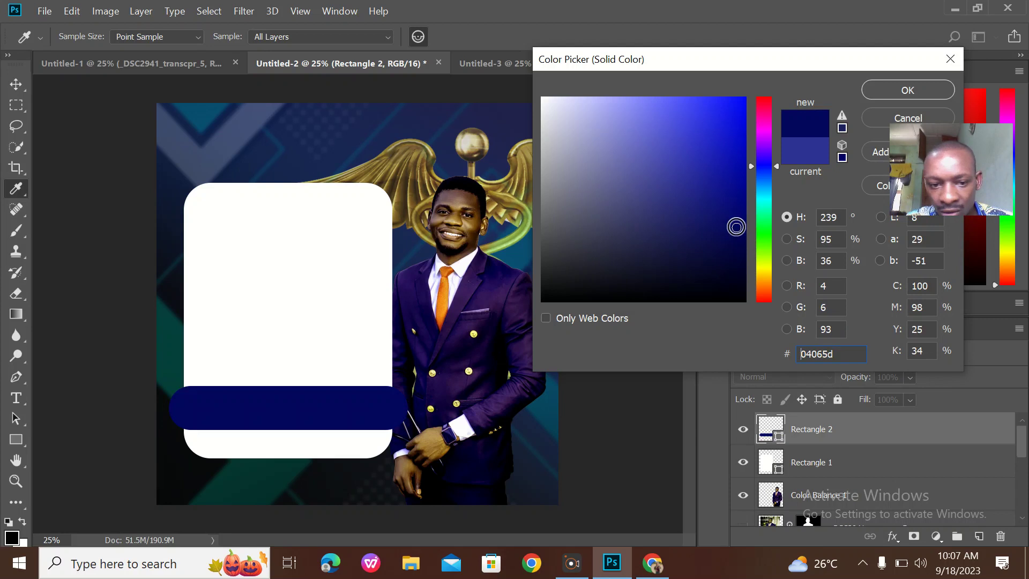
pyautogui.click(731, 242)
pyautogui.click(738, 245)
pyautogui.click(726, 263)
# Settle the bar's fill on very dark navy #030547
pyautogui.click(735, 250)
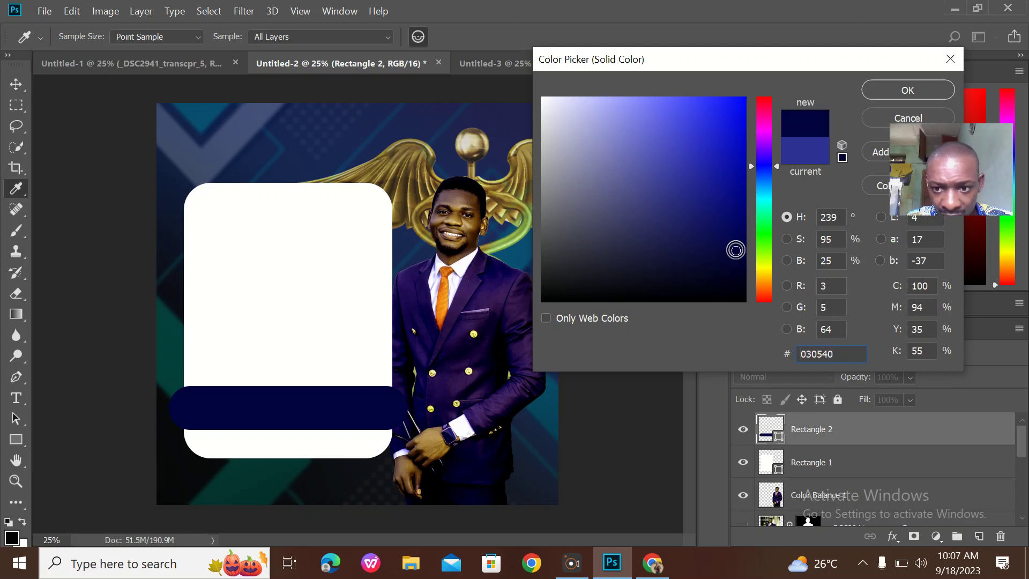
pyautogui.click(735, 242)
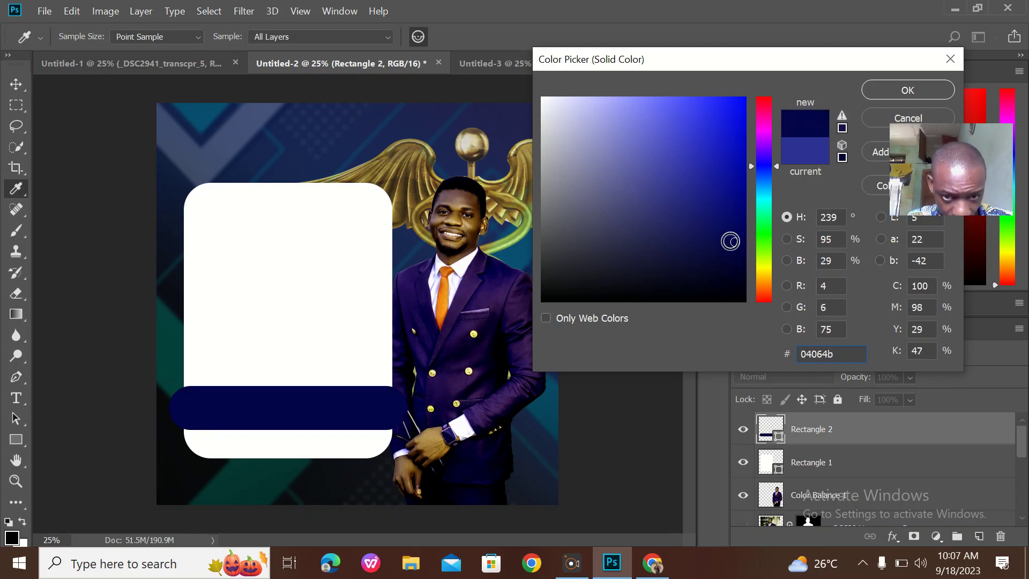
pyautogui.click(738, 218)
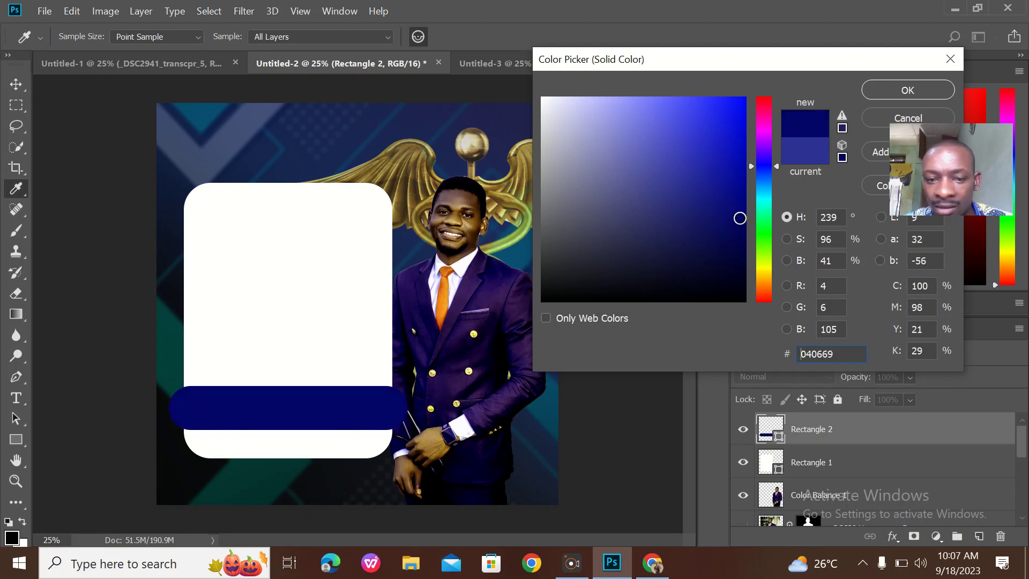
pyautogui.moveTo(739, 217); pyautogui.dragTo(737, 256)
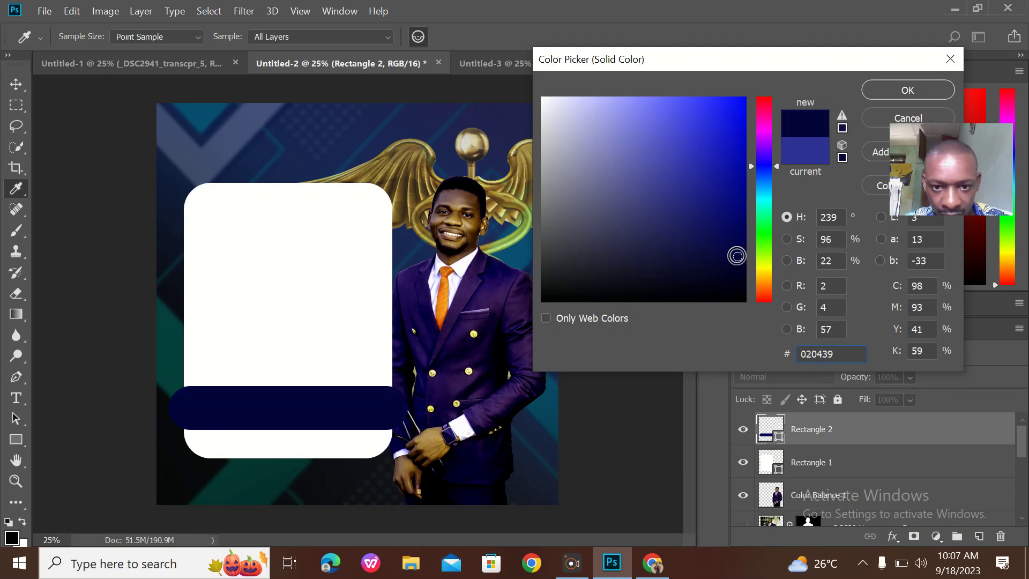
pyautogui.click(737, 244)
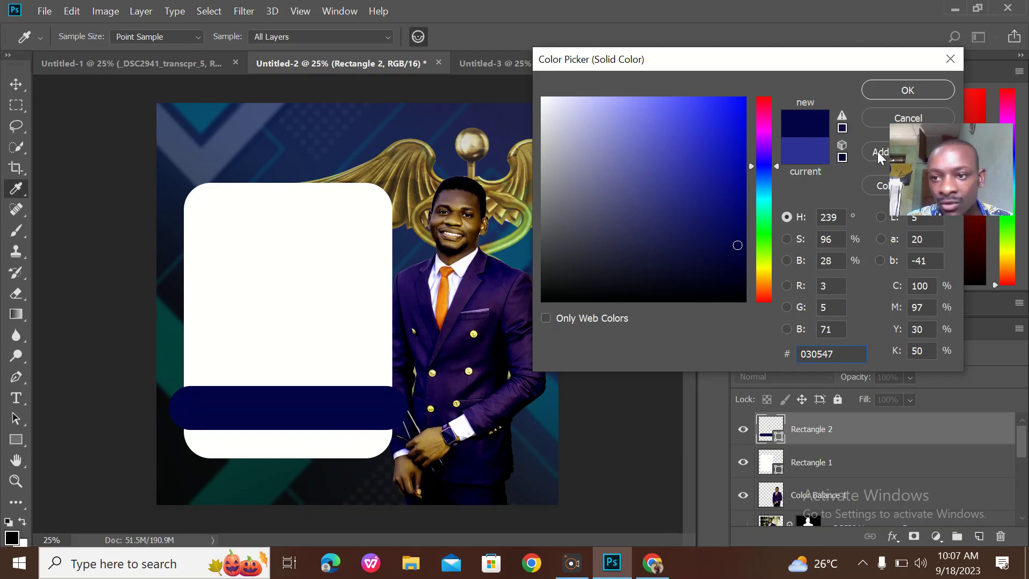
pyautogui.click(895, 100)
pyautogui.press('v')
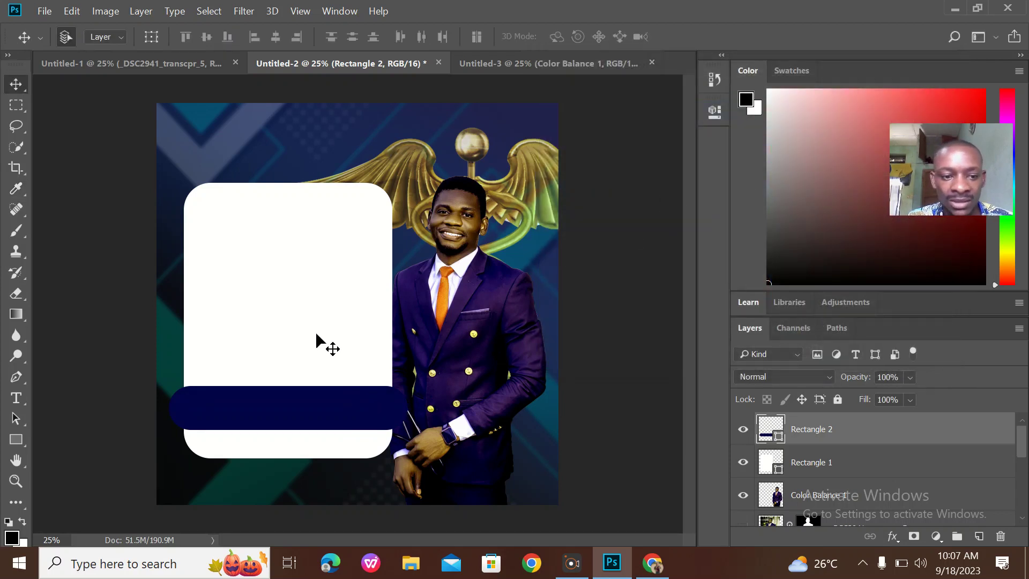
# Bring the reference invitation flyer into Untitled-2 as a layer positioned over the layout
pyautogui.click(196, 66)
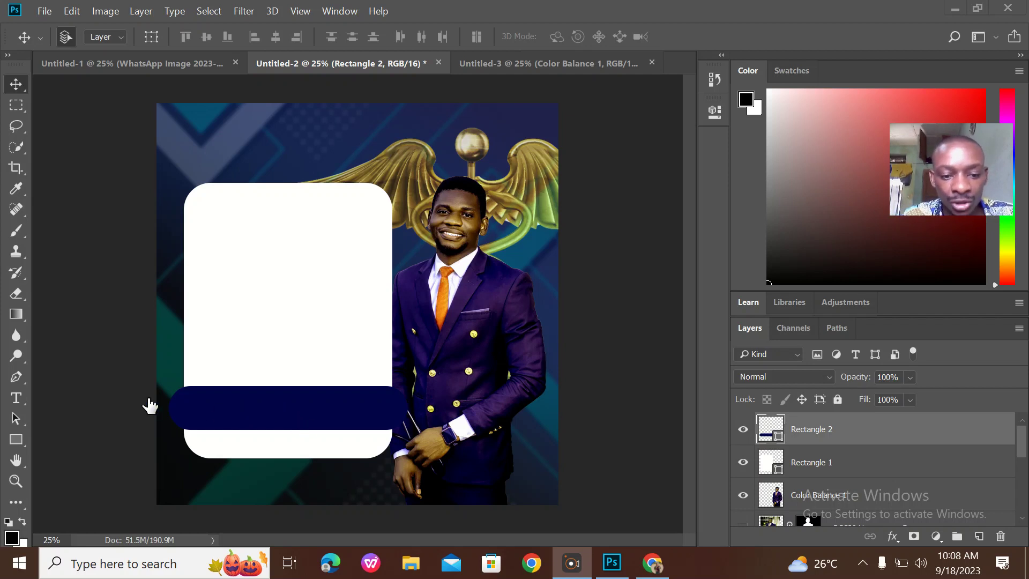
pyautogui.click(181, 64)
pyautogui.moveTo(368, 251); pyautogui.dragTo(418, 281)
pyautogui.click(559, 241)
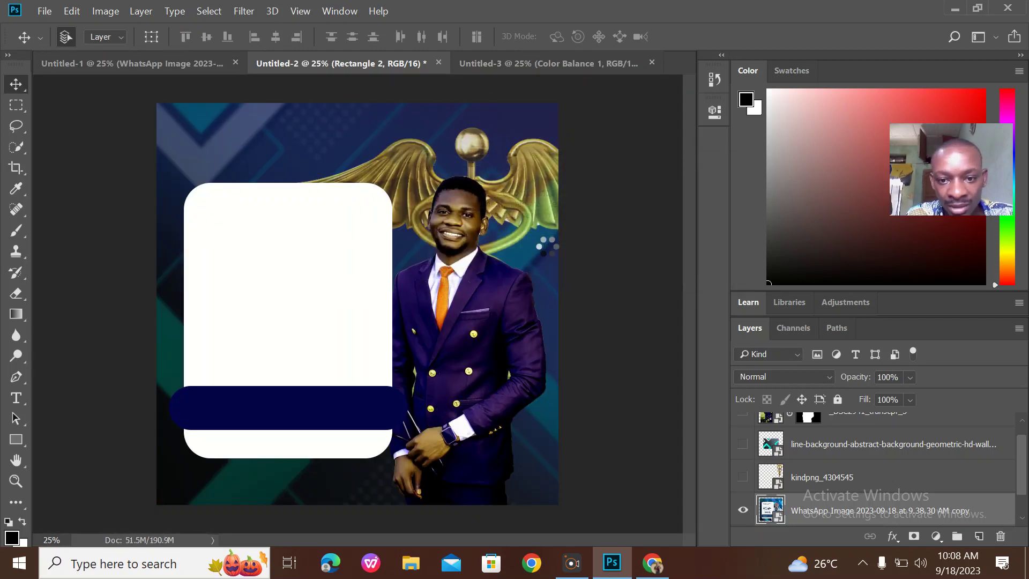
pyautogui.moveTo(426, 268); pyautogui.dragTo(502, 132)
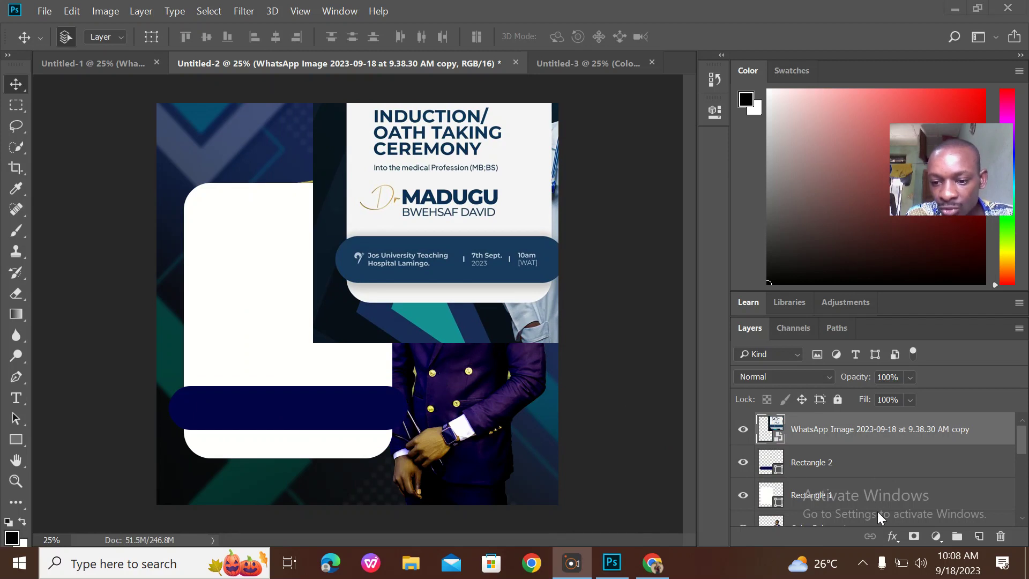
# Recolour Rectangle 2 to the sampled banner blue #193b5e and hide the reference flyer layer
pyautogui.doubleClick(778, 471)
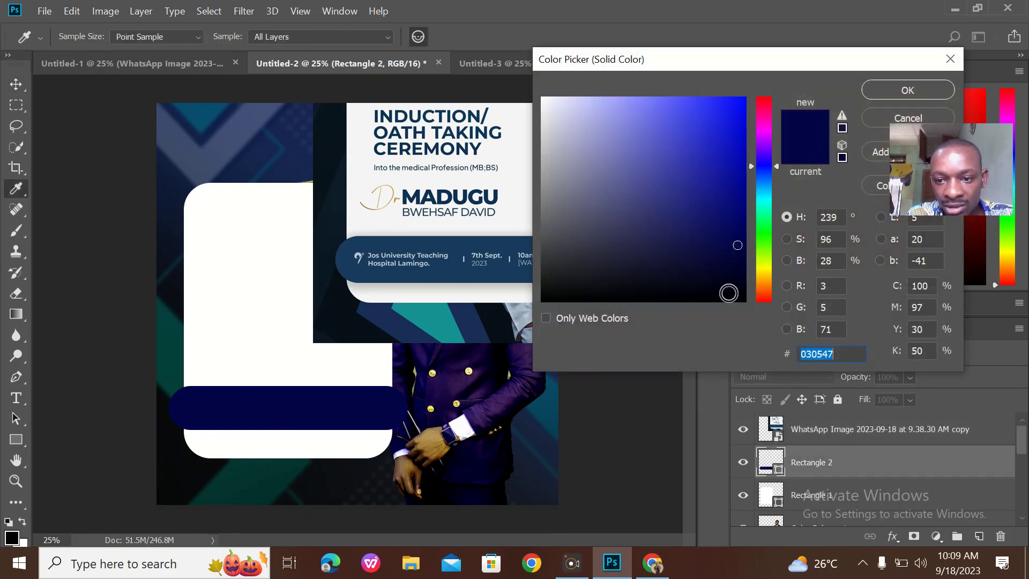
pyautogui.click(451, 275)
pyautogui.click(881, 98)
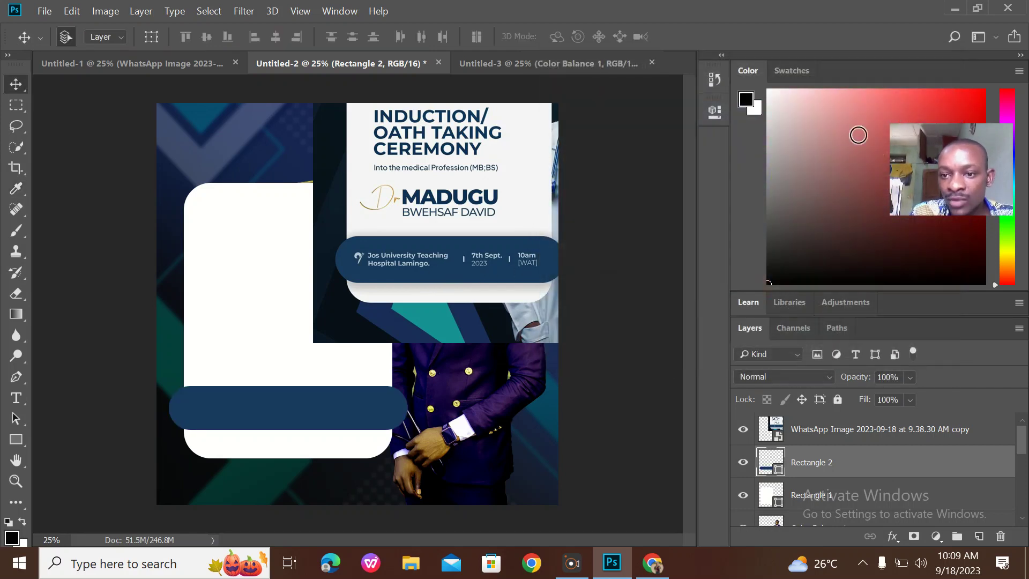
pyautogui.click(492, 210)
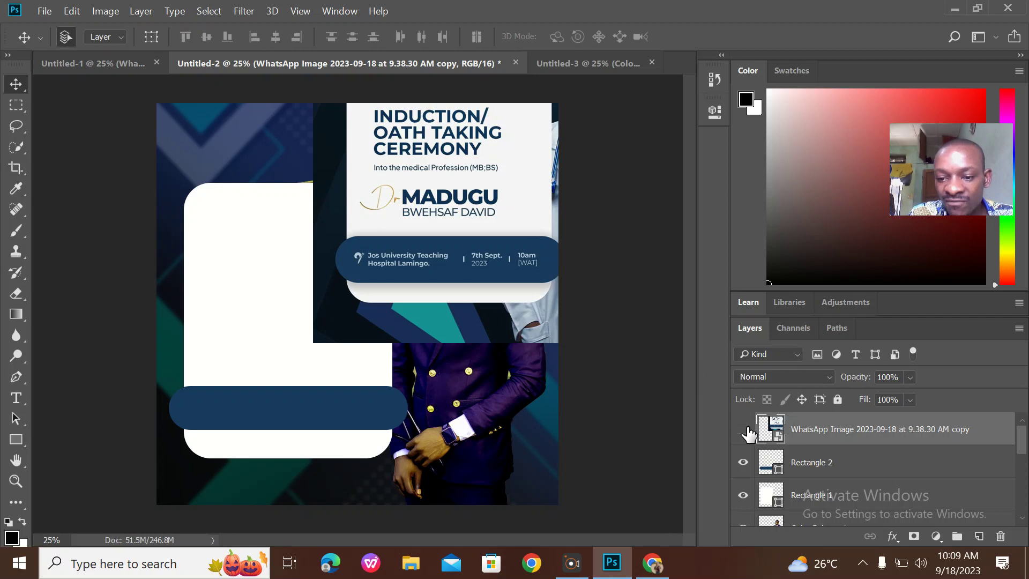
pyautogui.click(743, 429)
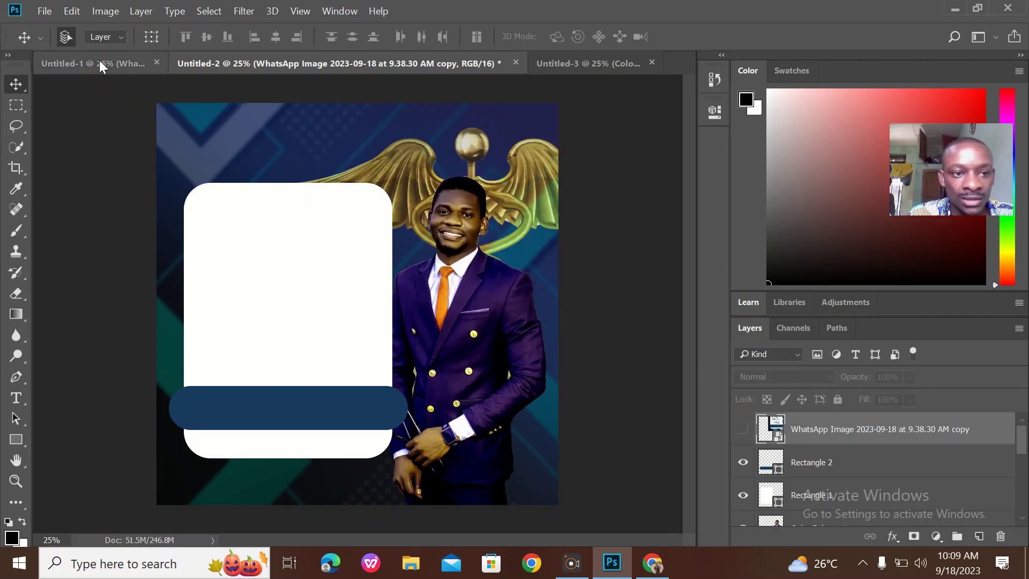
# Stretch the blue bar downward to 120.86% height, then minimise Photoshop to reach the desktop
pyautogui.click(98, 62)
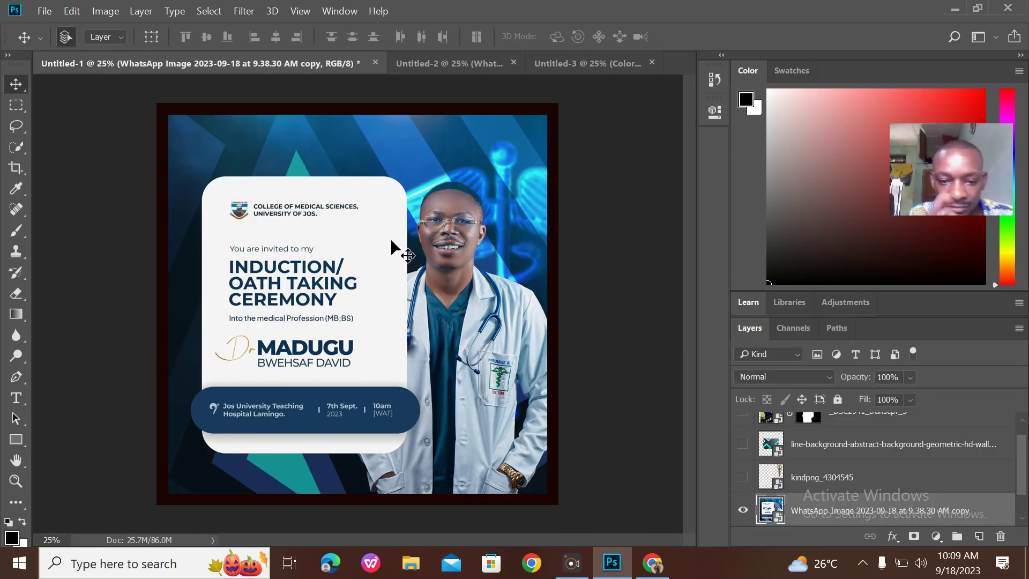
pyautogui.click(484, 64)
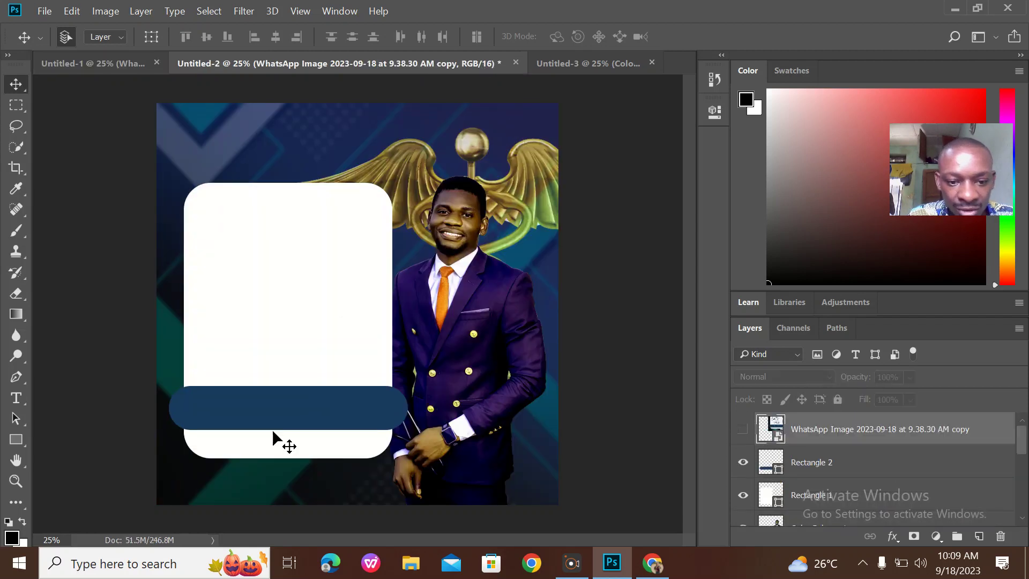
pyautogui.click(276, 414)
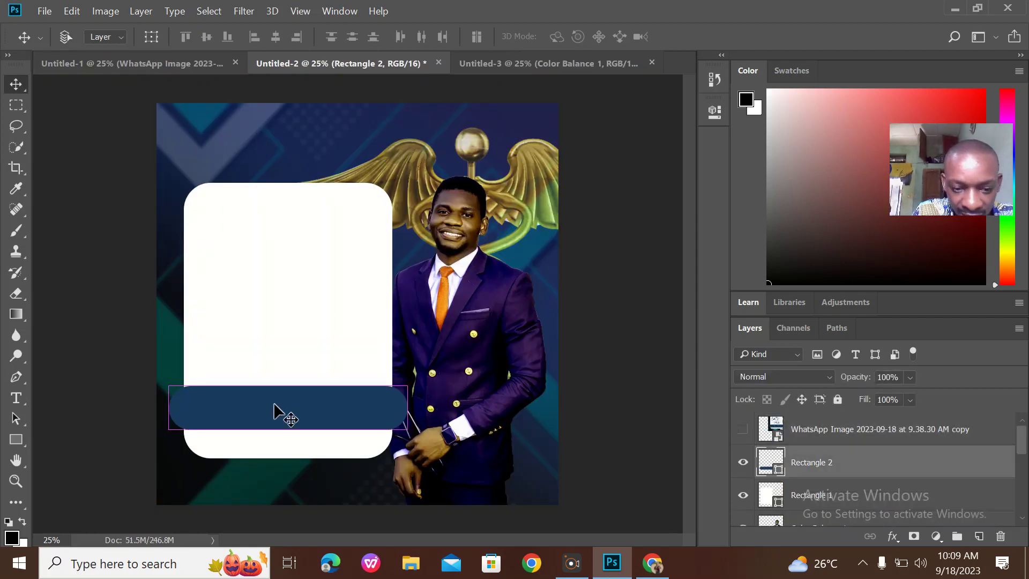
pyautogui.hotkey('ctrl', 't')
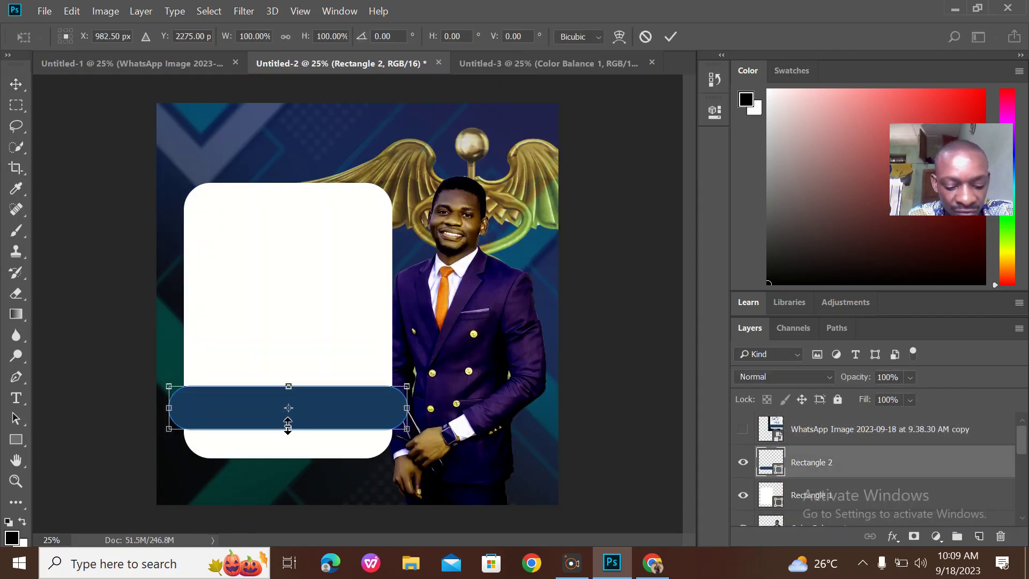
pyautogui.moveTo(288, 426); pyautogui.dragTo(292, 435)
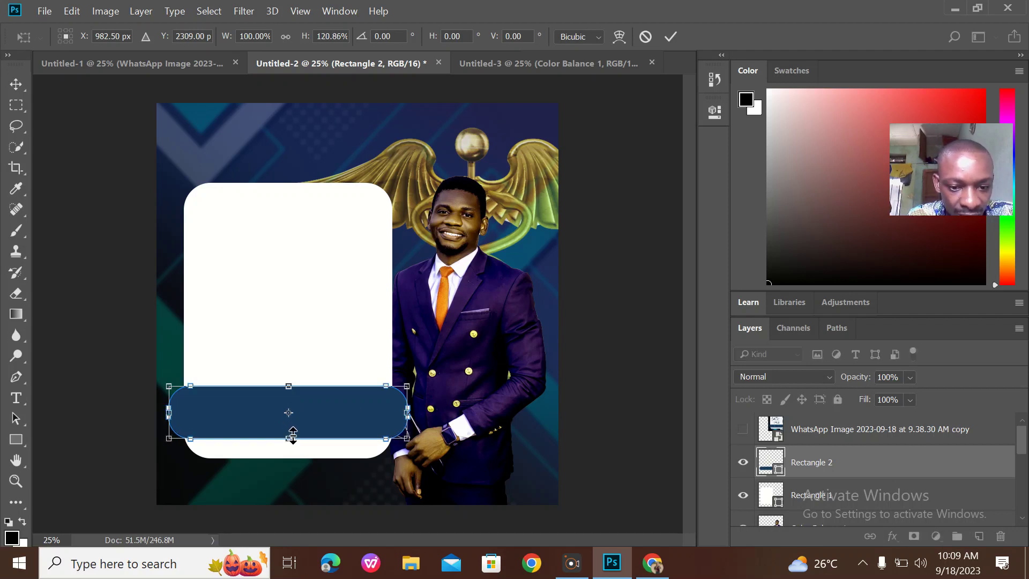
pyautogui.click(670, 36)
pyautogui.click(166, 66)
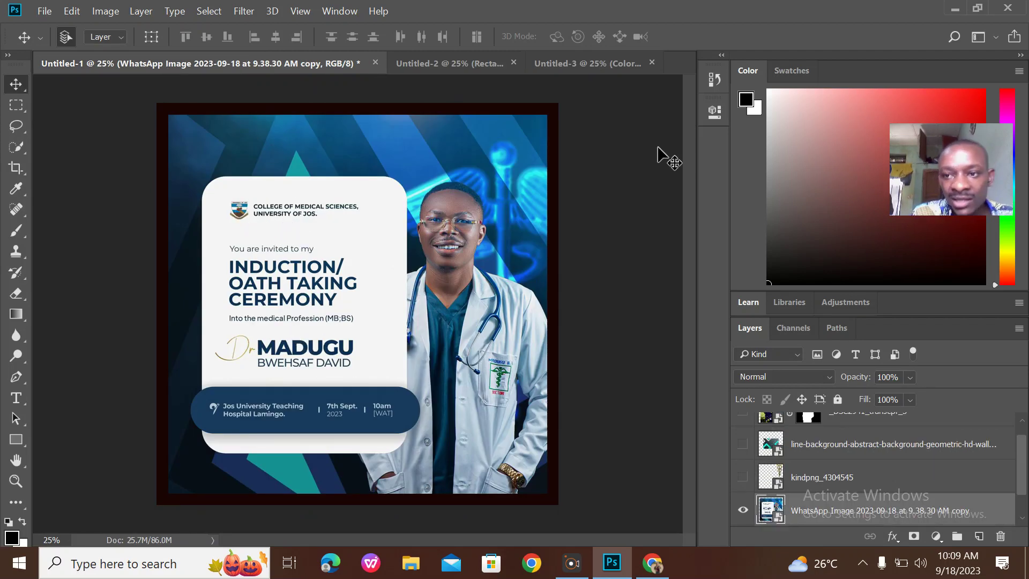
pyautogui.click(951, 8)
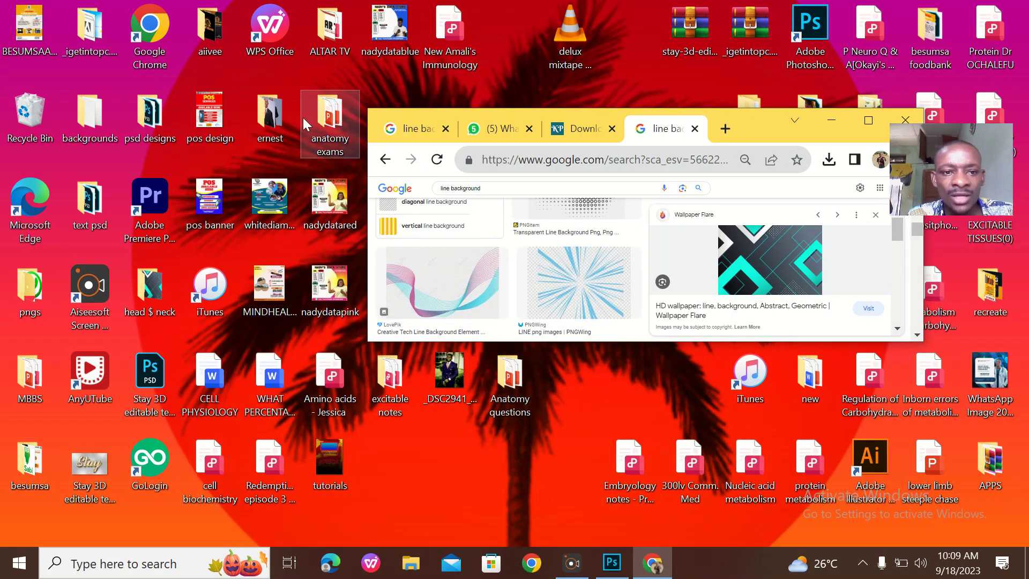
# Open the ernest folder, maximise its window, and launch BSU LOGO in Photoshop
pyautogui.doubleClick(284, 116)
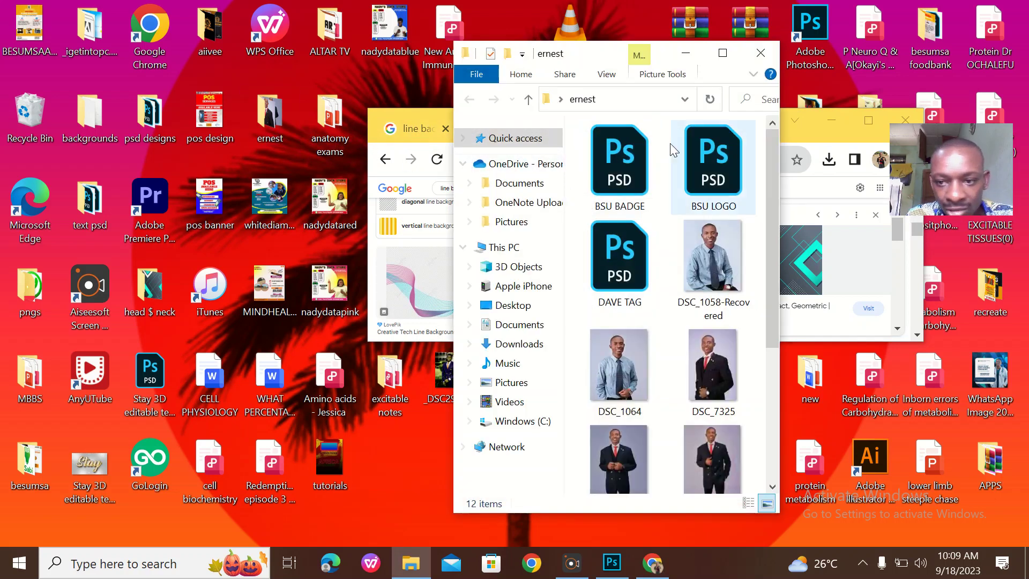
pyautogui.click(722, 52)
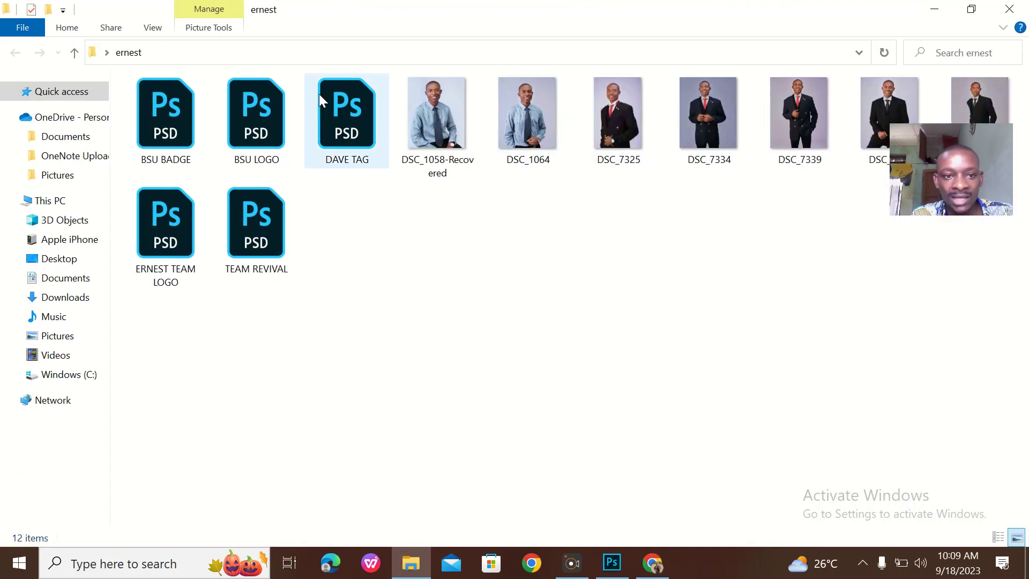
pyautogui.doubleClick(241, 124)
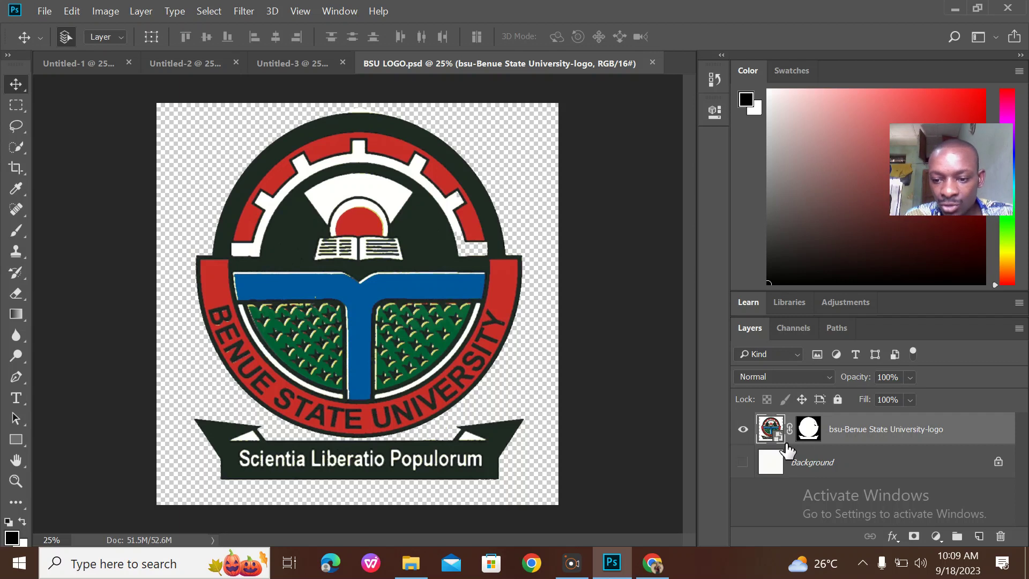
# Drag the BSU logo layer from BSU LOGO.psd onto the Untitled-2 flyer canvas
pyautogui.moveTo(435, 290); pyautogui.dragTo(304, 223)
pyautogui.moveTo(265, 185); pyautogui.dragTo(308, 268)
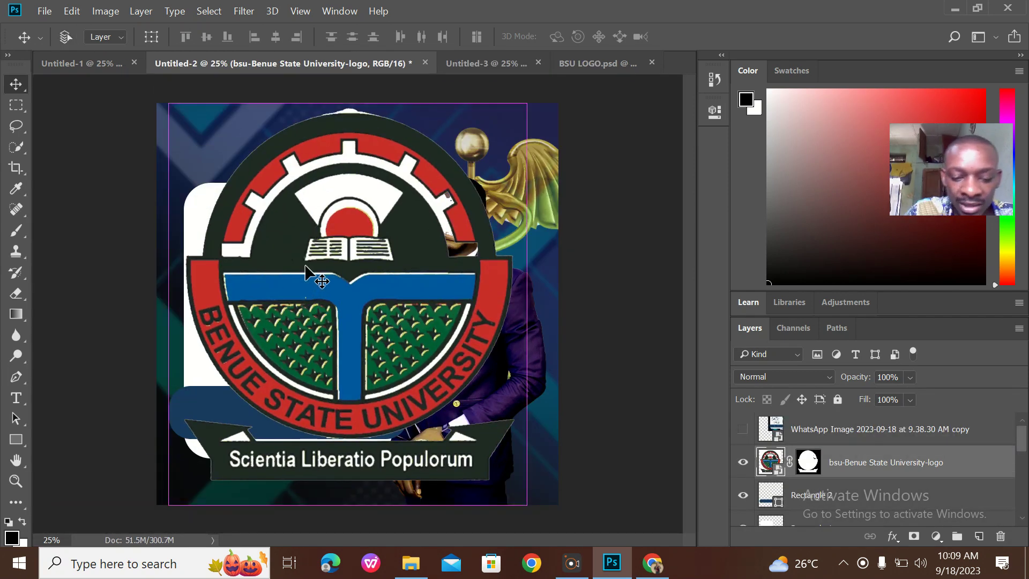
# Scale the BSU logo down to about 6.87% and place it at the white card's top-left corner
pyautogui.hotkey('ctrl', 't')
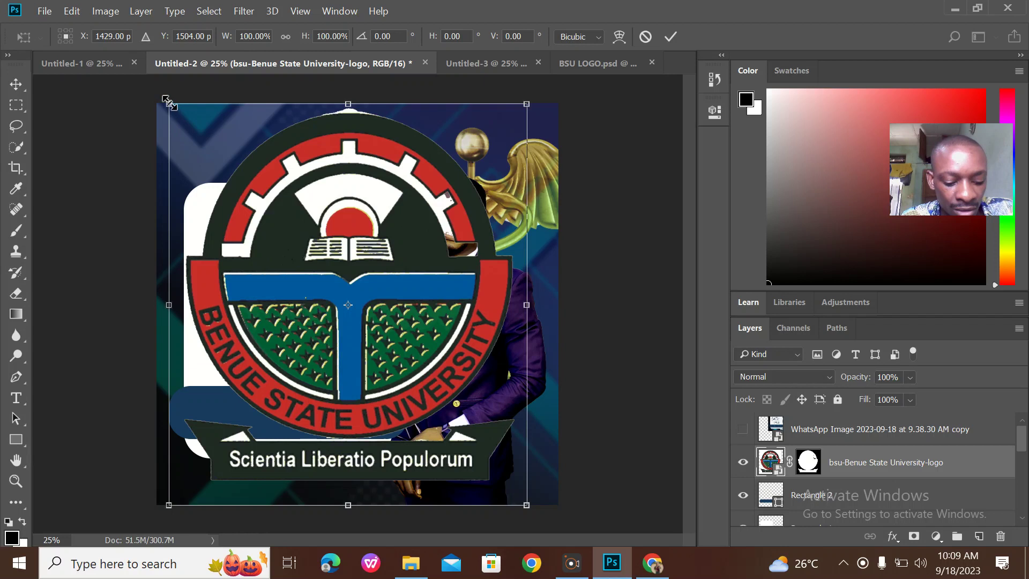
pyautogui.moveTo(167, 101); pyautogui.dragTo(524, 459)
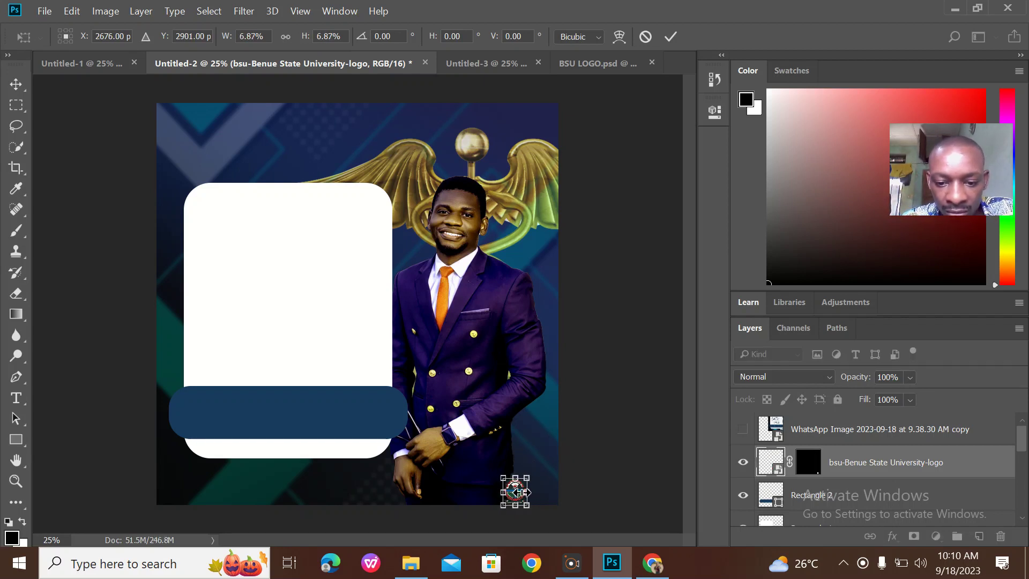
pyautogui.moveTo(519, 496); pyautogui.dragTo(448, 419)
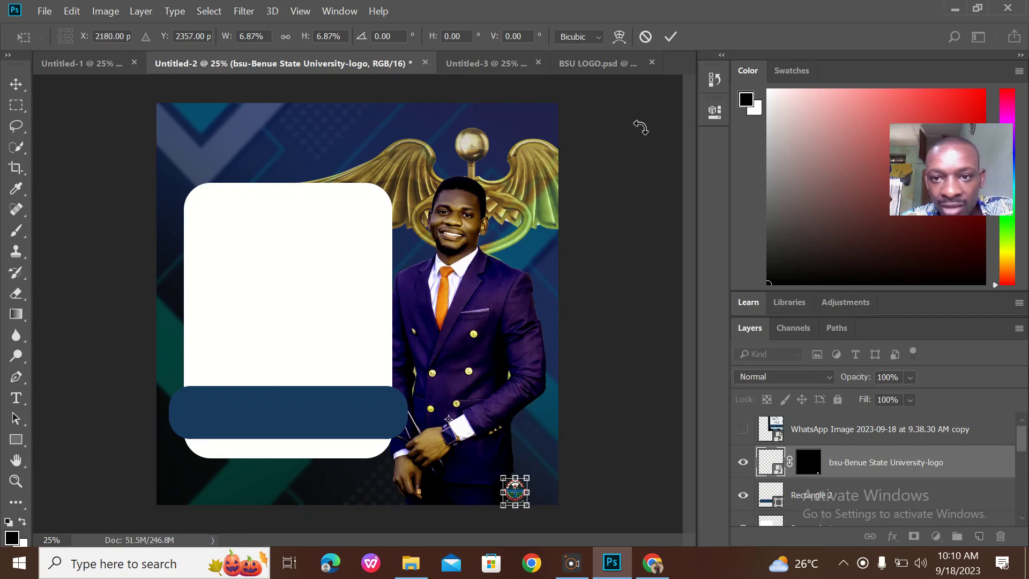
pyautogui.click(670, 37)
pyautogui.moveTo(515, 489); pyautogui.dragTo(217, 203)
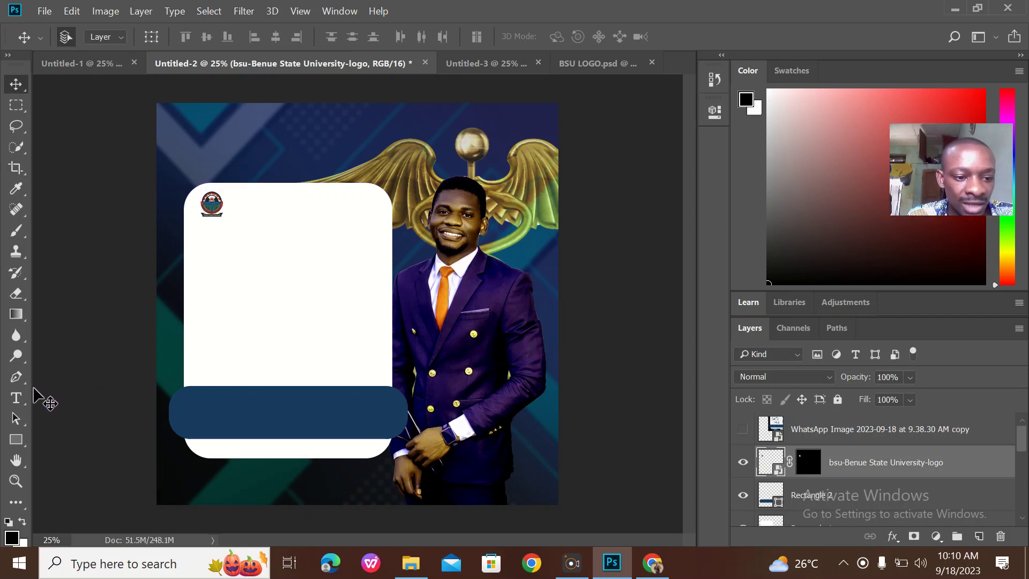
pyautogui.click(16, 397)
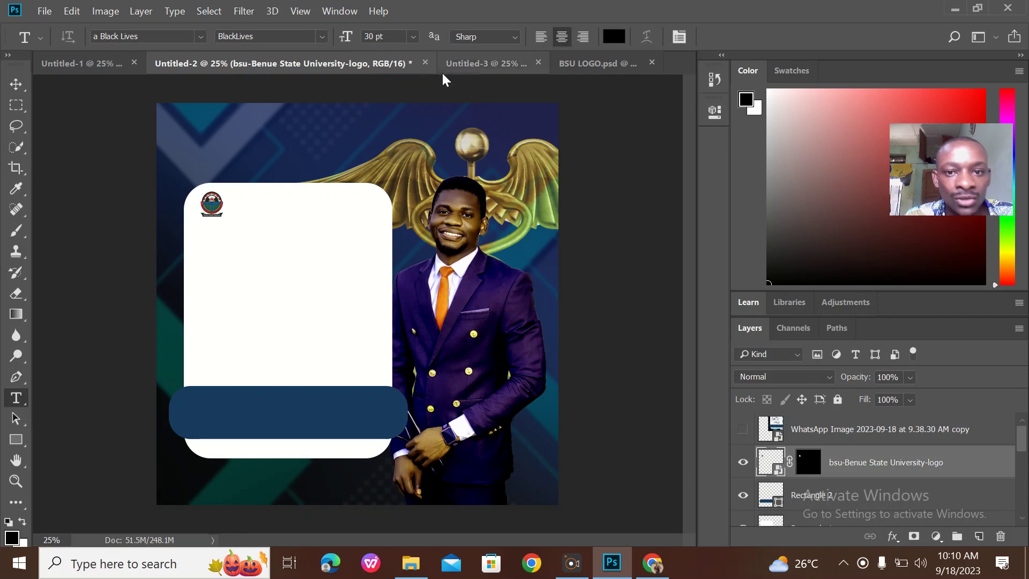
# Start a text layer beside the logo using Alfa Slab One at 16 pt
pyautogui.click(69, 69)
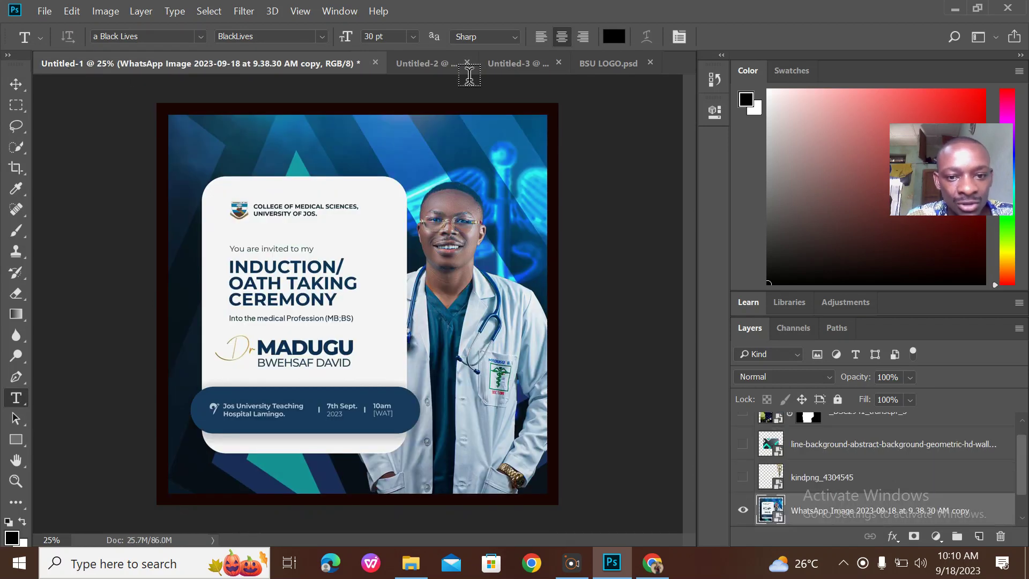
pyautogui.click(442, 57)
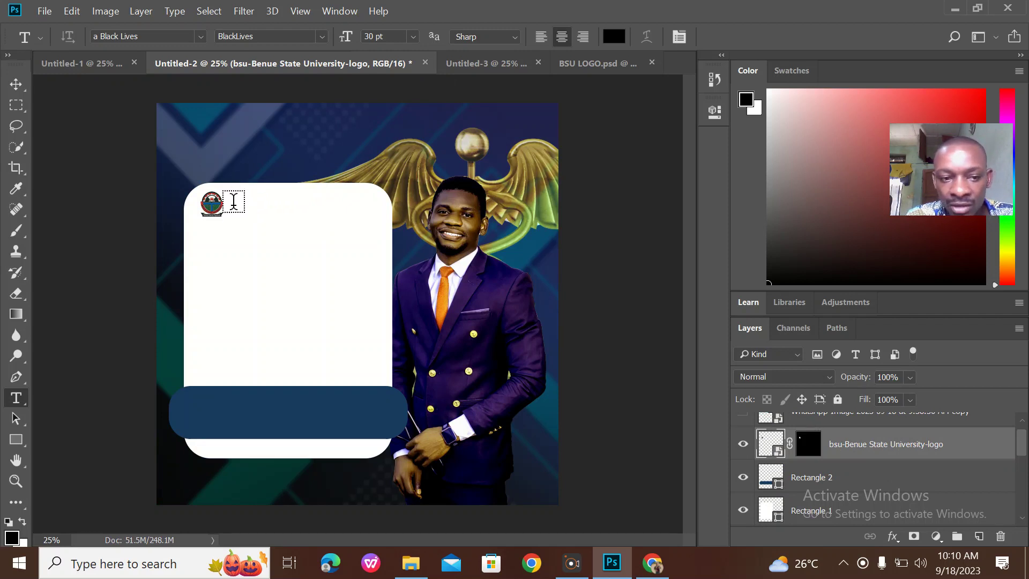
pyautogui.click(234, 205)
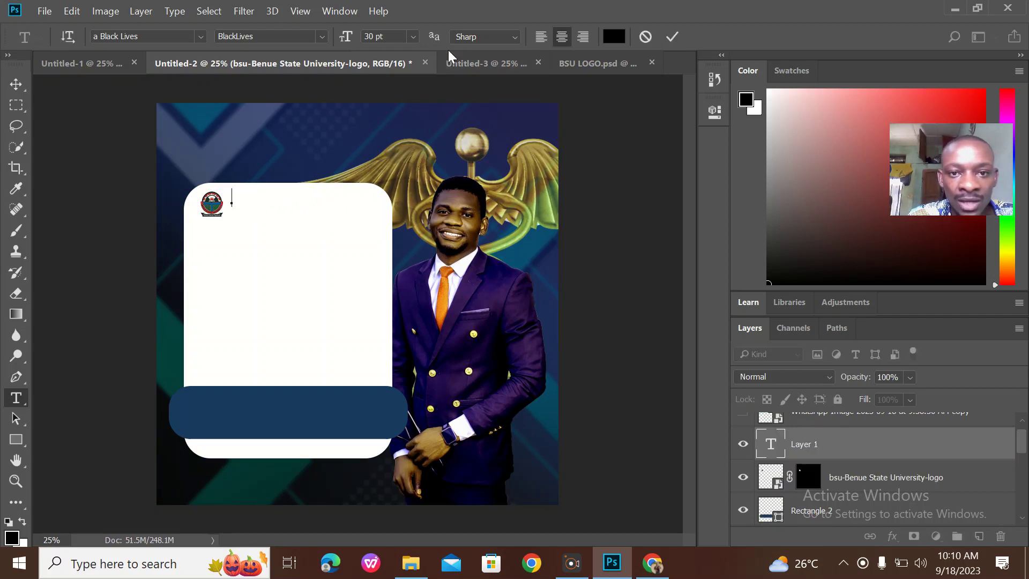
pyautogui.click(413, 37)
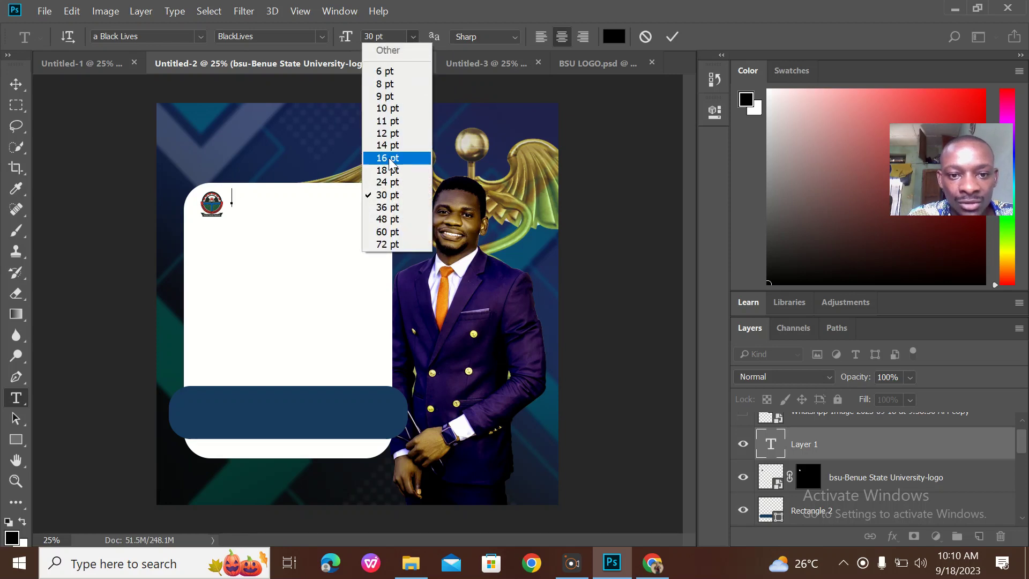
pyautogui.click(388, 158)
pyautogui.click(201, 37)
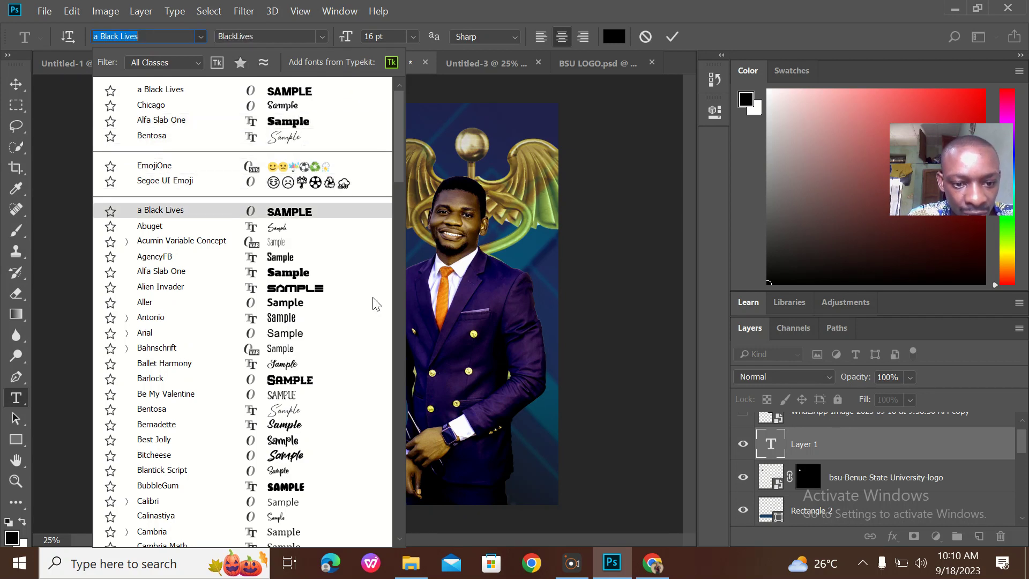
pyautogui.click(323, 283)
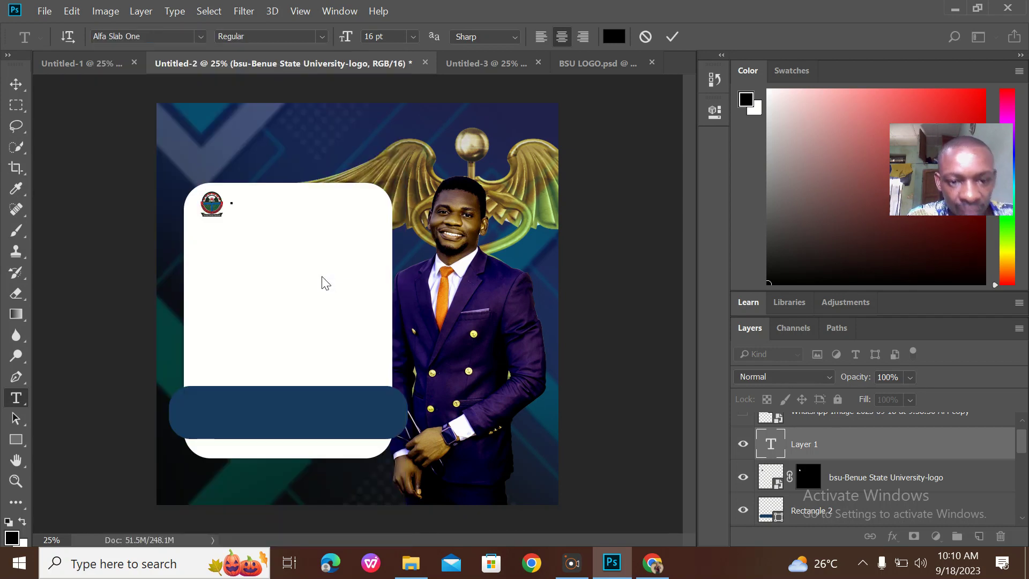
# Type COLLEGE OF HEALTH SCIENCES in capitals and resize the heading to 10 pt
pyautogui.write('g')
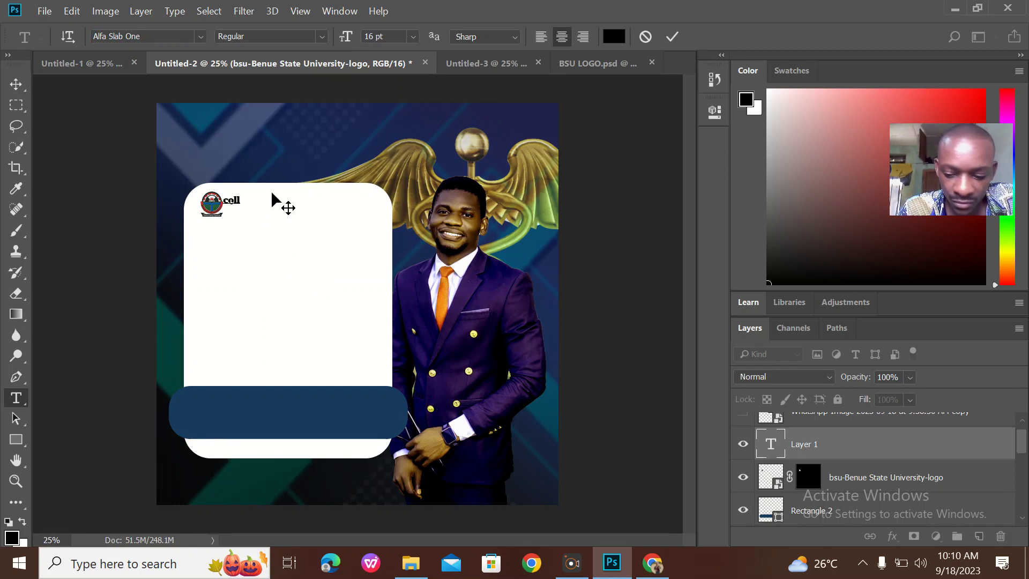
pyautogui.press('capslock')
pyautogui.write('COL')
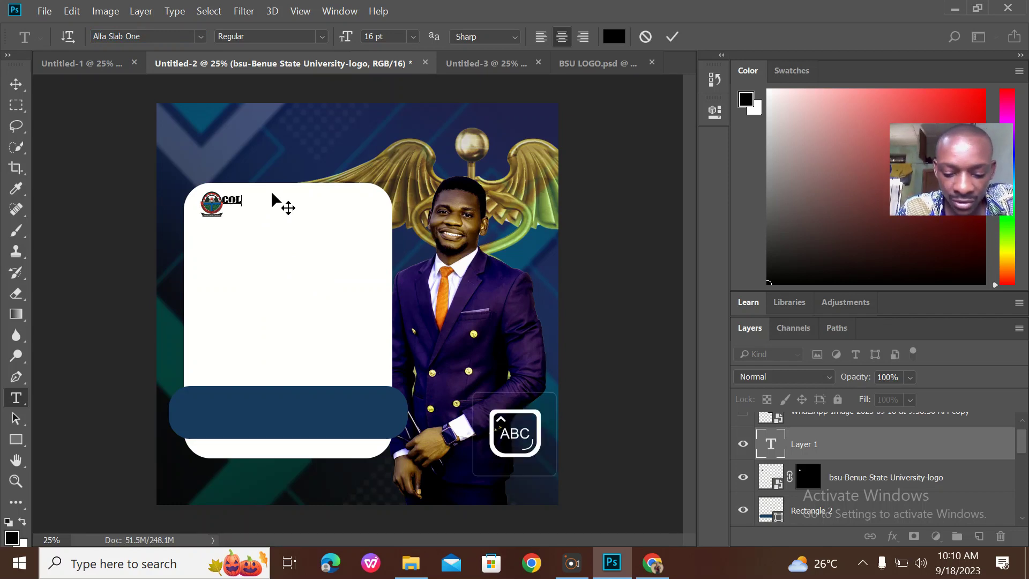
pyautogui.write('LEGE O')
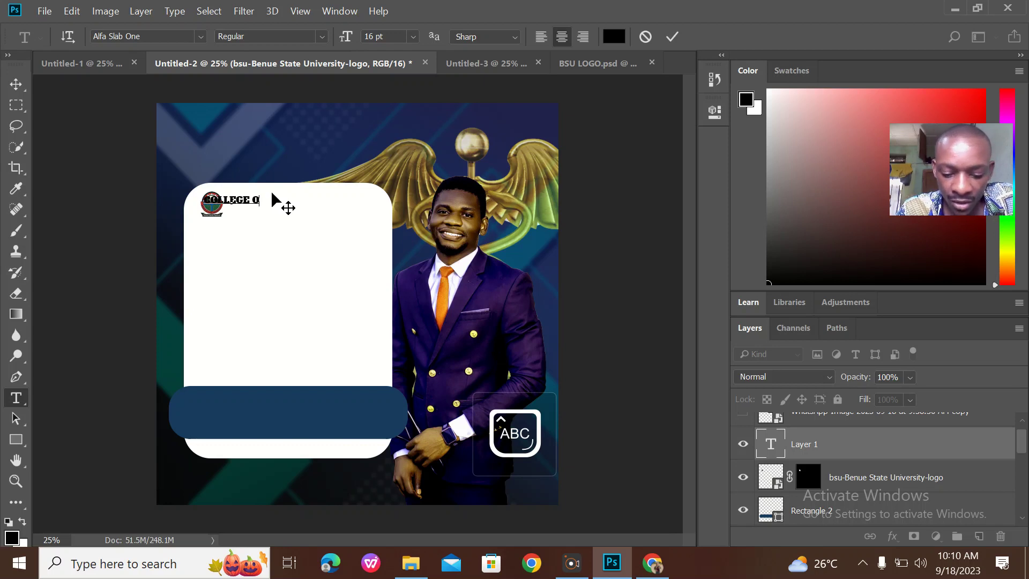
pyautogui.write('F HEA')
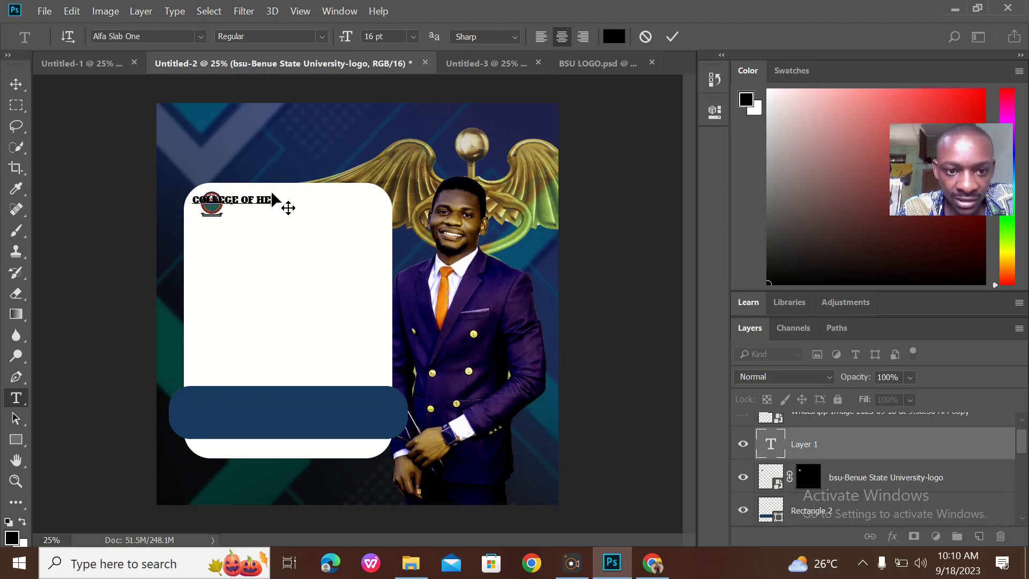
pyautogui.write('LTH S')
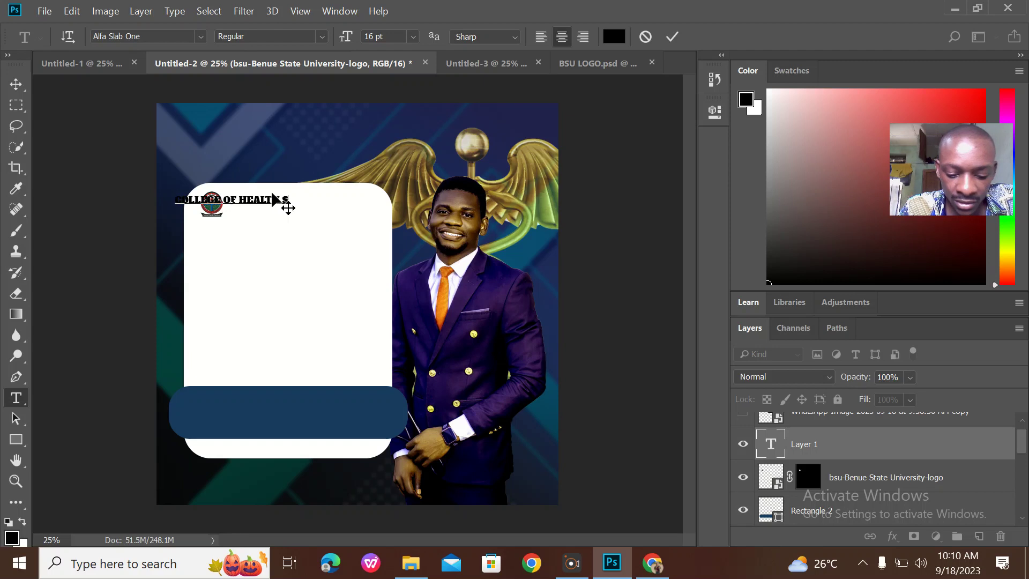
pyautogui.write('CIENCES')
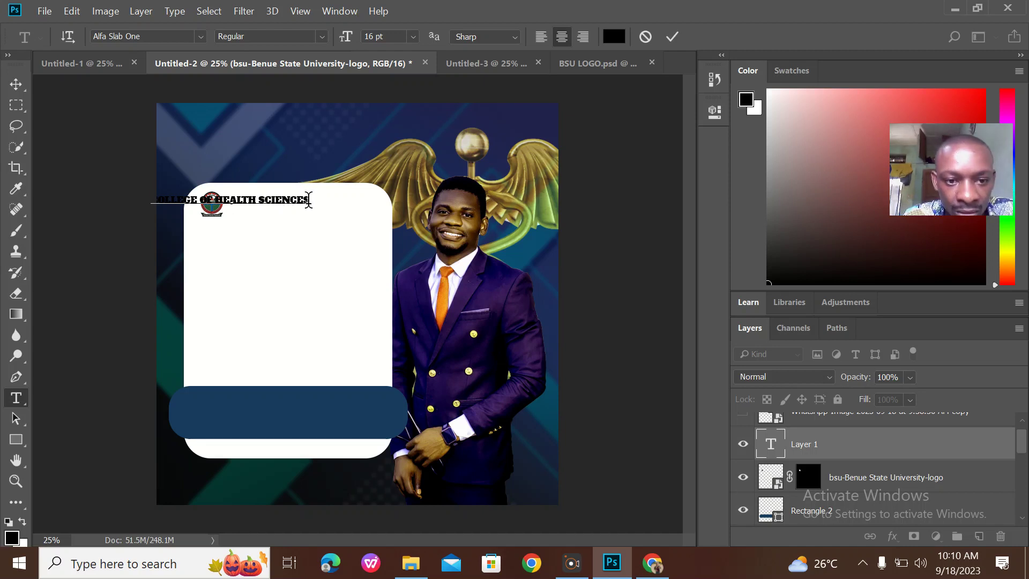
pyautogui.moveTo(310, 199); pyautogui.dragTo(107, 194)
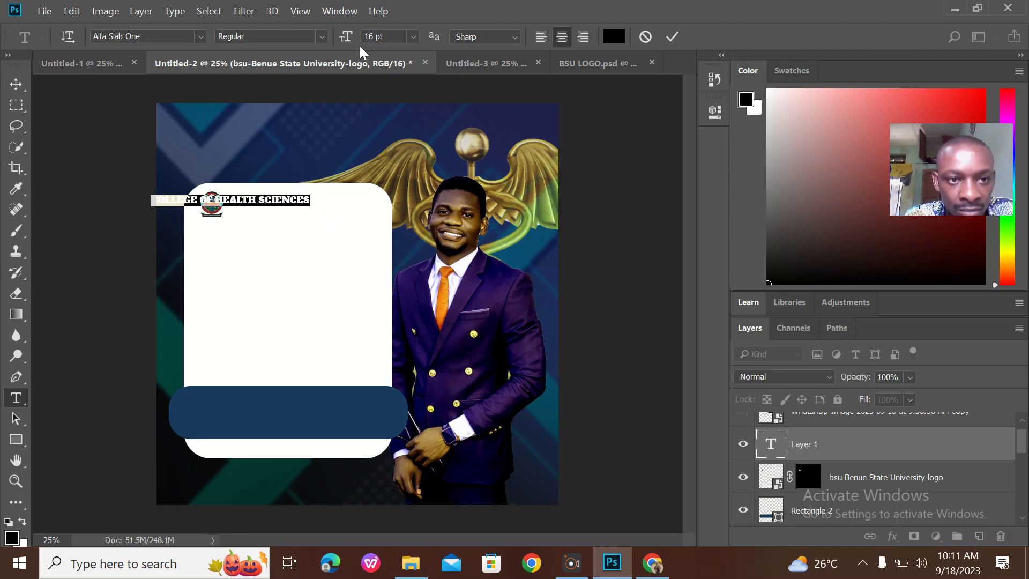
pyautogui.click(413, 36)
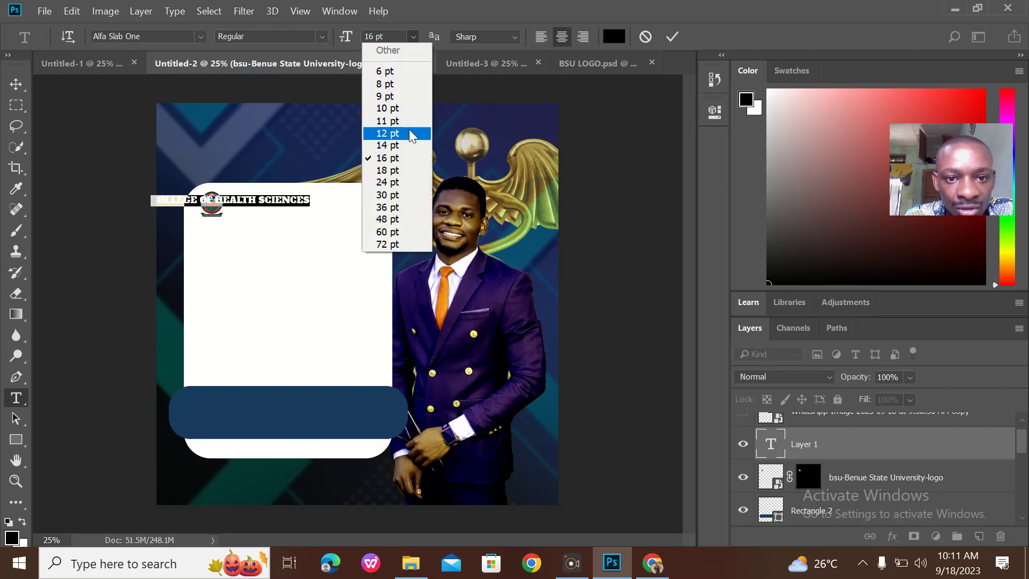
pyautogui.click(406, 109)
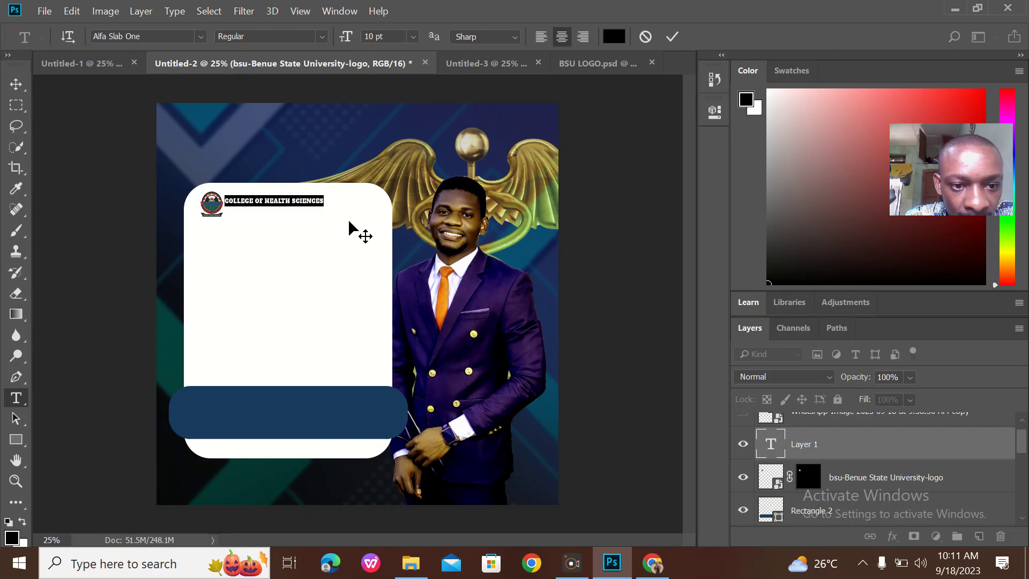
pyautogui.click(672, 37)
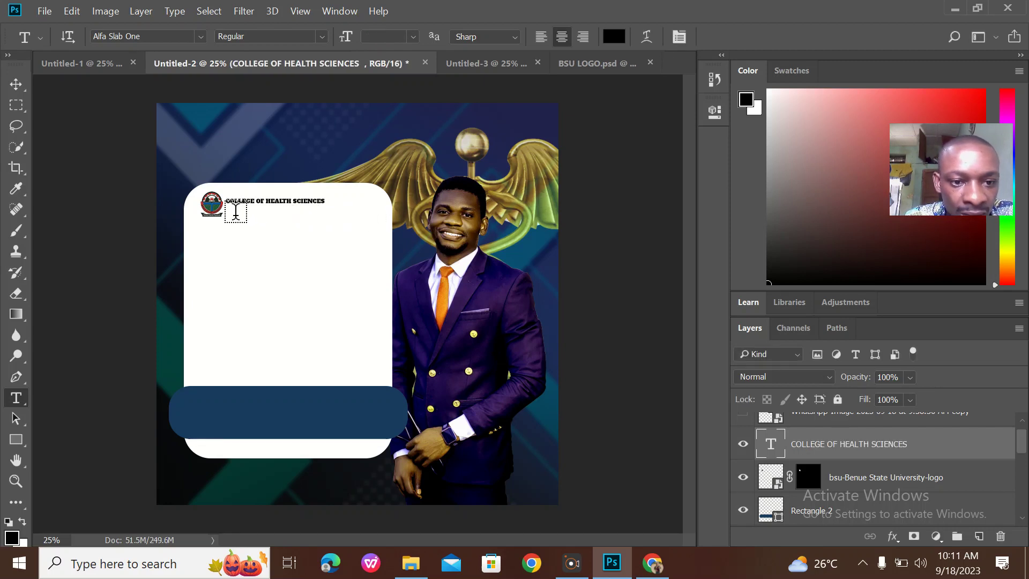
# Add a BENUE STATE UNIVERSITY text line centred beneath the college heading
pyautogui.click(235, 215)
pyautogui.press('Escape')
pyautogui.press('e')
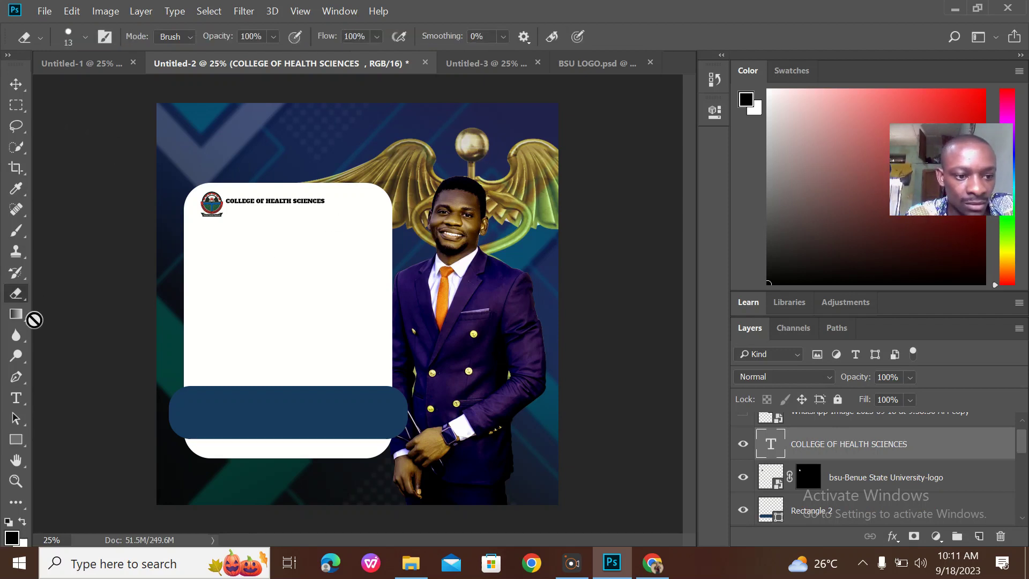
pyautogui.click(16, 398)
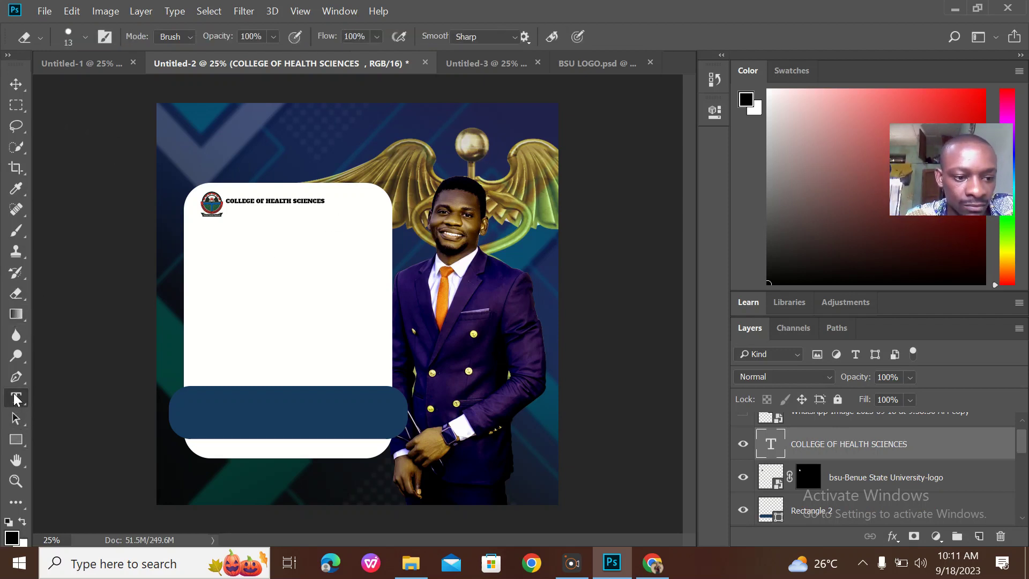
pyautogui.click(238, 221)
pyautogui.write('BENUE STATE UNIVER')
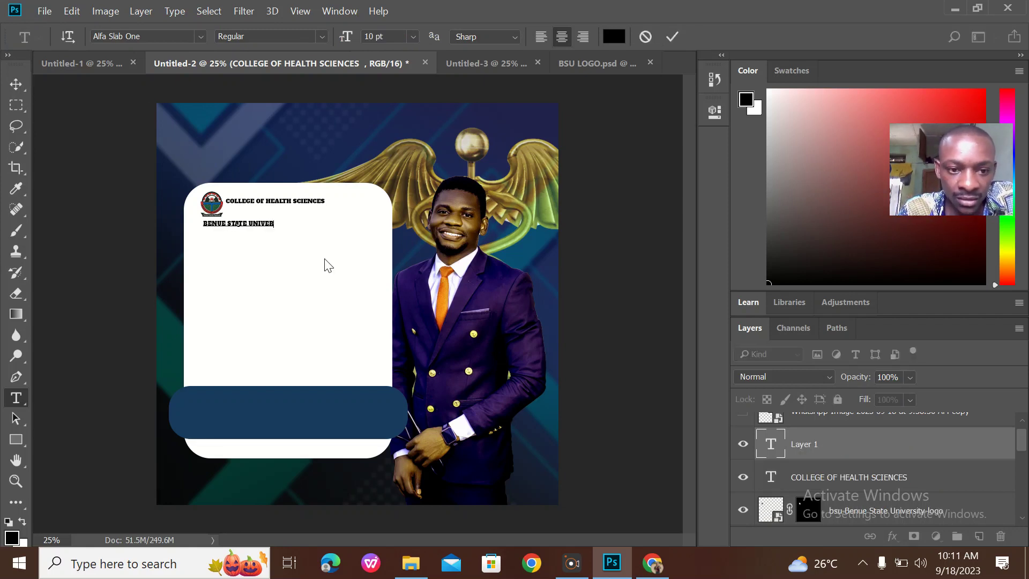
pyautogui.write('SITY')
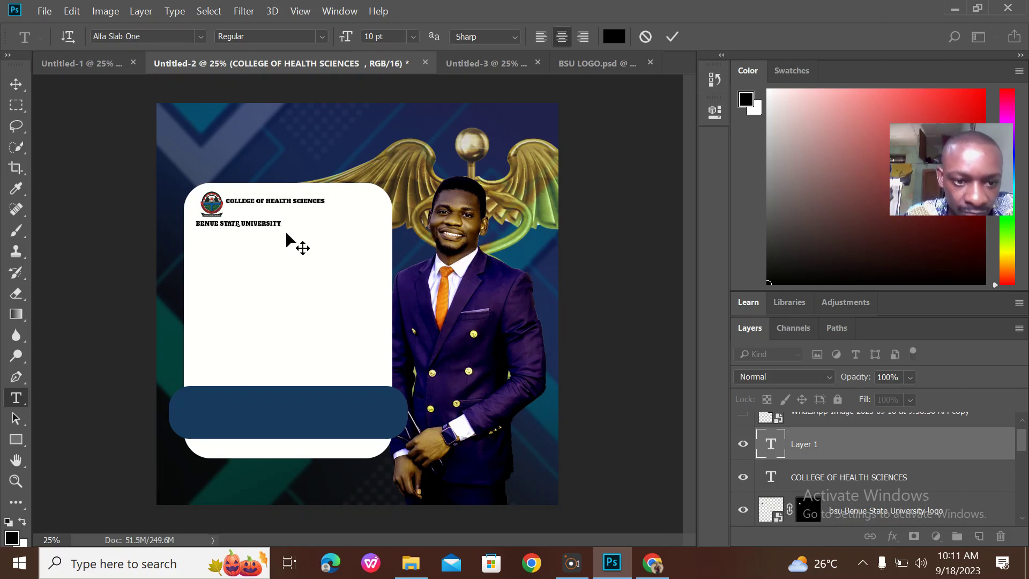
pyautogui.moveTo(287, 232)
pyautogui.mouseDown()
pyautogui.moveTo(332, 225)
pyautogui.moveTo(325, 215)
pyautogui.mouseUp()
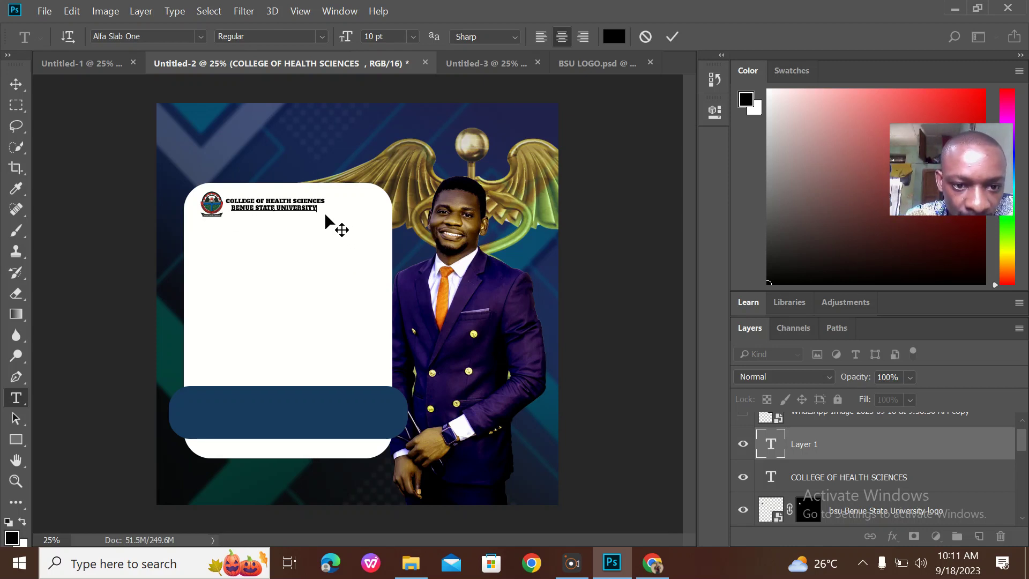
pyautogui.moveTo(312, 220); pyautogui.dragTo(309, 221)
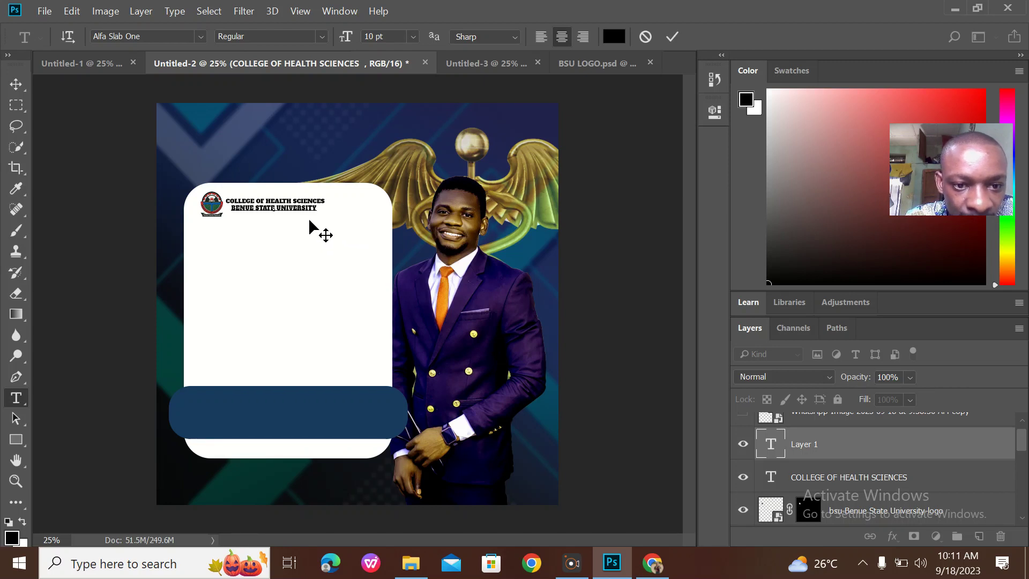
pyautogui.click(673, 36)
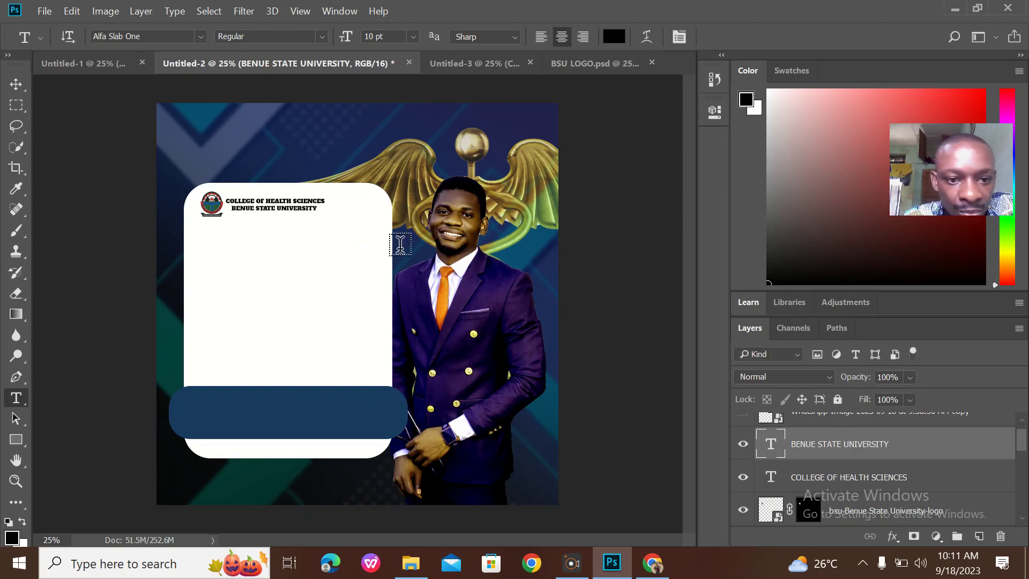
# Add MAKURDI as a line beneath BENUE STATE UNIVERSITY and commit it
pyautogui.click(258, 248)
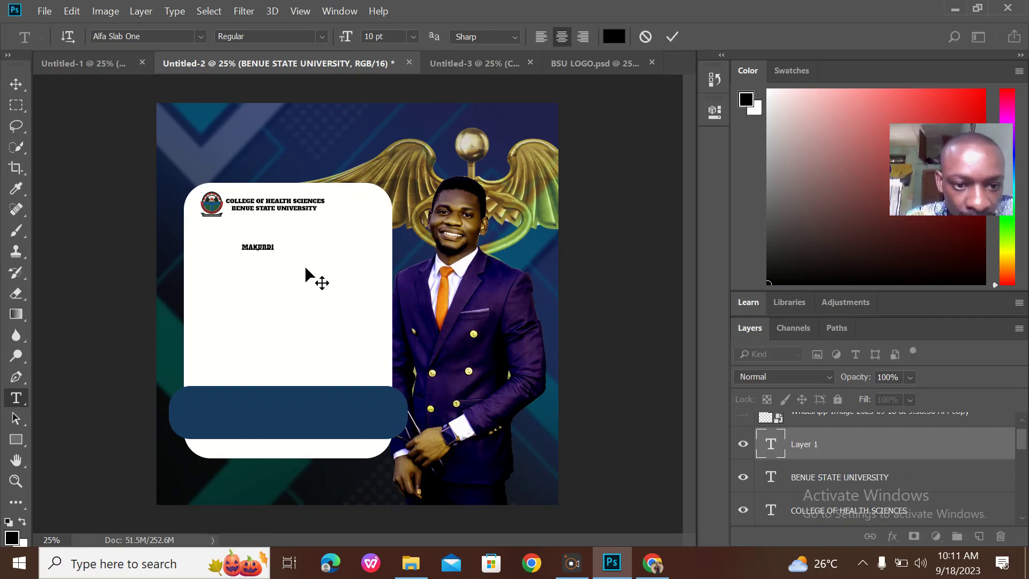
pyautogui.moveTo(294, 261); pyautogui.dragTo(299, 230)
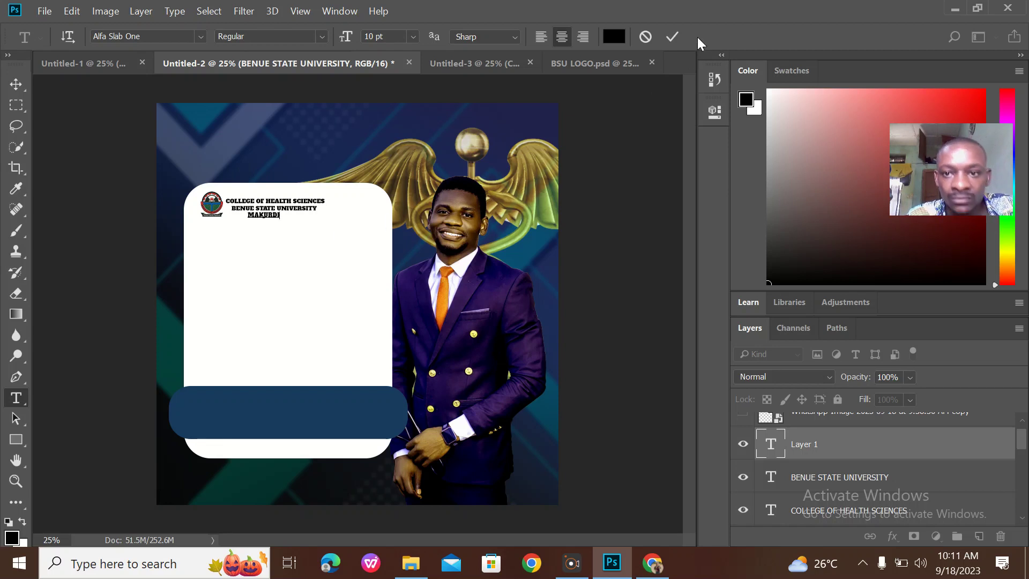
pyautogui.click(672, 36)
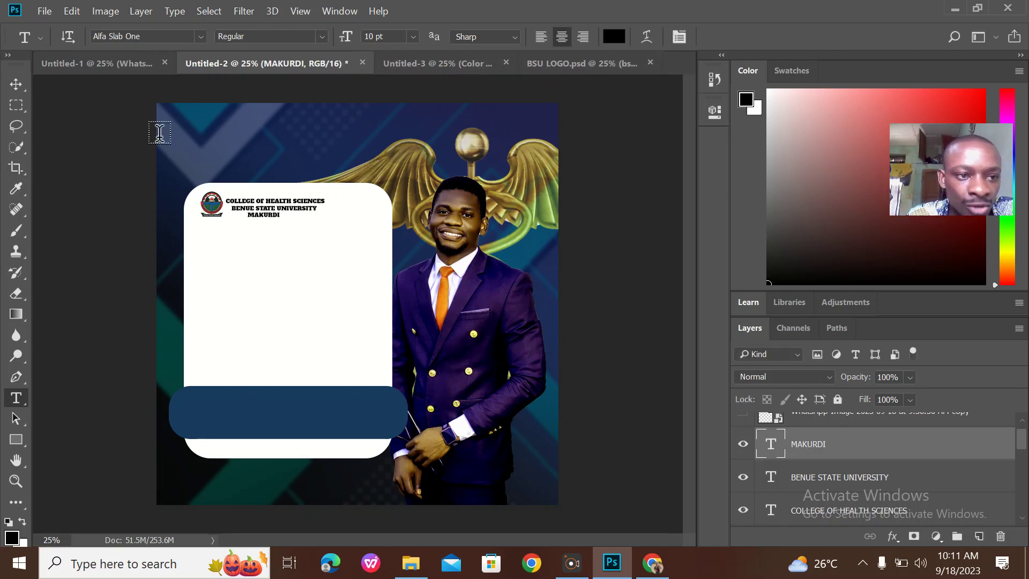
pyautogui.click(15, 84)
pyautogui.click(333, 211)
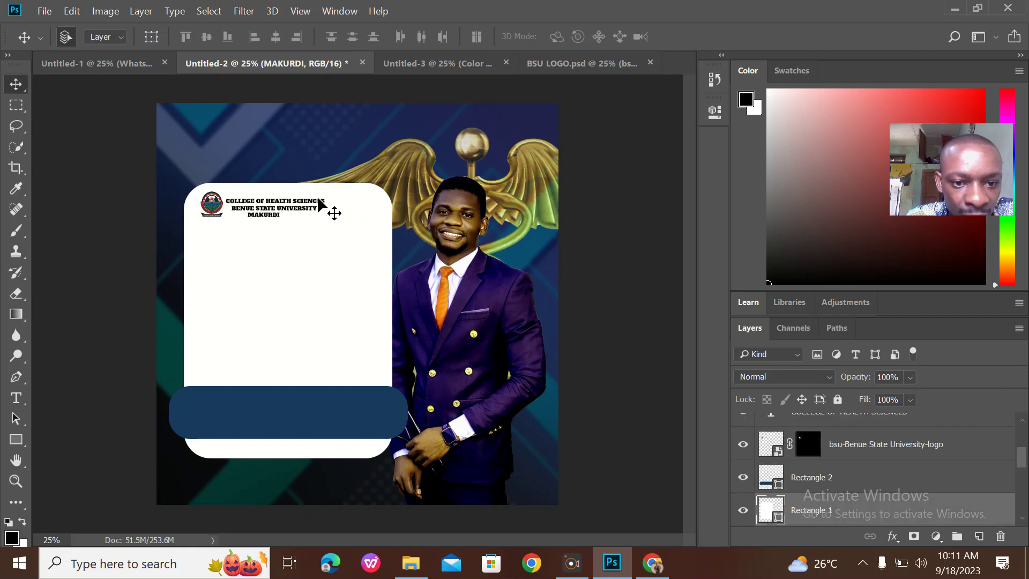
# Nudge the COLLEGE OF HEALTH SCIENCES and BENUE STATE UNIVERSITY lines up, then view the reference flyer
pyautogui.moveTo(318, 199)
pyautogui.mouseDown()
pyautogui.moveTo(311, 182)
pyautogui.moveTo(321, 198)
pyautogui.mouseUp()
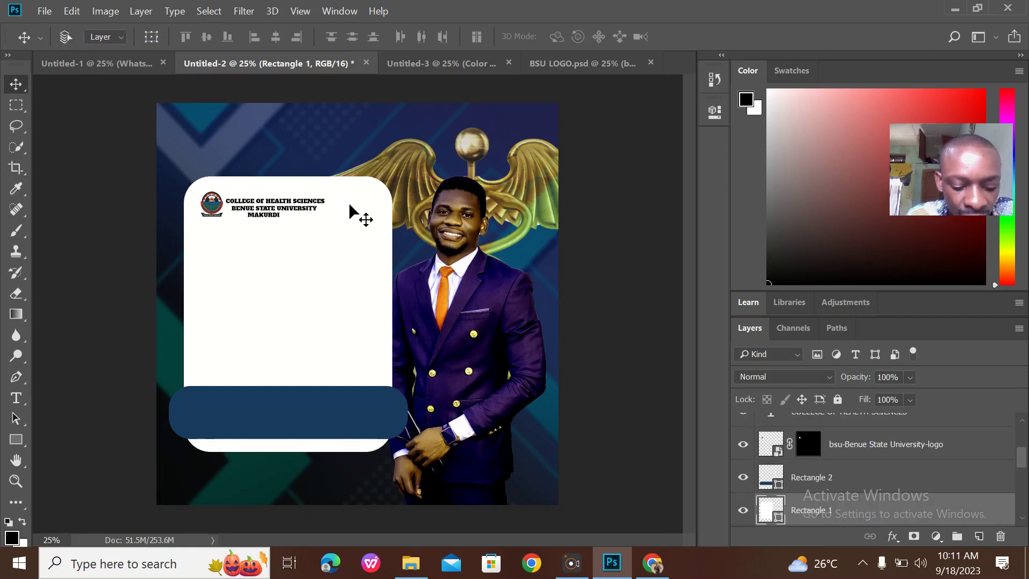
pyautogui.click(319, 200)
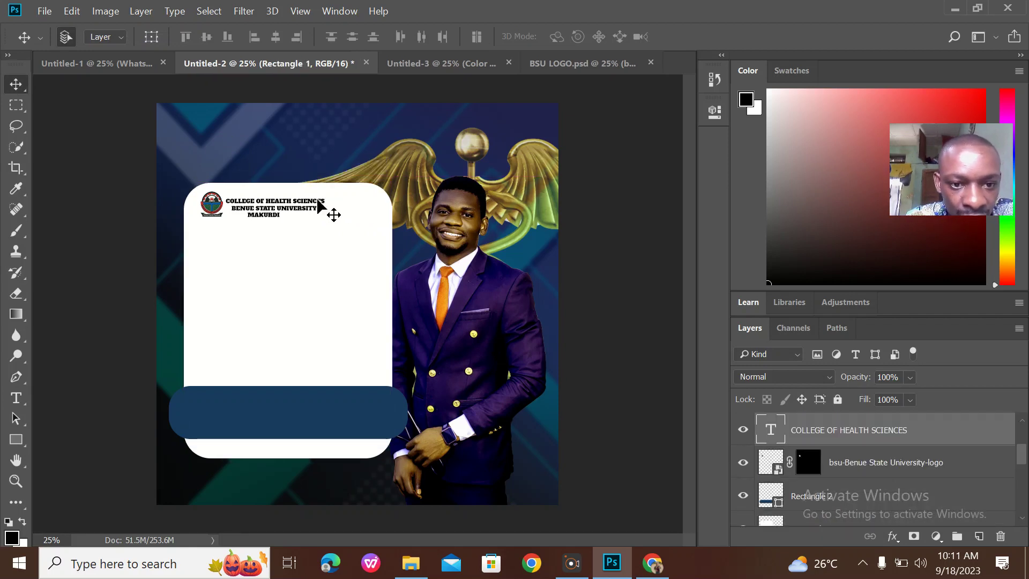
pyautogui.moveTo(319, 202); pyautogui.dragTo(319, 198)
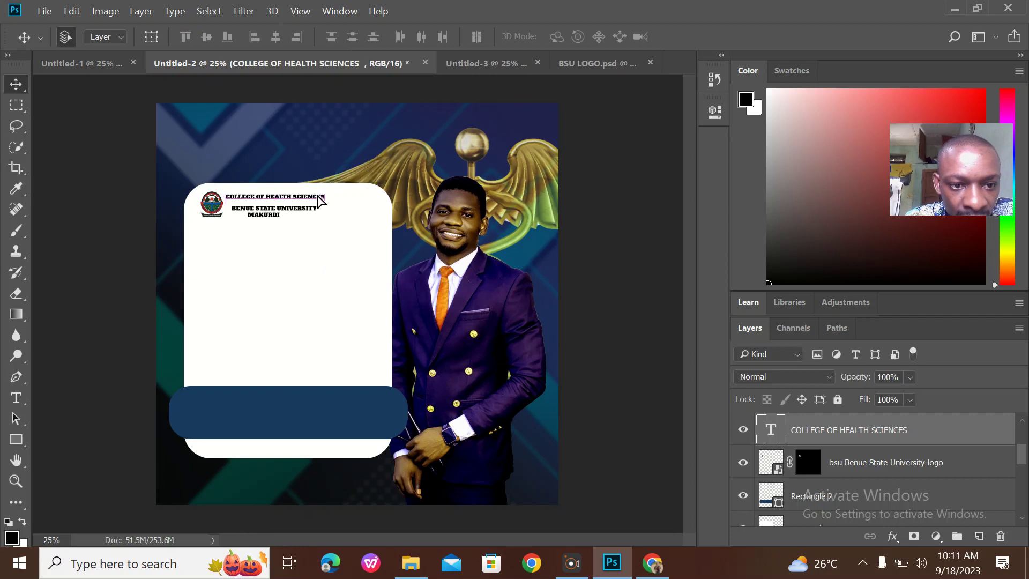
pyautogui.click(309, 213)
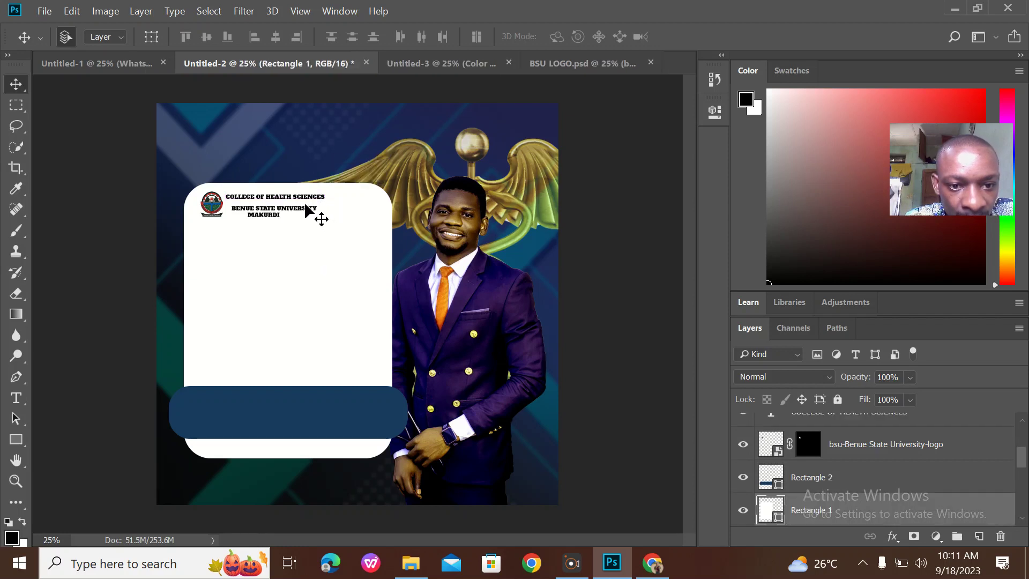
pyautogui.moveTo(310, 209); pyautogui.dragTo(285, 212)
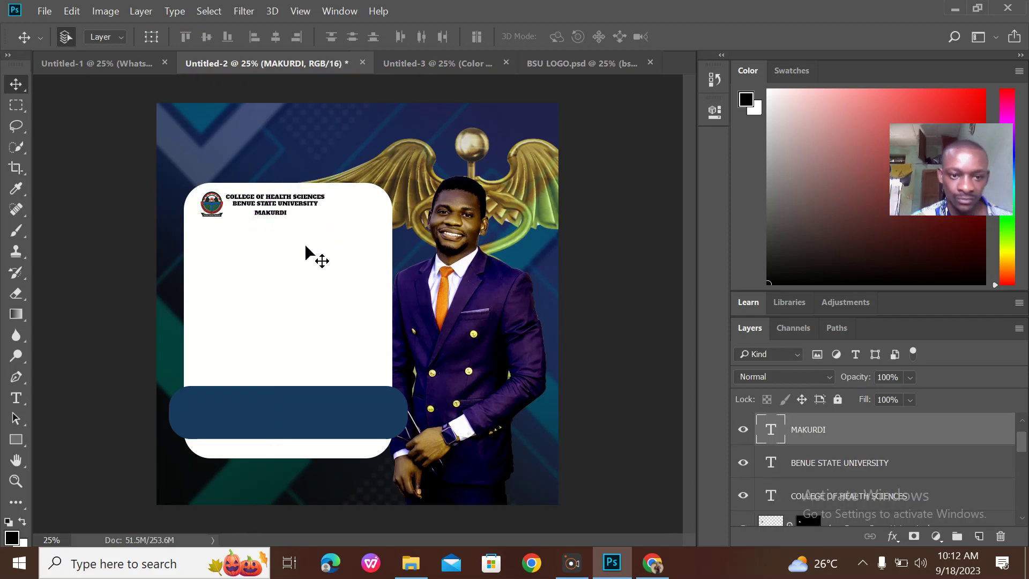
pyautogui.click(112, 57)
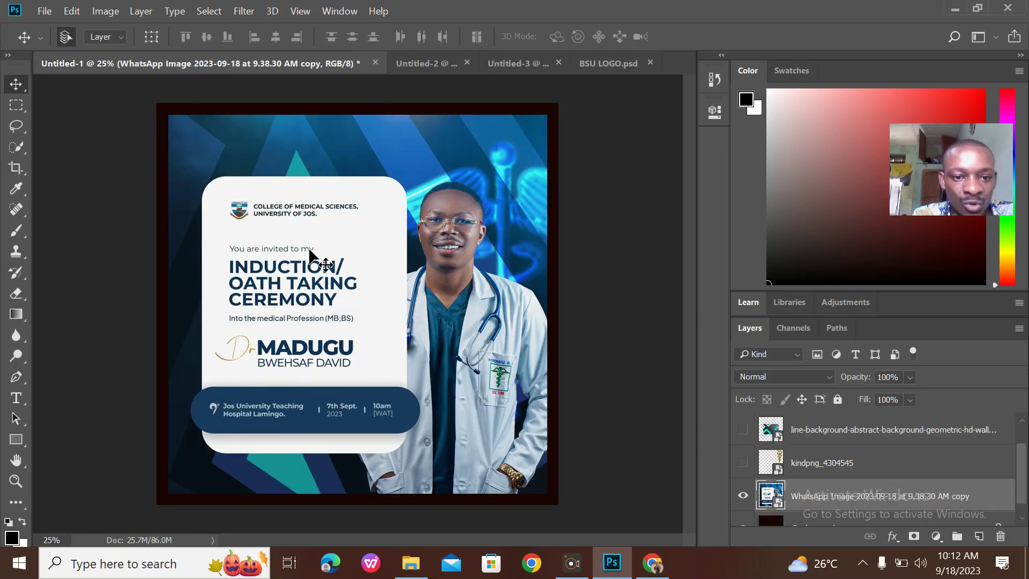
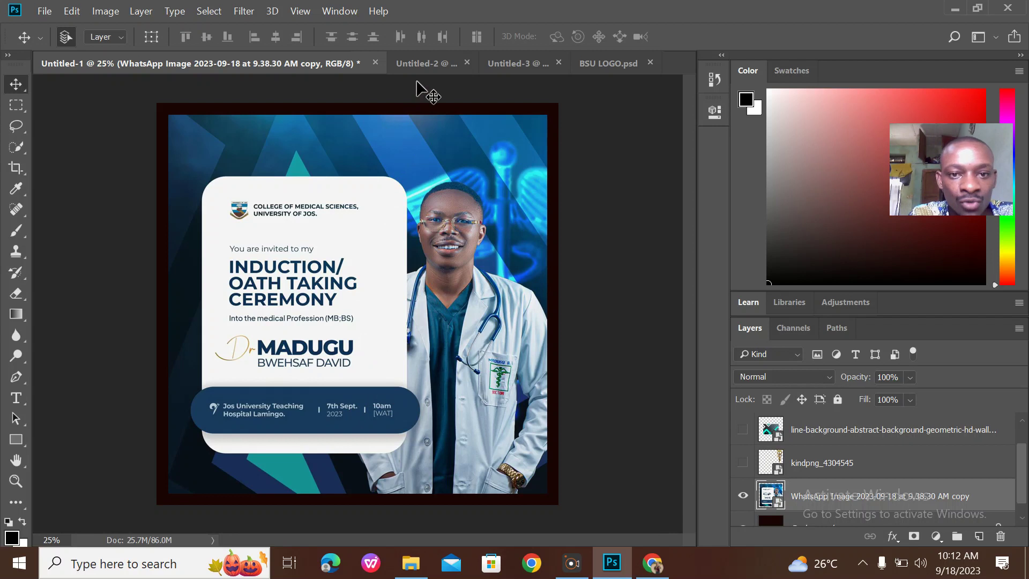
# Bring the Untitled-2 Benue State University flyer to the front
pyautogui.click(425, 67)
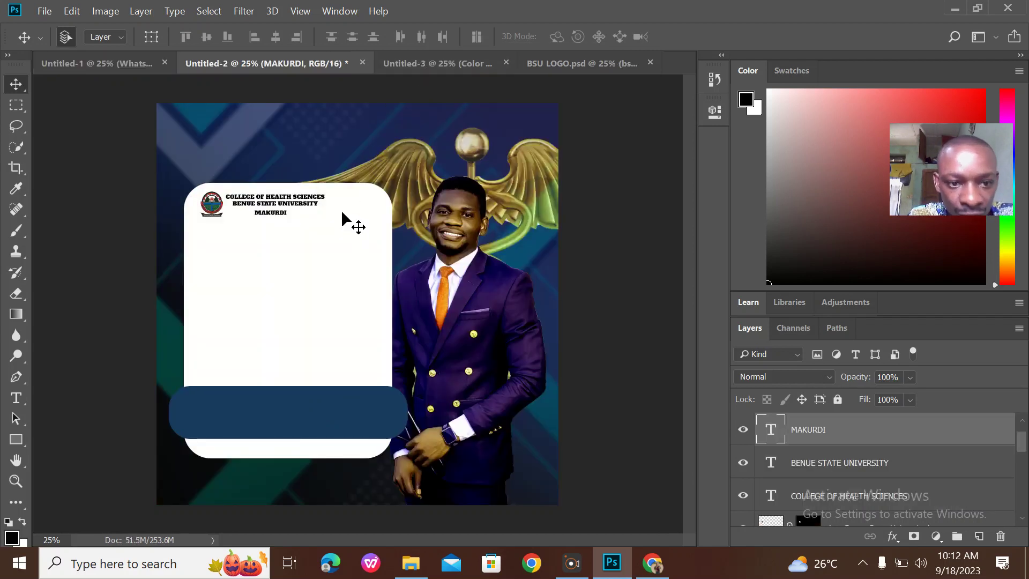
# Add a 'YOU ARE INVITED' line below the heading in Bahnschrift 24 pt
pyautogui.click(16, 398)
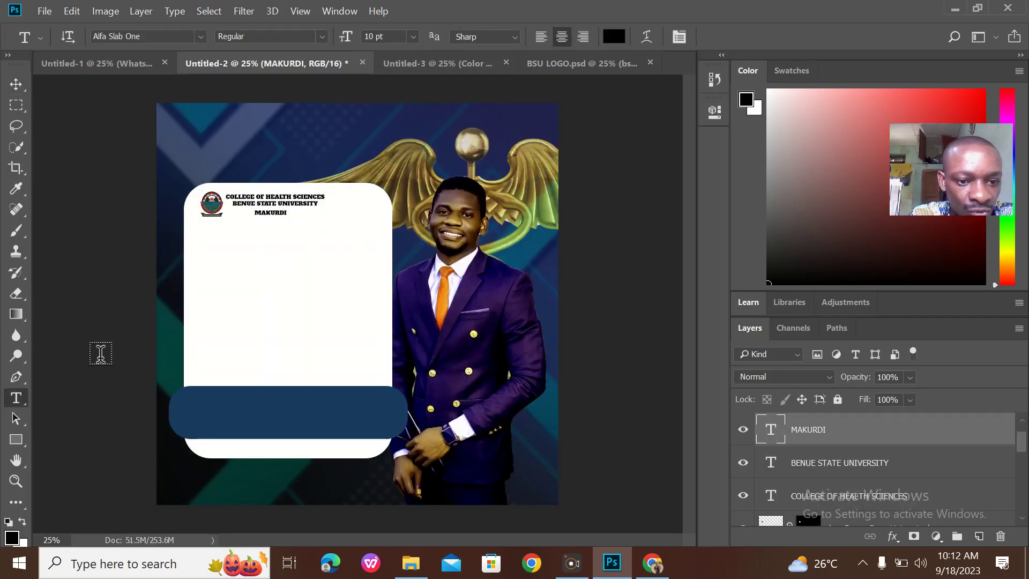
pyautogui.click(220, 263)
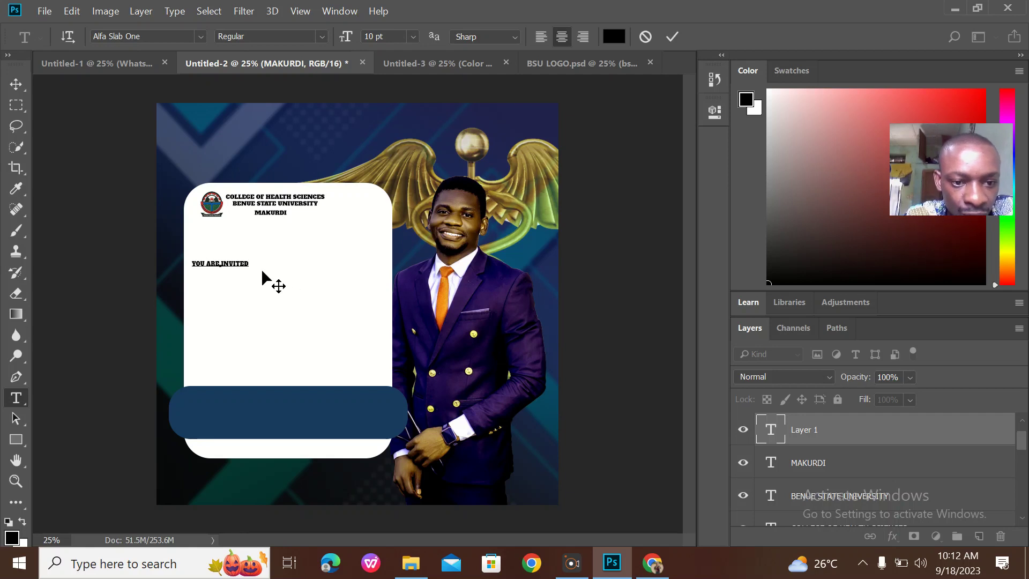
pyautogui.moveTo(248, 261); pyautogui.dragTo(124, 223)
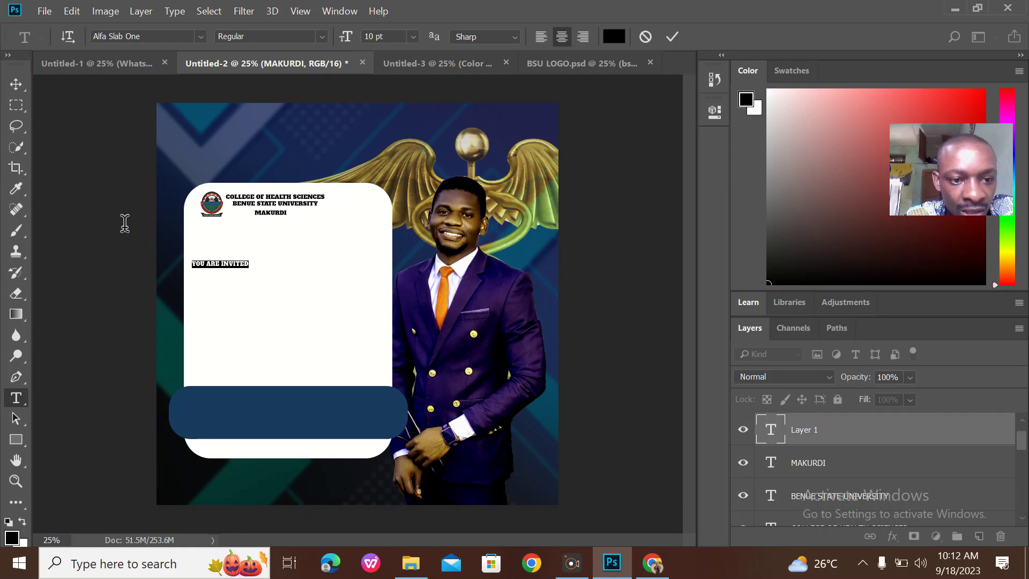
pyautogui.click(200, 36)
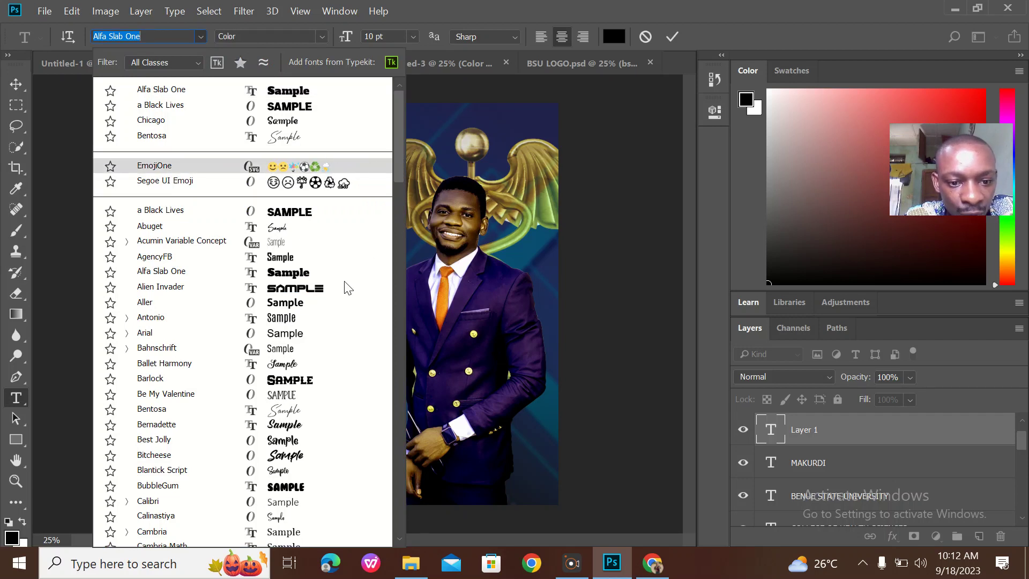
pyautogui.click(282, 348)
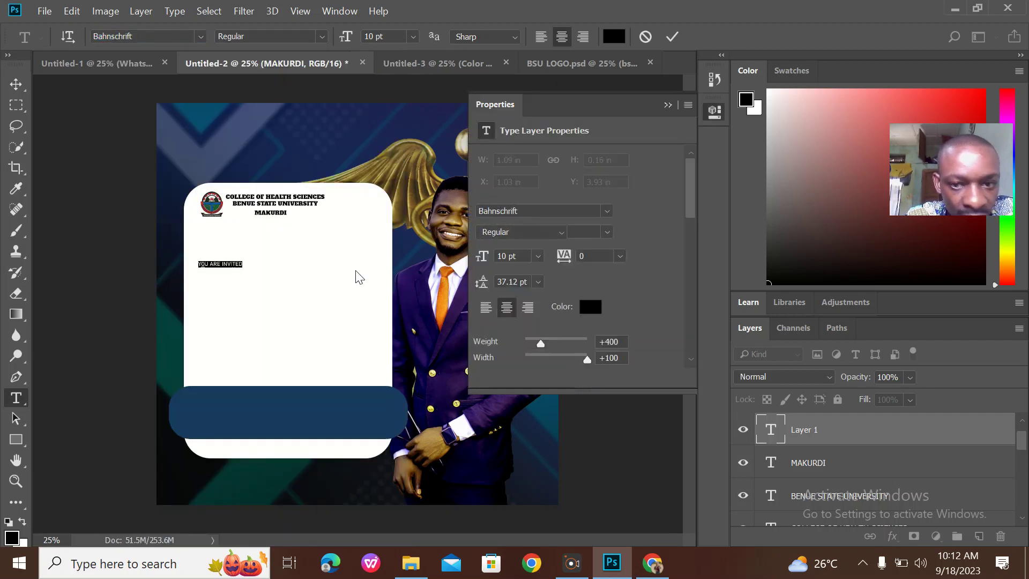
pyautogui.click(412, 37)
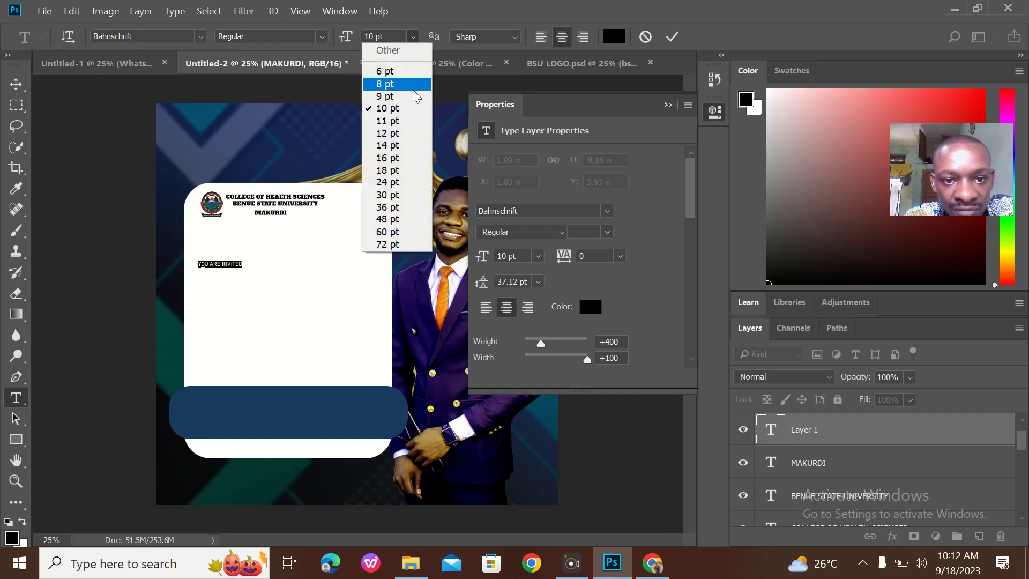
pyautogui.click(403, 183)
pyautogui.click(316, 284)
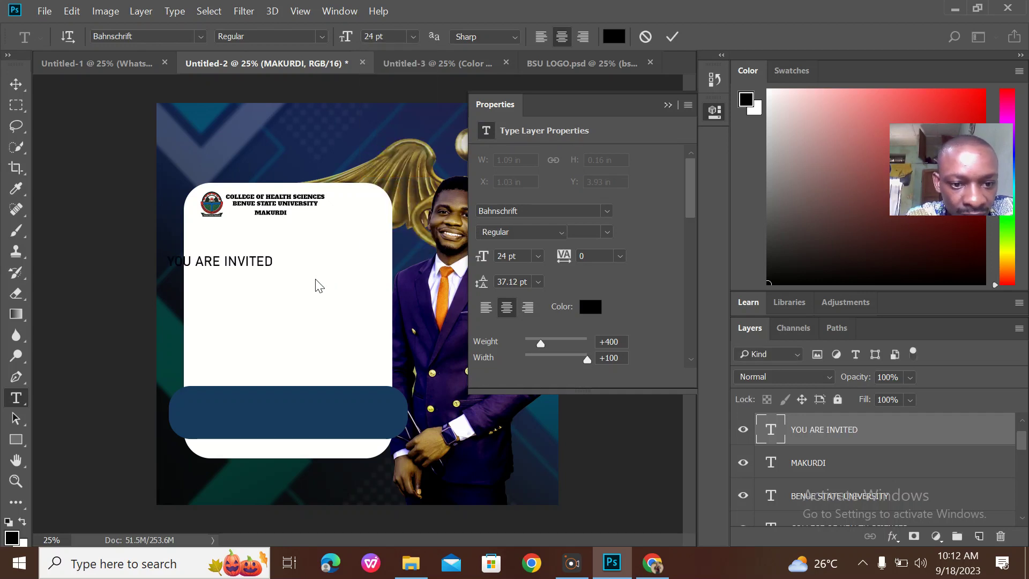
# Shift the line right and colour it navy #193b5e, sampled from the bottom bar, then commit
pyautogui.click(248, 263)
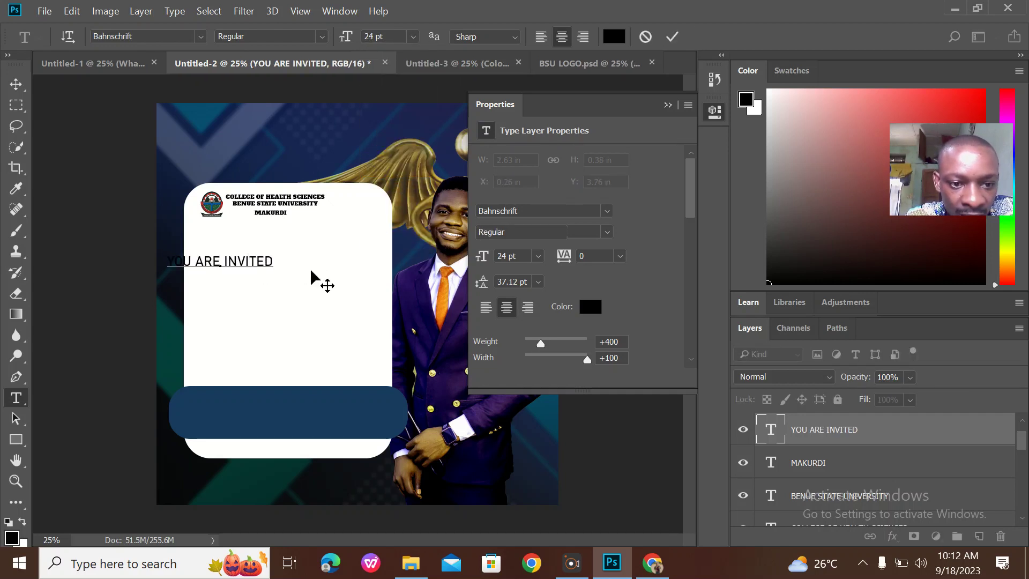
pyautogui.moveTo(314, 274); pyautogui.dragTo(348, 270)
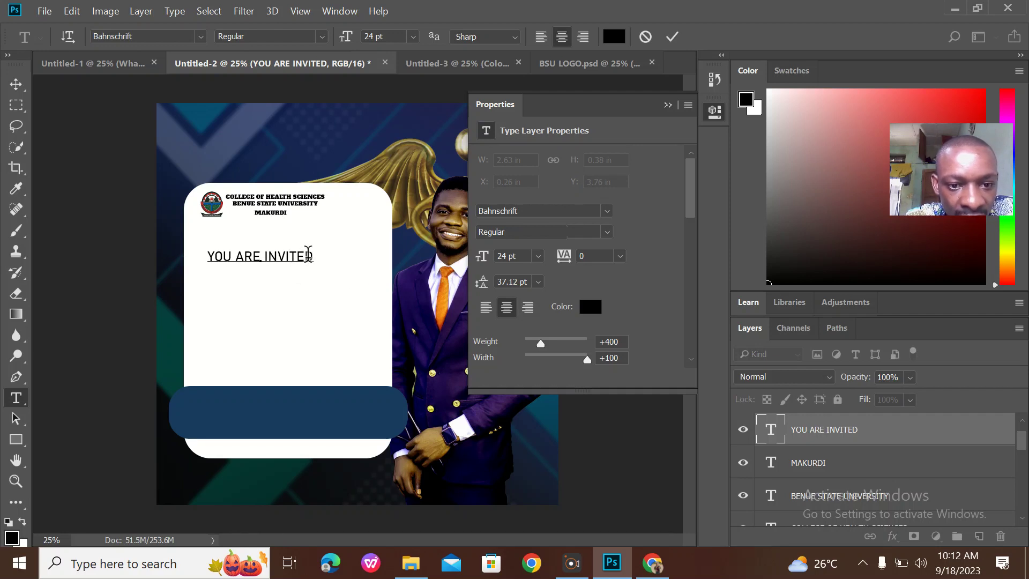
pyautogui.moveTo(312, 254); pyautogui.dragTo(206, 257)
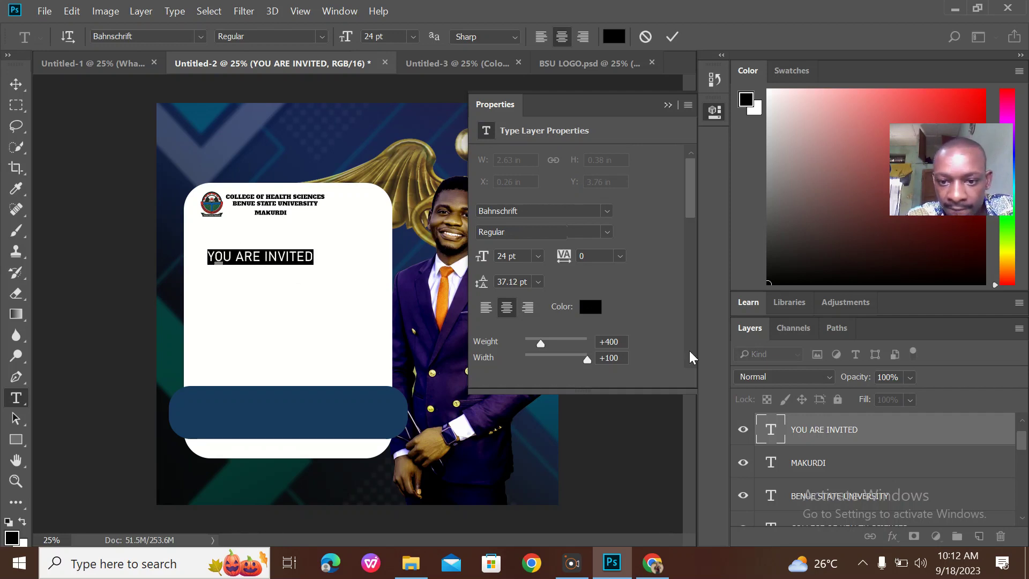
pyautogui.click(592, 309)
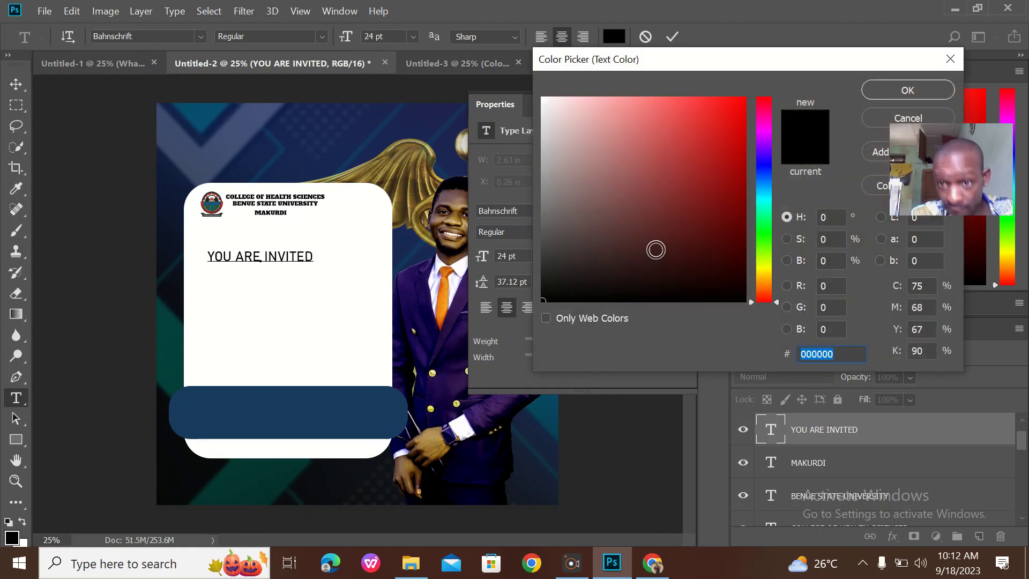
pyautogui.click(764, 171)
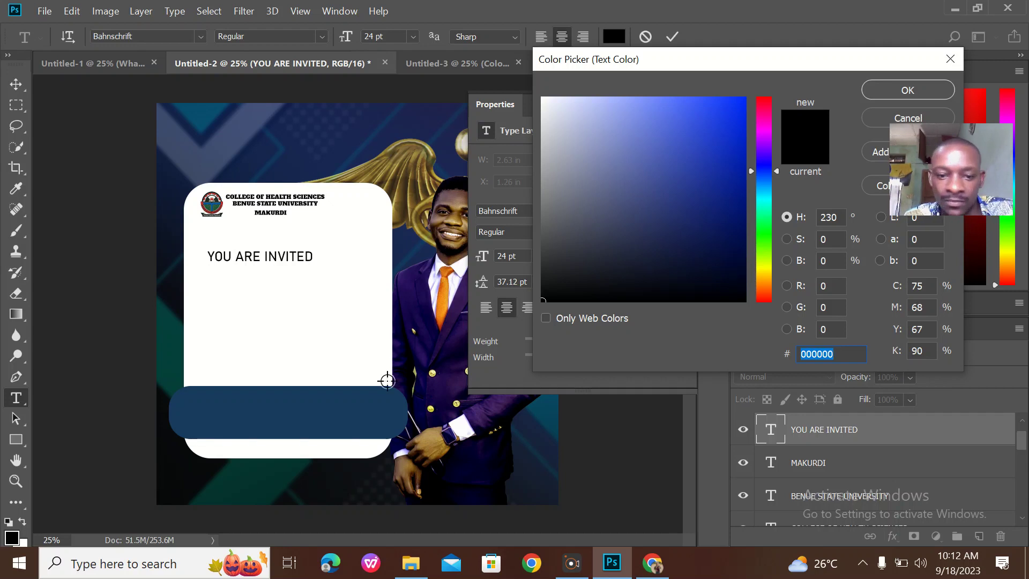
pyautogui.click(333, 419)
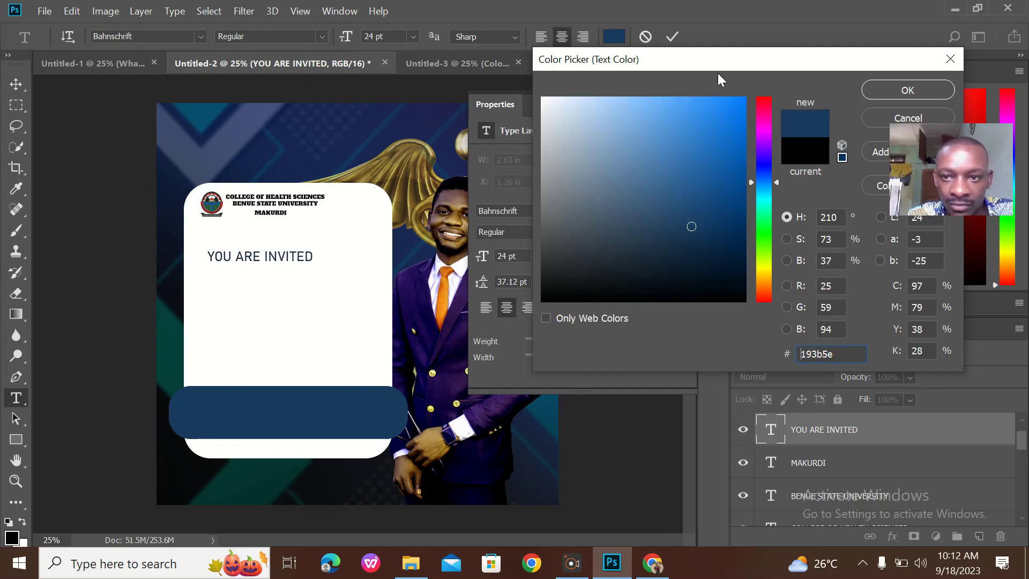
pyautogui.click(906, 90)
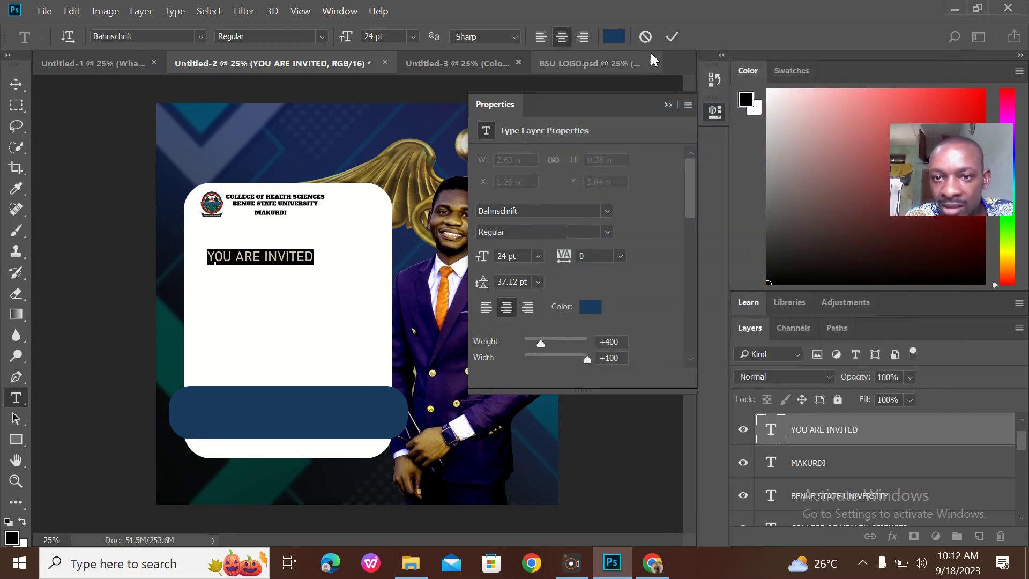
pyautogui.click(670, 39)
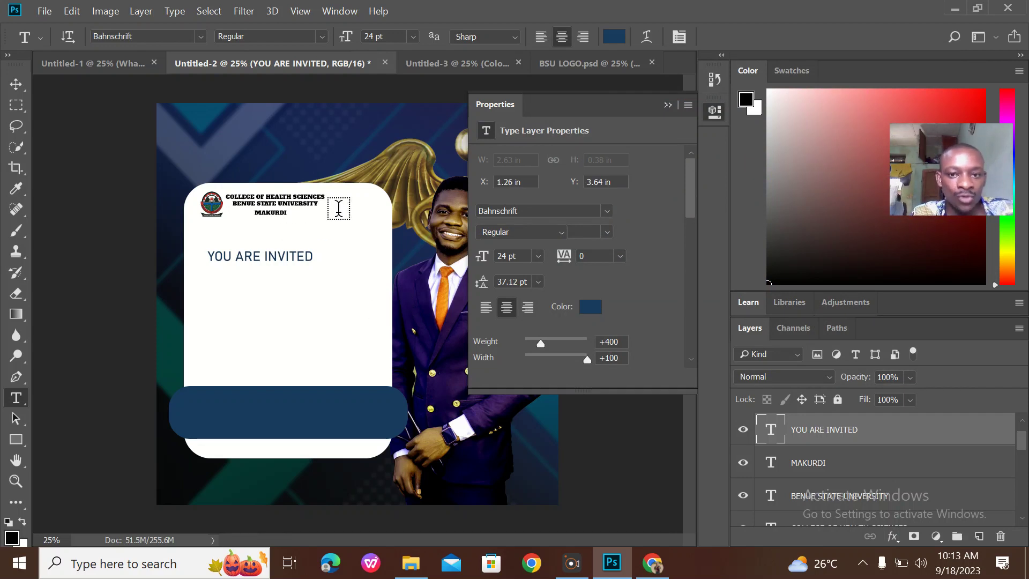
pyautogui.click(667, 105)
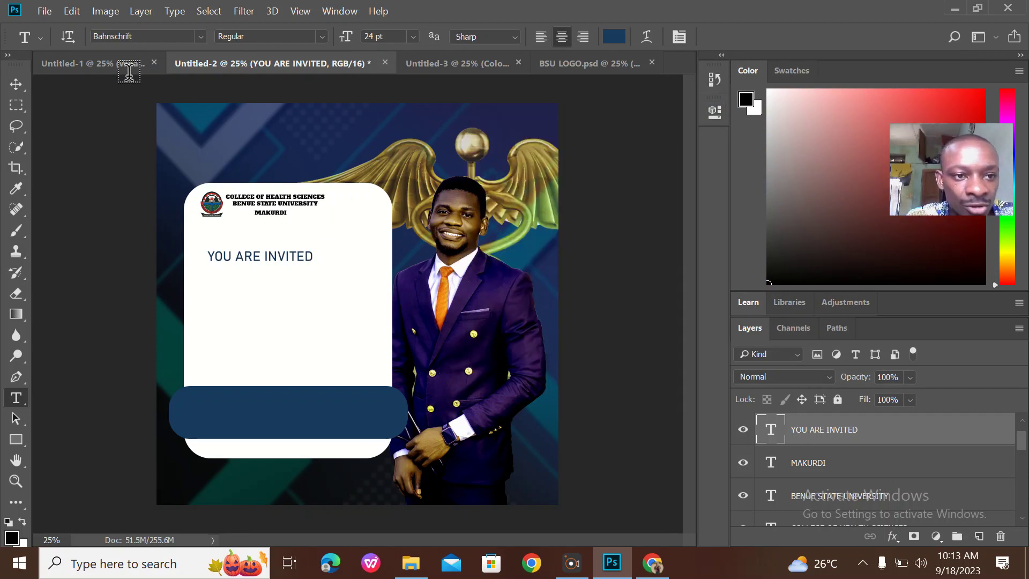
# After checking the reference, start the title line 'INDUCTION /' below YOU ARE INVITED
pyautogui.click(129, 71)
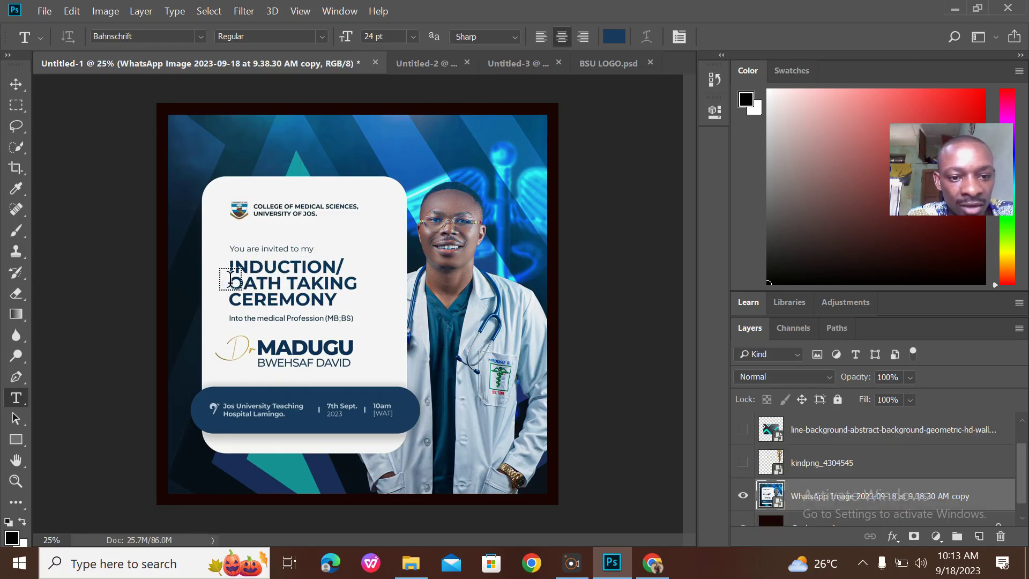
pyautogui.click(431, 63)
pyautogui.click(216, 288)
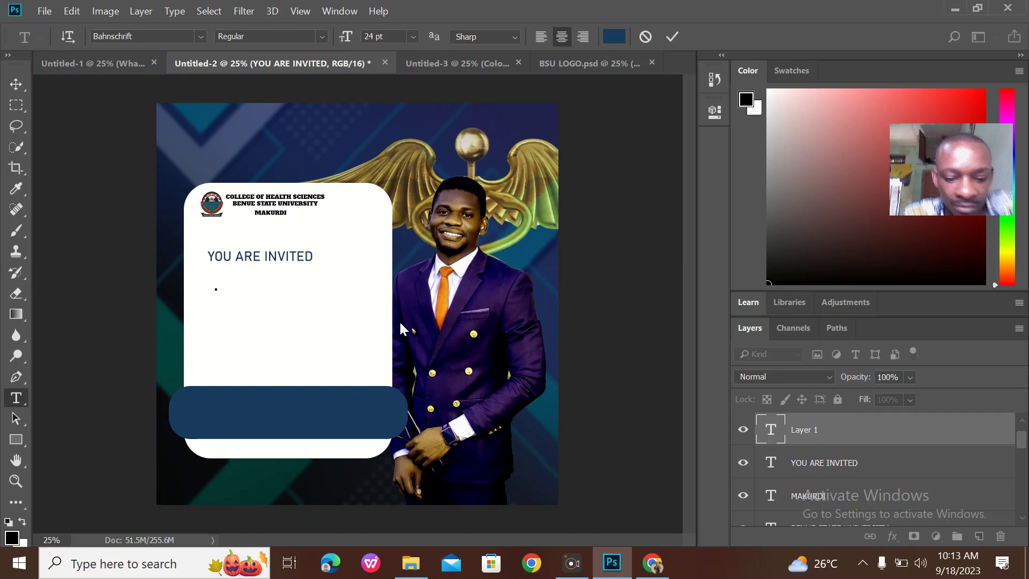
pyautogui.write('INDU')
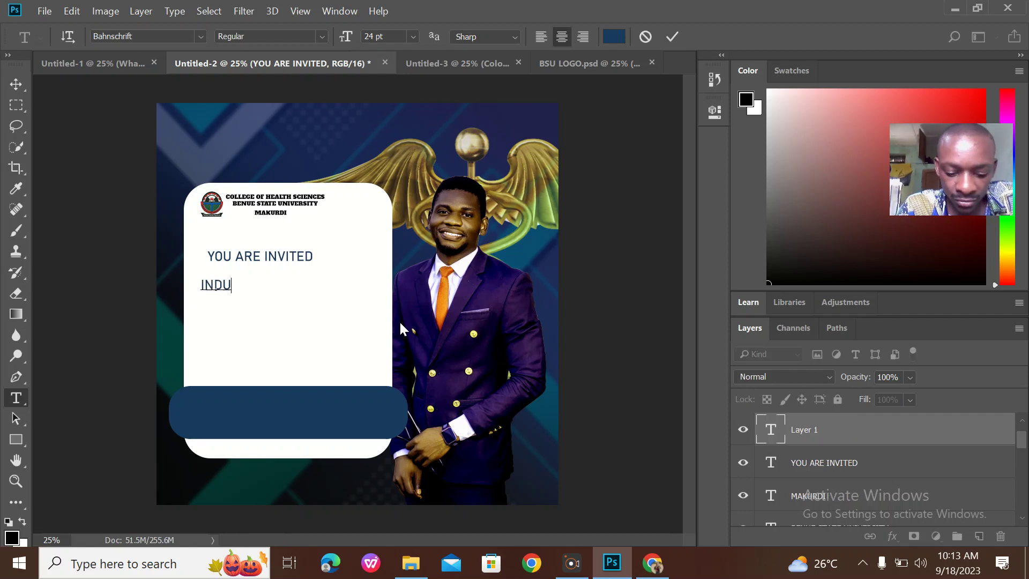
pyautogui.write('CTION')
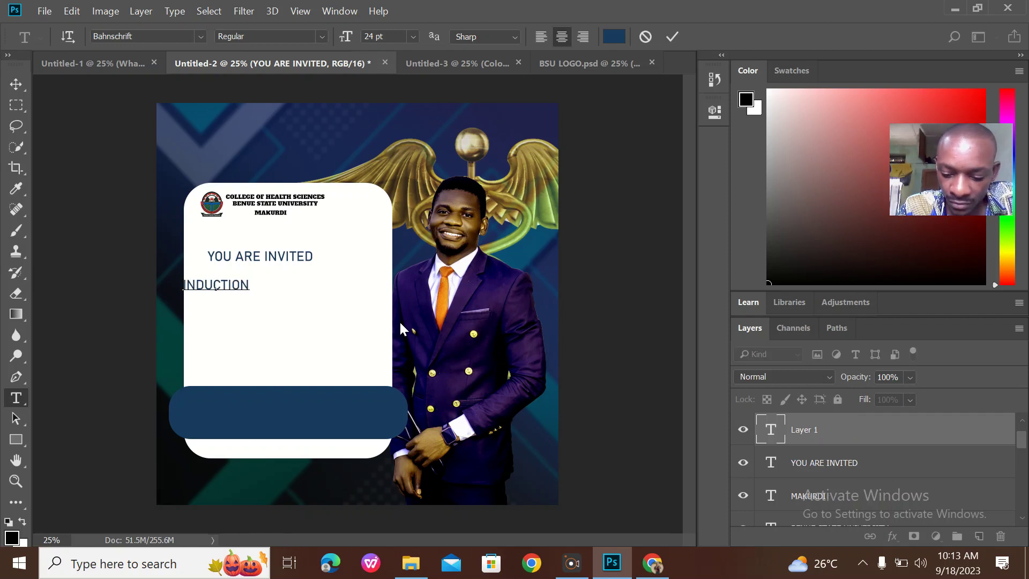
pyautogui.write(' /')
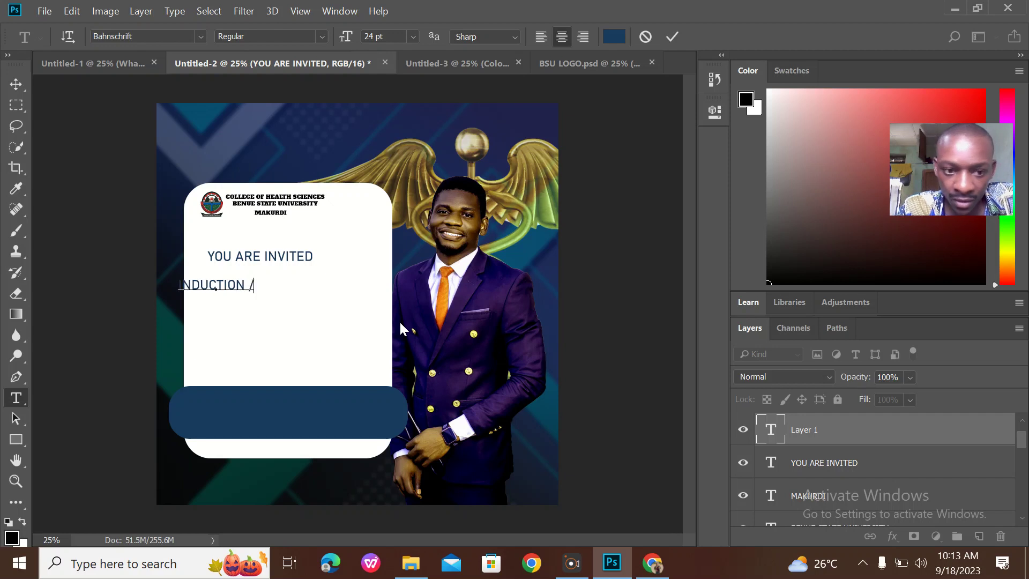
# Extend the title to 'INDUCTION / OATH TAKING' and set it in the a Black Lives font
pyautogui.click(136, 65)
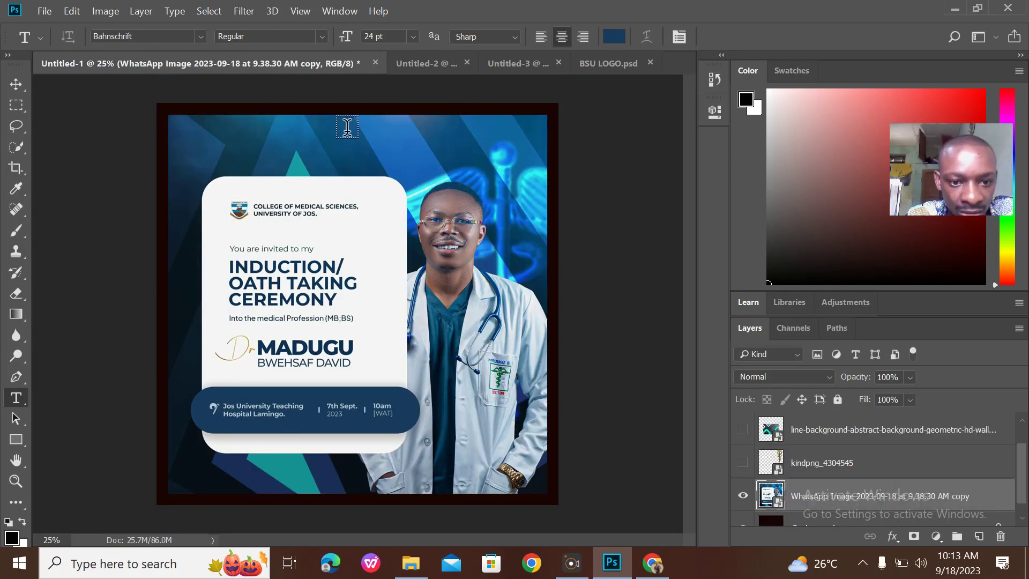
pyautogui.click(455, 56)
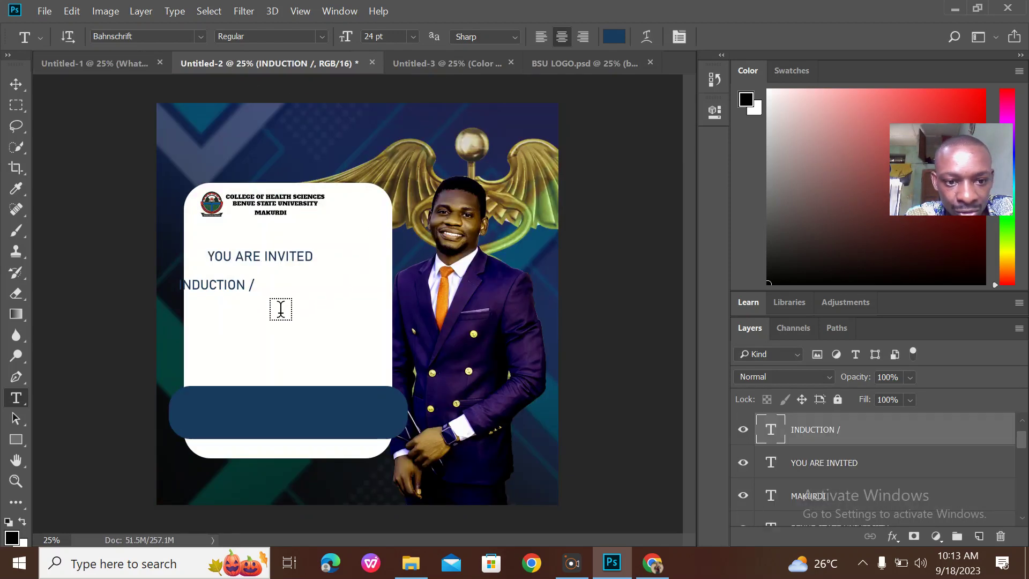
pyautogui.click(252, 285)
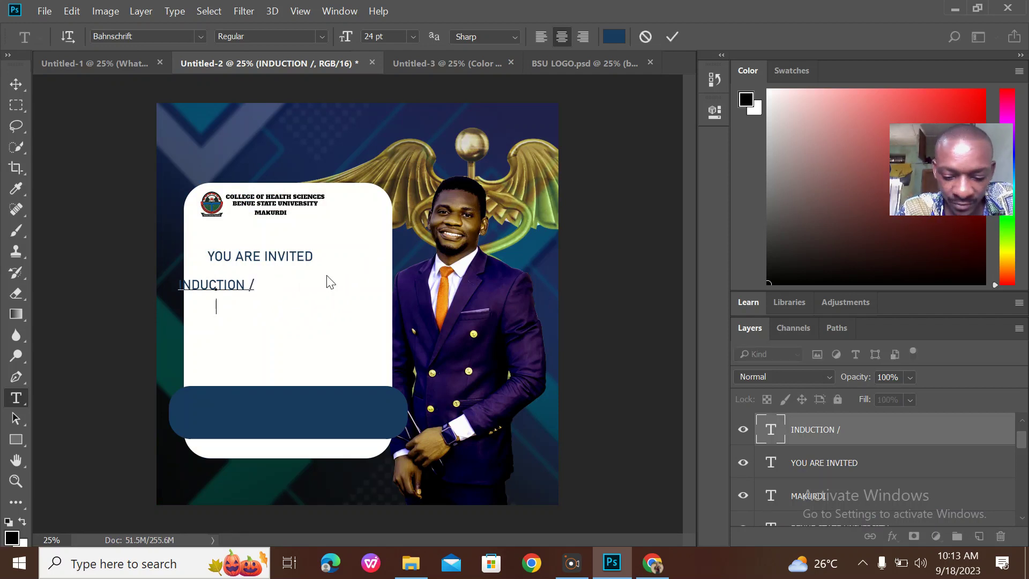
pyautogui.write('T')
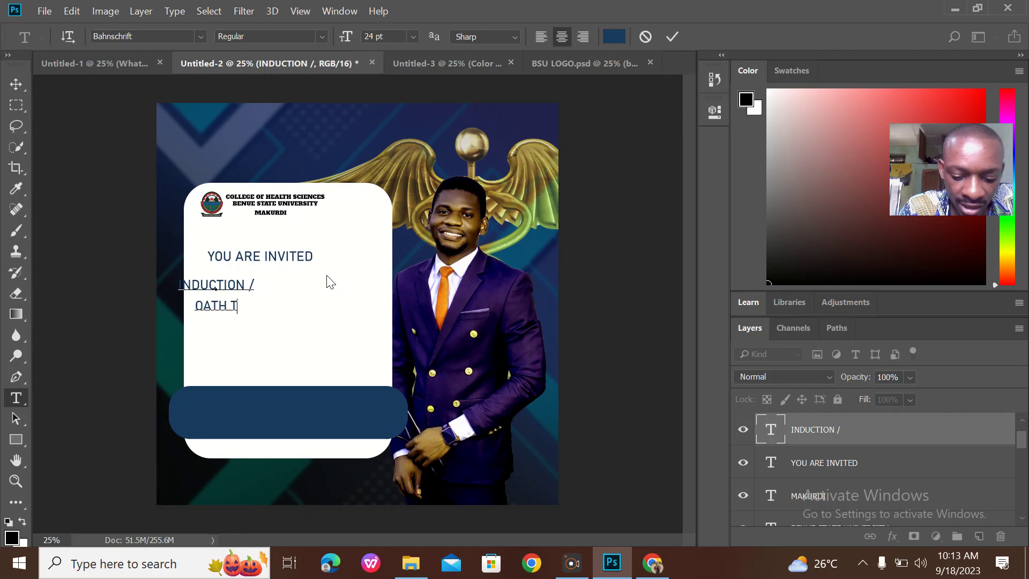
pyautogui.write('AKING')
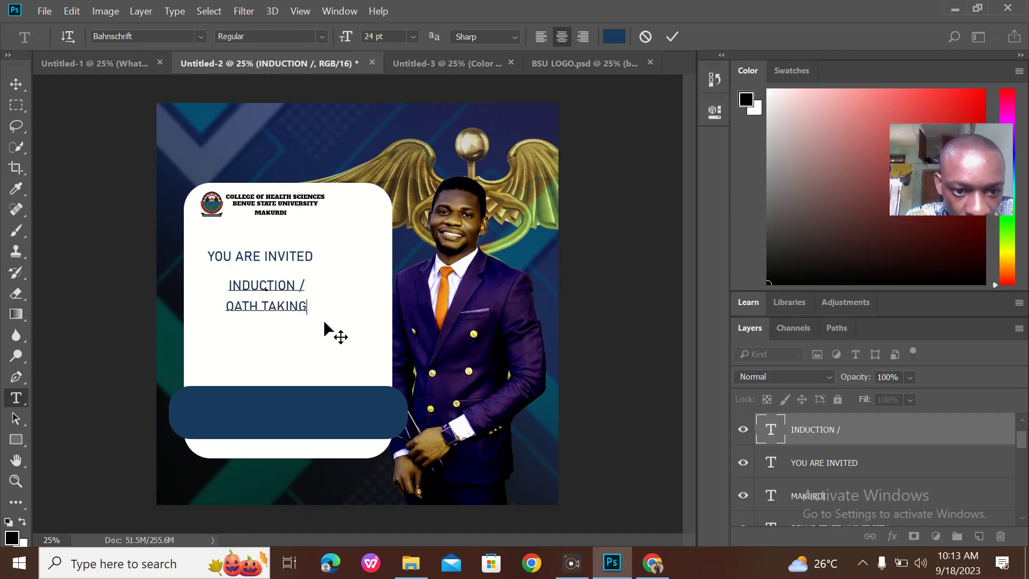
pyautogui.moveTo(324, 322); pyautogui.dragTo(325, 318)
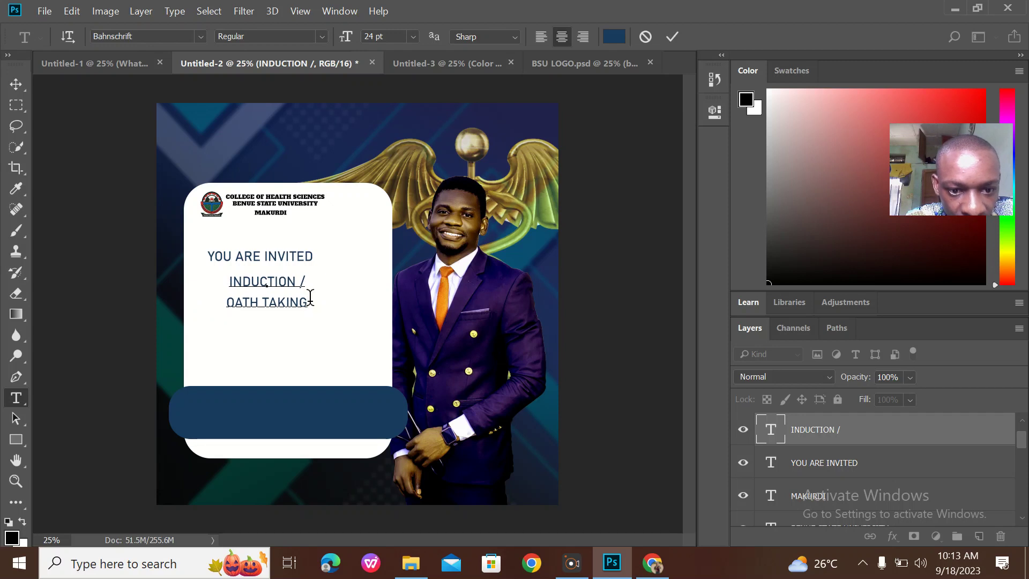
pyautogui.moveTo(308, 303); pyautogui.dragTo(193, 267)
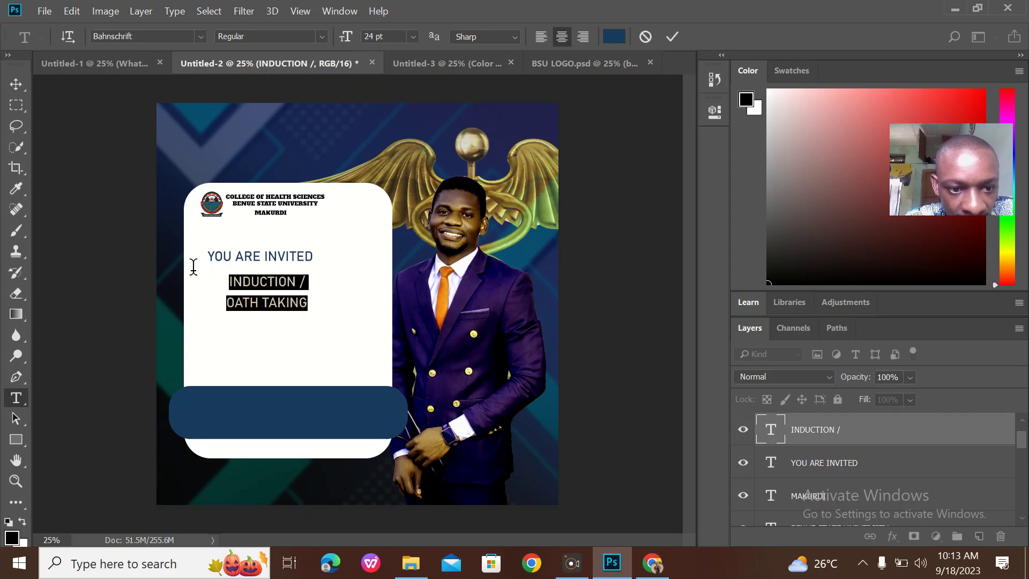
pyautogui.click(200, 36)
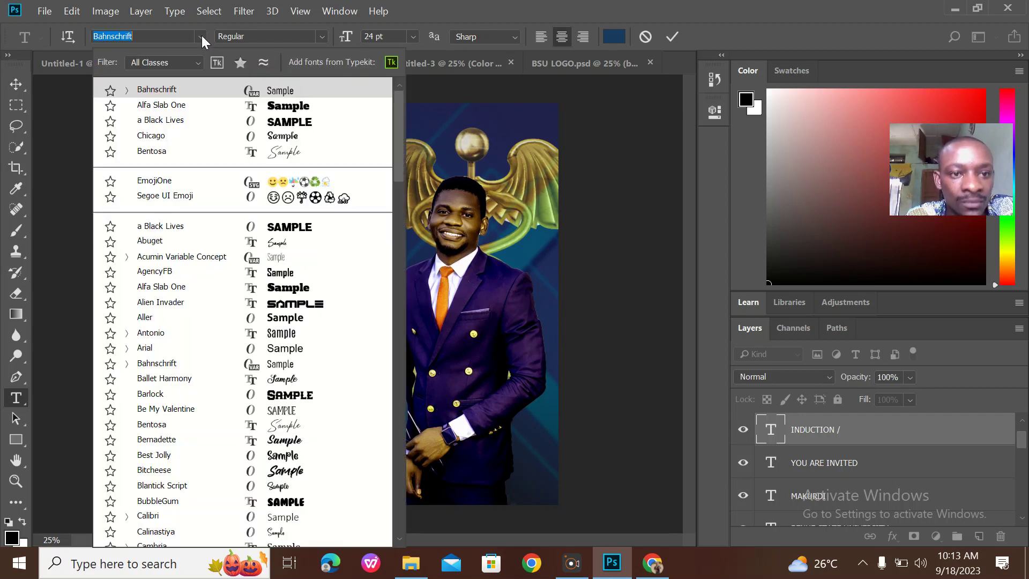
pyautogui.click(317, 228)
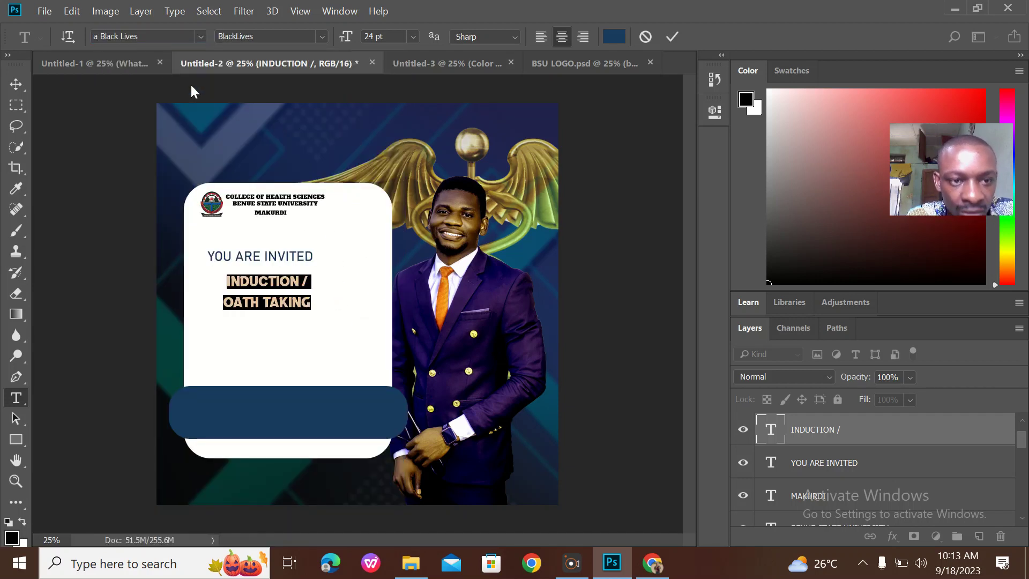
# Add 'CEREMONY' as the title's own third line and commit the text
pyautogui.click(140, 64)
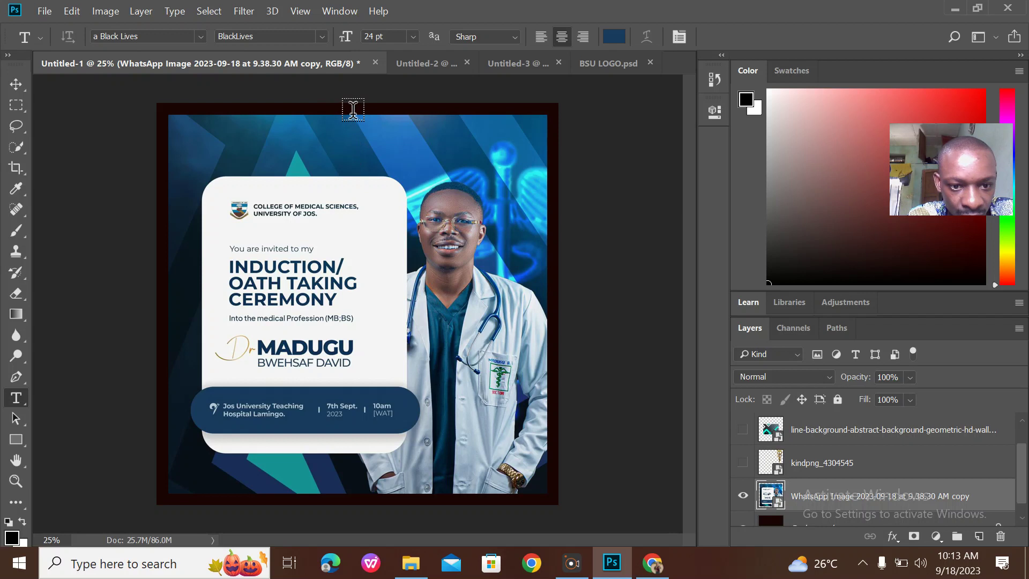
pyautogui.click(418, 64)
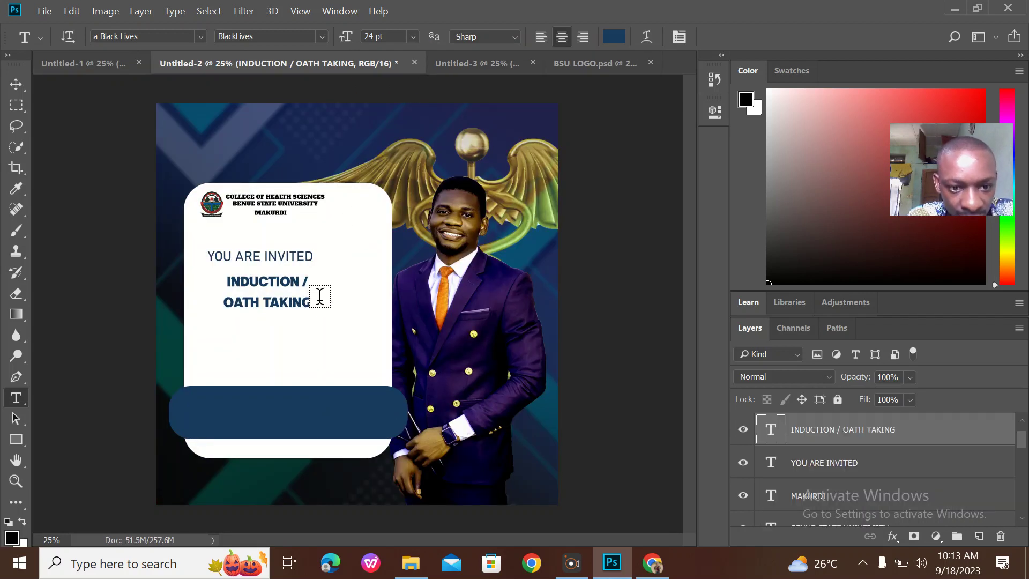
pyautogui.click(310, 303)
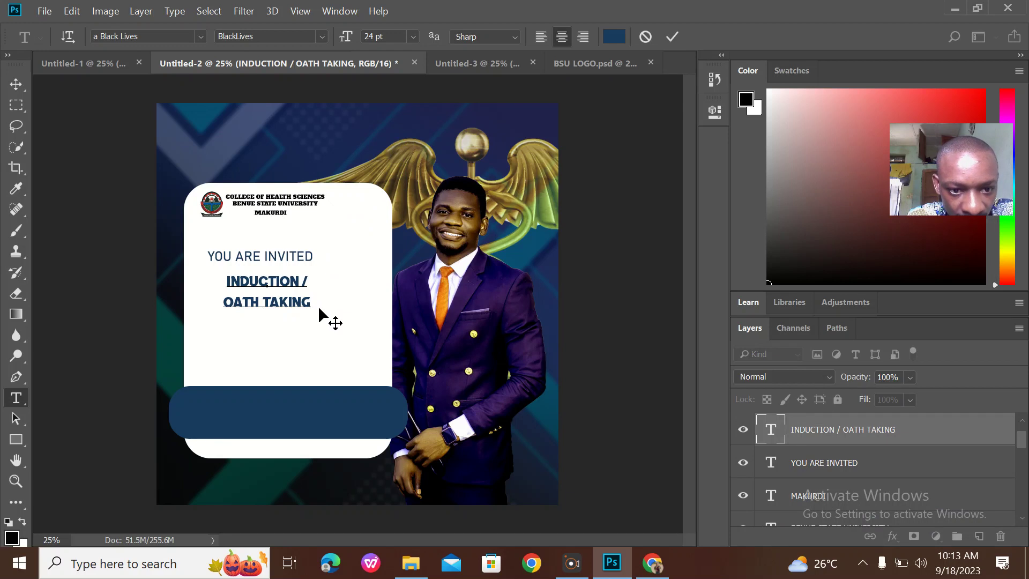
pyautogui.moveTo(301, 256); pyautogui.dragTo(321, 256)
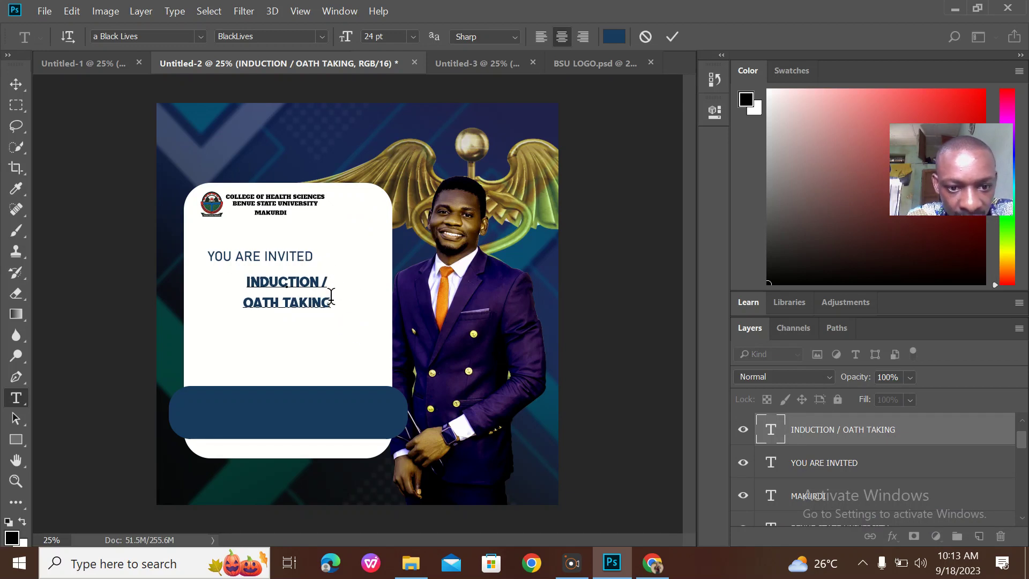
pyautogui.write('CEREMONY')
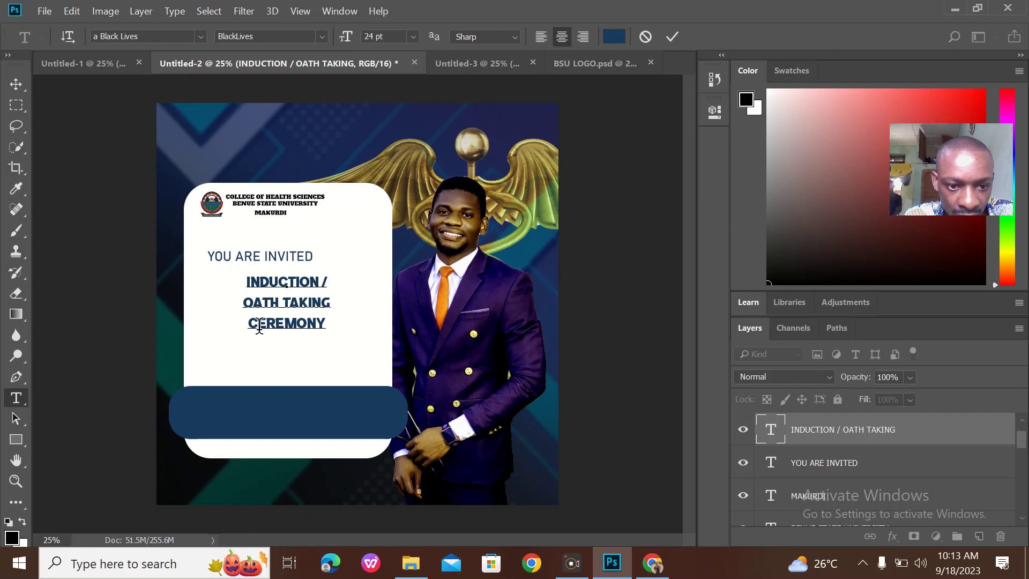
pyautogui.click(252, 323)
pyautogui.press('BackSpace')
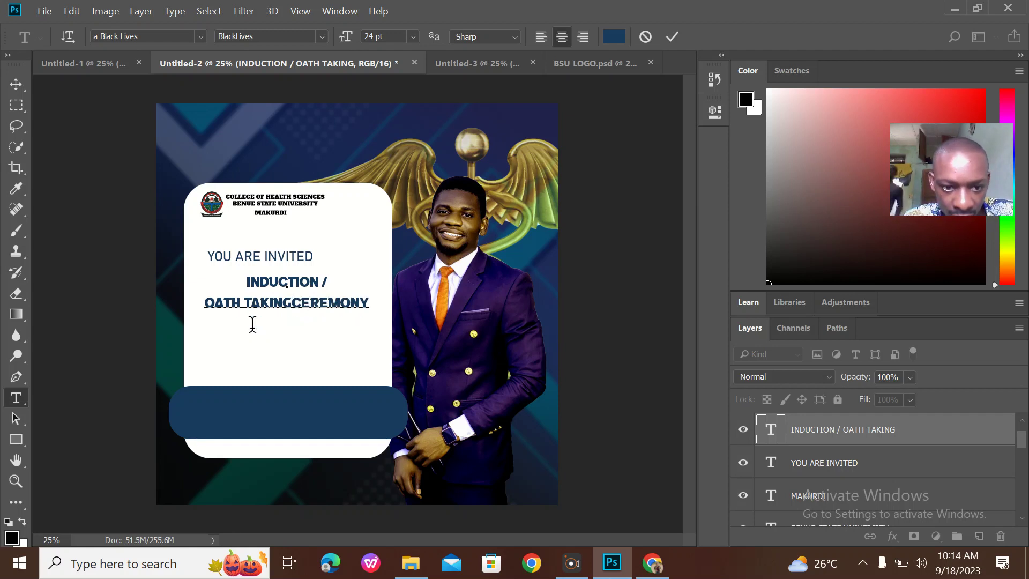
pyautogui.press('Return')
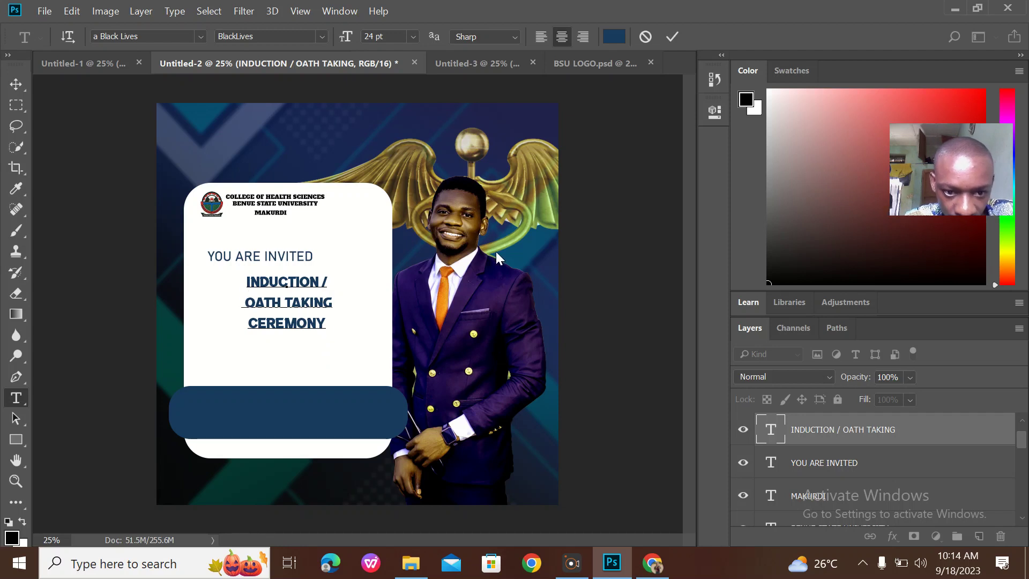
pyautogui.click(675, 34)
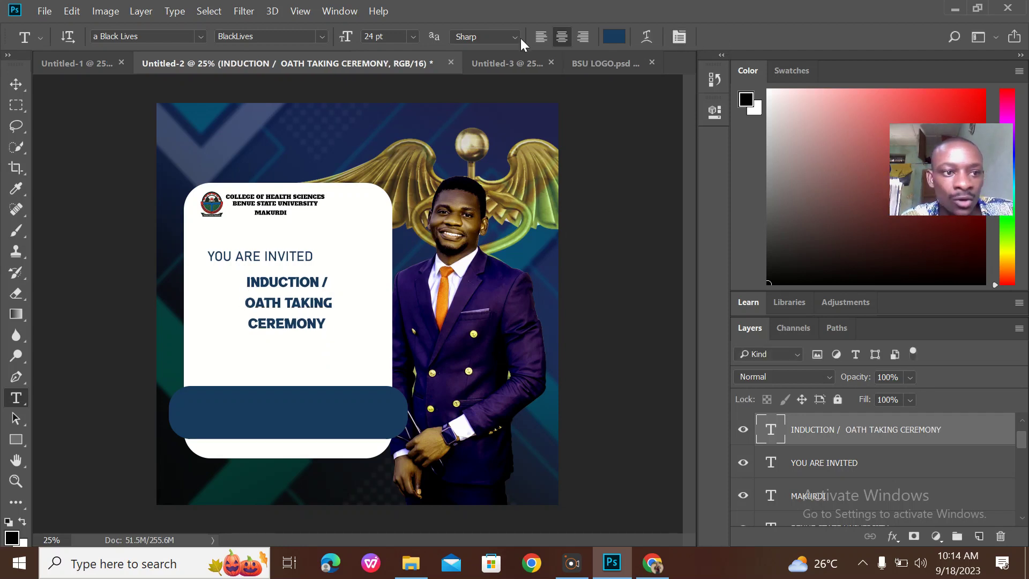
# Centre YOU ARE INVITED on the card by moving it right
pyautogui.click(16, 84)
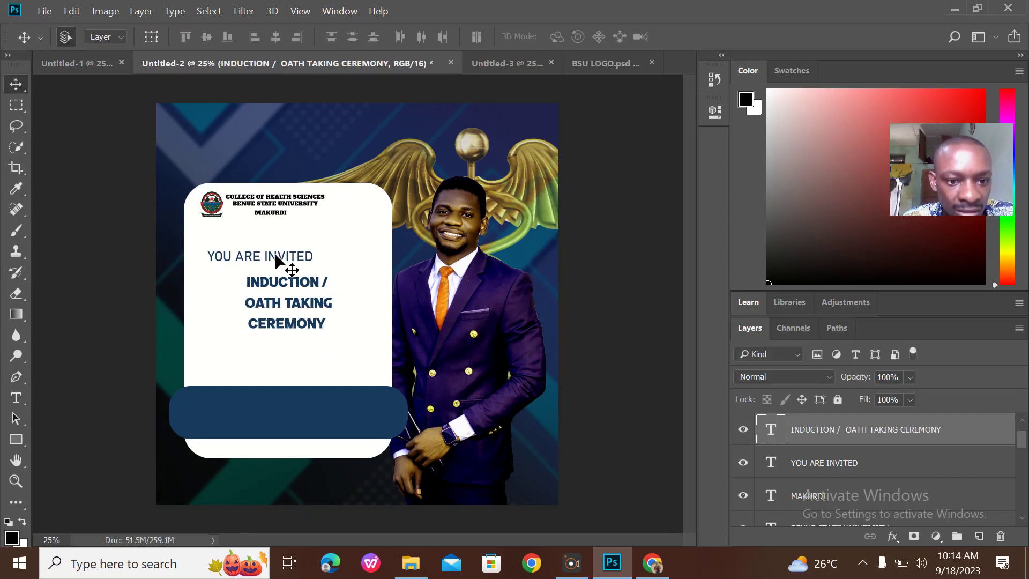
pyautogui.click(262, 258)
pyautogui.moveTo(262, 255); pyautogui.dragTo(294, 251)
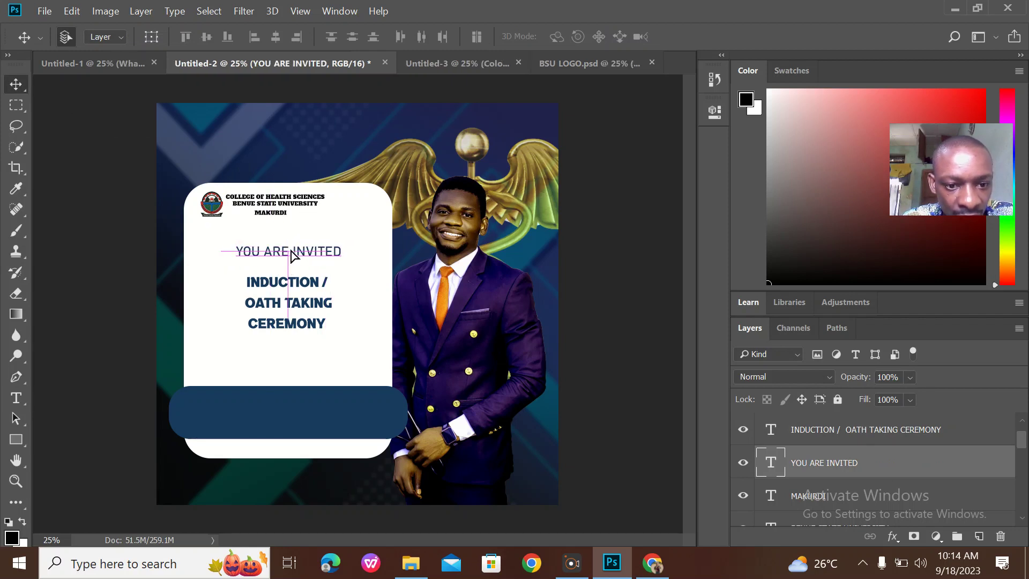
# Position the INDUCTION / OATH TAKING CEREMONY title centred just beneath YOU ARE INVITED
pyautogui.moveTo(310, 290); pyautogui.dragTo(308, 276)
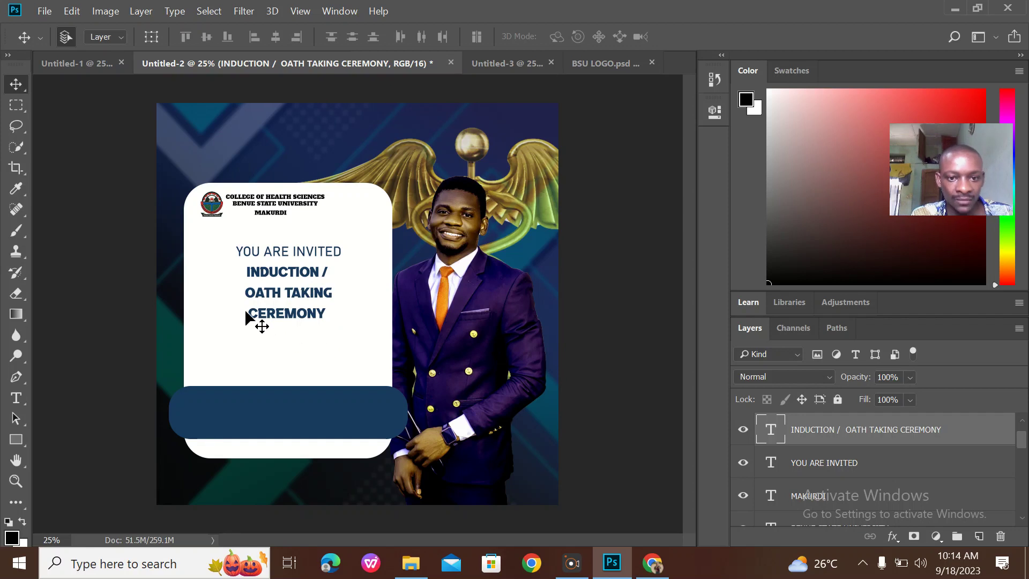
pyautogui.moveTo(308, 297); pyautogui.dragTo(306, 294)
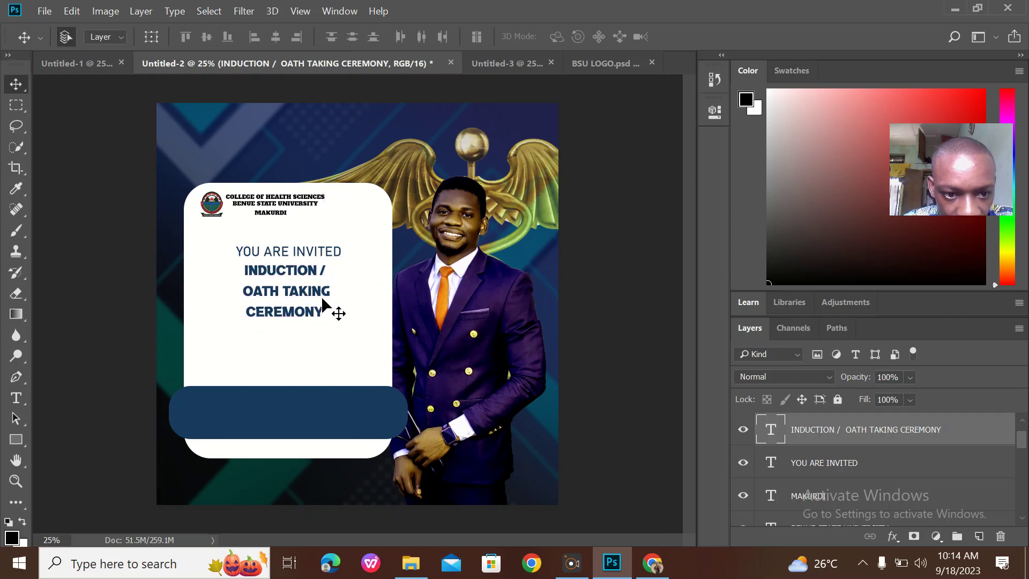
pyautogui.moveTo(313, 300); pyautogui.dragTo(315, 300)
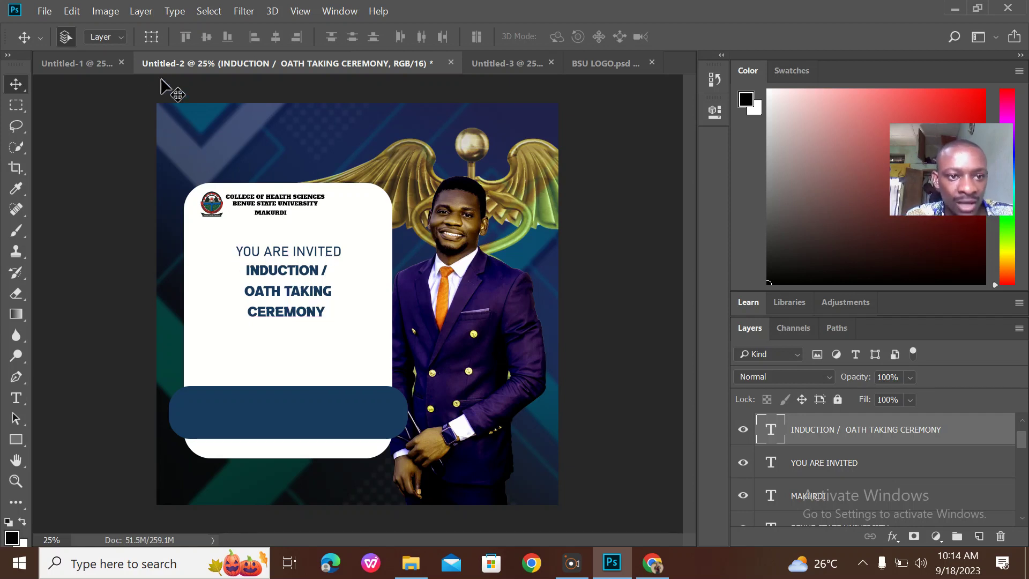
pyautogui.click(87, 64)
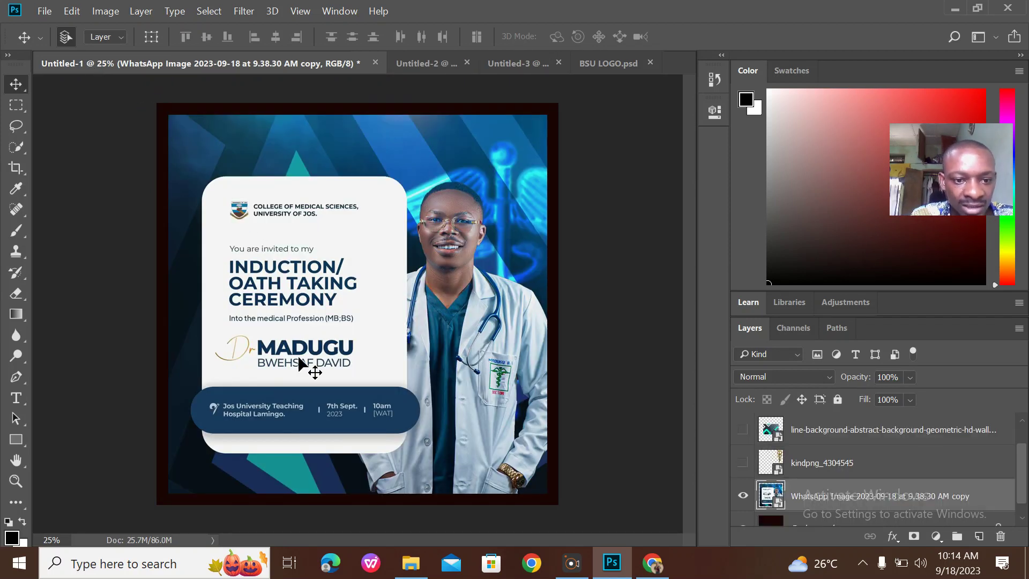
pyautogui.click(434, 58)
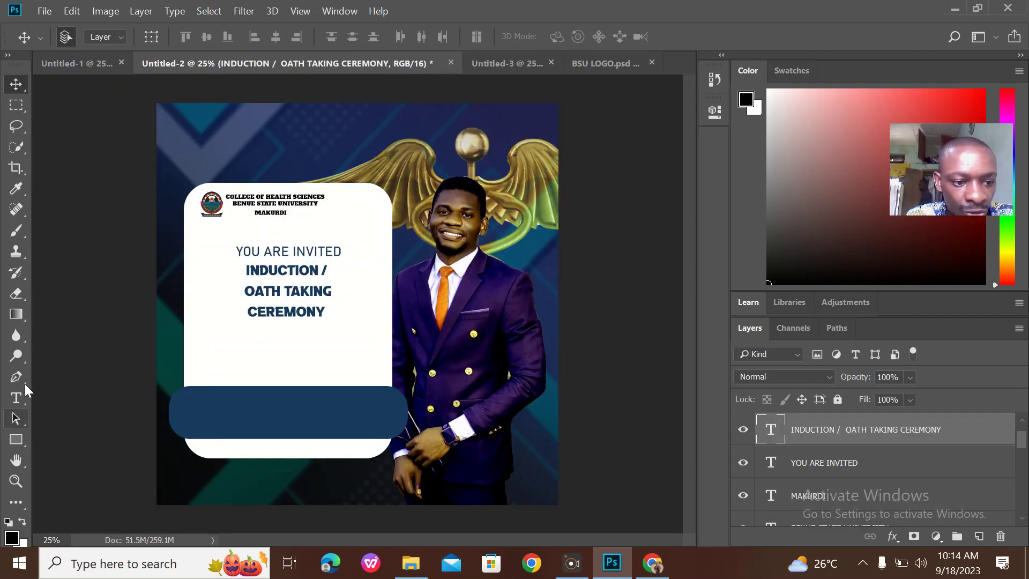
pyautogui.click(11, 411)
# Add 'INTO THE MEDICAL PROFESSION' below the title in Bahnschrift 14 pt
pyautogui.click(16, 397)
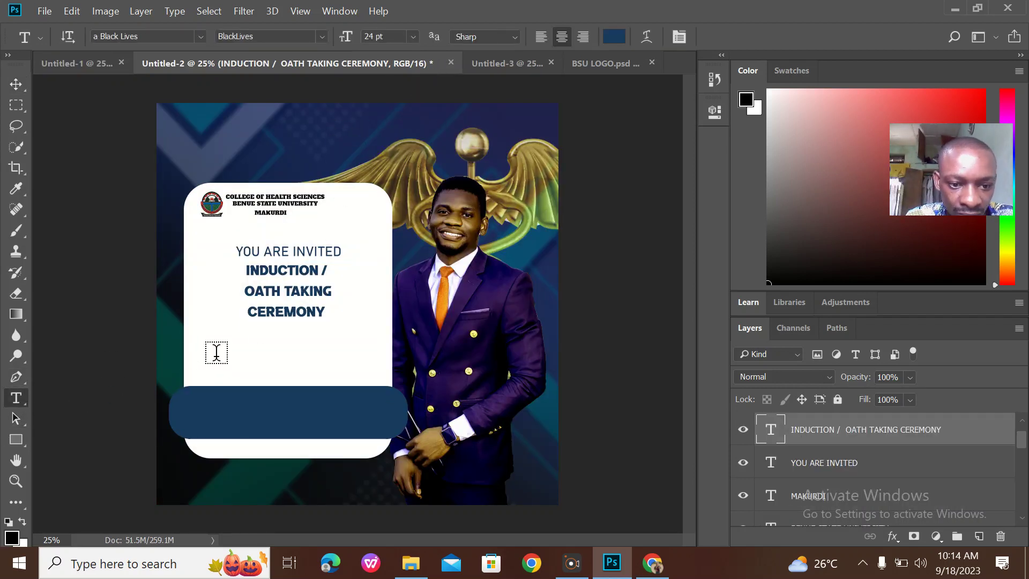
pyautogui.click(215, 317)
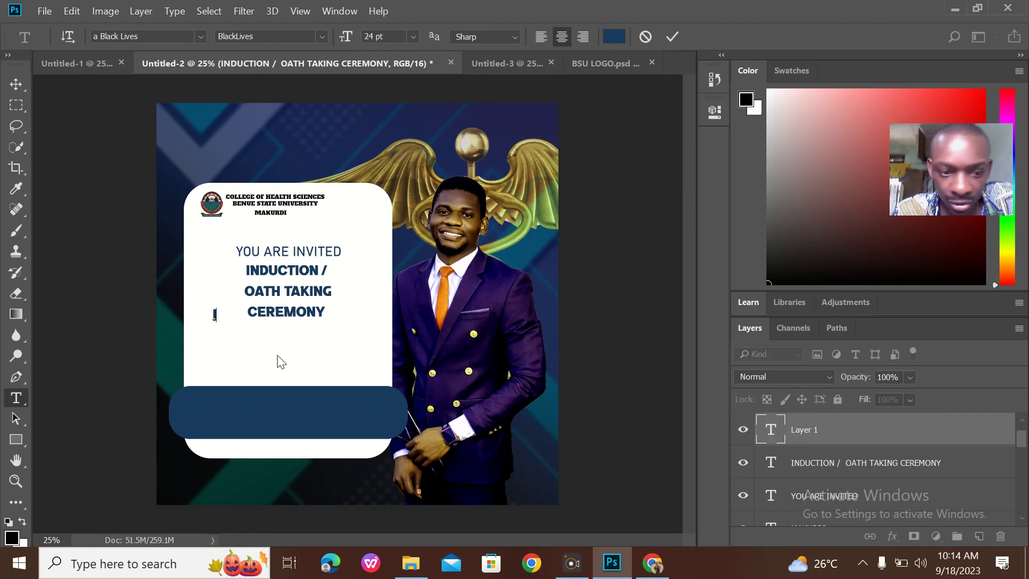
pyautogui.write('INTO TH')
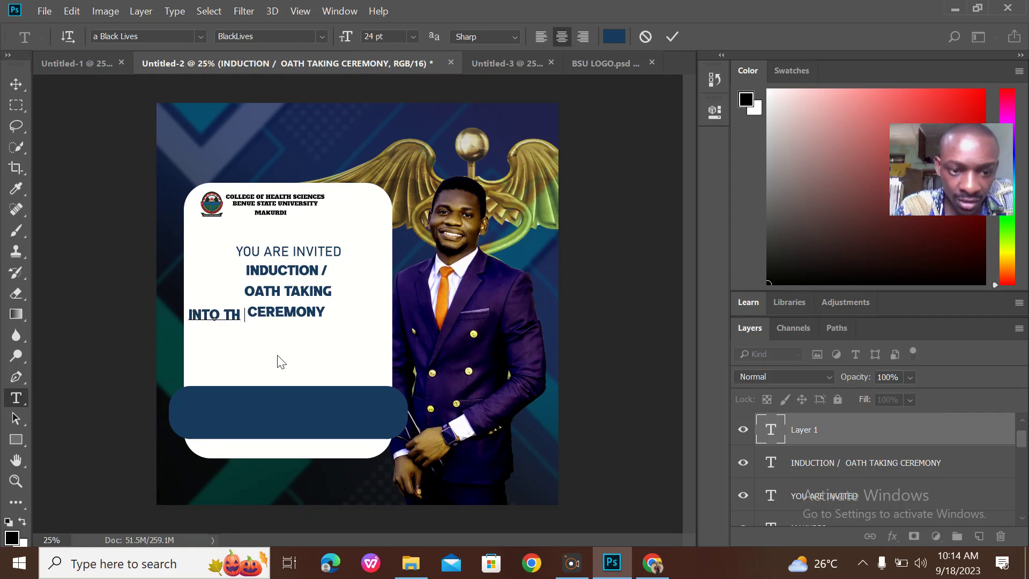
pyautogui.write('E MEDICAL')
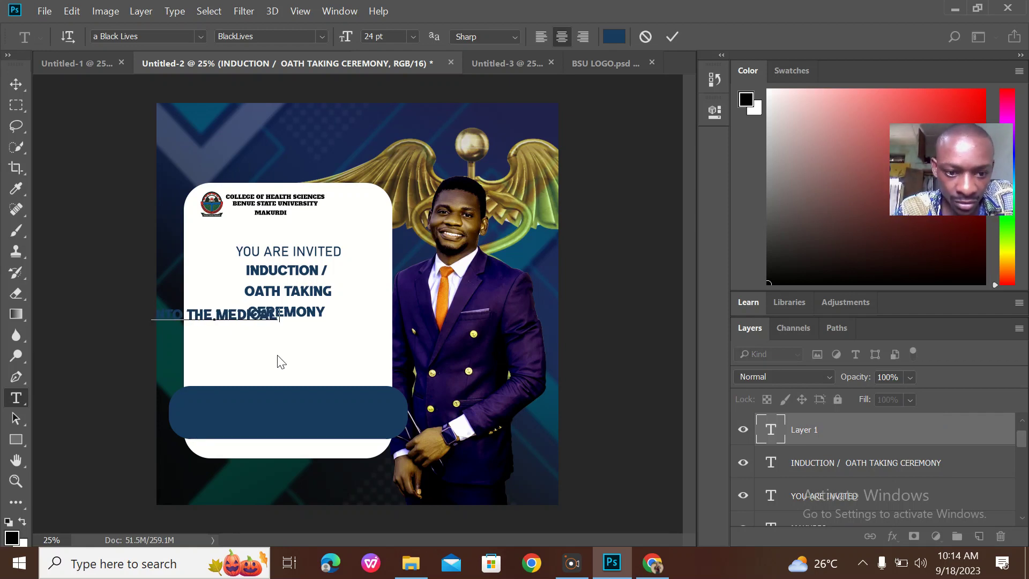
pyautogui.write(' PROFESSION')
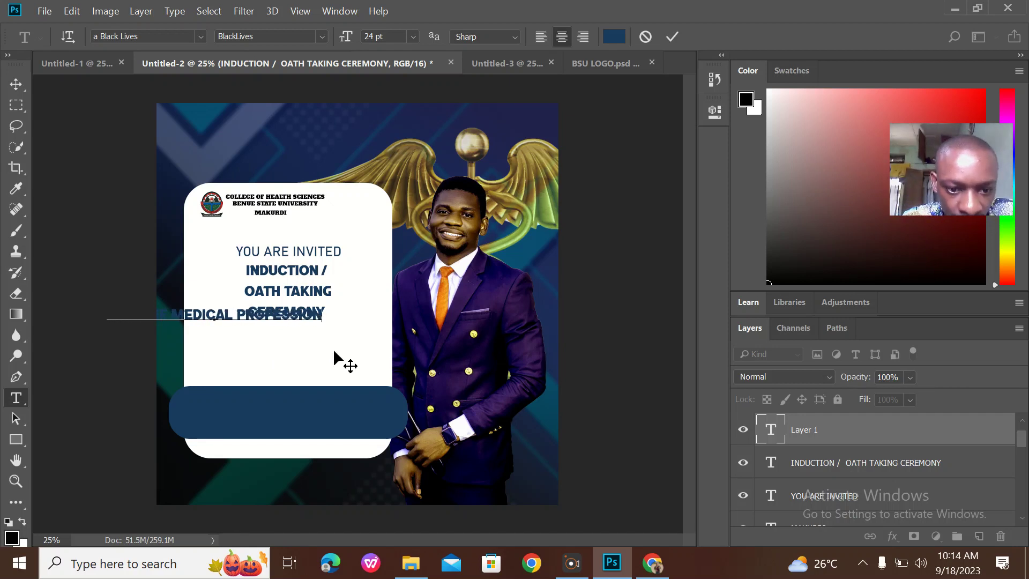
pyautogui.moveTo(333, 348); pyautogui.dragTo(73, 318)
pyautogui.click(197, 39)
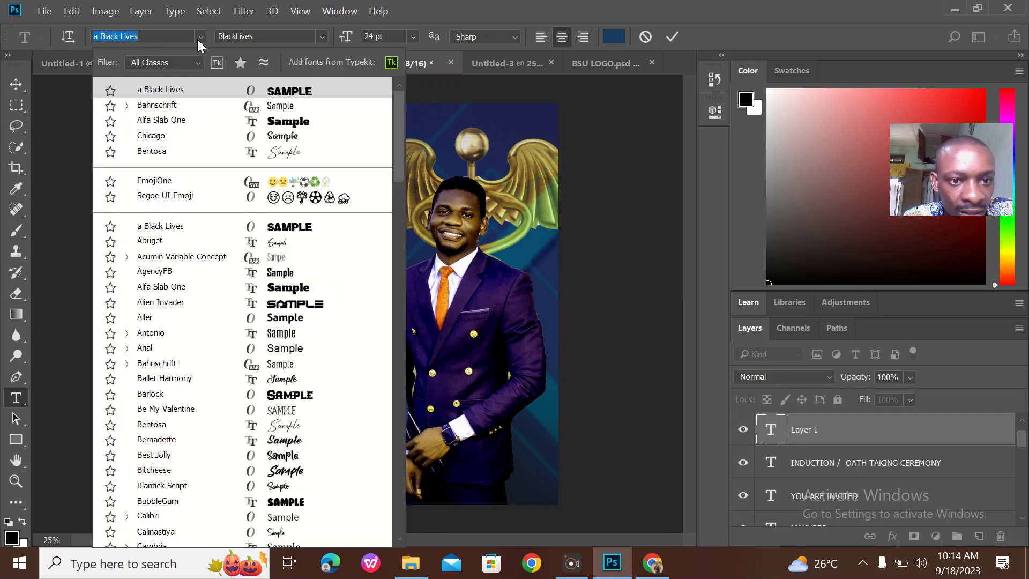
pyautogui.click(303, 97)
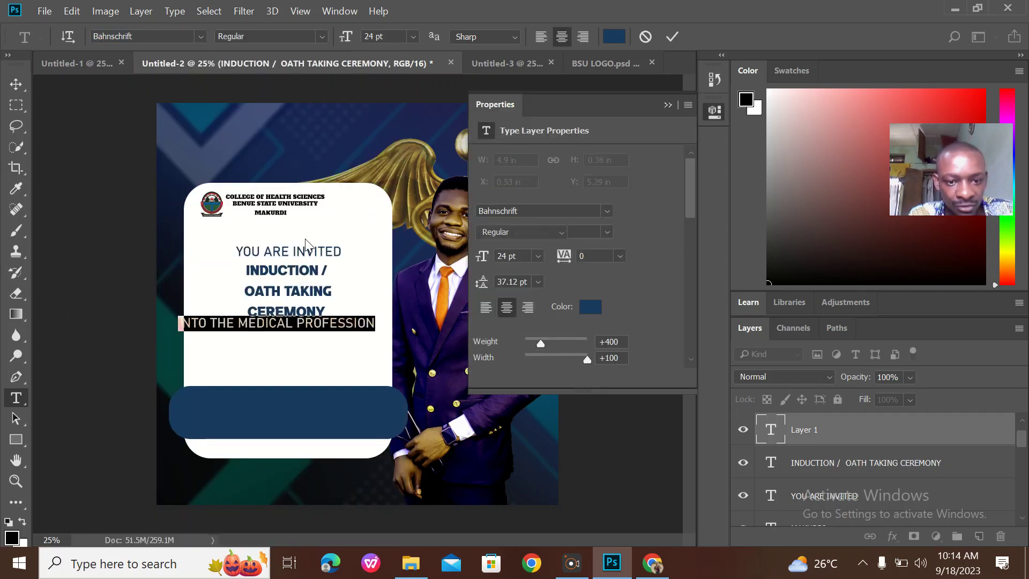
pyautogui.click(412, 36)
pyautogui.click(387, 144)
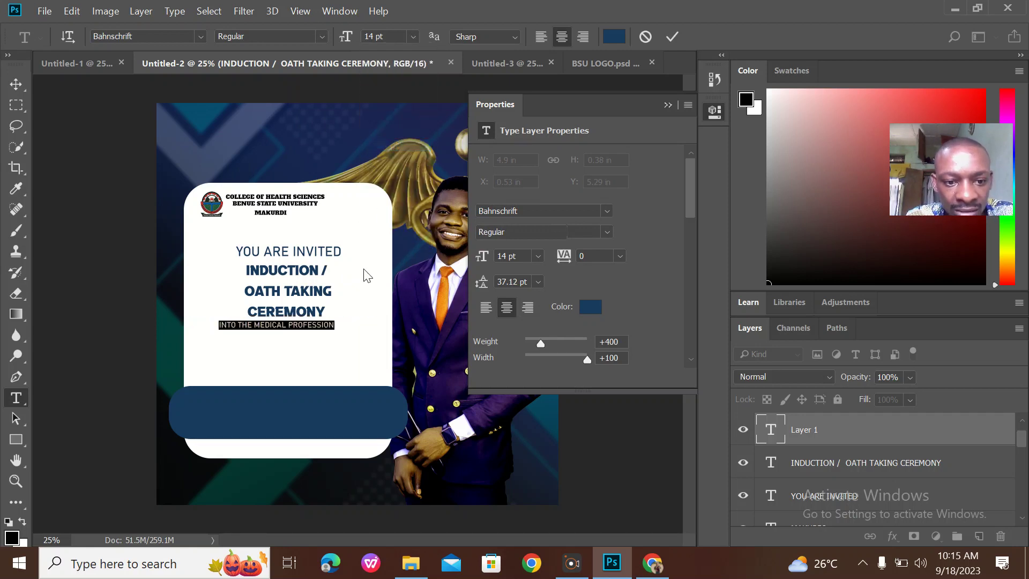
pyautogui.moveTo(360, 355); pyautogui.dragTo(366, 346)
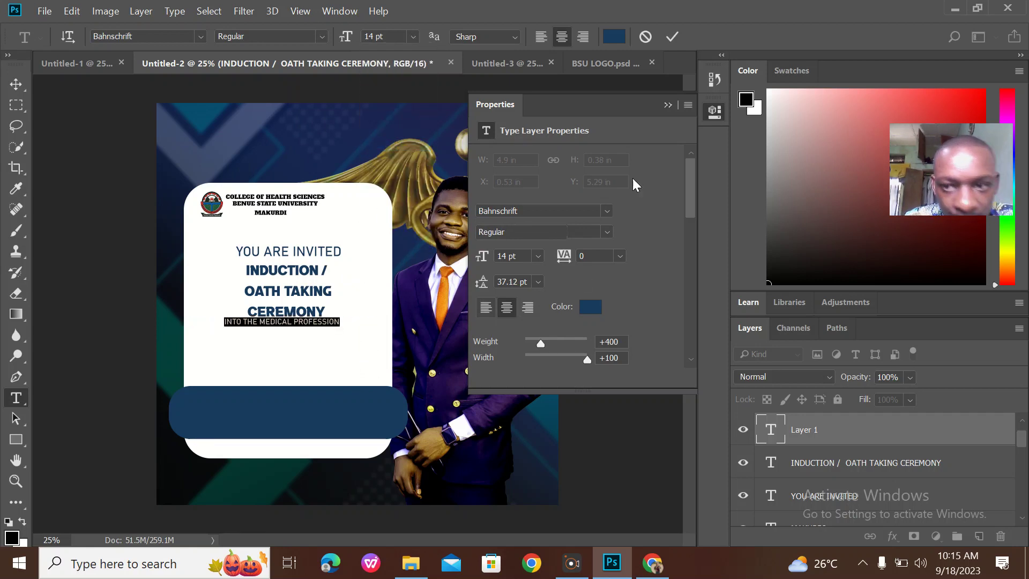
pyautogui.click(672, 36)
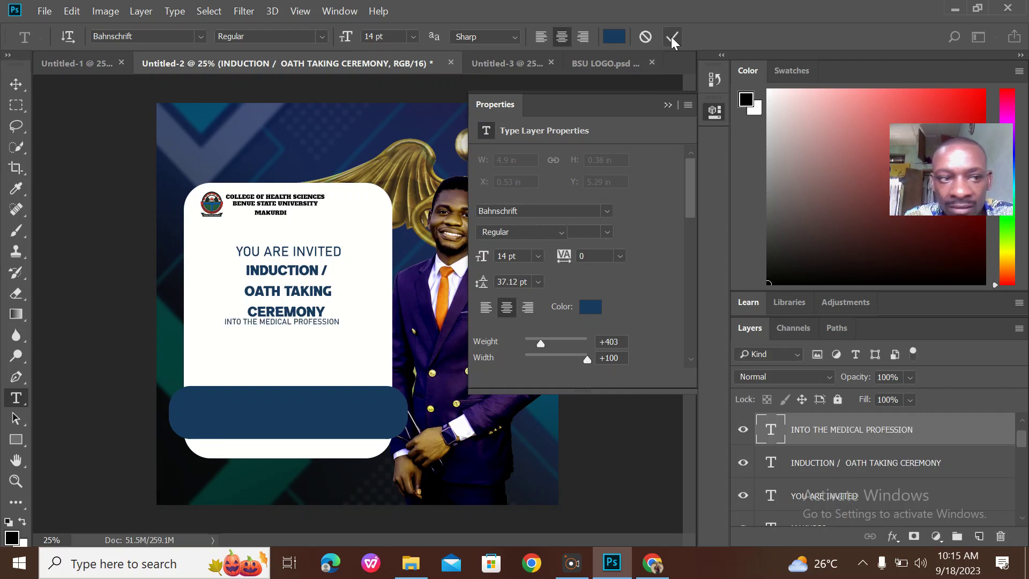
# Centre the subtitle just below CEREMONY and compare with the reference design
pyautogui.press('v')
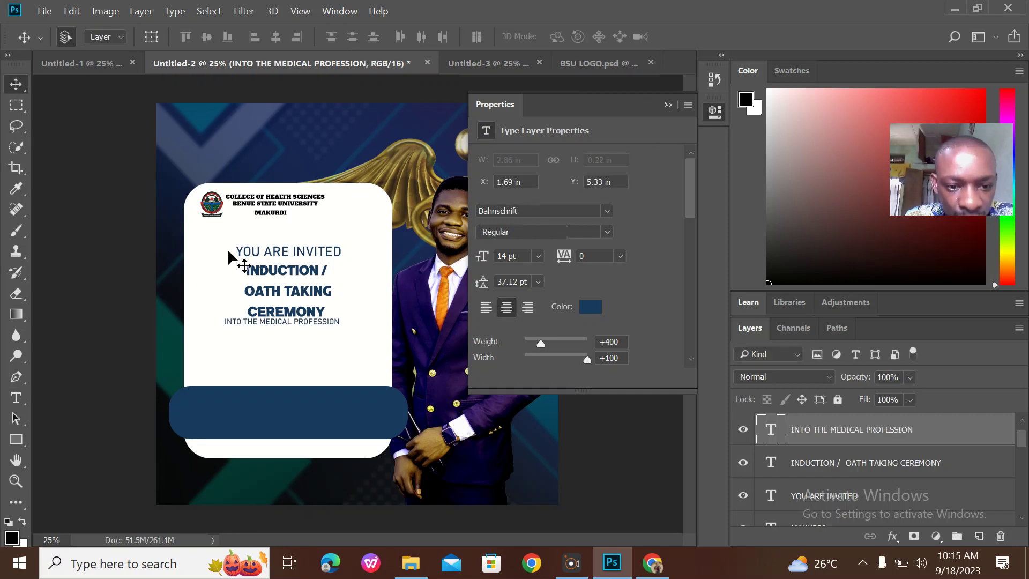
pyautogui.moveTo(324, 320); pyautogui.dragTo(337, 329)
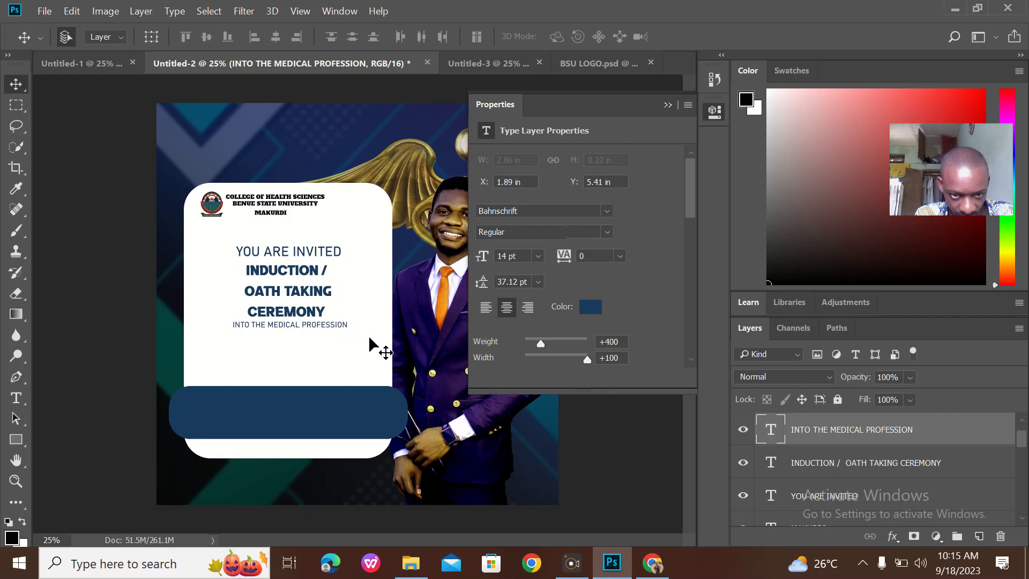
pyautogui.click(92, 68)
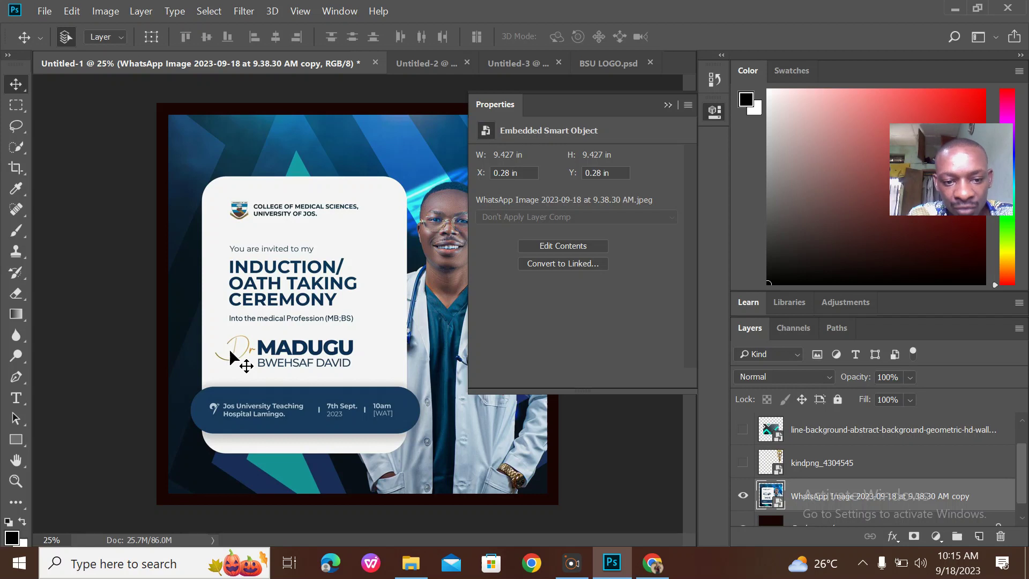
pyautogui.click(432, 60)
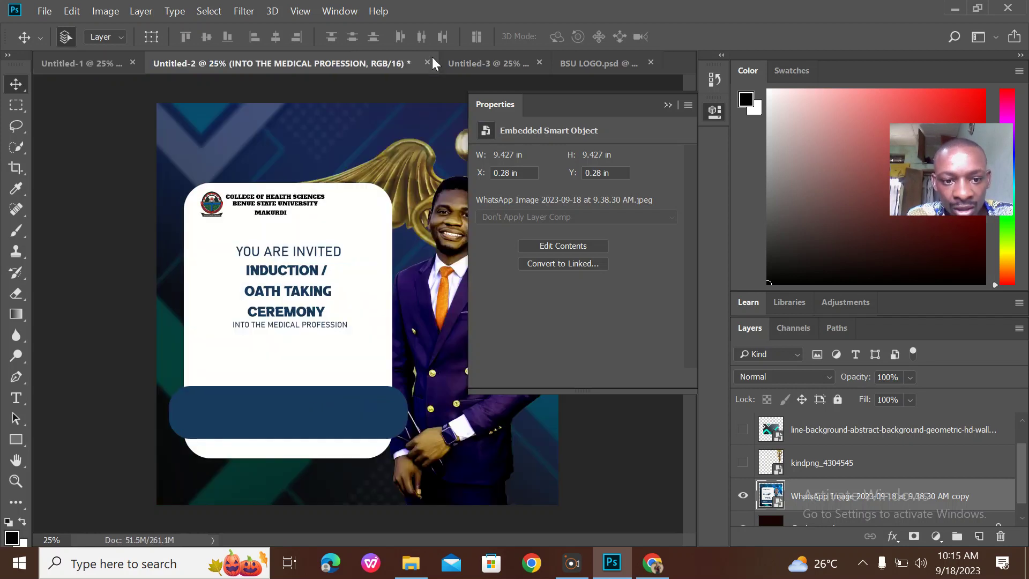
# Add 'DR' below the subtitle in Bentosa script at 36 pt
pyautogui.click(16, 398)
pyautogui.click(220, 355)
pyautogui.write('DR')
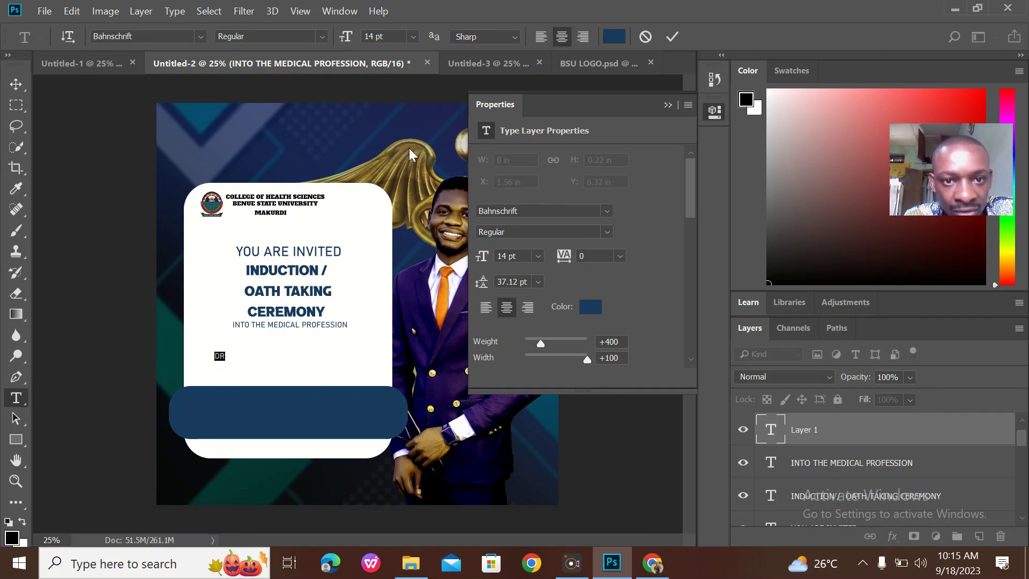
pyautogui.click(413, 36)
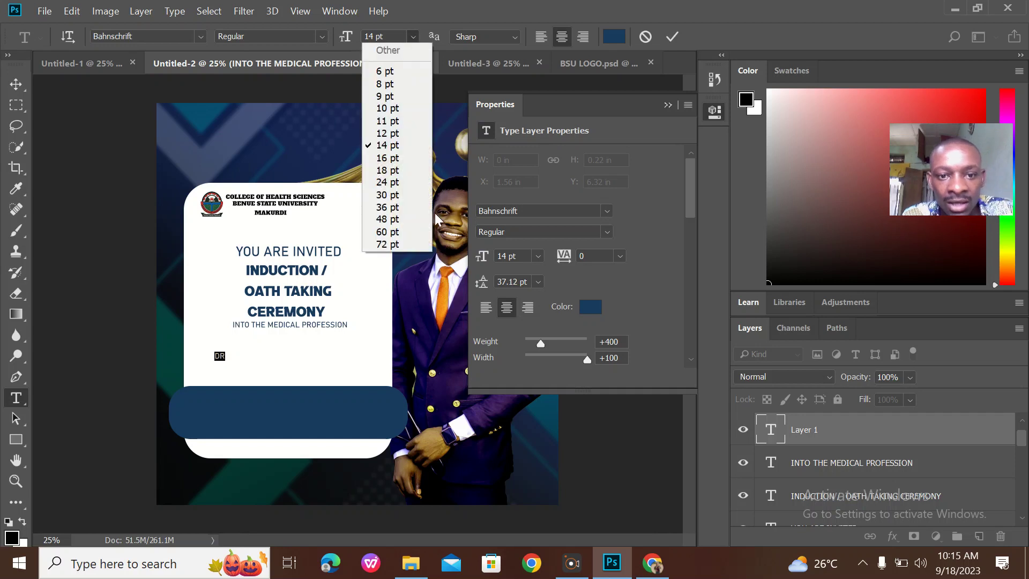
pyautogui.click(403, 210)
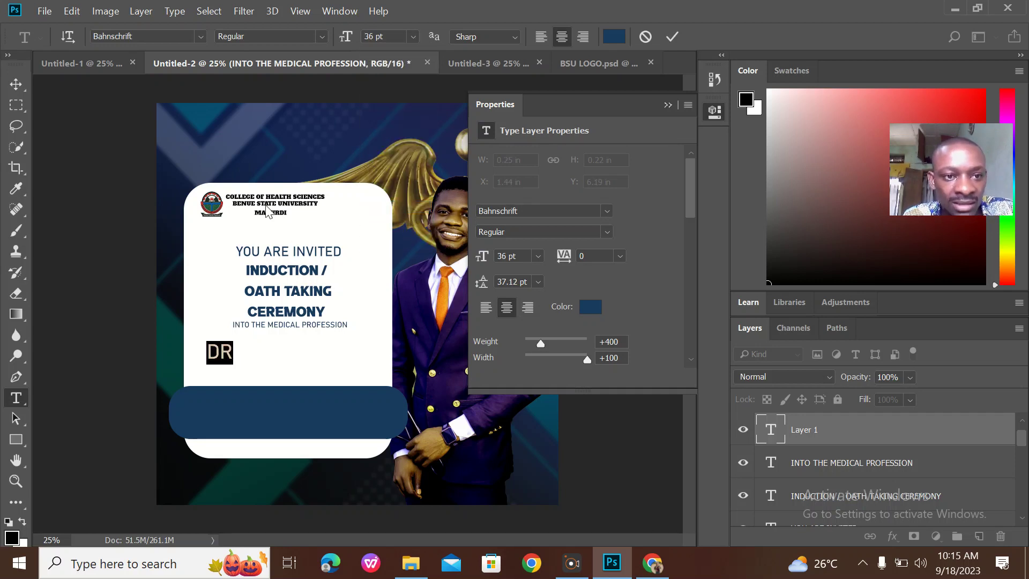
pyautogui.click(195, 39)
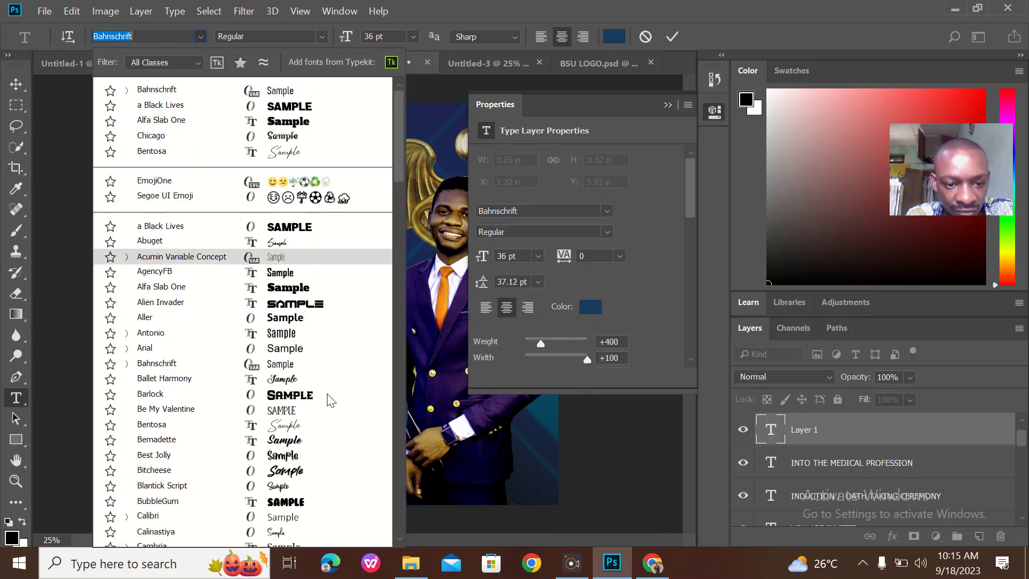
pyautogui.click(303, 426)
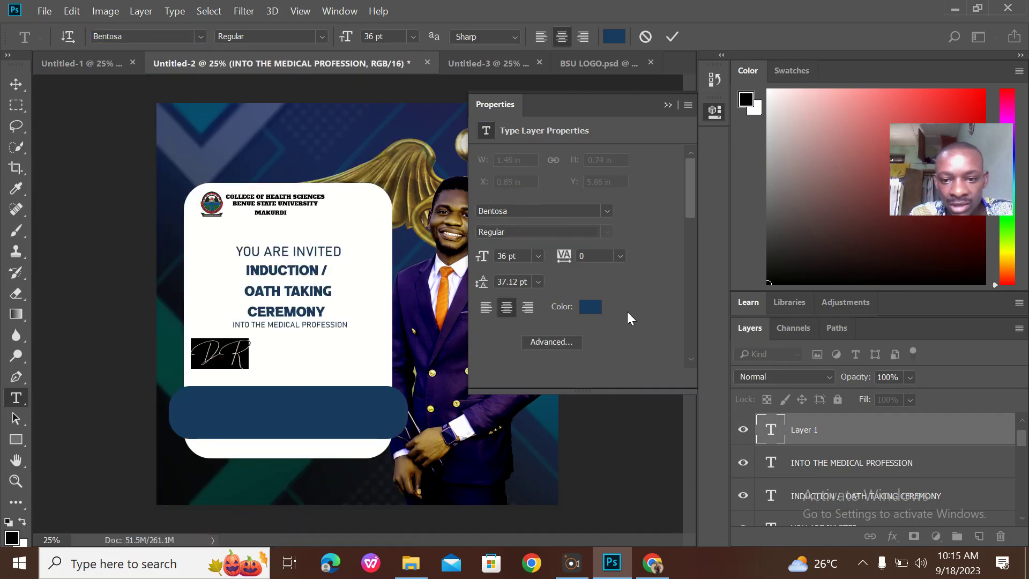
# Colour DR orange #d96a11, commit it, and compare with the reference design
pyautogui.click(593, 311)
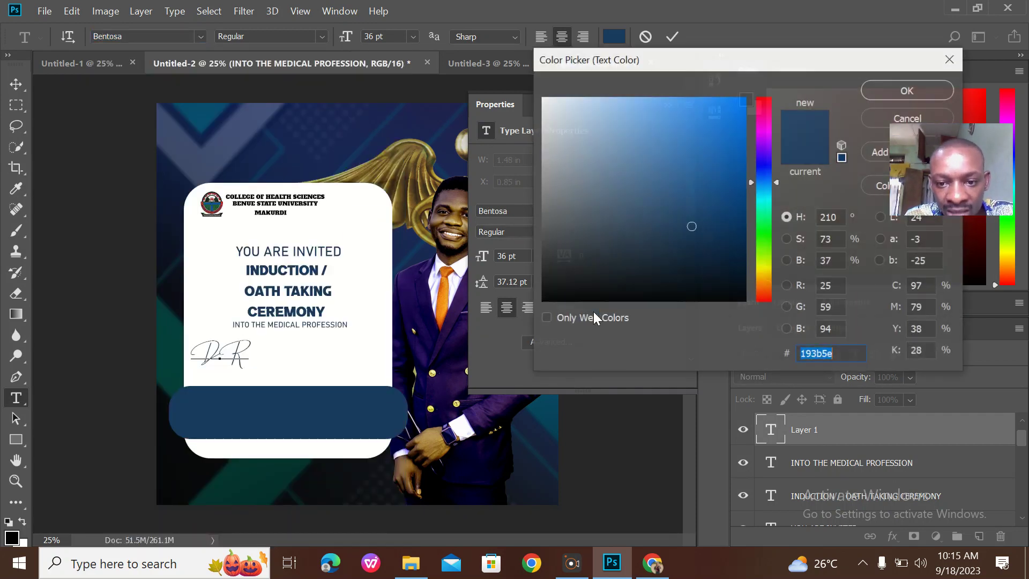
pyautogui.click(767, 287)
pyautogui.moveTo(732, 156); pyautogui.dragTo(739, 117)
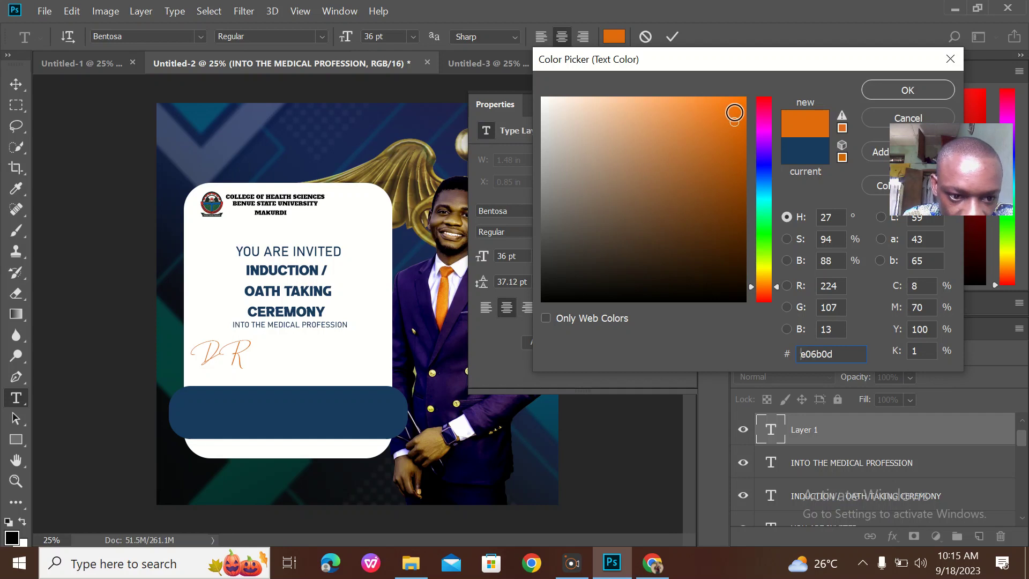
pyautogui.click(741, 148)
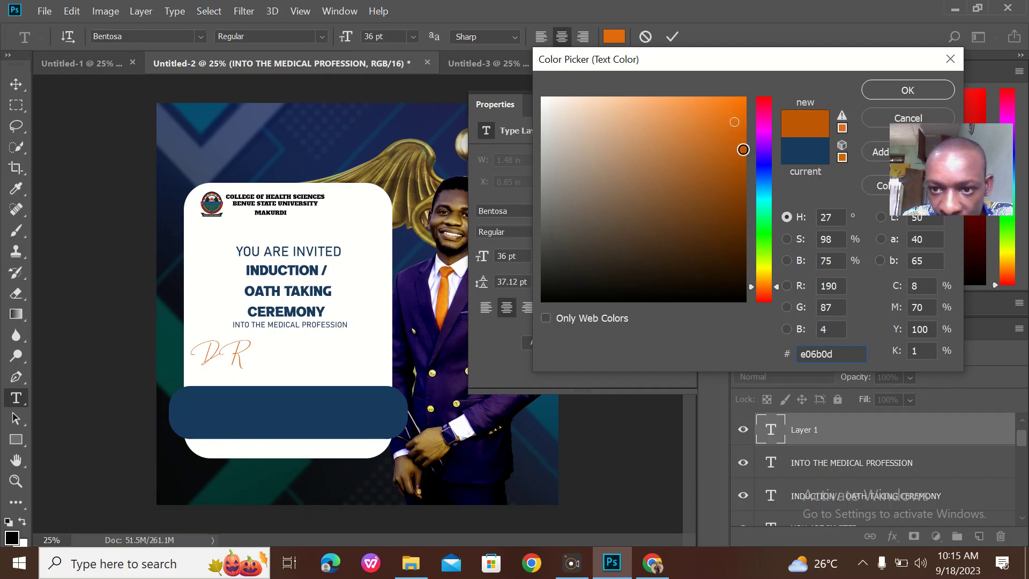
pyautogui.click(730, 128)
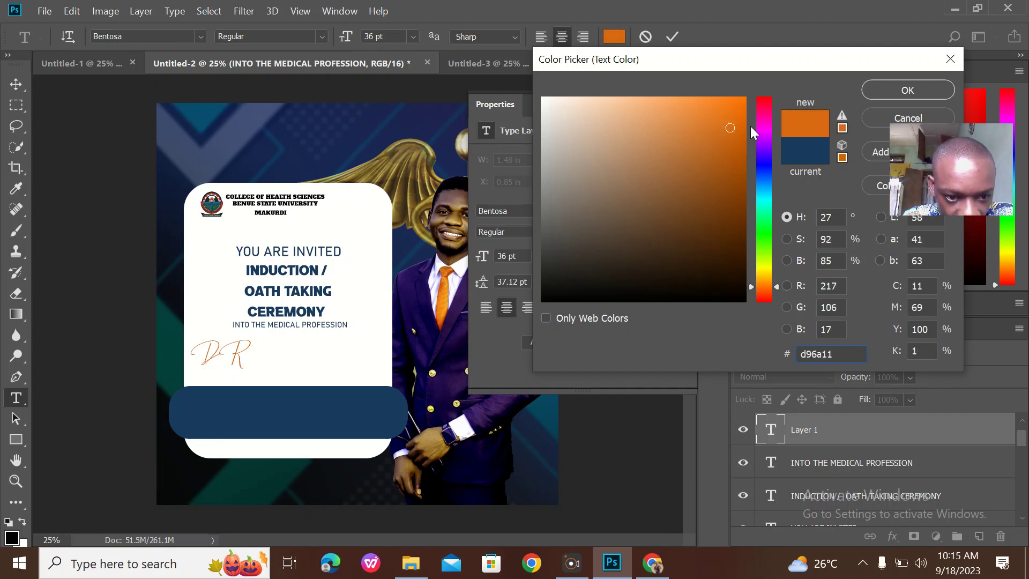
pyautogui.click(882, 90)
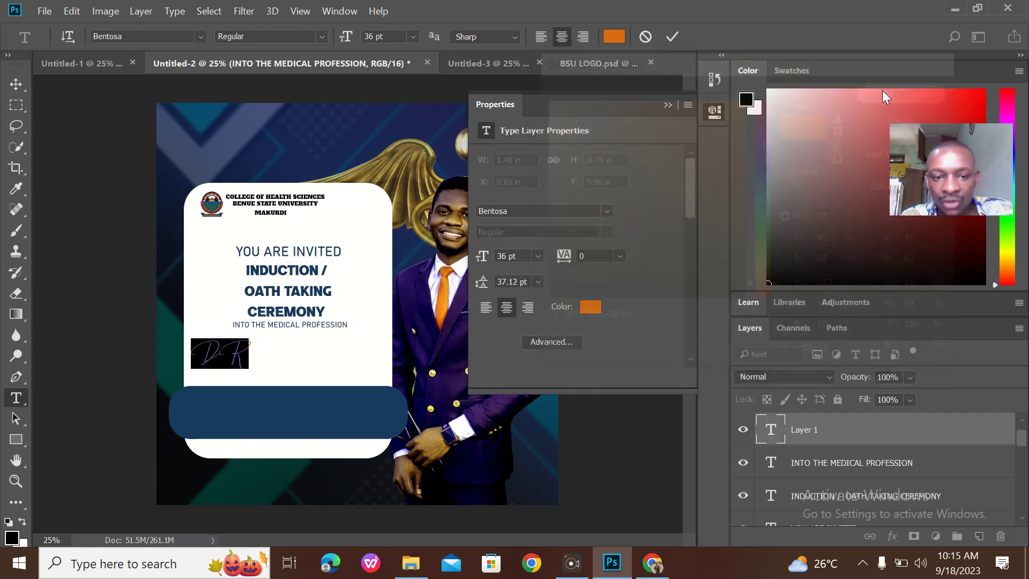
pyautogui.click(672, 41)
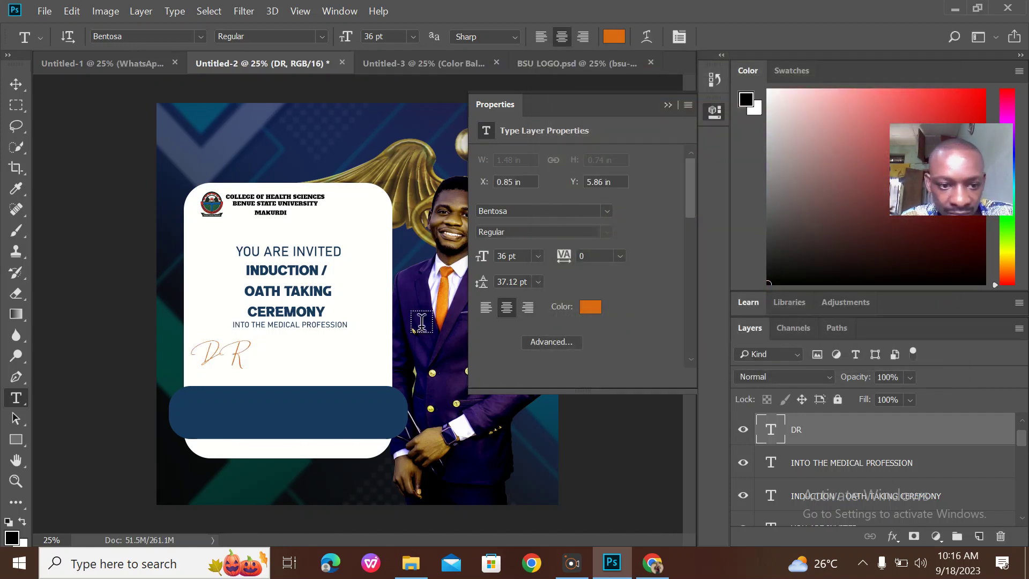
pyautogui.click(110, 63)
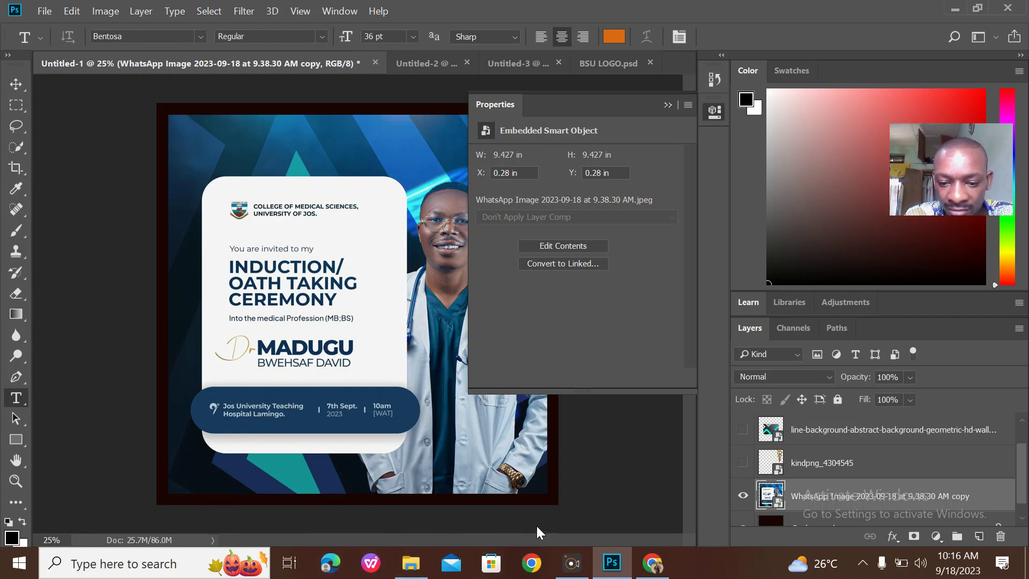
pyautogui.hotkey('ctrl', 'Tab')
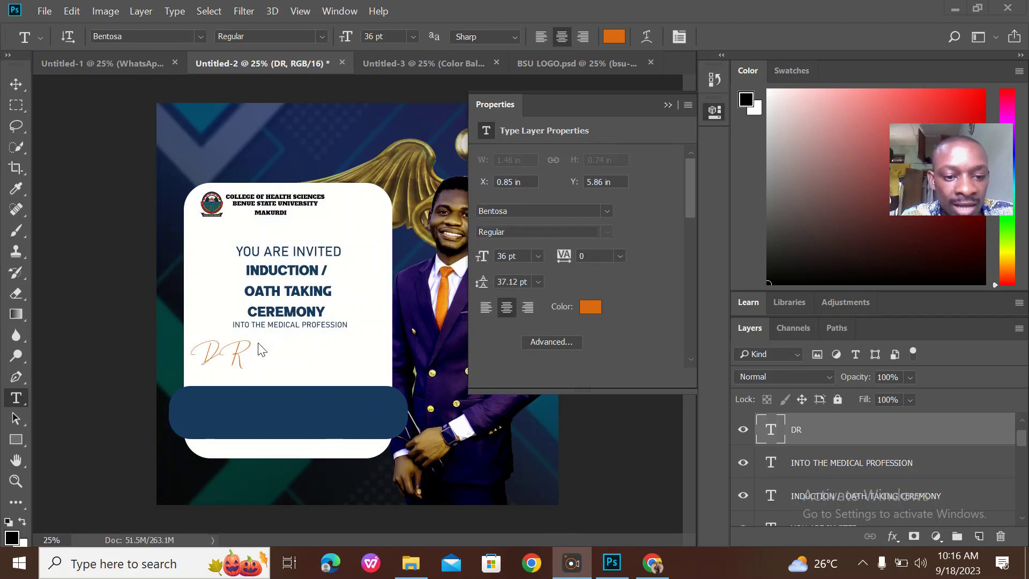
pyautogui.click(16, 398)
# Type the honoree's first name beside DR in a Black Lives, coloured navy from the bottom bar
pyautogui.click(261, 344)
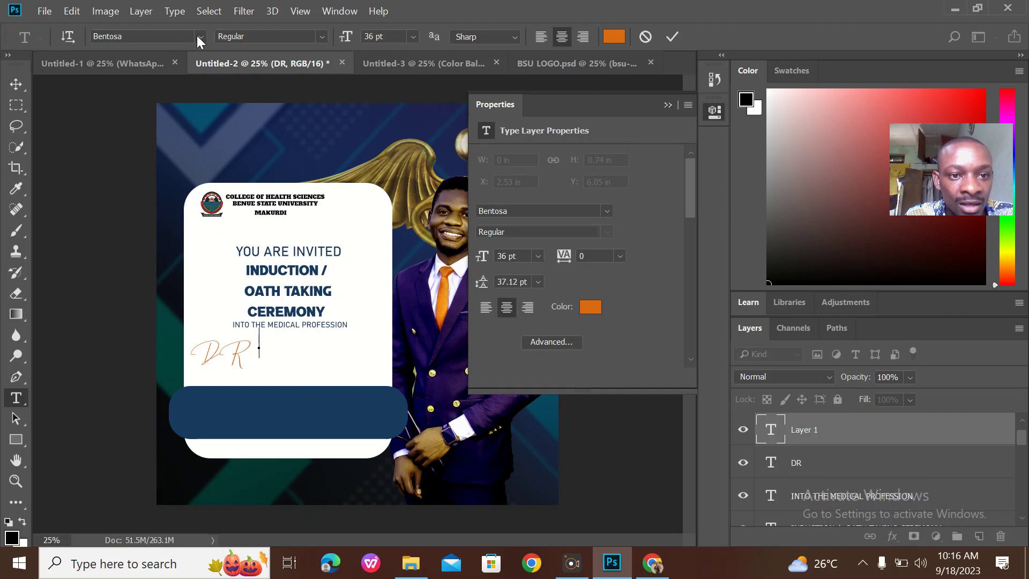
pyautogui.click(199, 36)
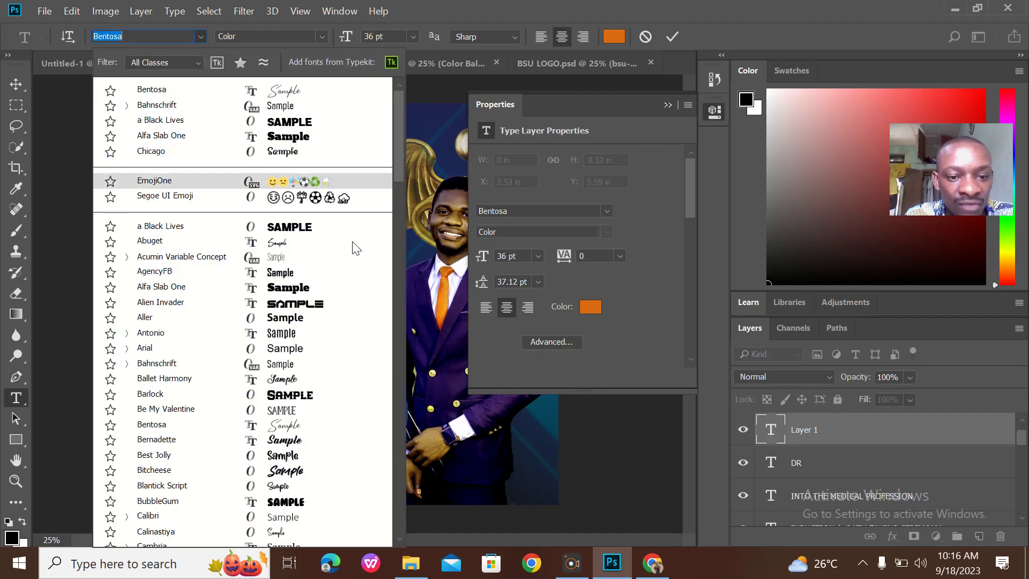
pyautogui.click(316, 226)
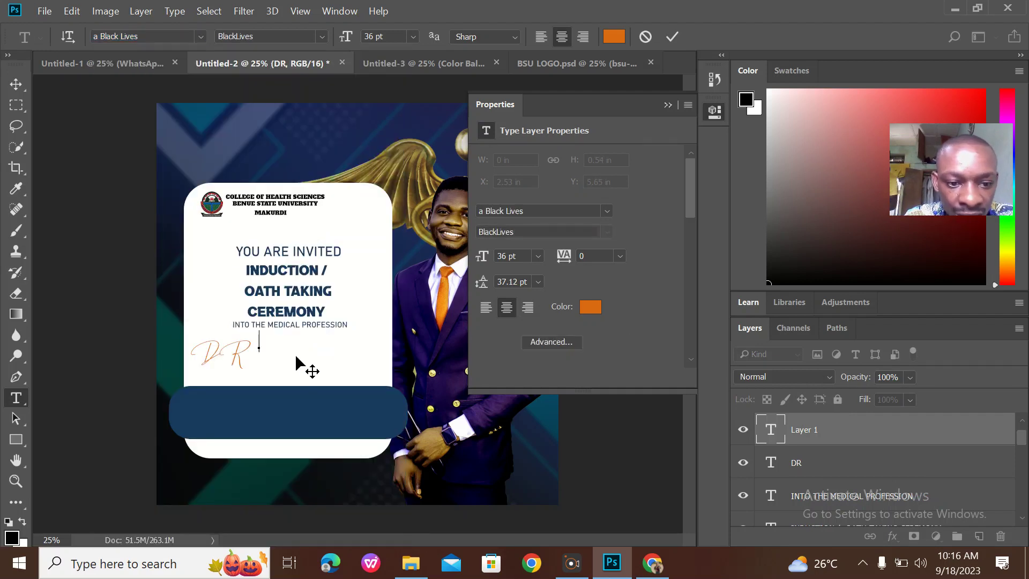
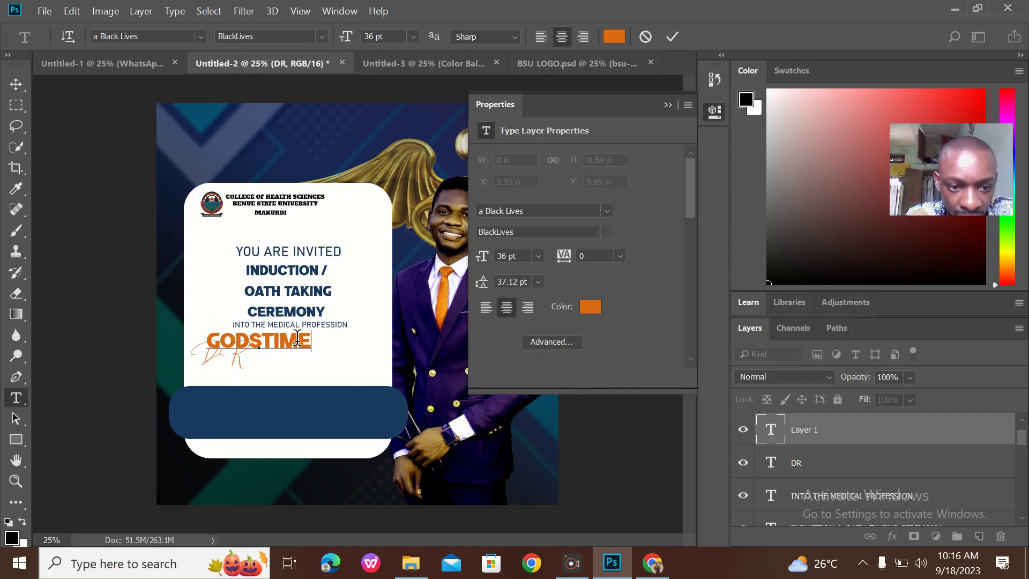
pyautogui.moveTo(311, 342); pyautogui.dragTo(176, 318)
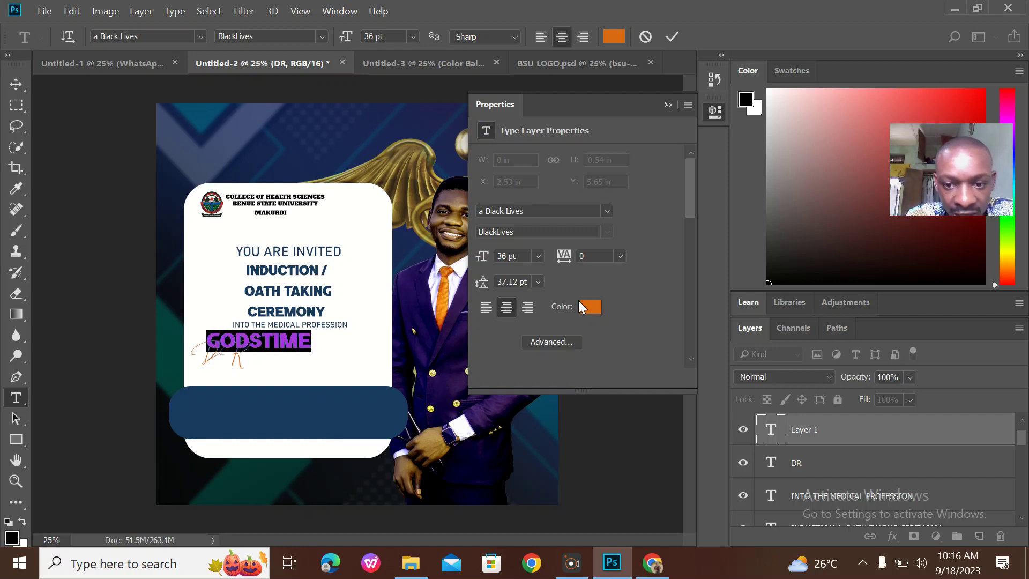
pyautogui.click(580, 303)
pyautogui.click(351, 397)
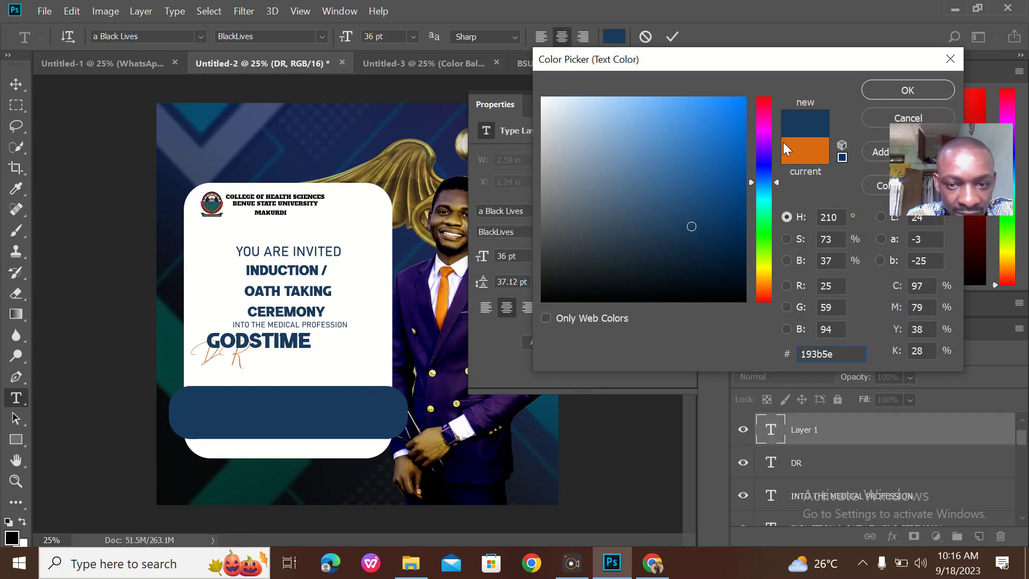
pyautogui.click(903, 89)
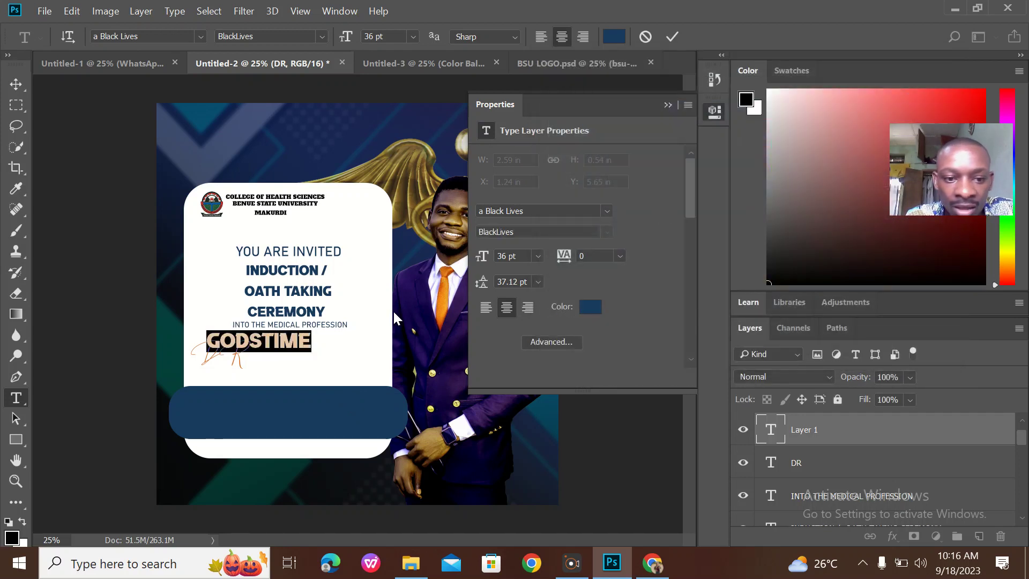
# Size the first name to 30 pt, position it beside DR, and commit
pyautogui.moveTo(318, 363); pyautogui.dragTo(206, 339)
pyautogui.click(357, 348)
pyautogui.click(413, 35)
pyautogui.click(417, 185)
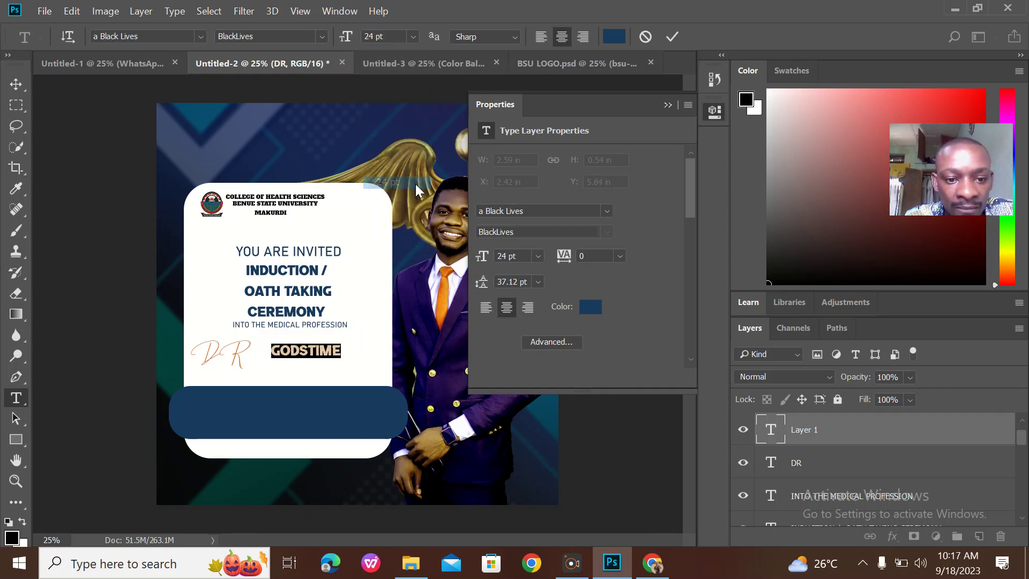
pyautogui.click(413, 37)
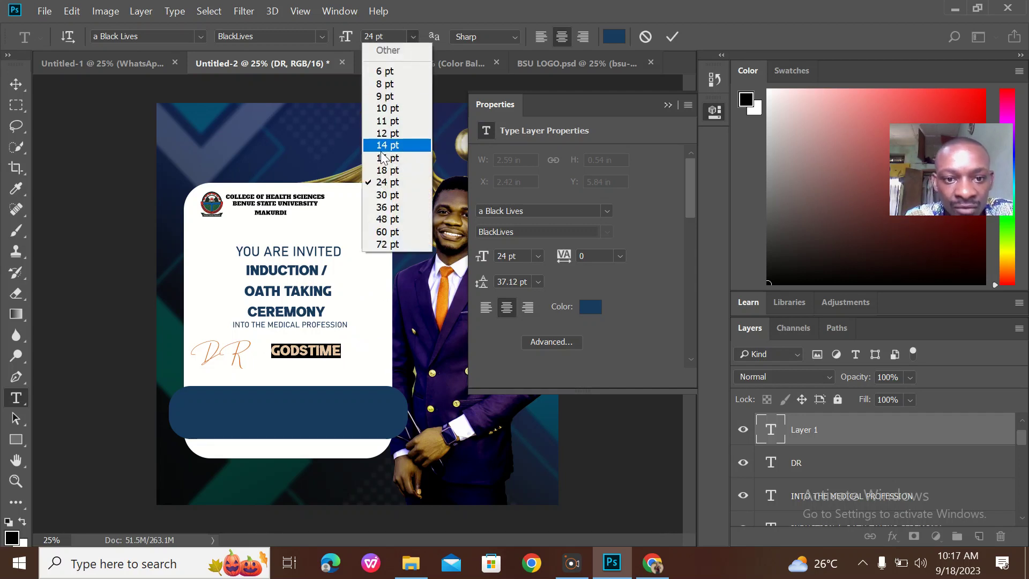
pyautogui.click(388, 194)
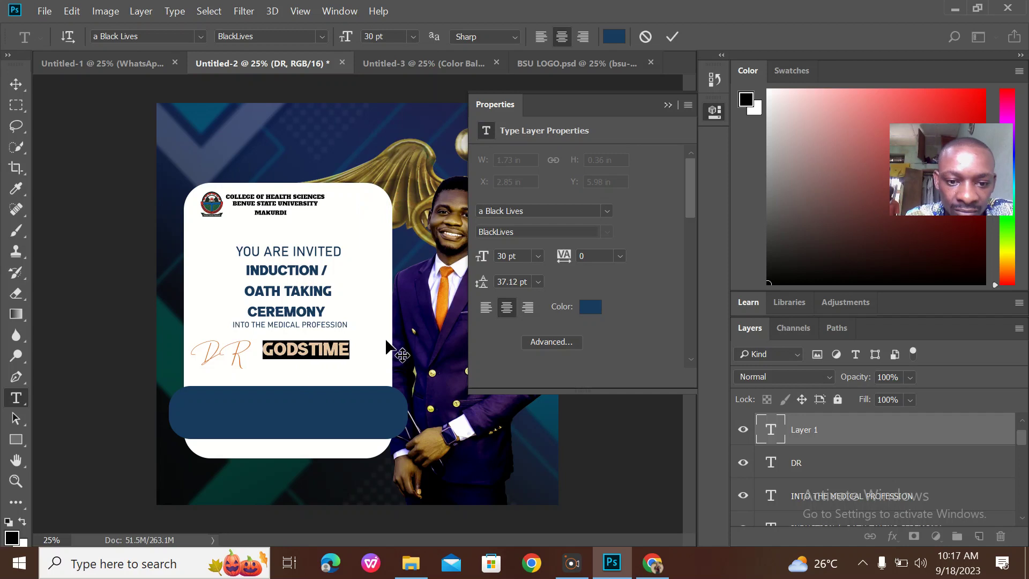
pyautogui.moveTo(372, 356); pyautogui.dragTo(368, 351)
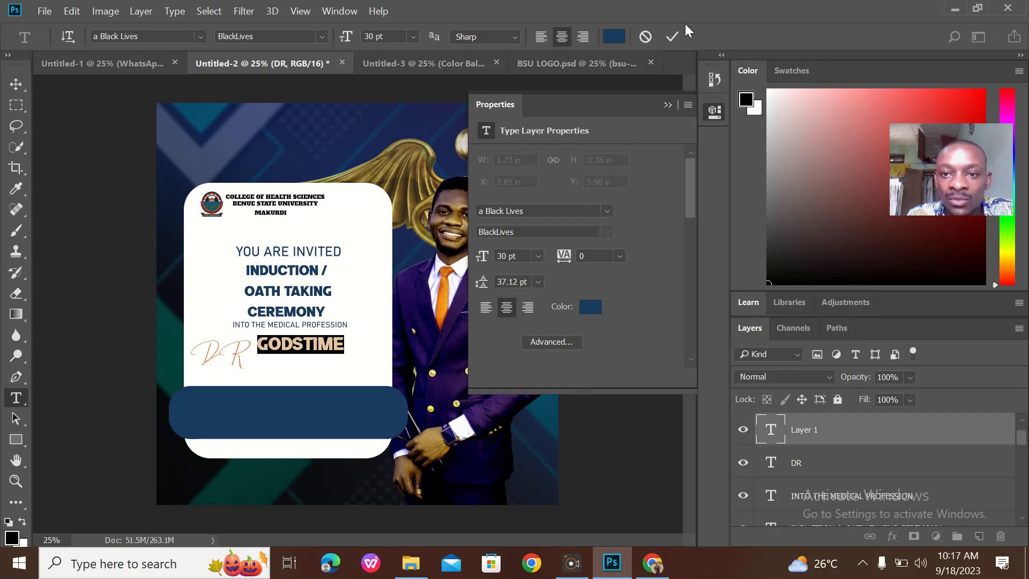
pyautogui.click(672, 36)
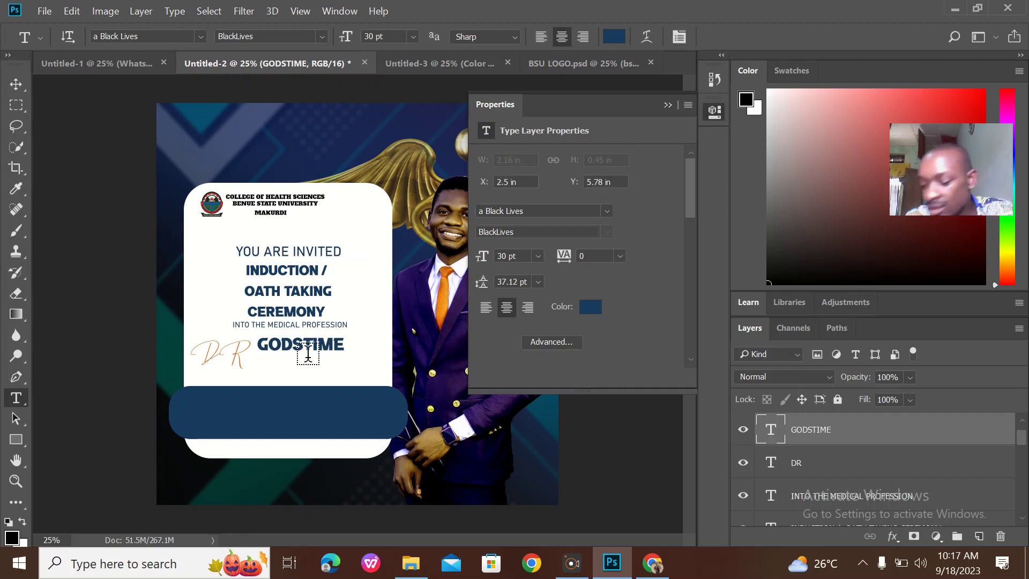
# Add the honoree's other names at 24 pt directly under the first name, then commit
pyautogui.click(252, 359)
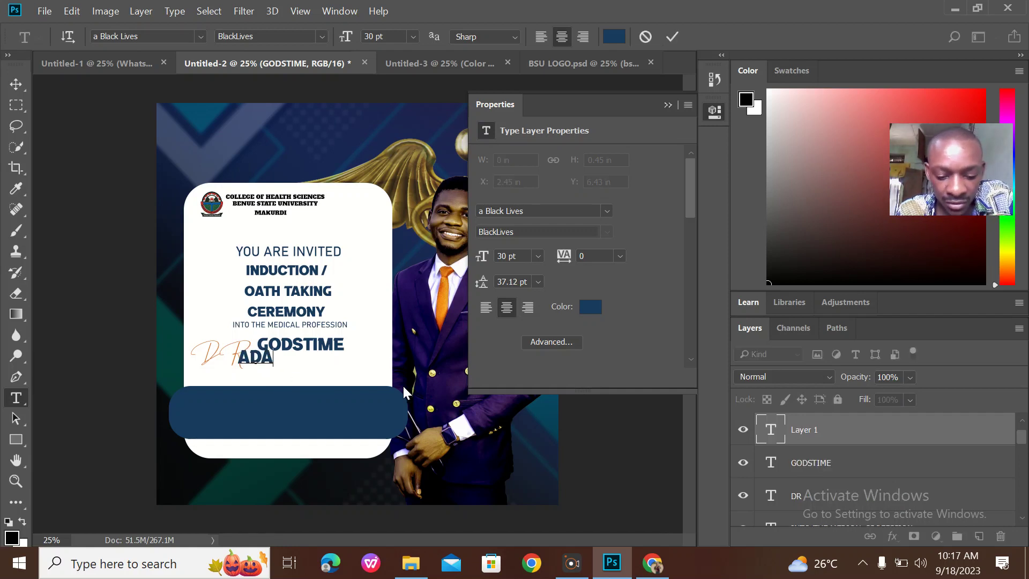
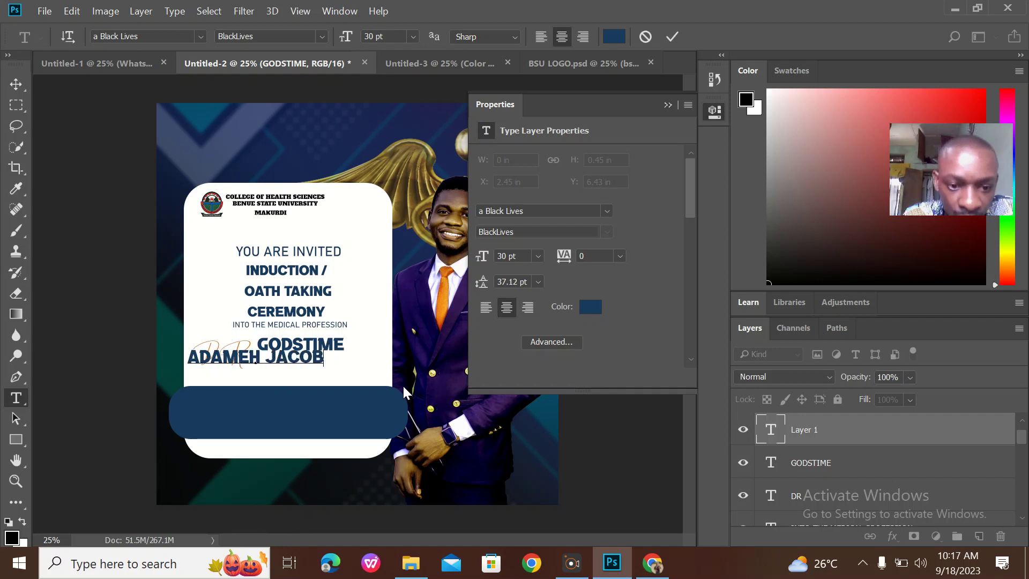
pyautogui.moveTo(323, 358); pyautogui.dragTo(187, 358)
pyautogui.click(412, 37)
pyautogui.click(393, 185)
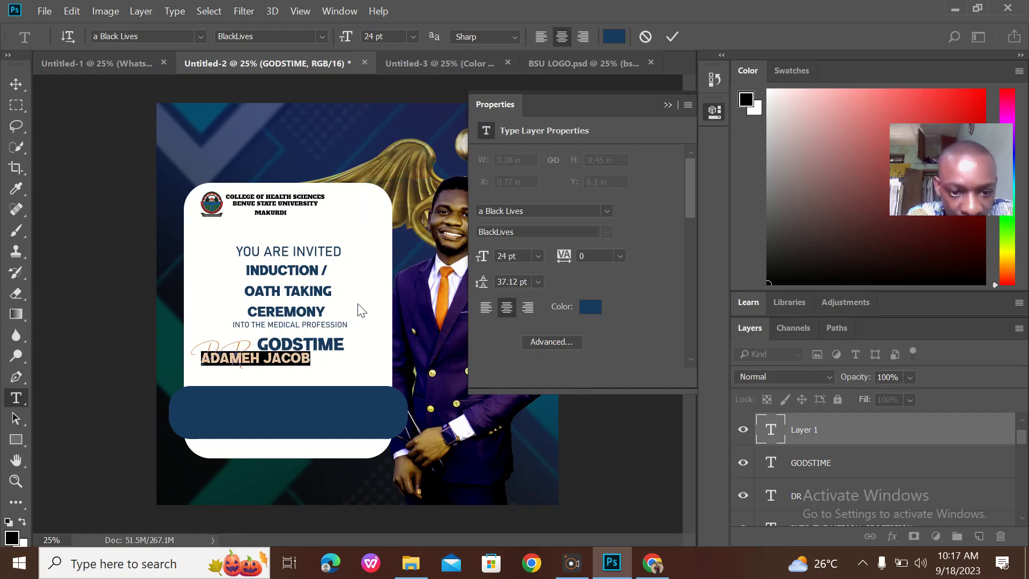
pyautogui.moveTo(341, 366); pyautogui.dragTo(375, 380)
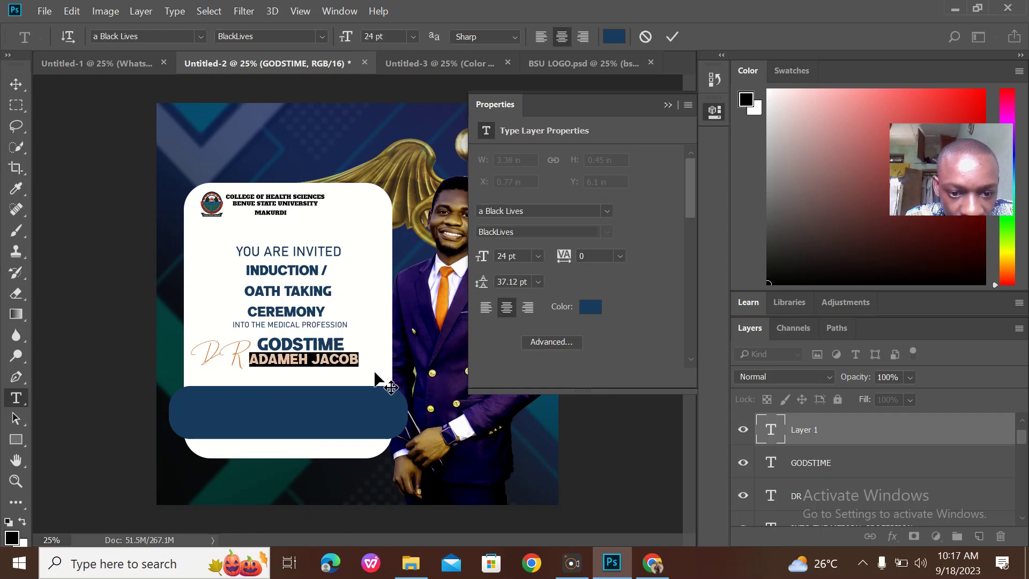
pyautogui.moveTo(375, 379); pyautogui.dragTo(374, 379)
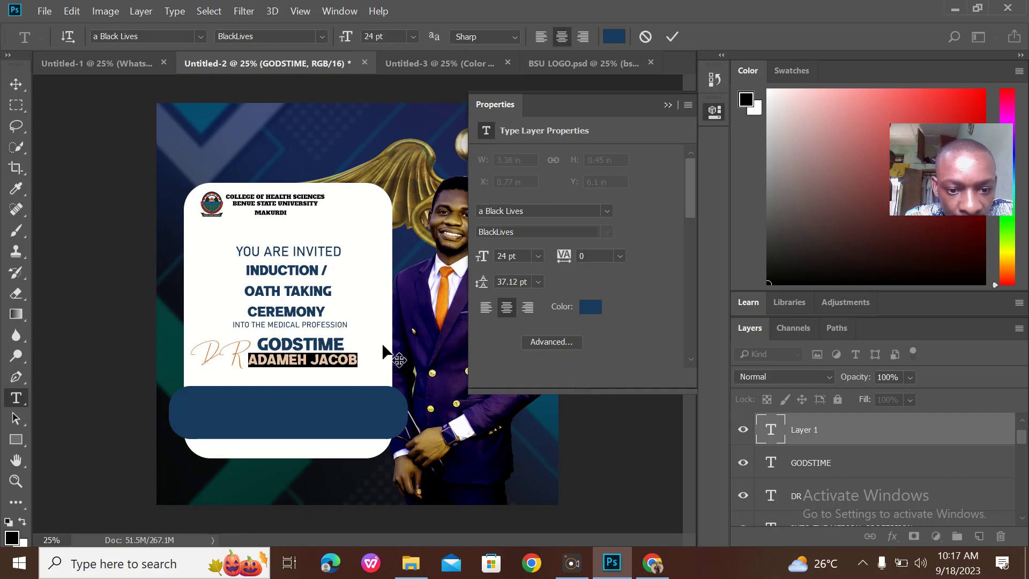
pyautogui.click(672, 37)
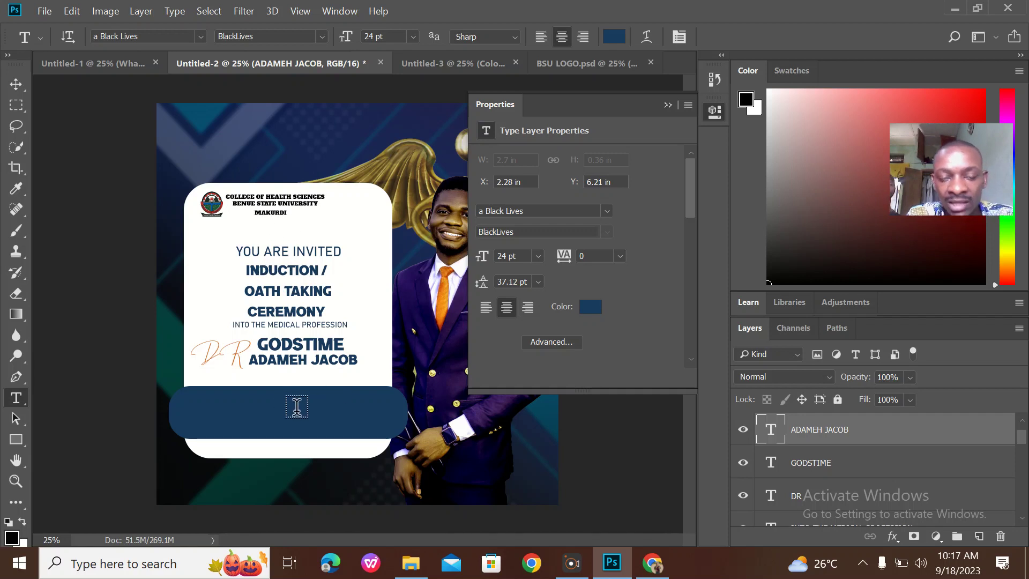
# Compare the flyer twice against the Jos reference, then hide the text Properties panel
pyautogui.click(119, 62)
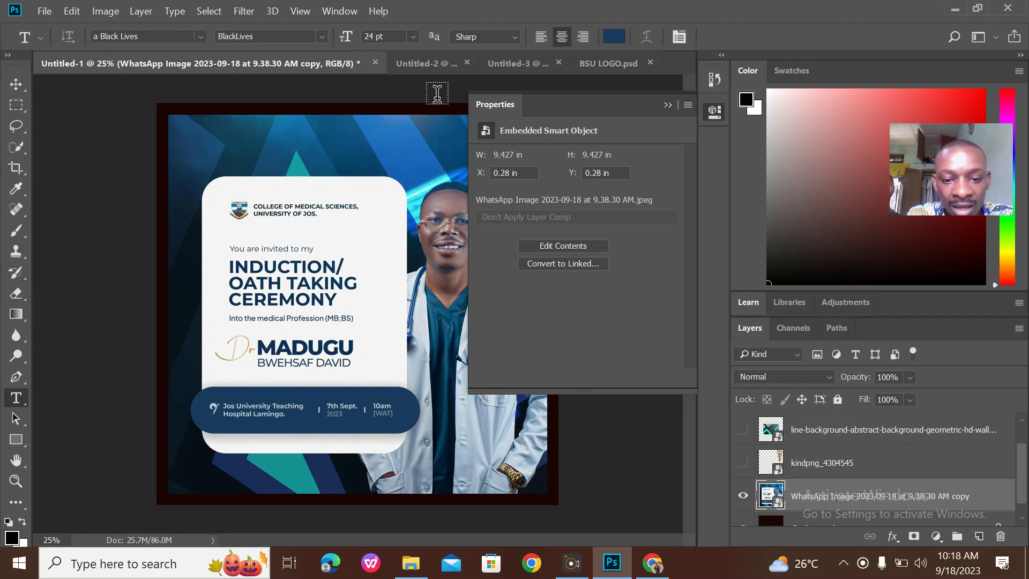
pyautogui.click(445, 63)
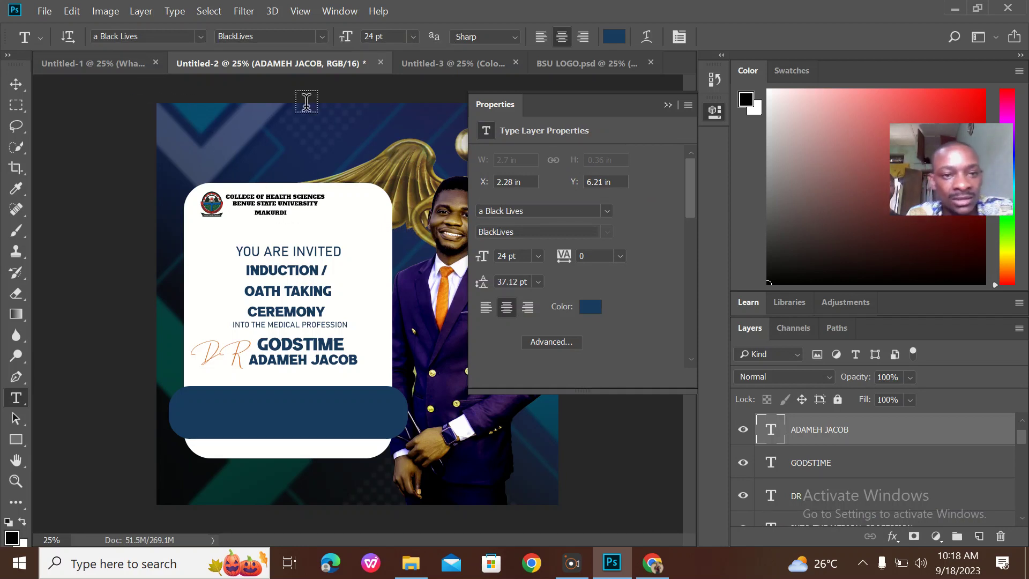
pyautogui.click(108, 69)
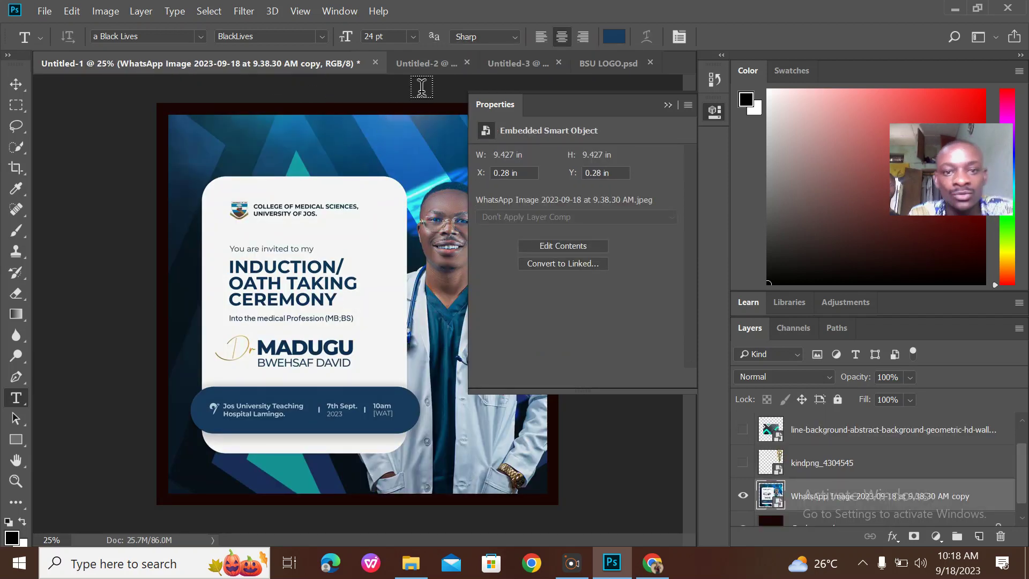
pyautogui.click(427, 64)
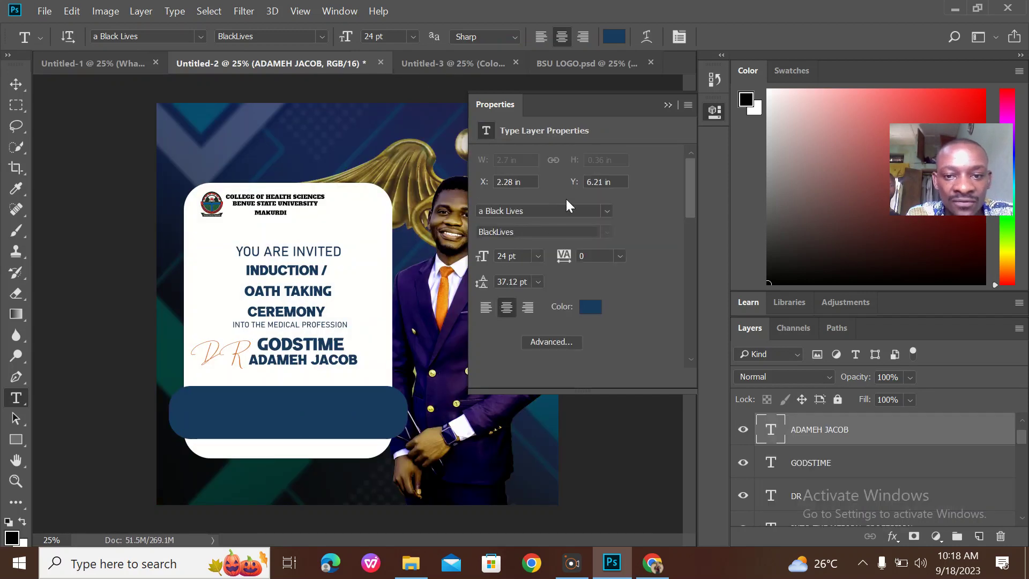
pyautogui.click(668, 105)
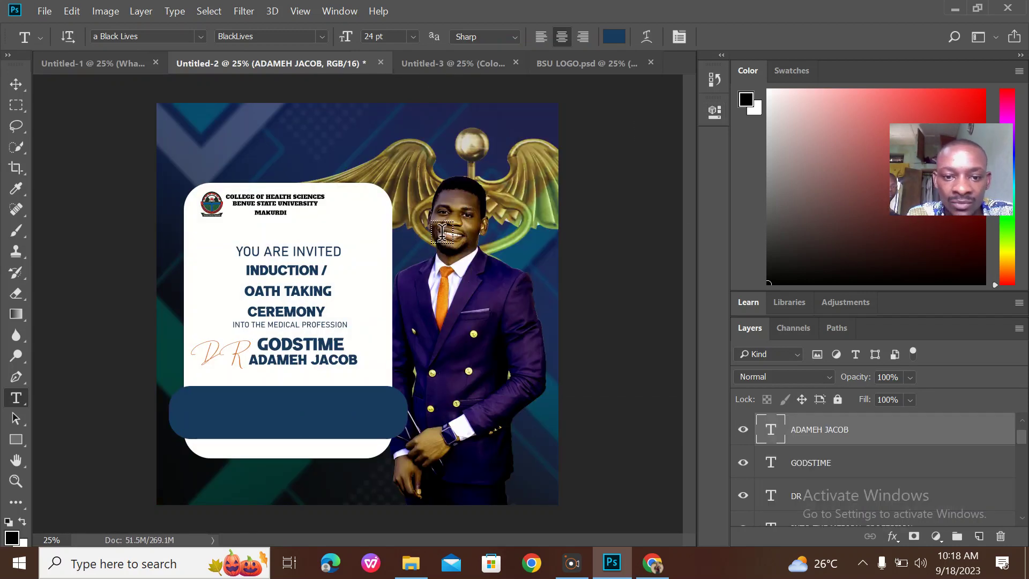